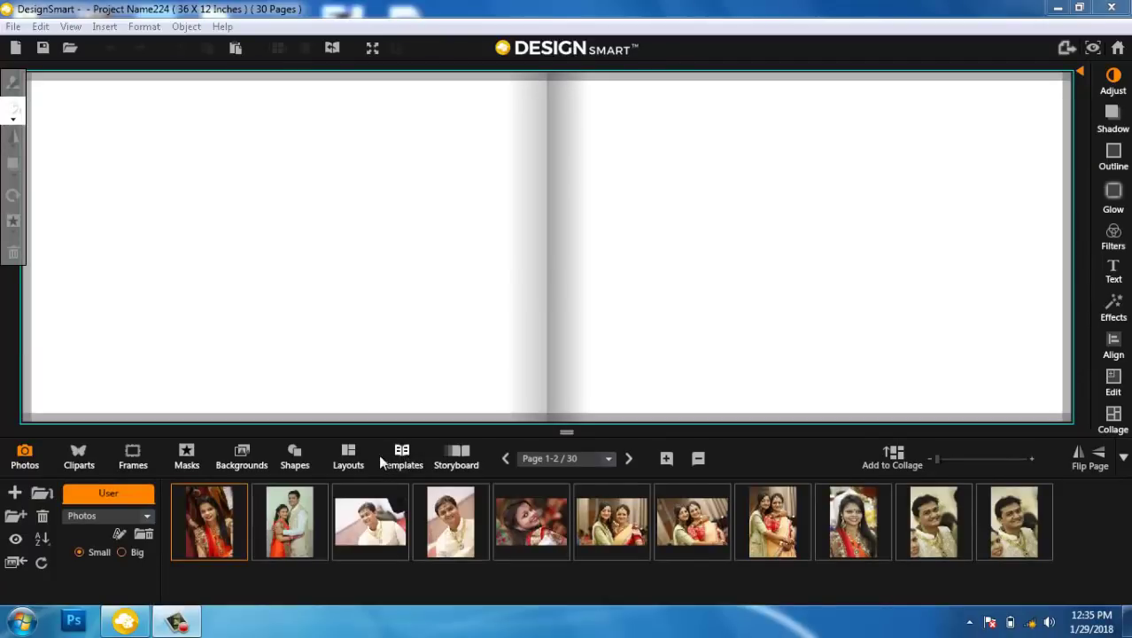
Step: Show the stock album templates and pick the South wedding collection from the category list
{"action": "left_click", "coordinate": [398, 450]}
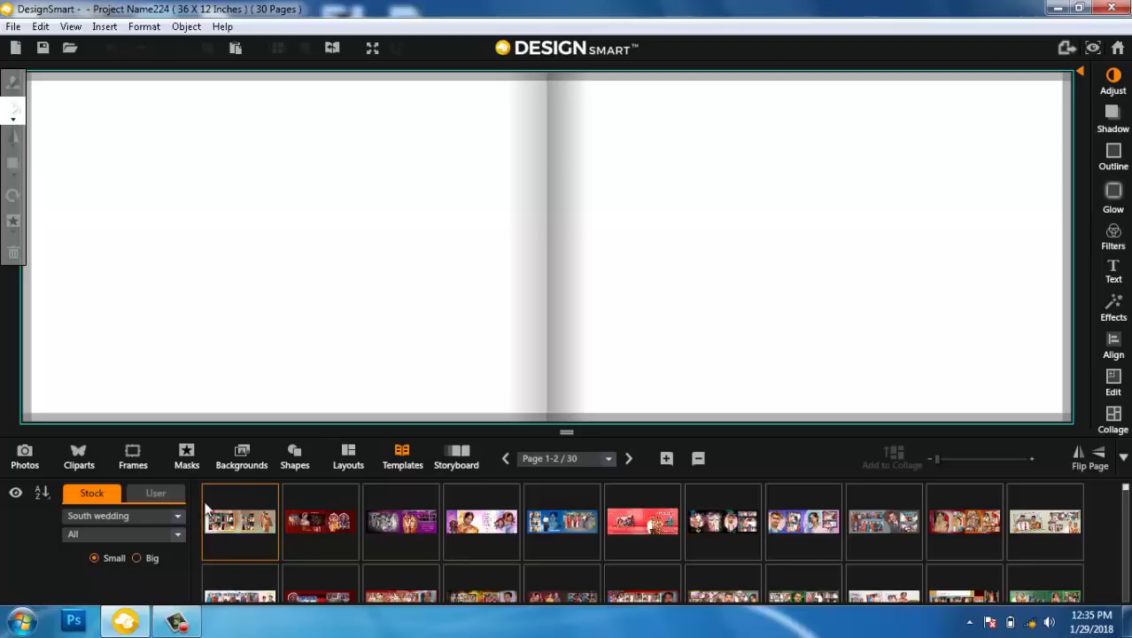
{"action": "left_click", "coordinate": [106, 515]}
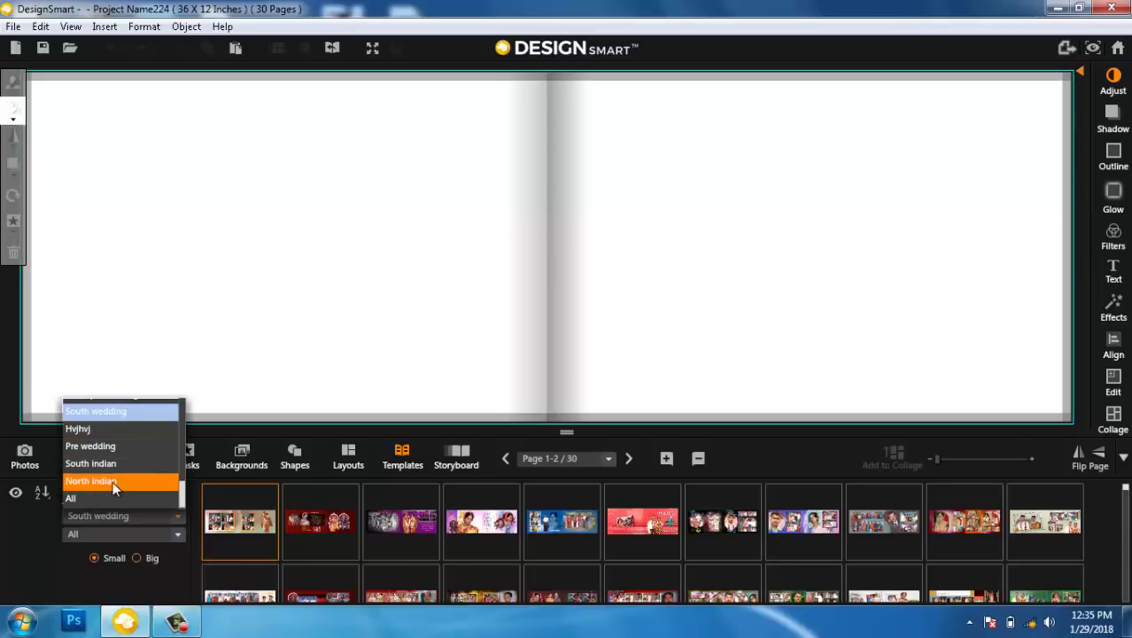
{"action": "scroll", "coordinate": [140, 451], "scroll_direction": "up", "scroll_amount": 2}
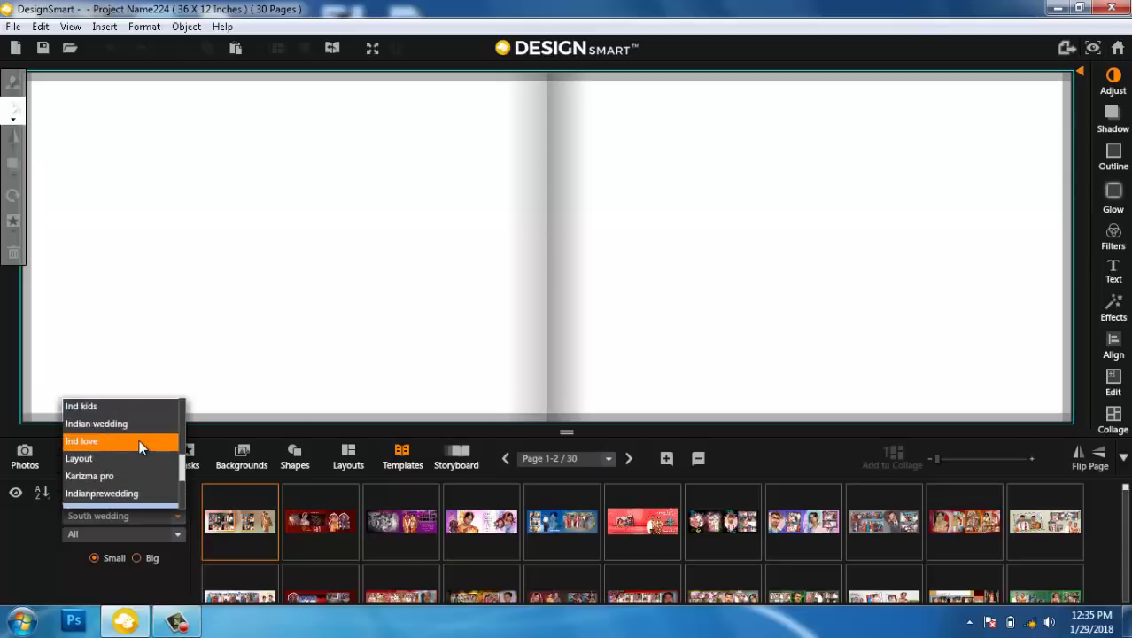
{"action": "scroll", "coordinate": [140, 451], "scroll_direction": "up", "scroll_amount": 1}
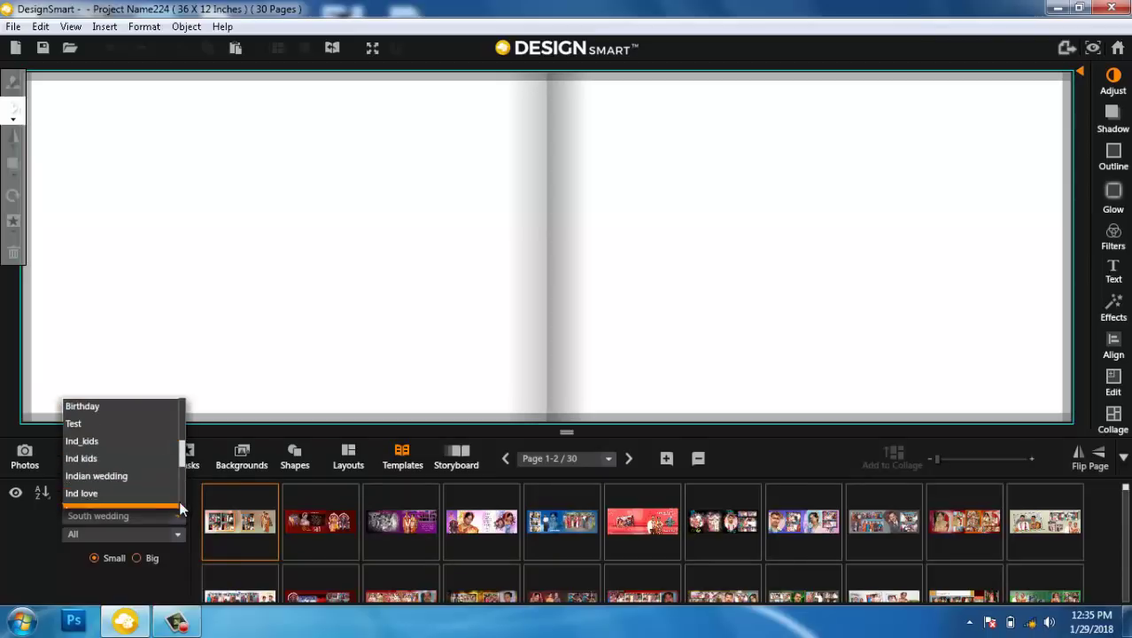
{"action": "left_click_drag", "start_coordinate": [183, 459], "coordinate": [181, 481]}
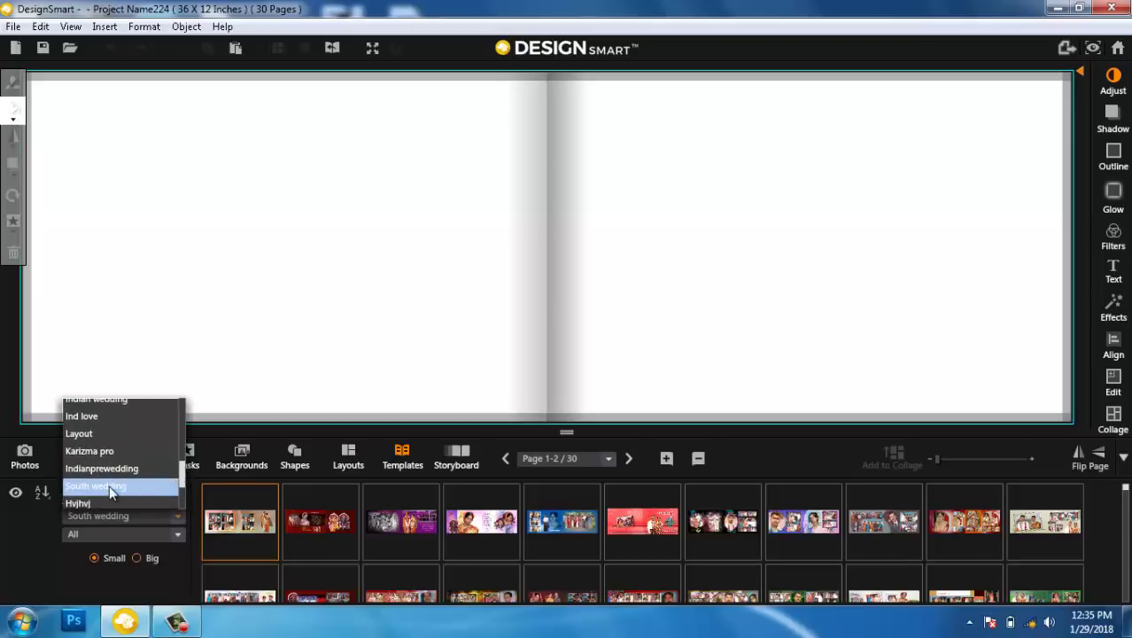
{"action": "left_click", "coordinate": [109, 485]}
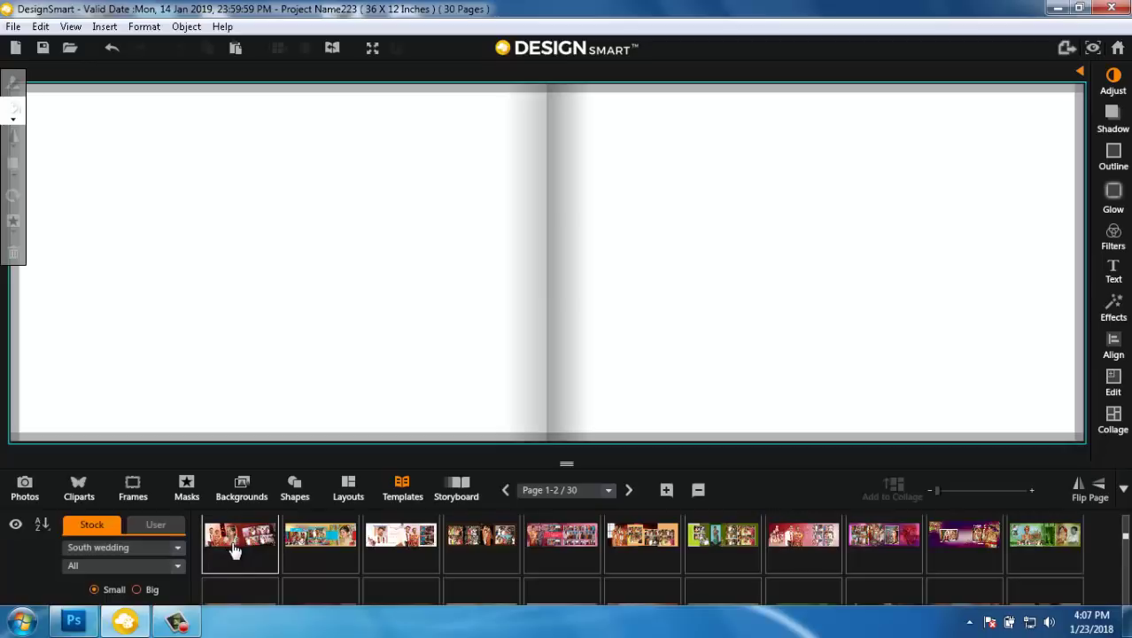
Step: Apply the first red lily South wedding template, list the wedding photos and select frame 5
{"action": "left_click", "coordinate": [235, 550]}
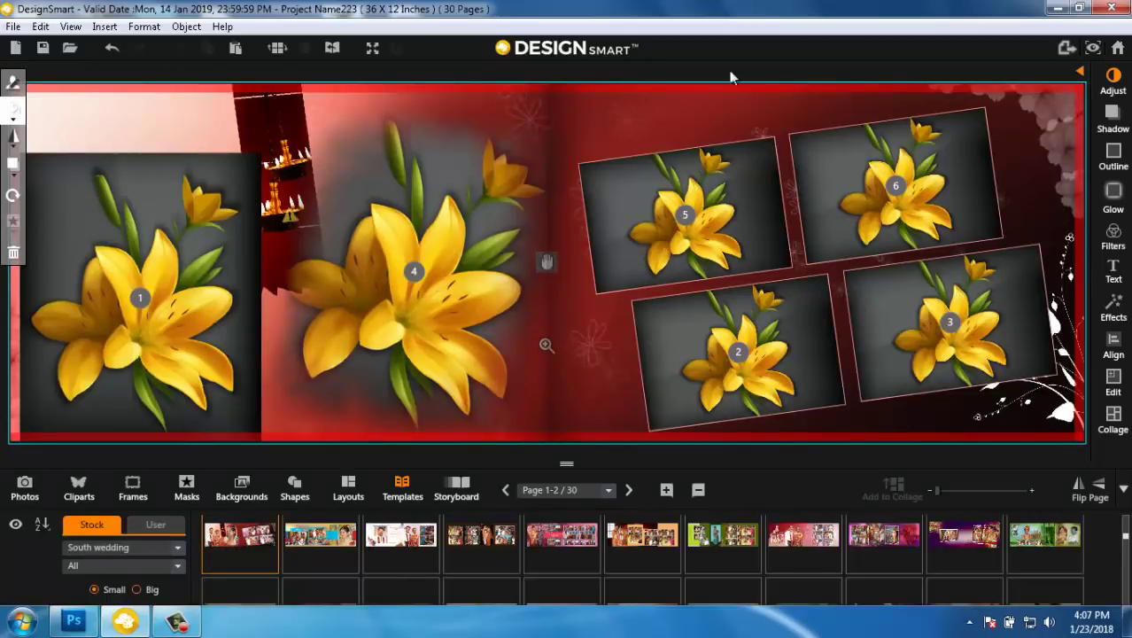
{"action": "left_click", "coordinate": [24, 486]}
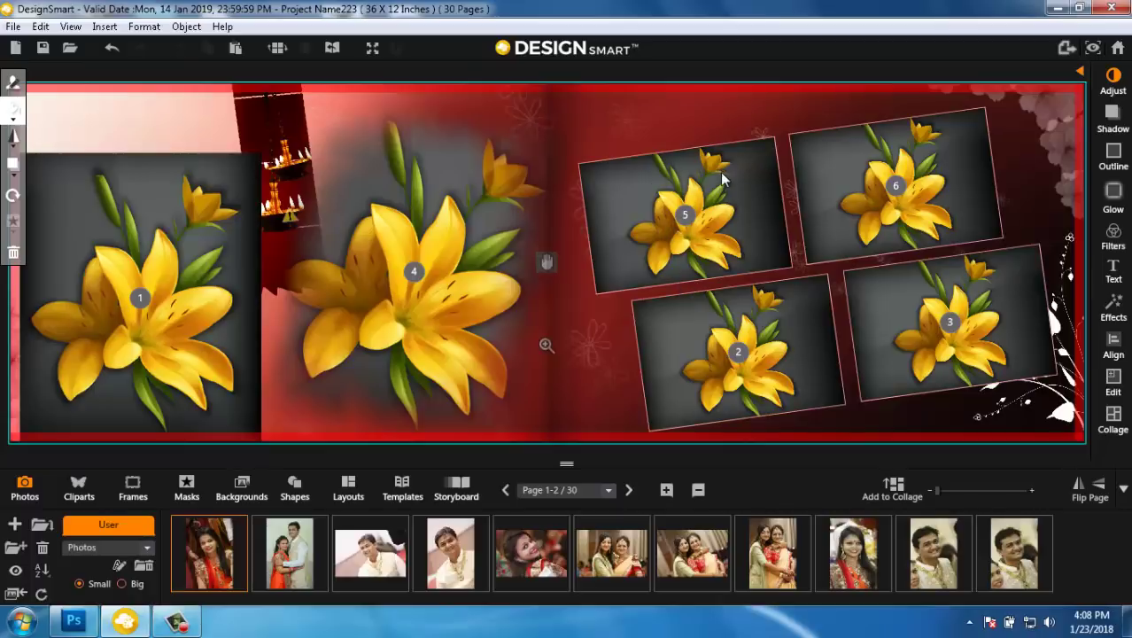
{"action": "left_click", "coordinate": [729, 182]}
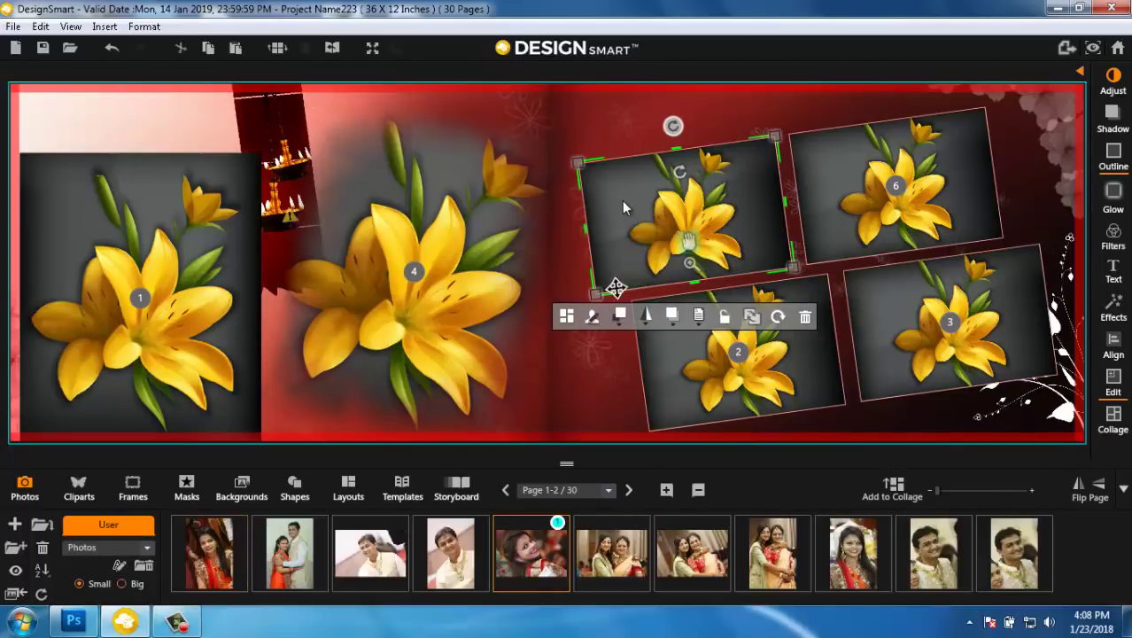
Step: Place the woman's portrait in frame 5, two-women photos in frames 6 and 2, the man in frame 3
{"action": "left_click_drag", "start_coordinate": [531, 563], "coordinate": [622, 200]}
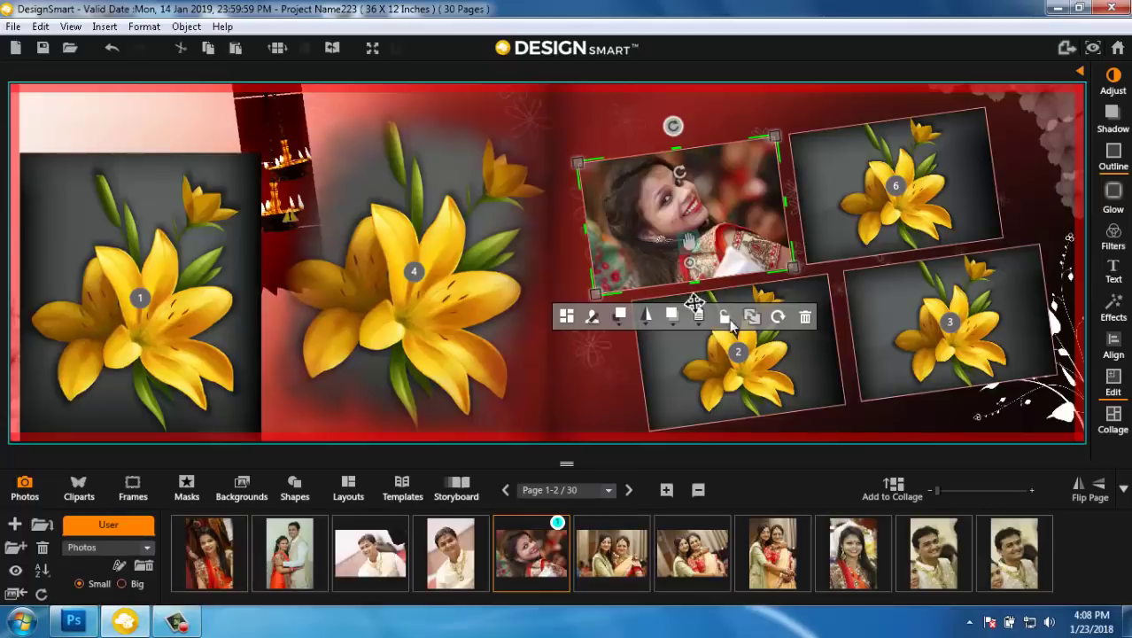
{"action": "left_click", "coordinate": [941, 139]}
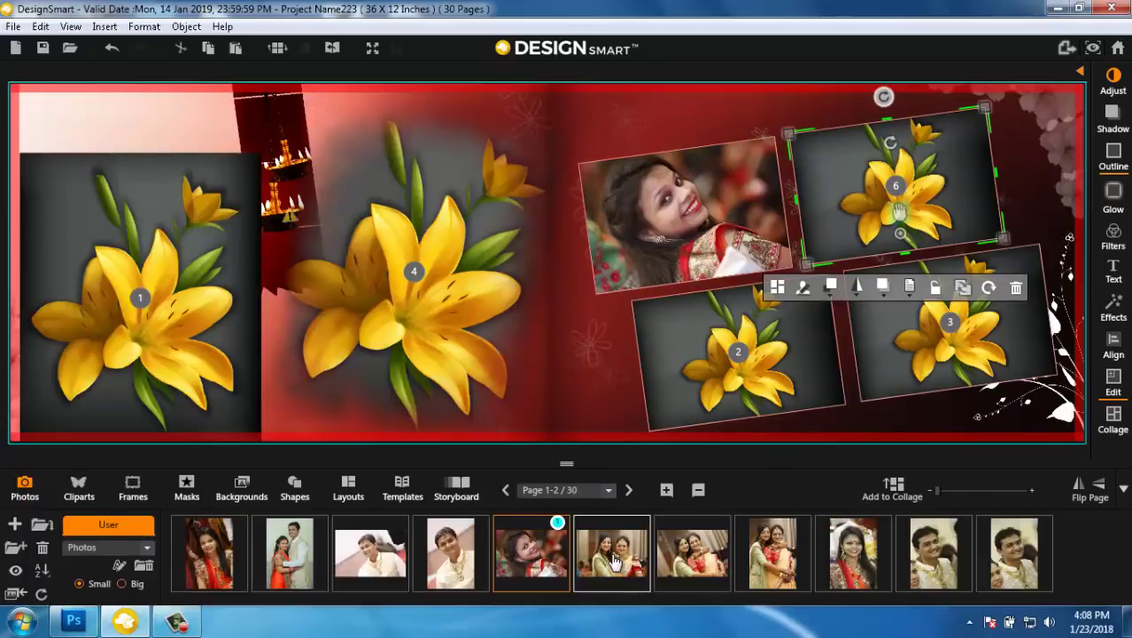
{"action": "left_click_drag", "start_coordinate": [614, 560], "coordinate": [893, 188]}
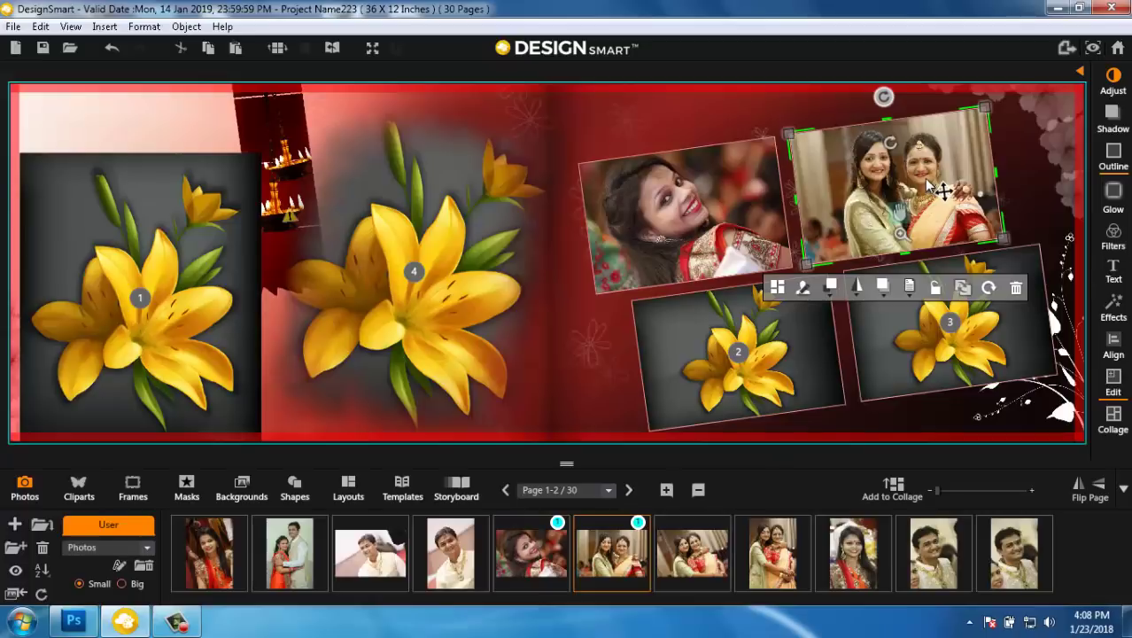
{"action": "left_click", "coordinate": [735, 412]}
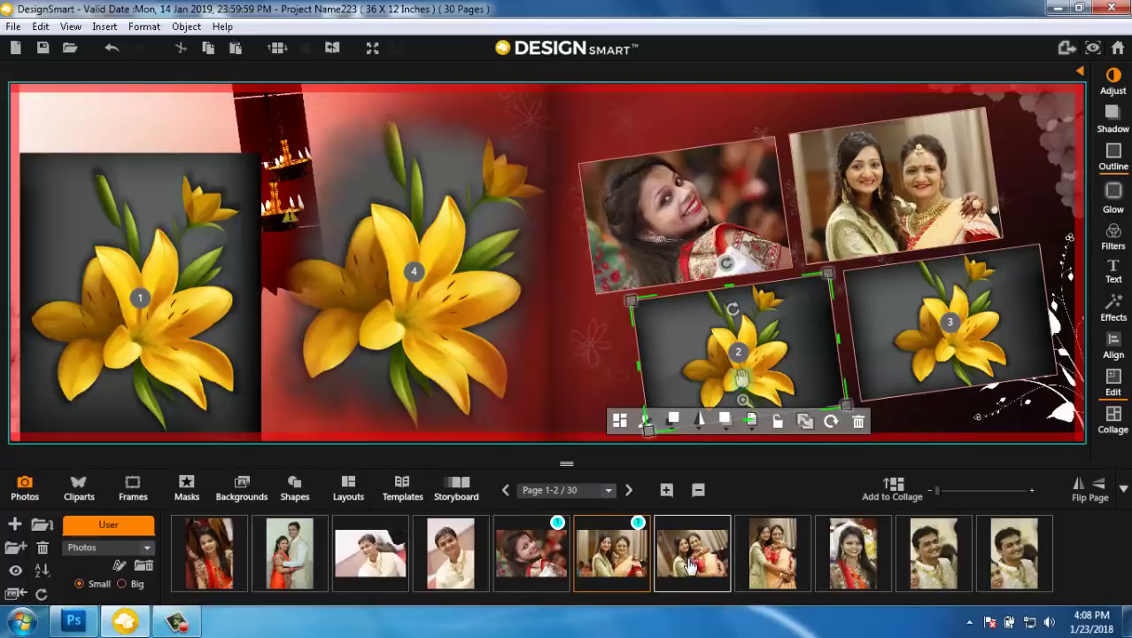
{"action": "mouse_move", "coordinate": [690, 565]}
{"action": "left_mouse_down"}
{"action": "mouse_move", "coordinate": [746, 401]}
{"action": "mouse_move", "coordinate": [764, 427]}
{"action": "left_mouse_up"}
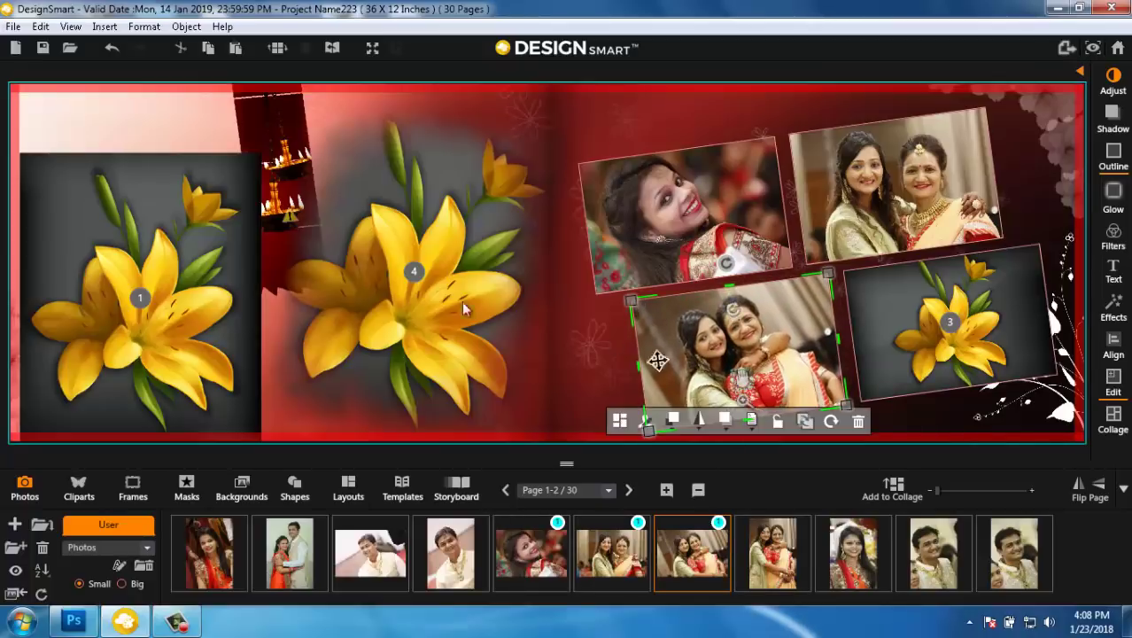
{"action": "left_click", "coordinate": [890, 312]}
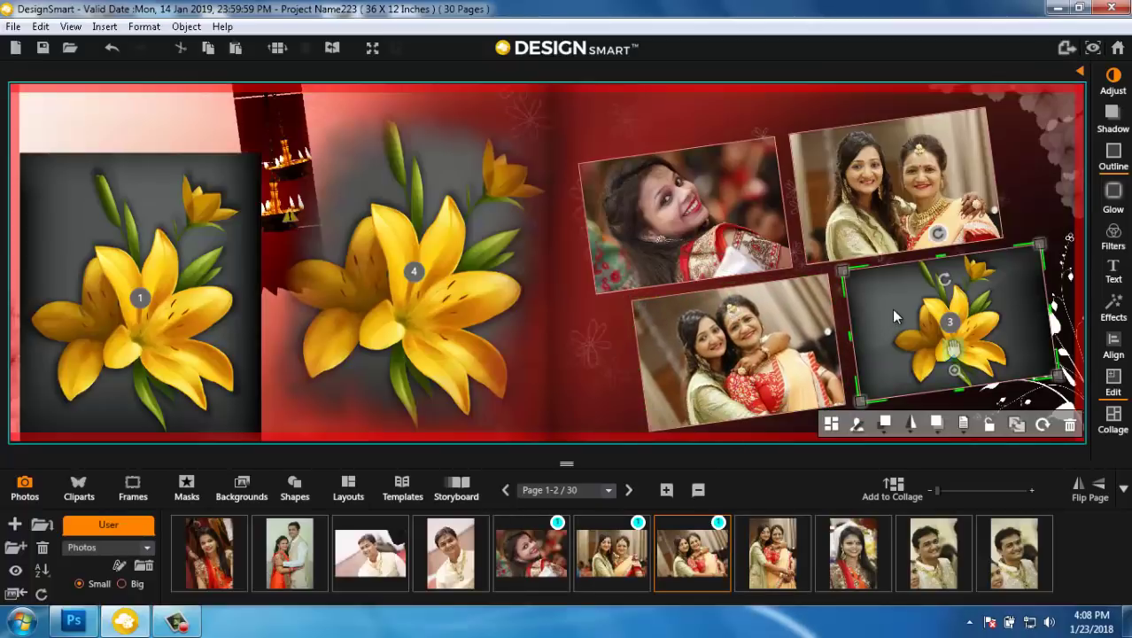
{"action": "left_click", "coordinate": [371, 557]}
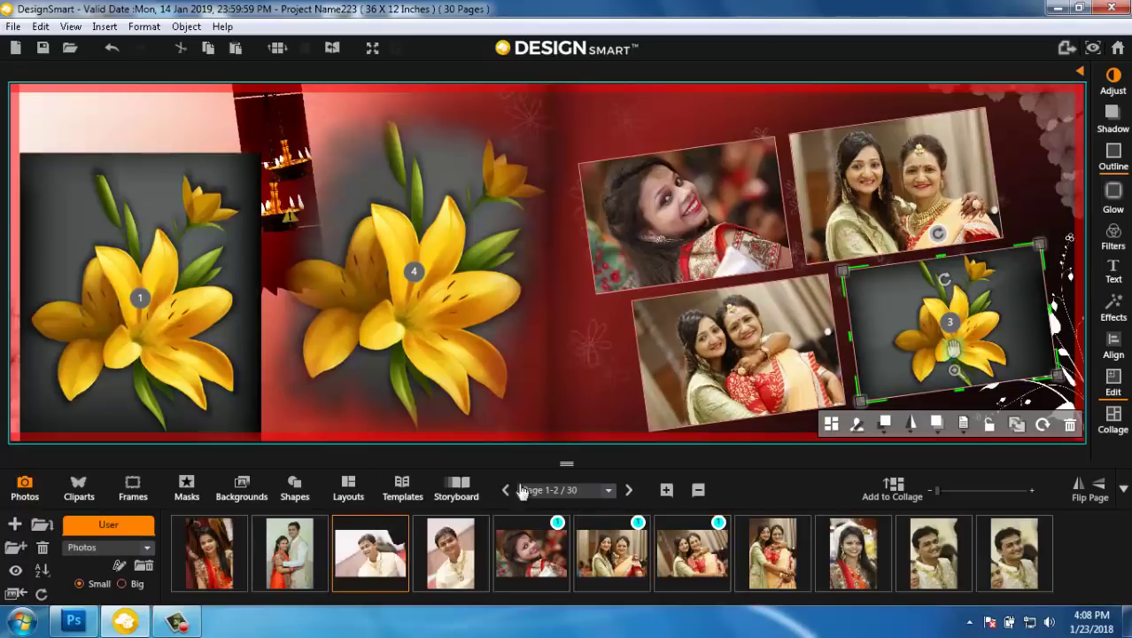
{"action": "left_click", "coordinate": [962, 355]}
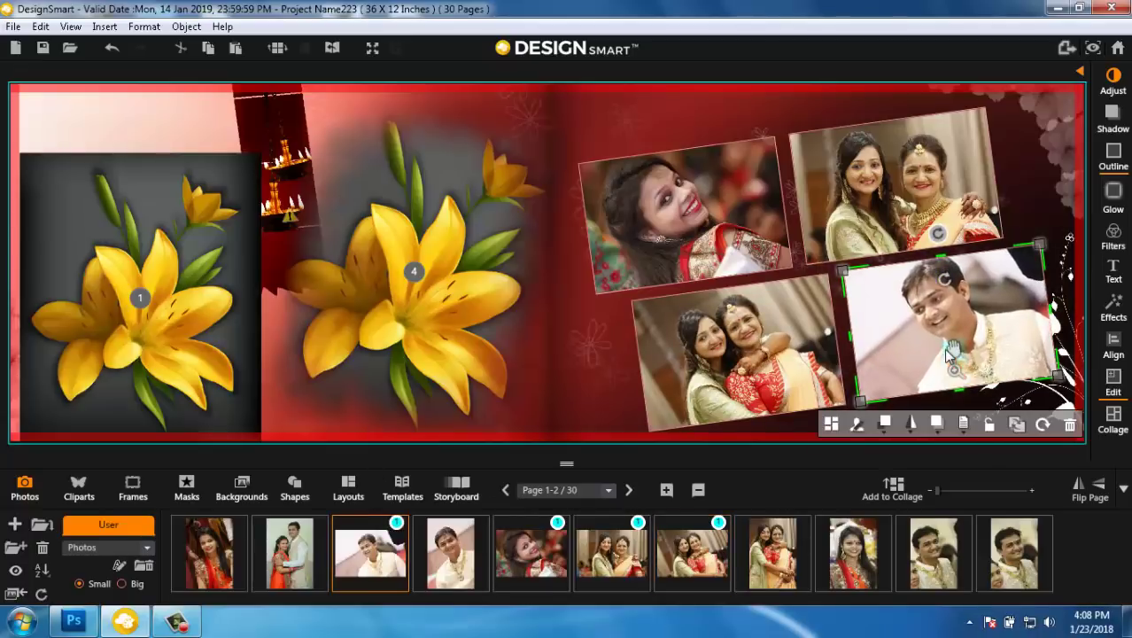
Step: Nudge and enlarge lily frame 4, then fill it with the groom's close-up and adjust its position
{"action": "left_click", "coordinate": [403, 295]}
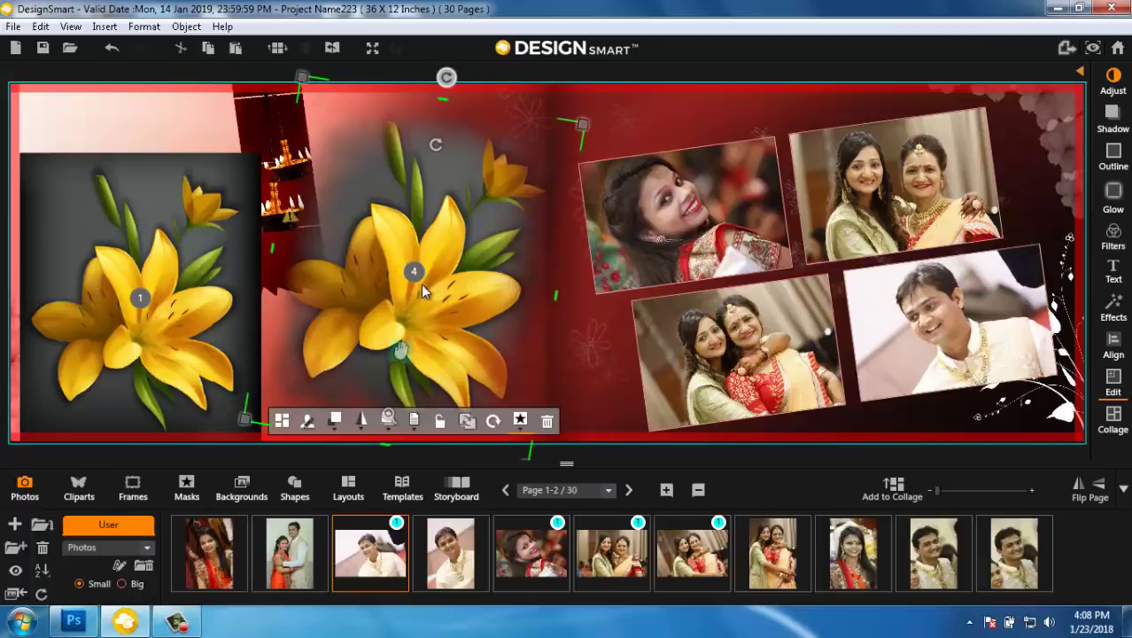
{"action": "left_click_drag", "start_coordinate": [424, 290], "coordinate": [431, 292]}
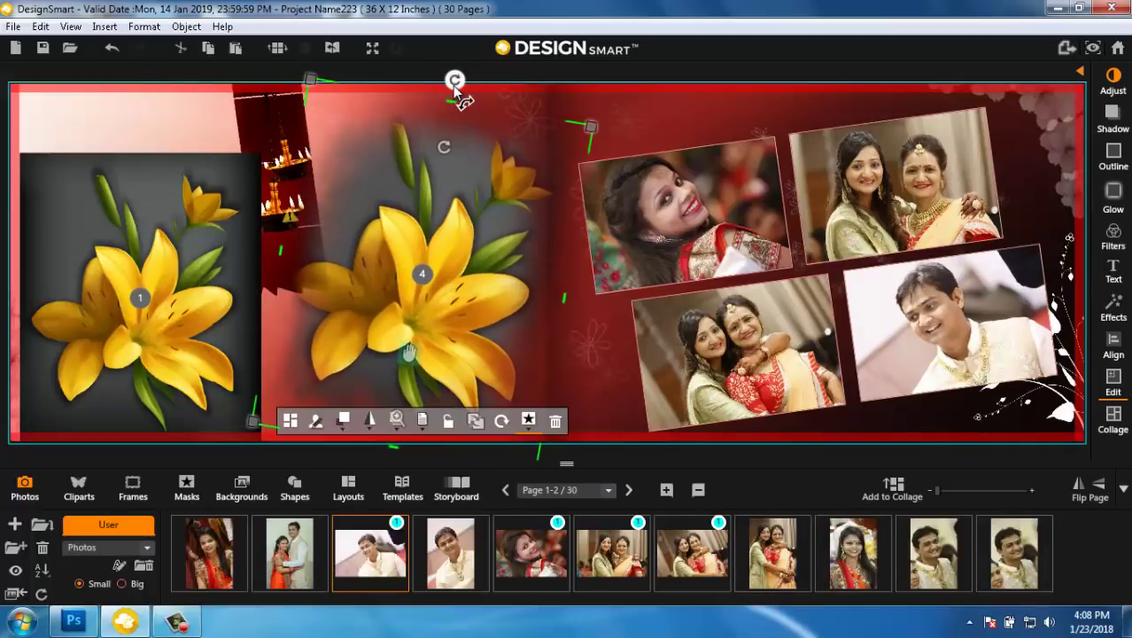
{"action": "left_click_drag", "start_coordinate": [455, 83], "coordinate": [430, 71]}
{"action": "left_click_drag", "start_coordinate": [574, 104], "coordinate": [596, 81]}
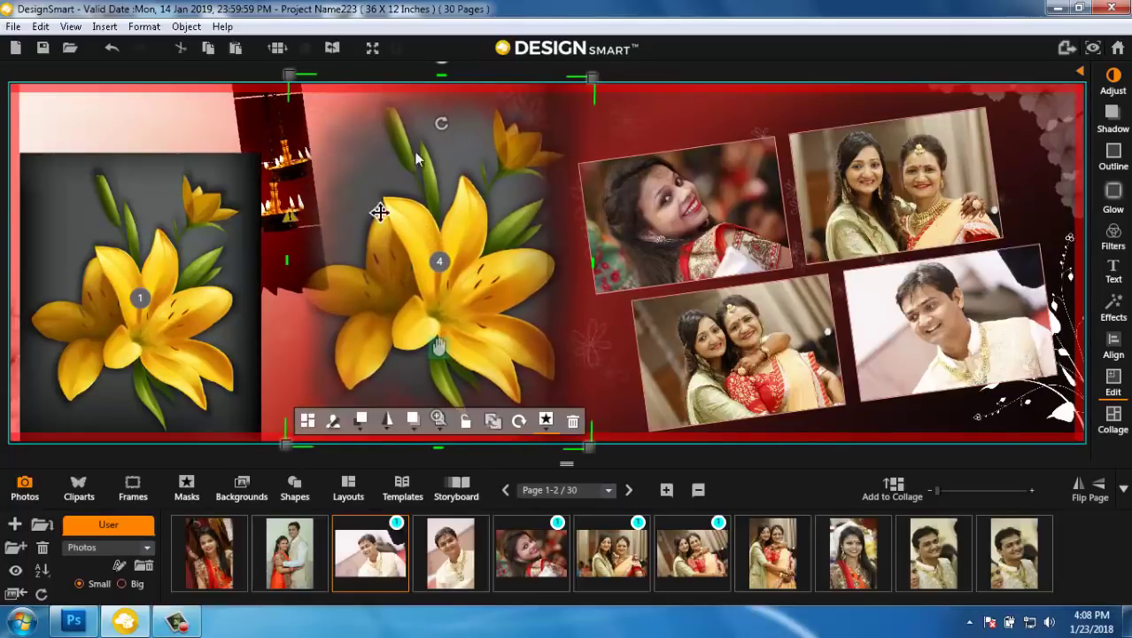
{"action": "mouse_move", "coordinate": [450, 554]}
{"action": "left_mouse_down"}
{"action": "mouse_move", "coordinate": [433, 337]}
{"action": "mouse_move", "coordinate": [451, 231]}
{"action": "left_mouse_up"}
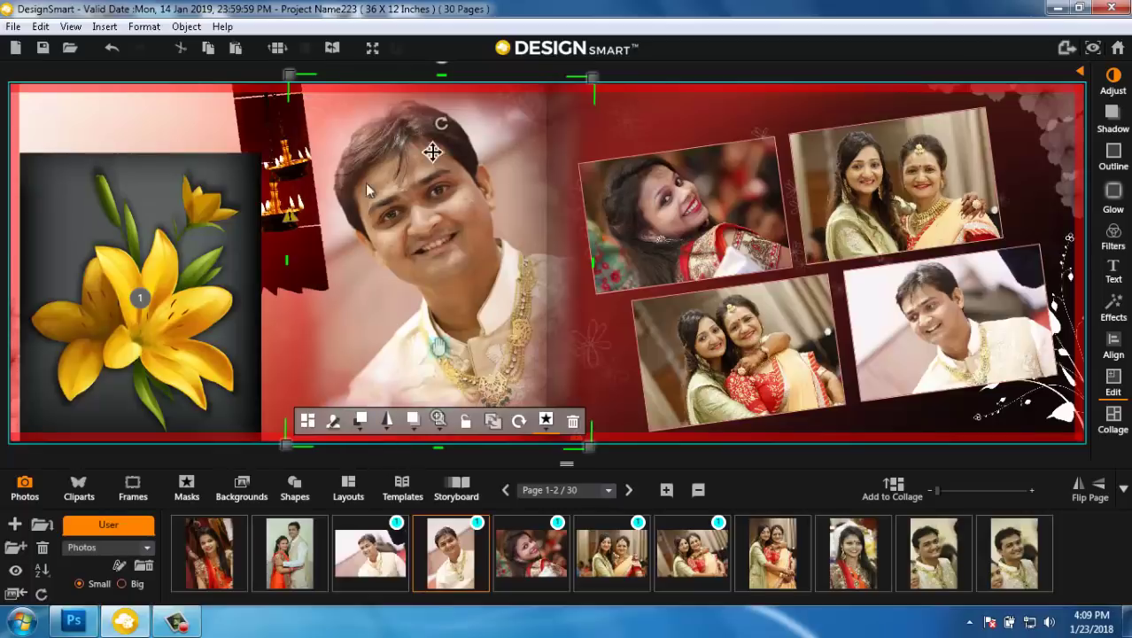
{"action": "left_click_drag", "start_coordinate": [461, 233], "coordinate": [478, 240]}
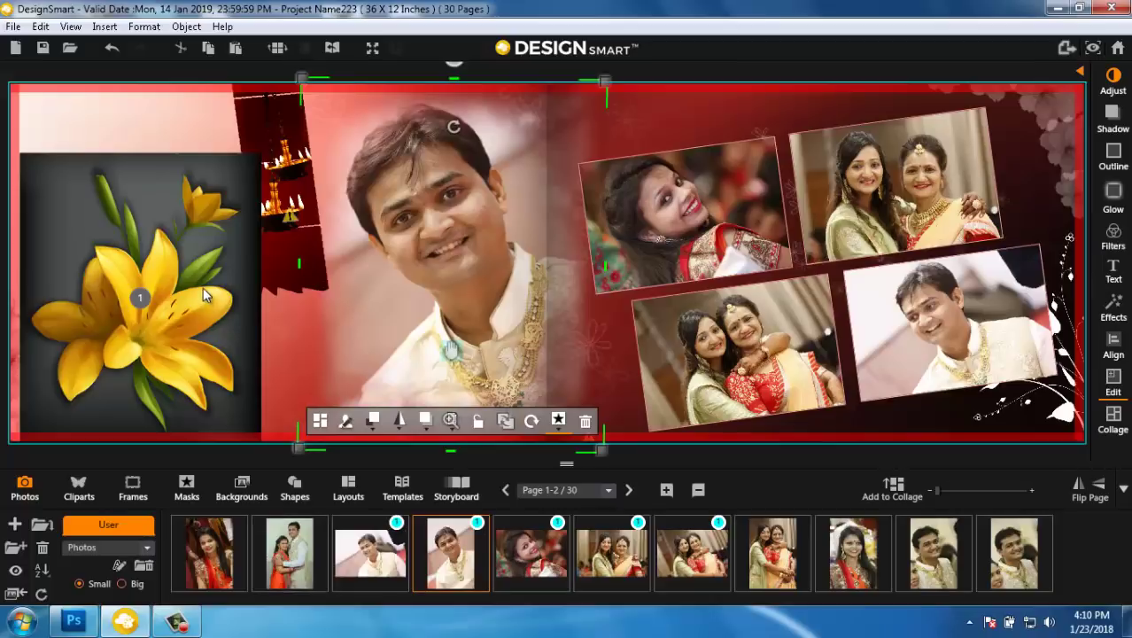
Step: Fill left-edge frame 1 with the couple's standing photo and shift it slightly right and down
{"action": "left_click_drag", "start_coordinate": [203, 295], "coordinate": [205, 260]}
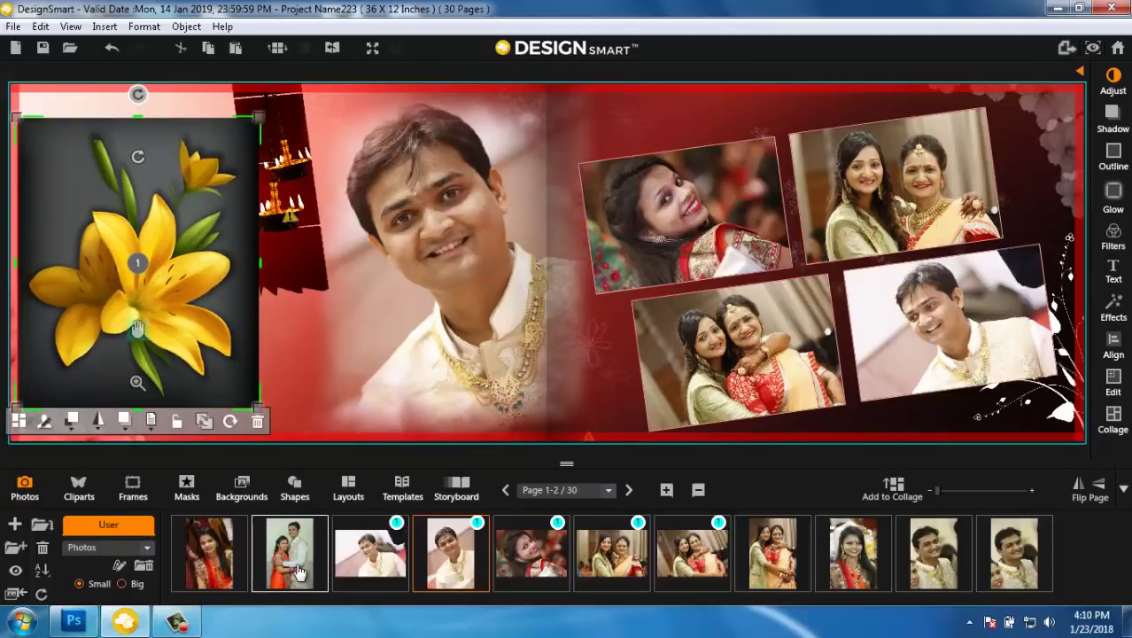
{"action": "mouse_move", "coordinate": [137, 335]}
{"action": "left_mouse_down"}
{"action": "mouse_move", "coordinate": [142, 372]}
{"action": "mouse_move", "coordinate": [222, 252]}
{"action": "left_mouse_up"}
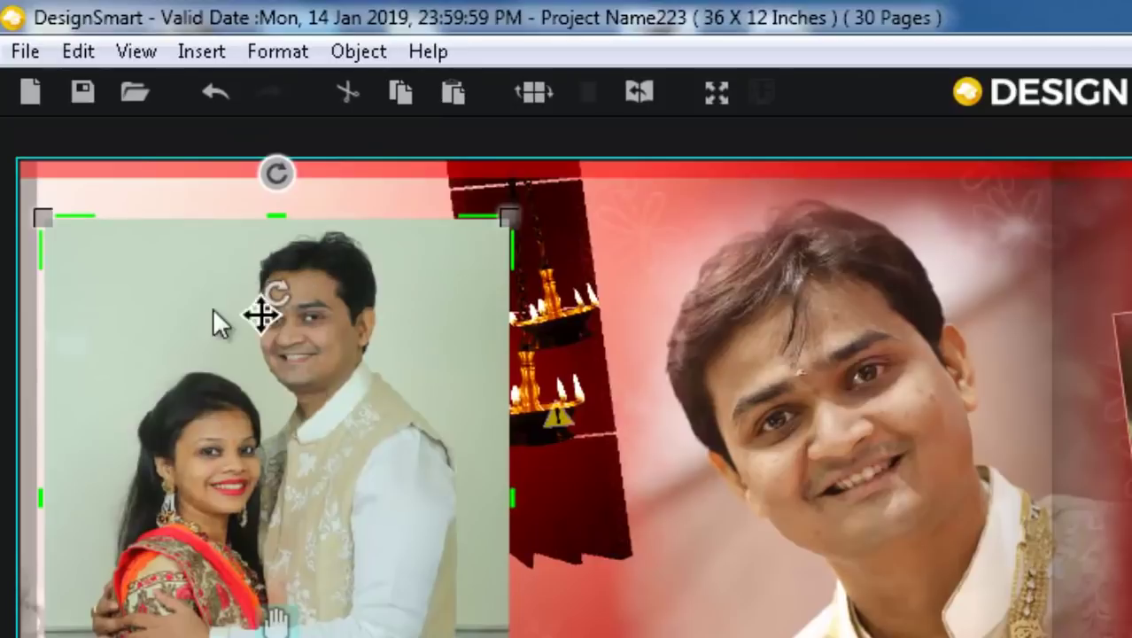
{"action": "left_click_drag", "start_coordinate": [159, 406], "coordinate": [263, 329]}
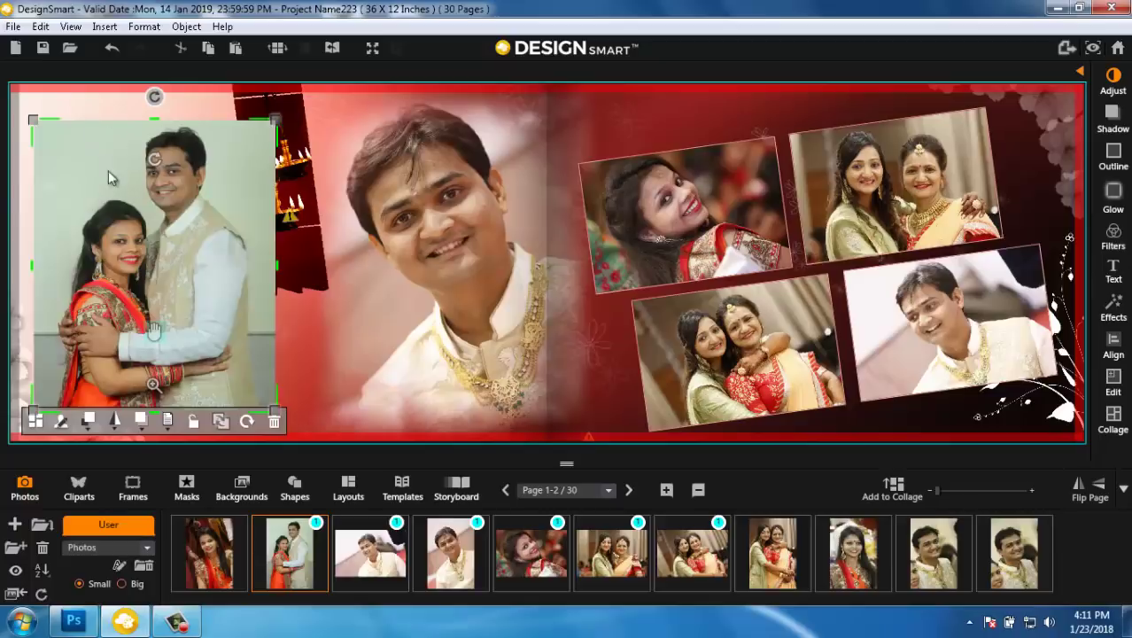
Step: Remove the couple photo and export only spread 0 as a 300 DPI JPG, then open its folder
{"action": "left_click", "coordinate": [275, 423]}
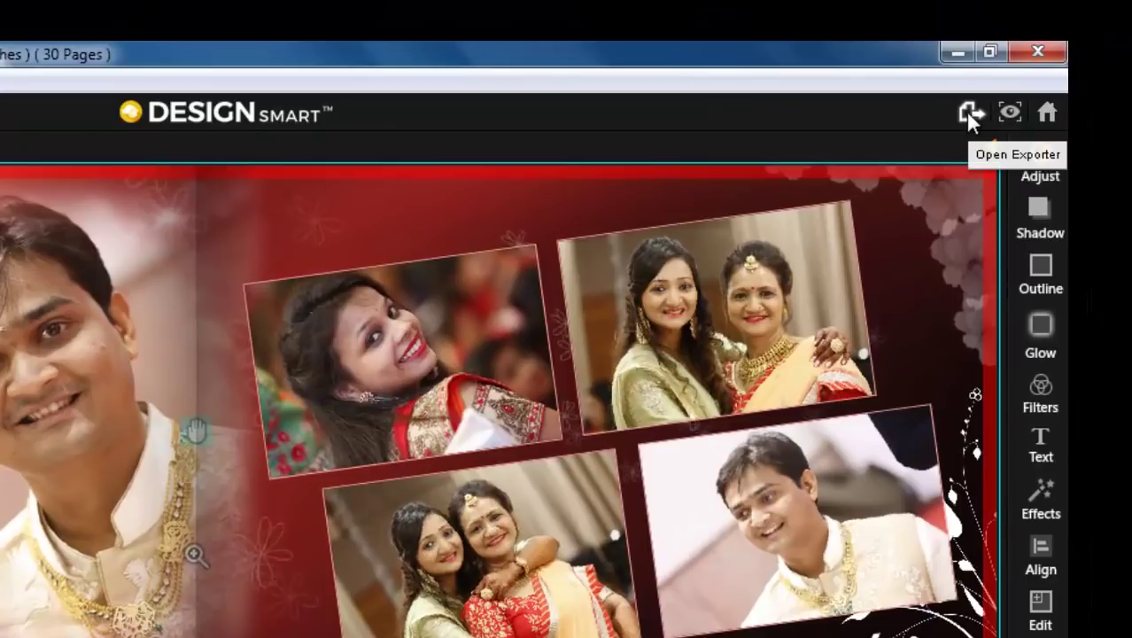
{"action": "left_click", "coordinate": [969, 113]}
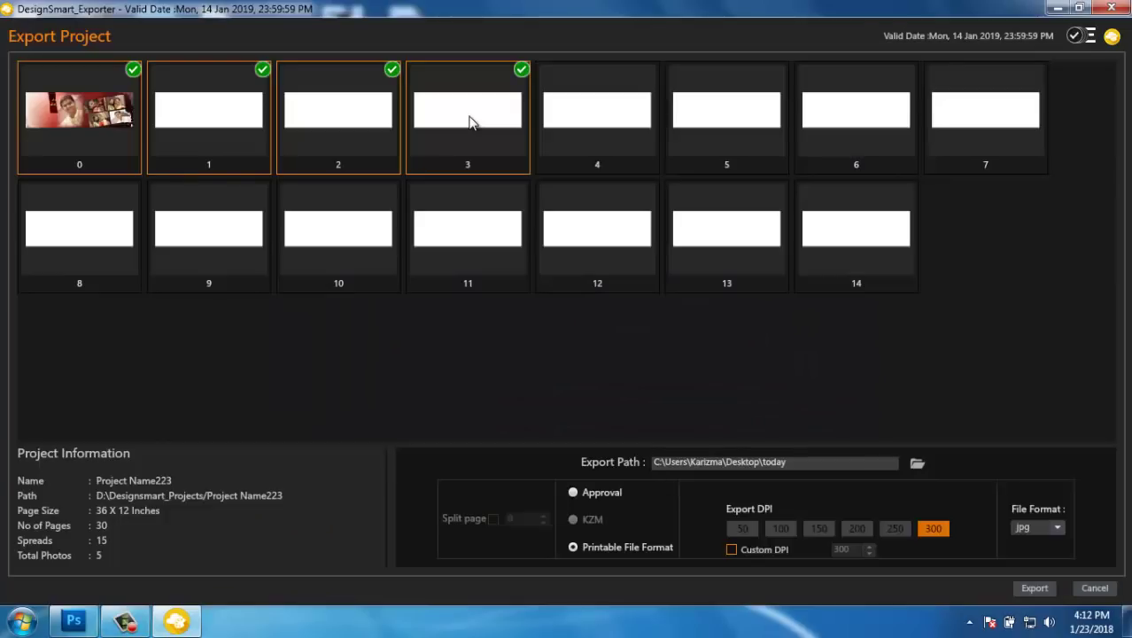
{"action": "left_click", "coordinate": [95, 122]}
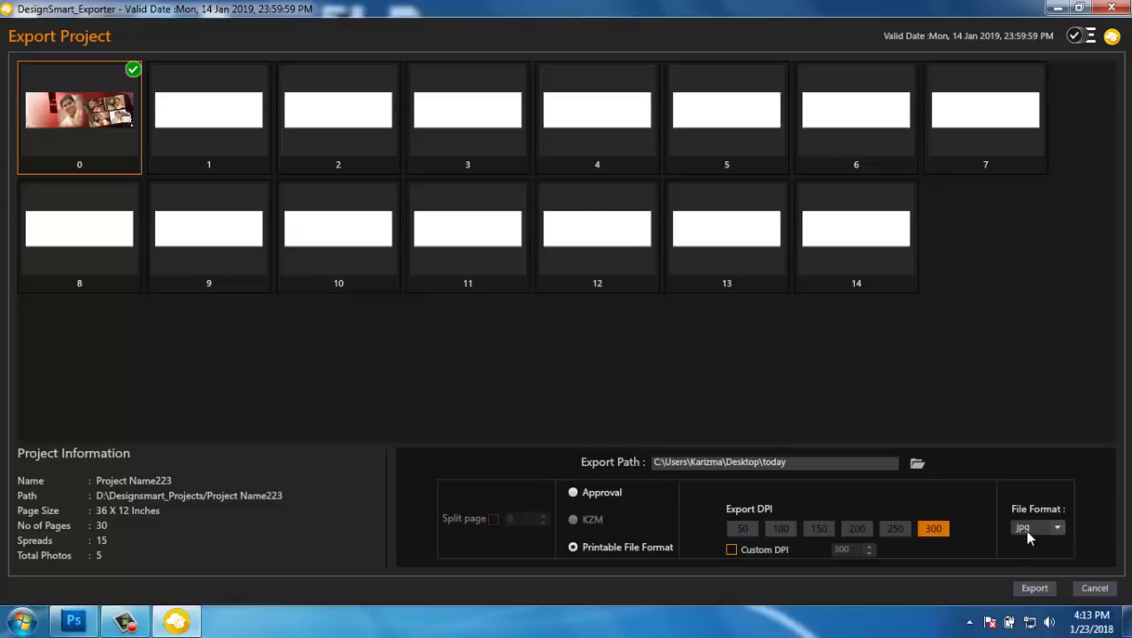
{"action": "left_click", "coordinate": [1029, 592]}
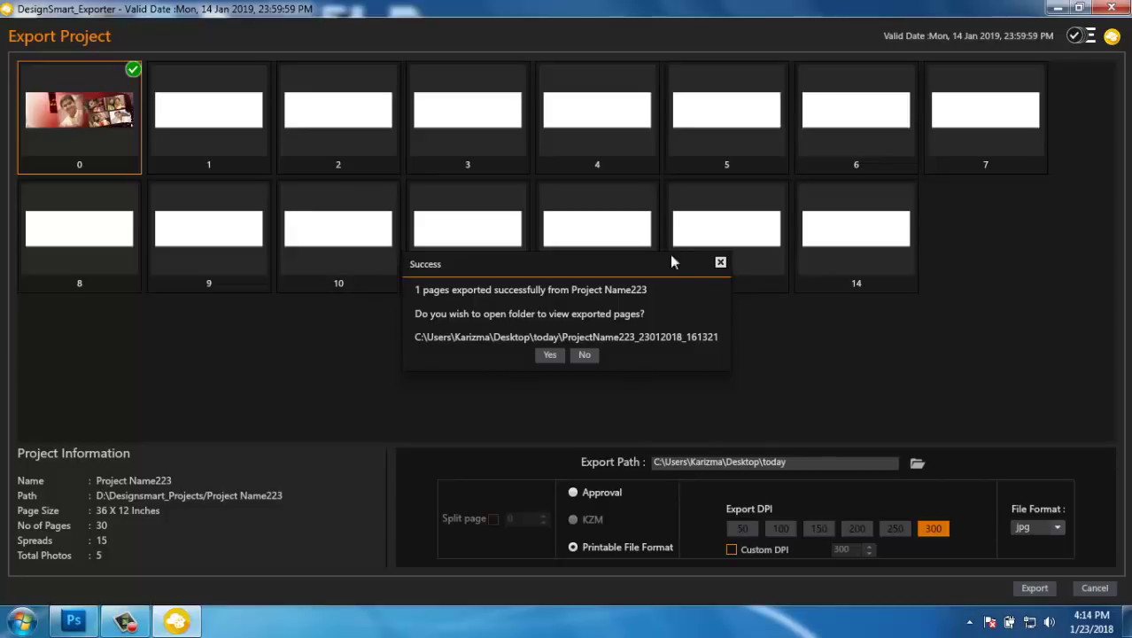
{"action": "left_click", "coordinate": [549, 356]}
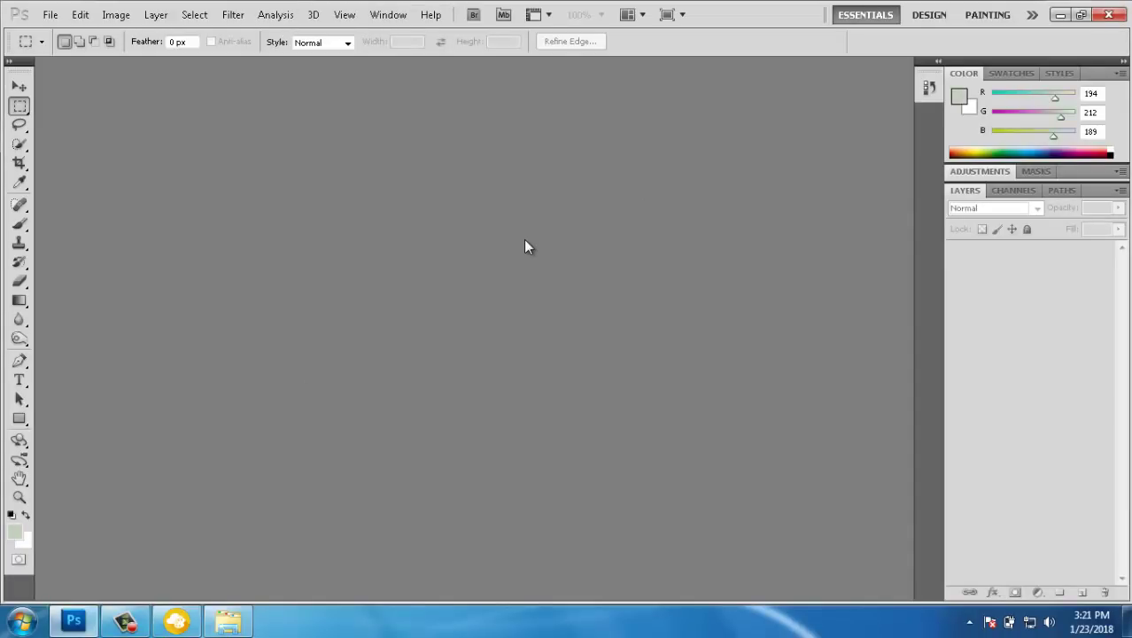
Step: Bring the exported spread Project Name223-Page-000.jpg into Photoshop as a floating window
{"action": "left_click", "coordinate": [231, 621]}
{"action": "mouse_move", "coordinate": [455, 238]}
{"action": "left_mouse_down"}
{"action": "mouse_move", "coordinate": [332, 369]}
{"action": "mouse_move", "coordinate": [368, 213]}
{"action": "left_mouse_up"}
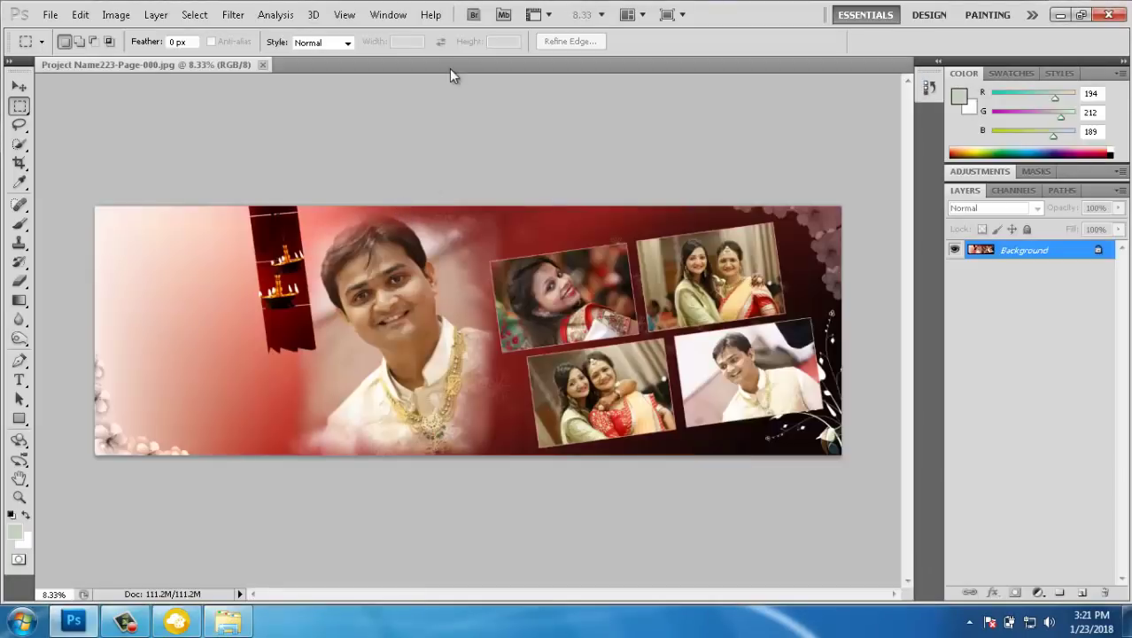
{"action": "mouse_move", "coordinate": [424, 64]}
{"action": "left_mouse_down"}
{"action": "mouse_move", "coordinate": [431, 95]}
{"action": "mouse_move", "coordinate": [419, 78]}
{"action": "left_mouse_up"}
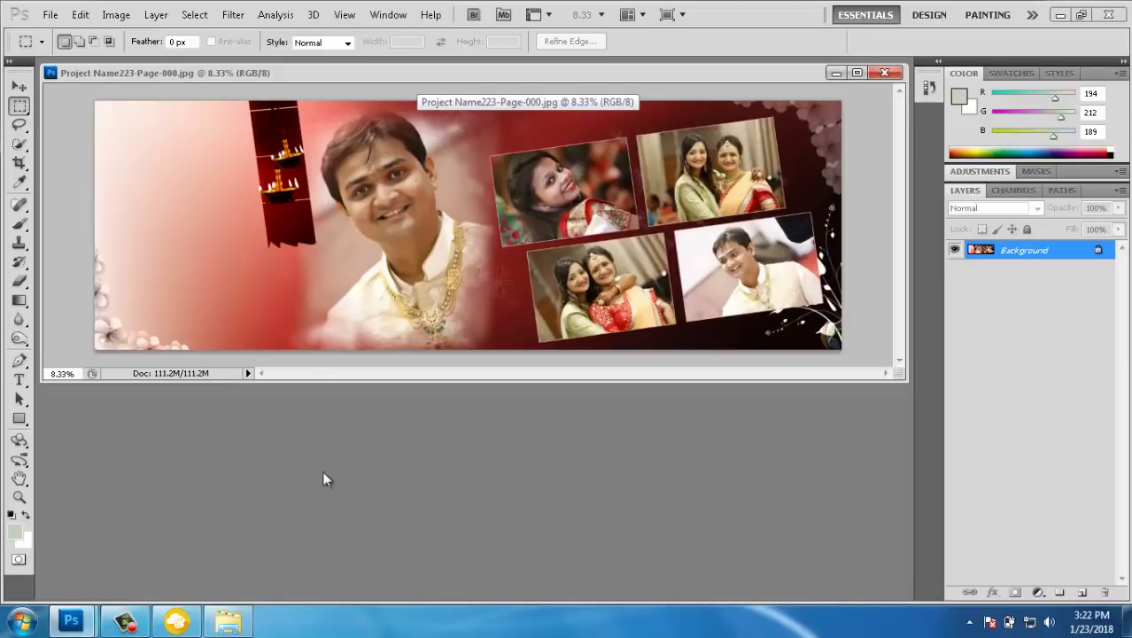
Step: Open _RK_0130.JPG from Desktop > Page 06 Material > Photos
{"action": "double_click", "coordinate": [357, 472]}
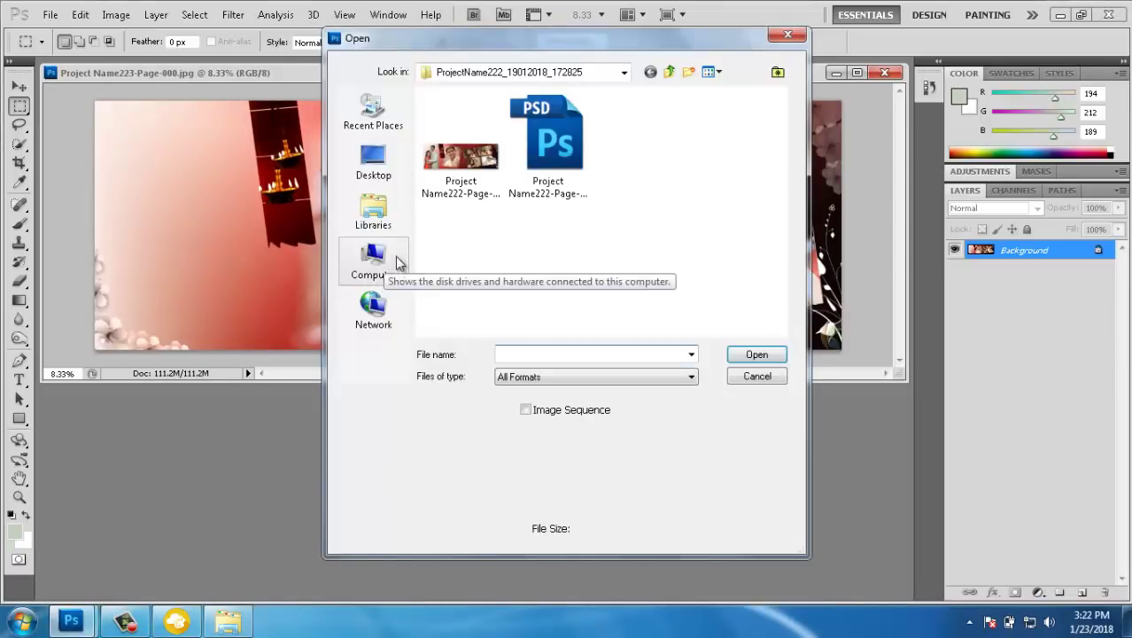
{"action": "left_click", "coordinate": [372, 162]}
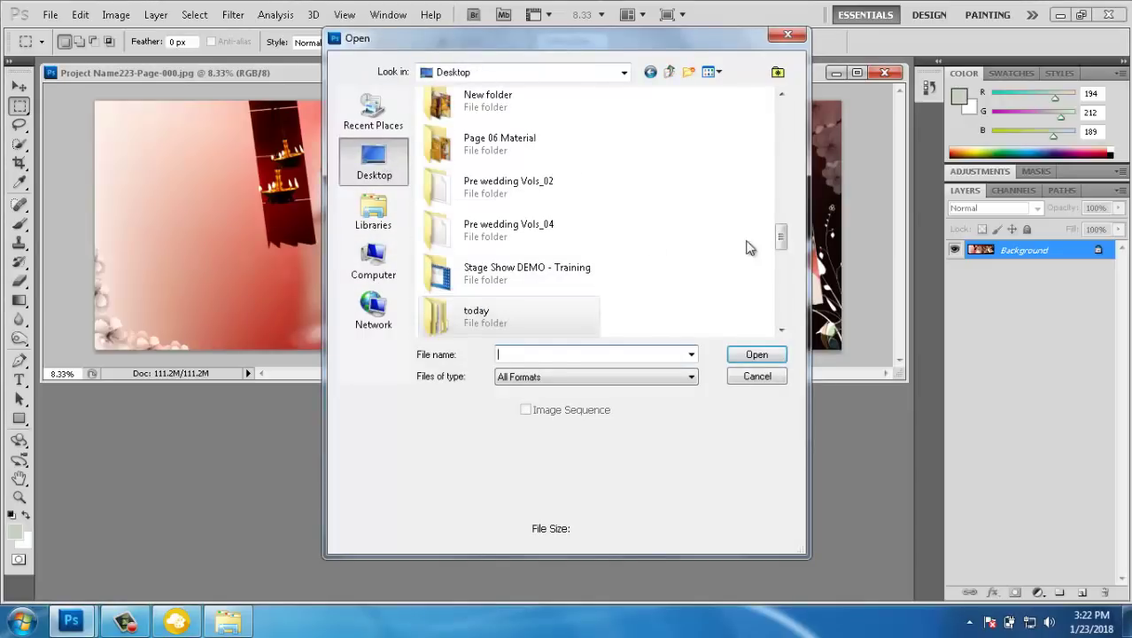
{"action": "mouse_move", "coordinate": [781, 236]}
{"action": "left_mouse_down"}
{"action": "mouse_move", "coordinate": [784, 256]}
{"action": "mouse_move", "coordinate": [784, 230]}
{"action": "left_mouse_up"}
{"action": "double_click", "coordinate": [478, 182]}
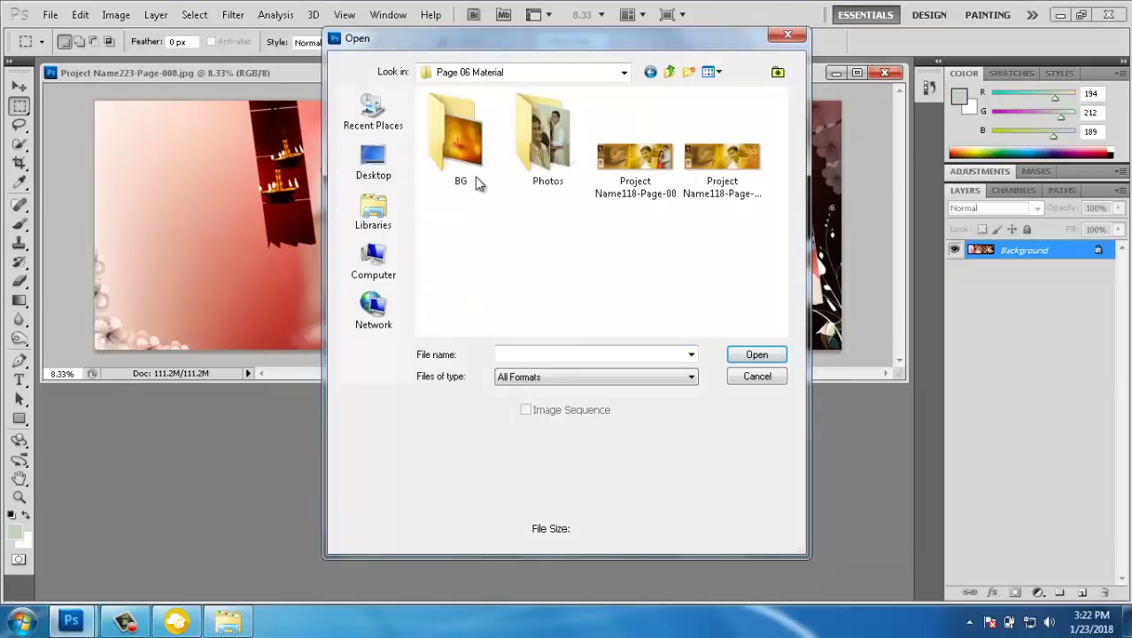
{"action": "double_click", "coordinate": [530, 173]}
{"action": "left_click", "coordinate": [531, 168]}
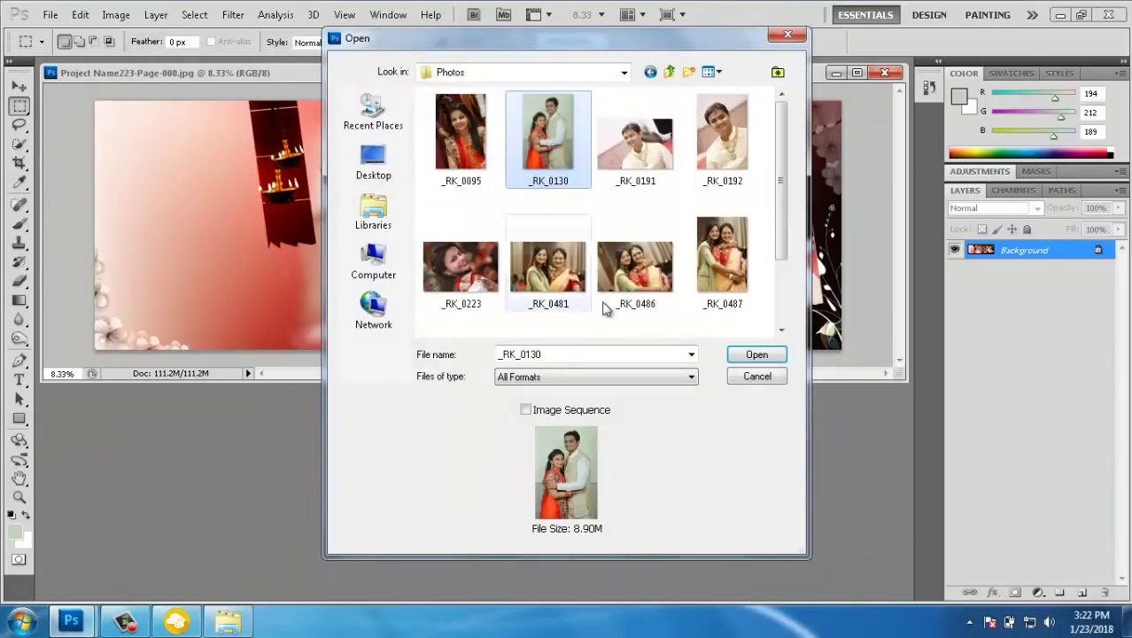
{"action": "left_click", "coordinate": [771, 356]}
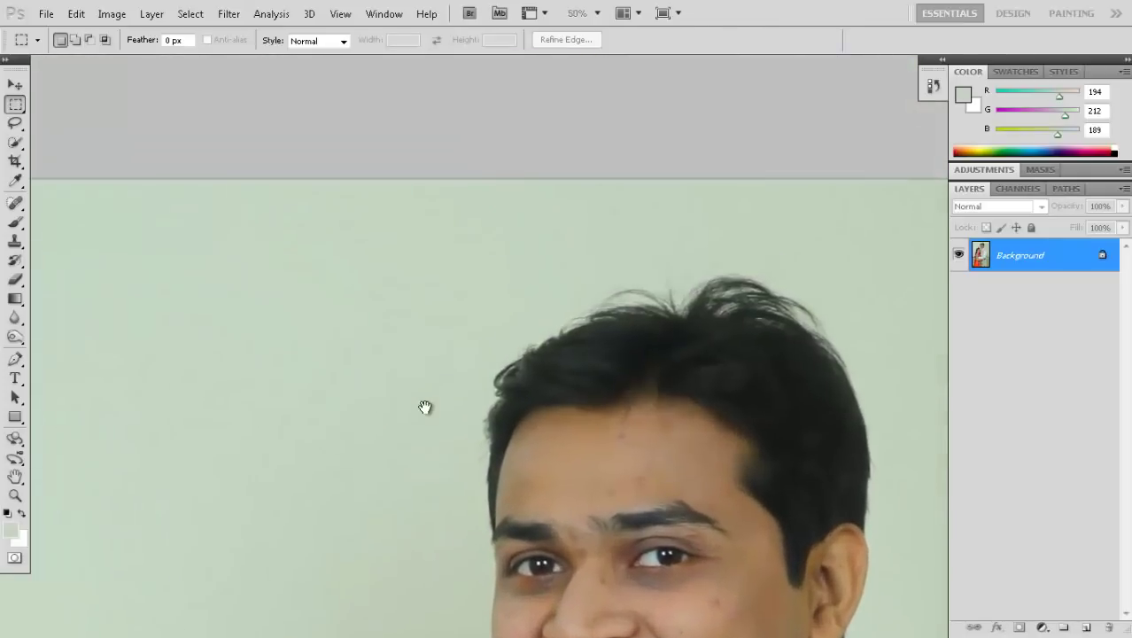
{"action": "scroll", "coordinate": [529, 466], "scroll_direction": "down", "scroll_amount": 2}
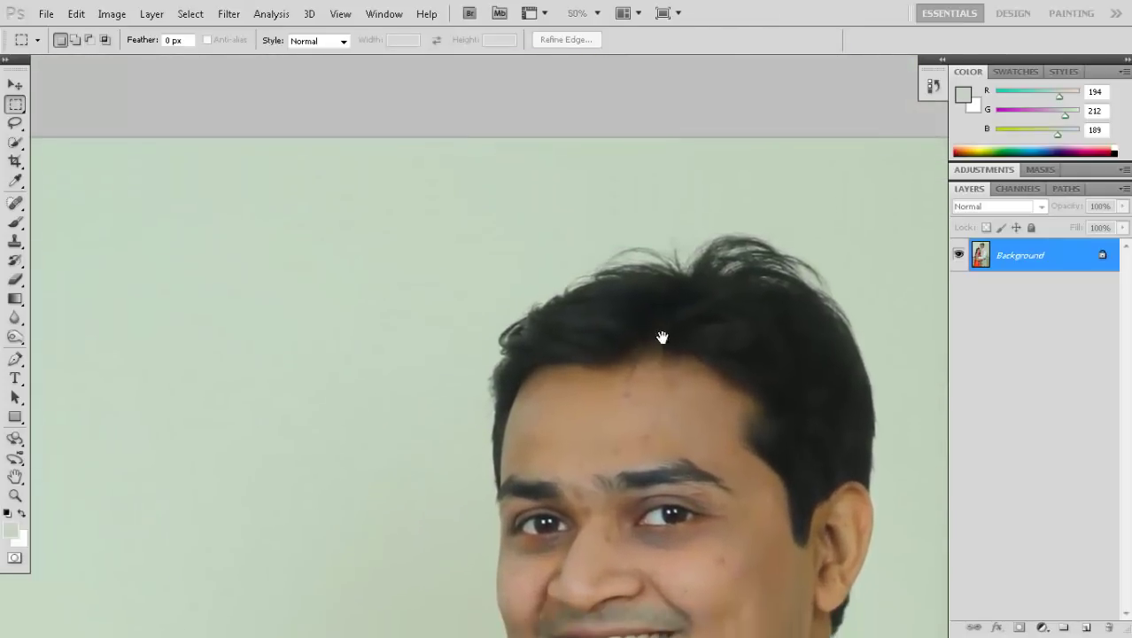
{"action": "scroll", "coordinate": [589, 475], "scroll_direction": "down", "scroll_amount": 10}
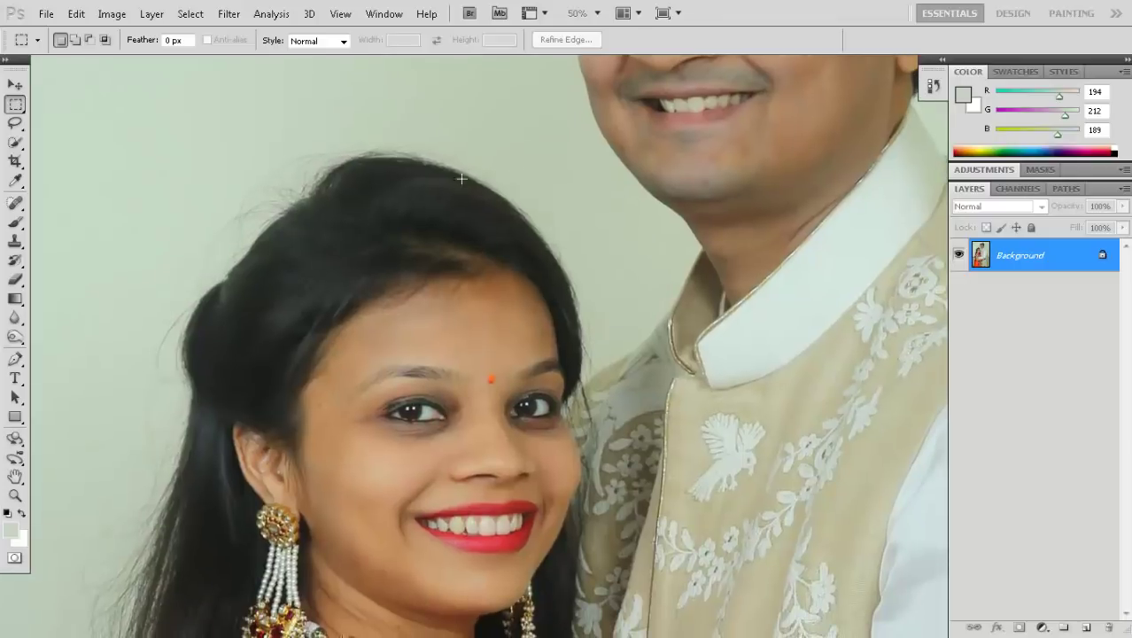
{"action": "mouse_move", "coordinate": [153, 534]}
{"action": "left_mouse_down"}
{"action": "mouse_move", "coordinate": [227, 360]}
{"action": "mouse_move", "coordinate": [256, 255]}
{"action": "left_mouse_up"}
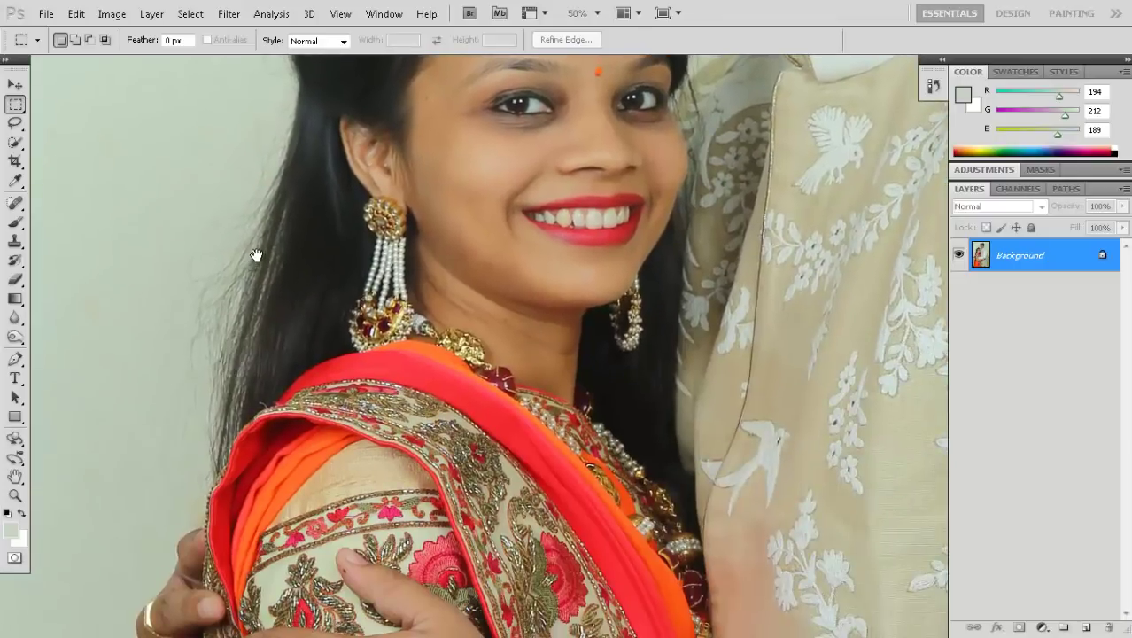
{"action": "left_click_drag", "start_coordinate": [279, 174], "coordinate": [267, 308]}
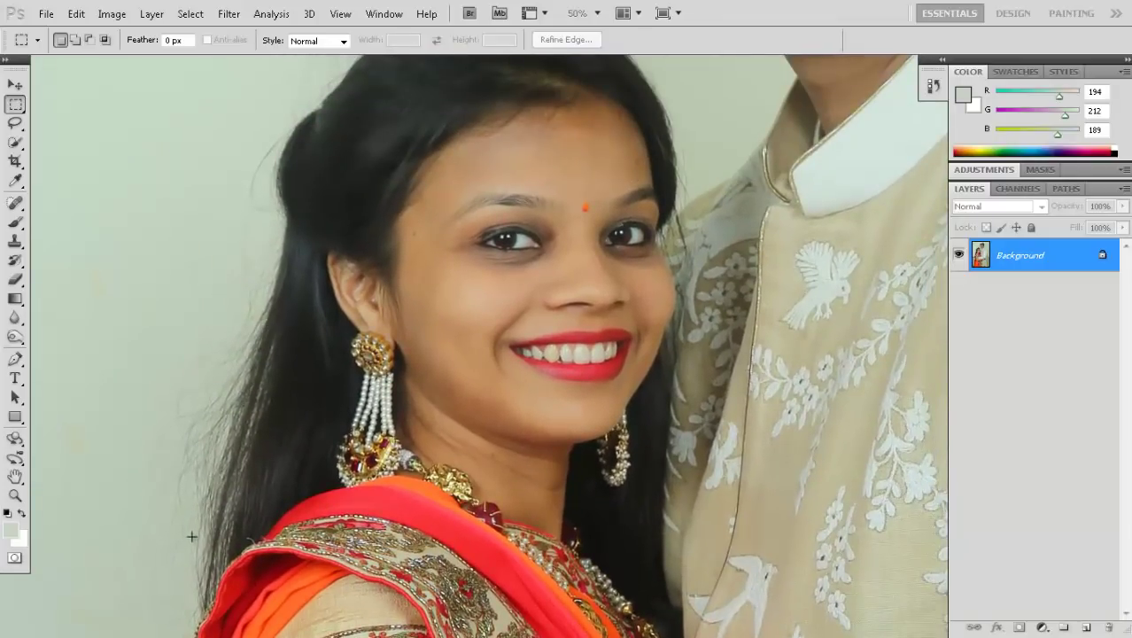
{"action": "scroll", "coordinate": [271, 283], "scroll_direction": "up", "scroll_amount": 3}
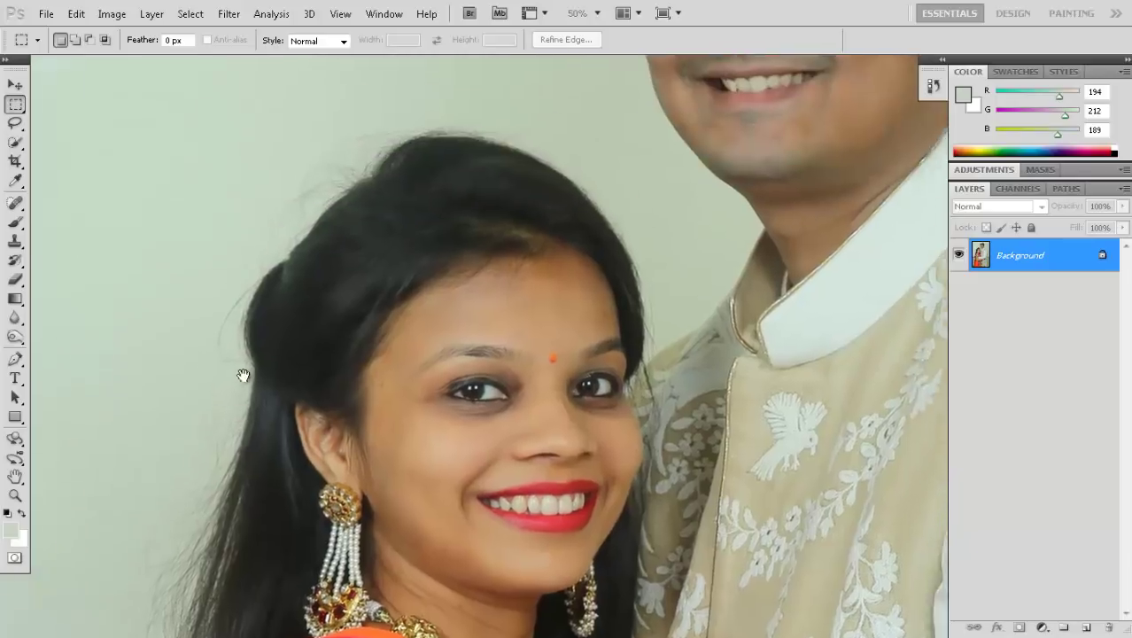
{"action": "scroll", "coordinate": [243, 375], "scroll_direction": "up", "scroll_amount": 5}
{"action": "left_click_drag", "start_coordinate": [564, 408], "coordinate": [506, 450]}
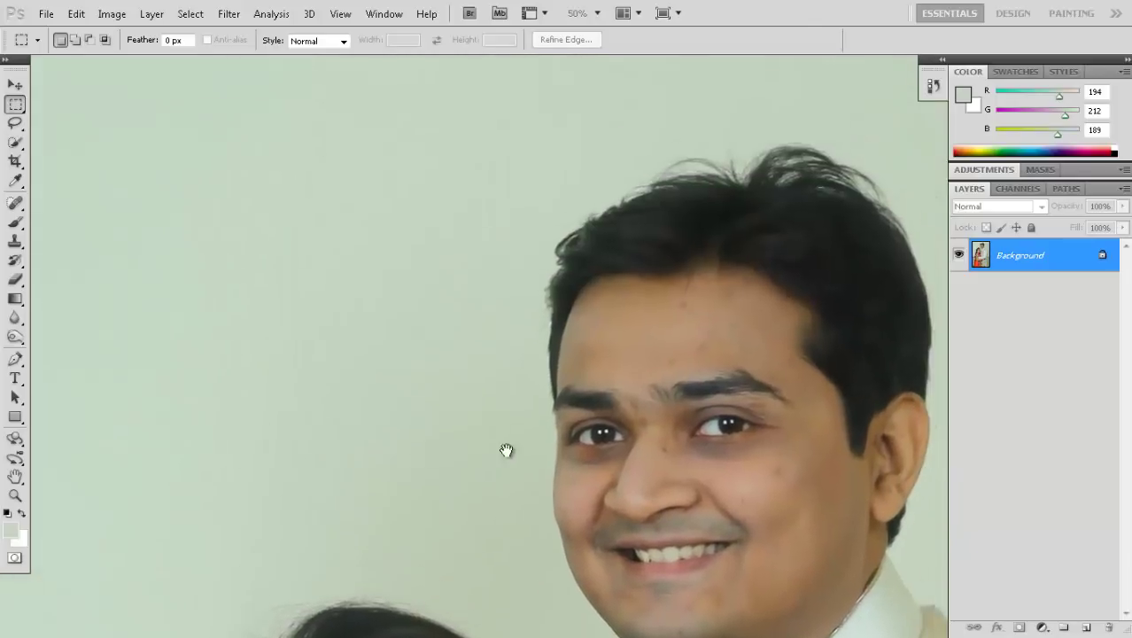
{"action": "left_click_drag", "start_coordinate": [637, 270], "coordinate": [533, 374]}
{"action": "scroll", "coordinate": [656, 434], "scroll_direction": "down", "scroll_amount": 4}
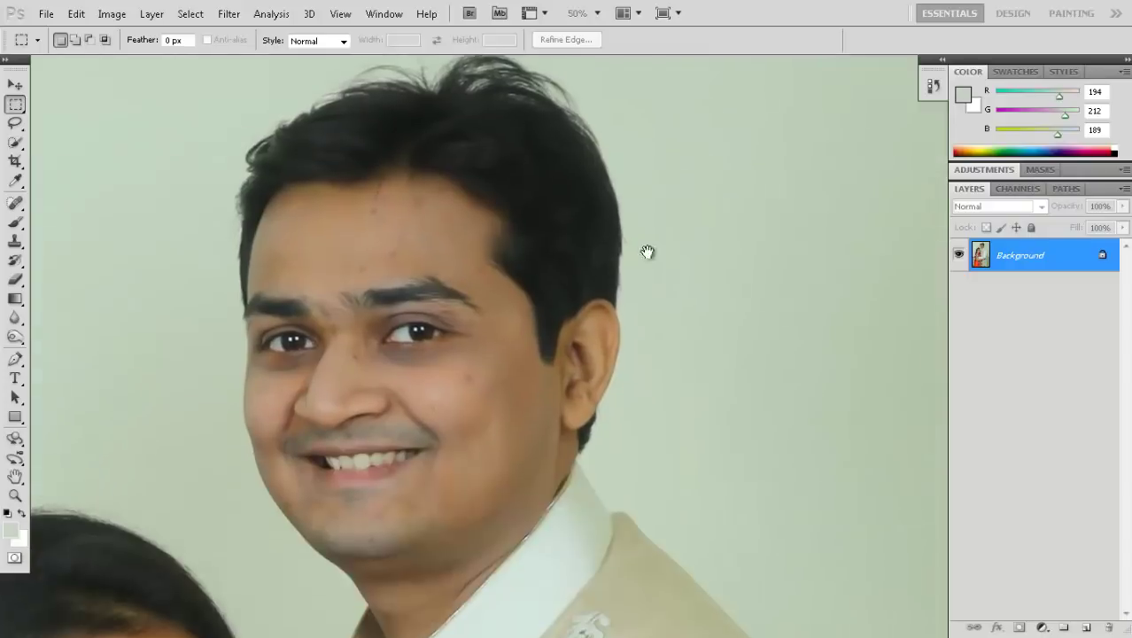
{"action": "scroll", "coordinate": [683, 412], "scroll_direction": "down", "scroll_amount": 5}
{"action": "scroll", "coordinate": [620, 443], "scroll_direction": "down", "scroll_amount": 5}
{"action": "scroll", "coordinate": [663, 415], "scroll_direction": "down", "scroll_amount": 5}
{"action": "scroll", "coordinate": [664, 414], "scroll_direction": "right", "scroll_amount": 2}
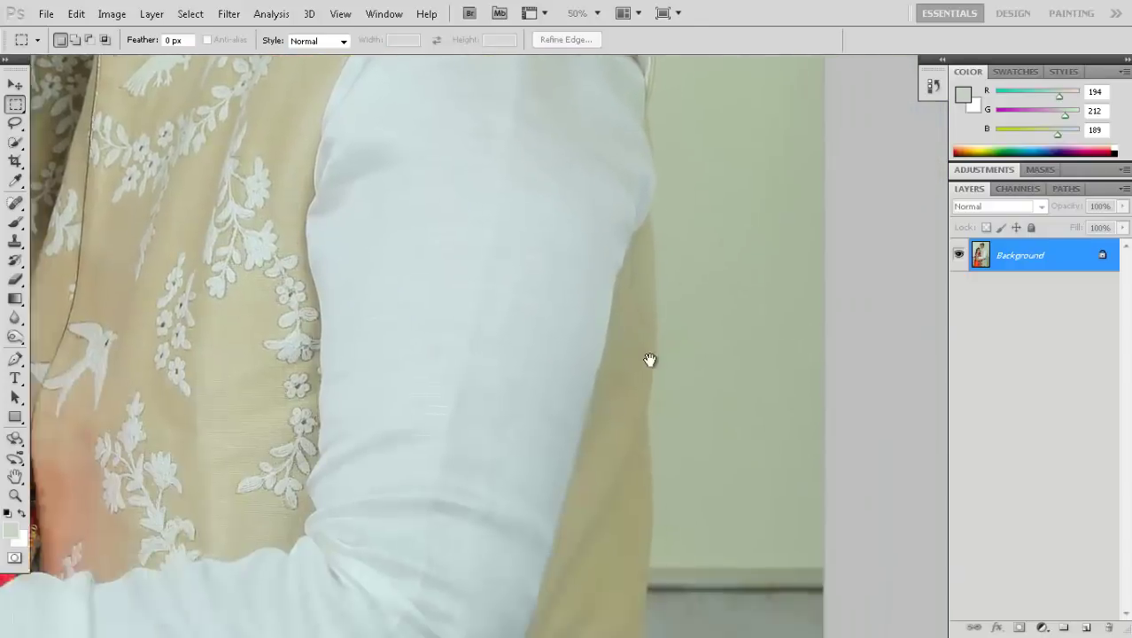
{"action": "scroll", "coordinate": [649, 362], "scroll_direction": "down", "scroll_amount": 5}
{"action": "scroll", "coordinate": [643, 356], "scroll_direction": "left", "scroll_amount": 2}
{"action": "scroll", "coordinate": [536, 277], "scroll_direction": "down", "scroll_amount": 5}
{"action": "scroll", "coordinate": [536, 277], "scroll_direction": "left", "scroll_amount": 4}
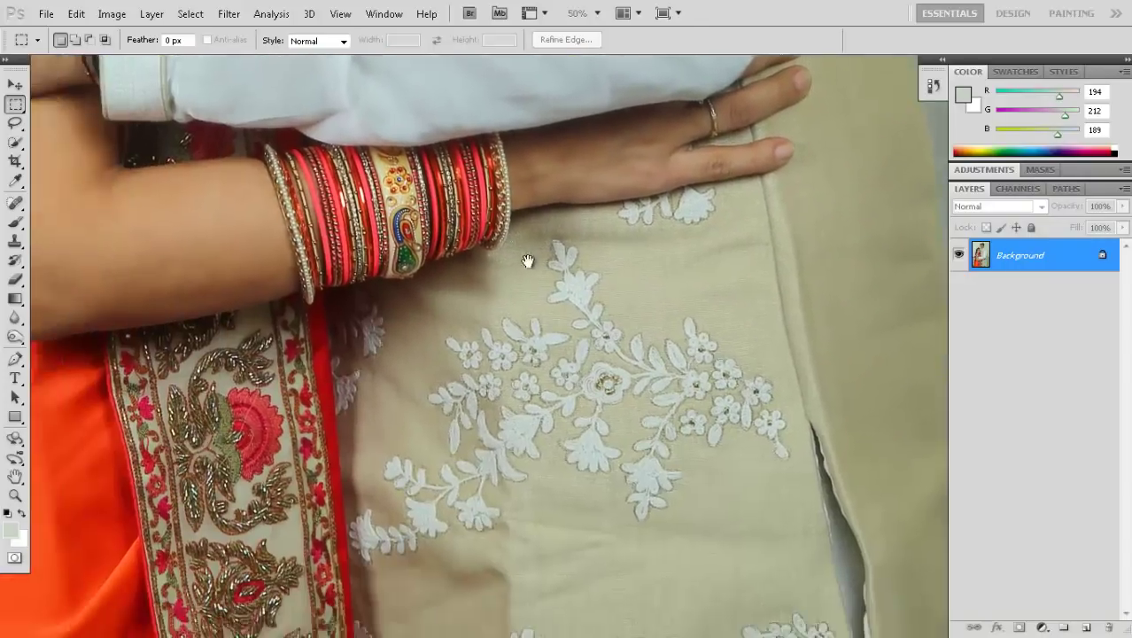
{"action": "scroll", "coordinate": [531, 266], "scroll_direction": "down", "scroll_amount": 5}
{"action": "scroll", "coordinate": [457, 448], "scroll_direction": "left", "scroll_amount": 5}
{"action": "scroll", "coordinate": [496, 310], "scroll_direction": "up", "scroll_amount": 3}
{"action": "scroll", "coordinate": [496, 310], "scroll_direction": "left", "scroll_amount": 3}
{"action": "scroll", "coordinate": [518, 297], "scroll_direction": "up", "scroll_amount": 5}
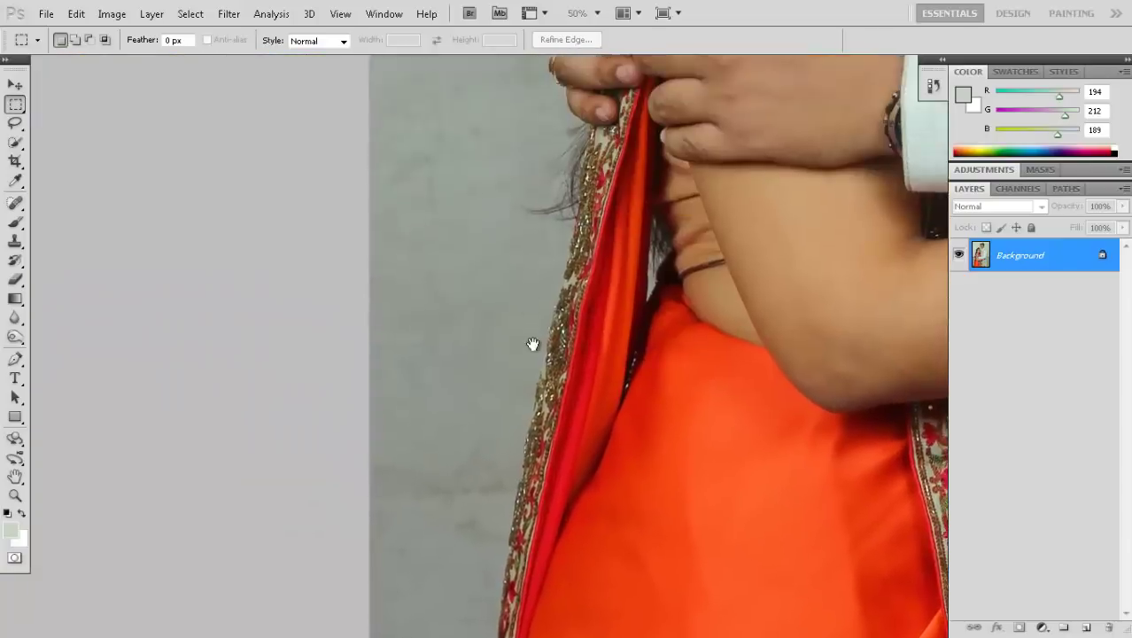
{"action": "scroll", "coordinate": [540, 342], "scroll_direction": "up", "scroll_amount": 5}
{"action": "scroll", "coordinate": [551, 353], "scroll_direction": "up", "scroll_amount": 5}
{"action": "scroll", "coordinate": [551, 353], "scroll_direction": "left", "scroll_amount": 2}
{"action": "scroll", "coordinate": [531, 416], "scroll_direction": "up", "scroll_amount": 2}
{"action": "scroll", "coordinate": [532, 417], "scroll_direction": "left", "scroll_amount": 1}
{"action": "scroll", "coordinate": [518, 467], "scroll_direction": "down", "scroll_amount": 5}
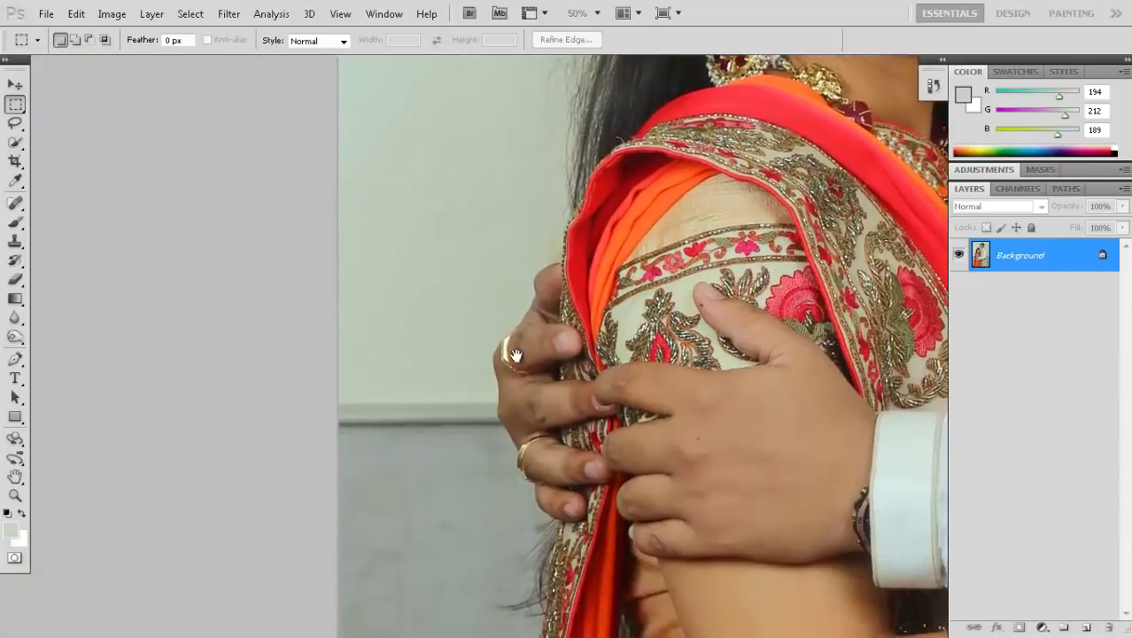
{"action": "scroll", "coordinate": [506, 353], "scroll_direction": "down", "scroll_amount": 5}
{"action": "scroll", "coordinate": [506, 353], "scroll_direction": "left", "scroll_amount": 2}
{"action": "scroll", "coordinate": [521, 417], "scroll_direction": "down", "scroll_amount": 3}
{"action": "scroll", "coordinate": [521, 417], "scroll_direction": "left", "scroll_amount": 1}
{"action": "scroll", "coordinate": [503, 404], "scroll_direction": "down", "scroll_amount": 1}
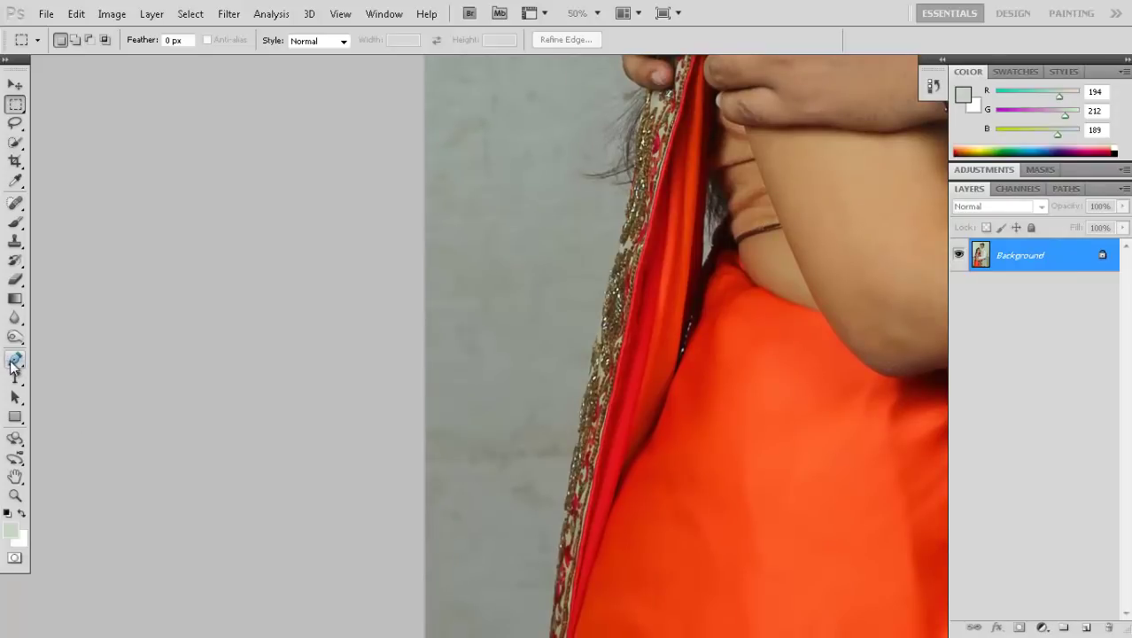
Step: Set the Pen tool to Paths with Add to path area and zoom to 200% on the sari's edge
{"action": "left_click", "coordinate": [14, 360]}
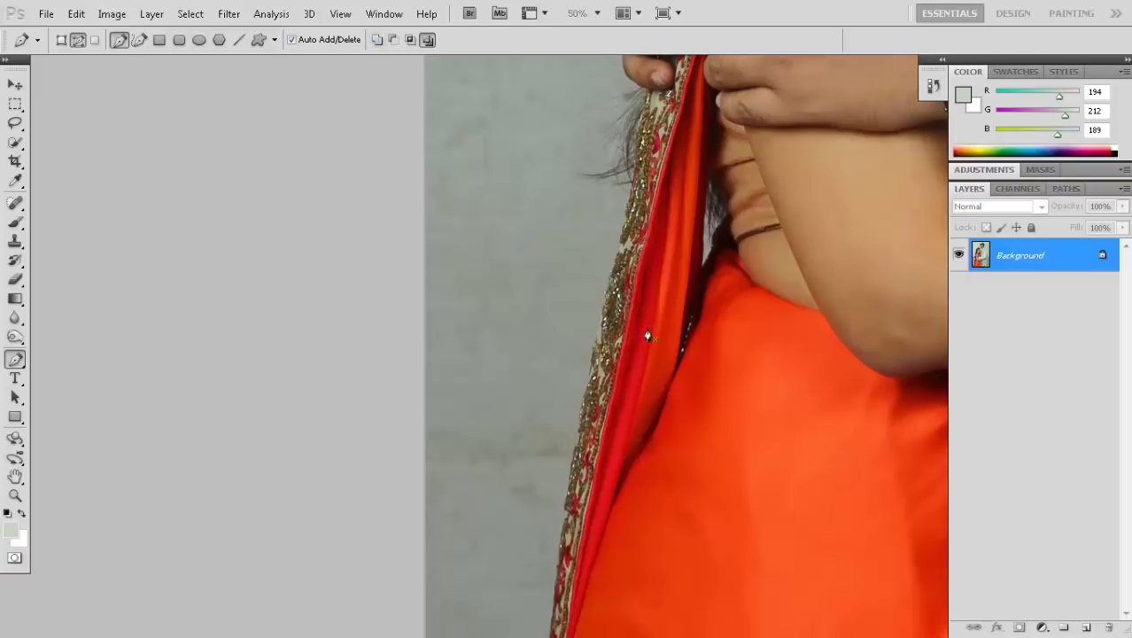
{"action": "left_click", "coordinate": [378, 43]}
{"action": "scroll", "coordinate": [657, 398], "scroll_direction": "down", "scroll_amount": 3}
{"action": "scroll", "coordinate": [563, 323], "scroll_direction": "down", "scroll_amount": 2}
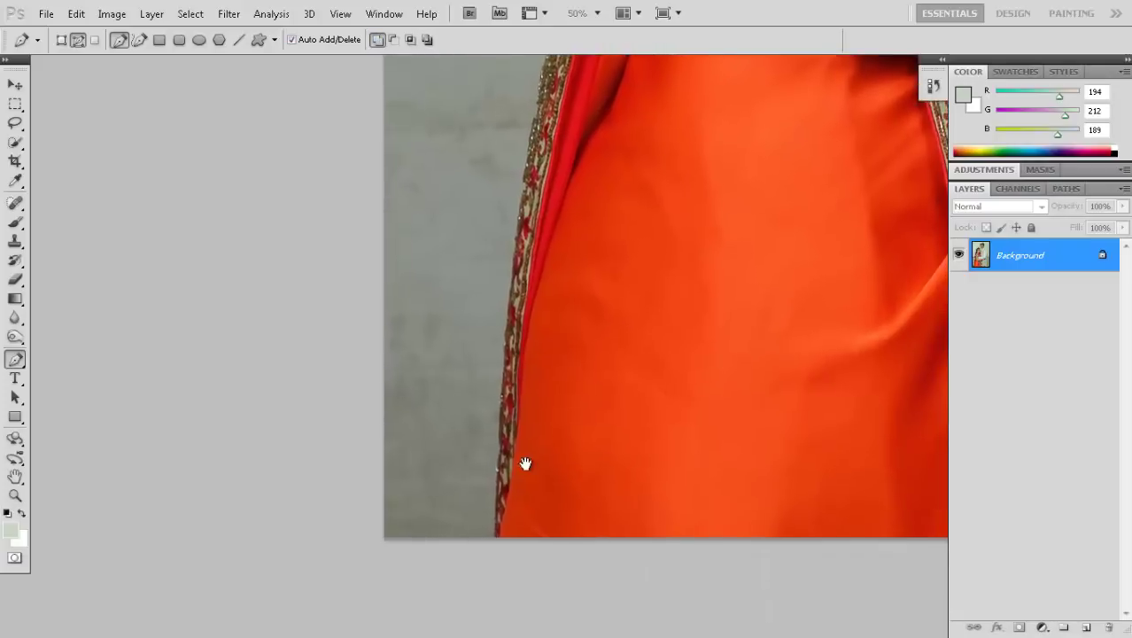
{"action": "scroll", "coordinate": [523, 462], "scroll_direction": "down", "scroll_amount": 1}
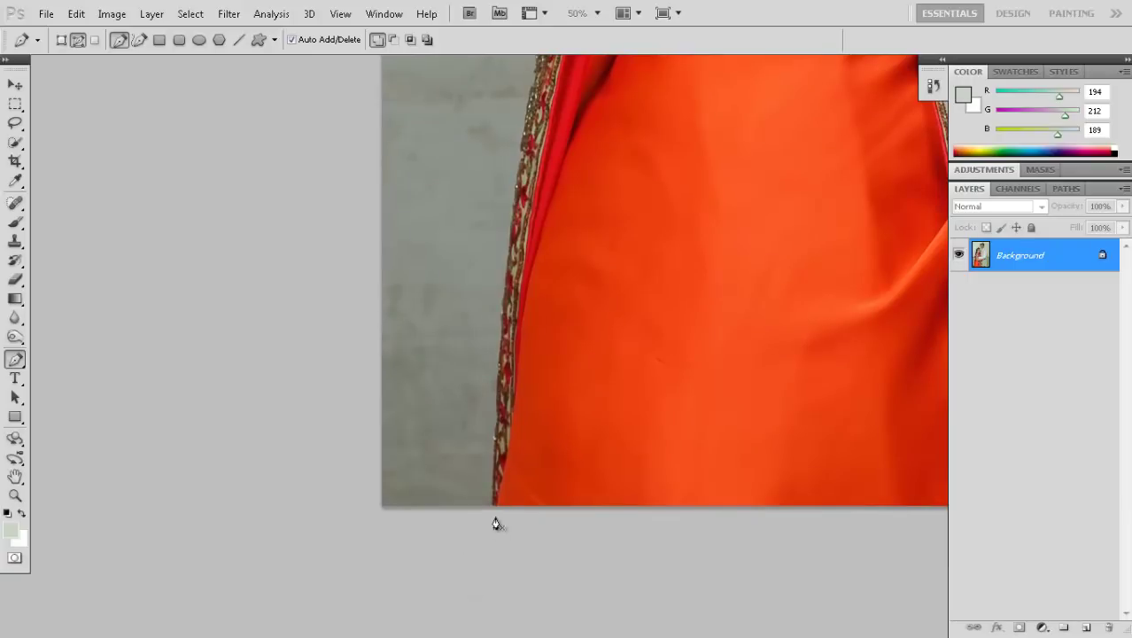
{"action": "key", "text": "ctrl+plus"}
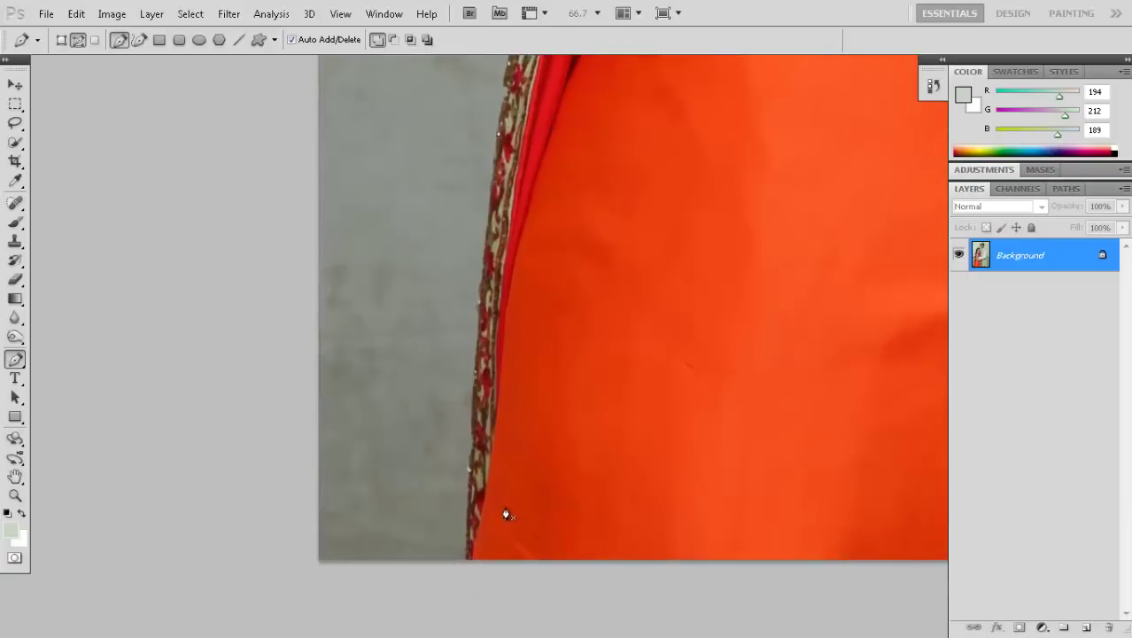
{"action": "scroll", "coordinate": [506, 508], "scroll_direction": "down", "scroll_amount": 1}
{"action": "key", "text": "ctrl+plus"}
{"action": "key", "text": "ctrl+plus"}
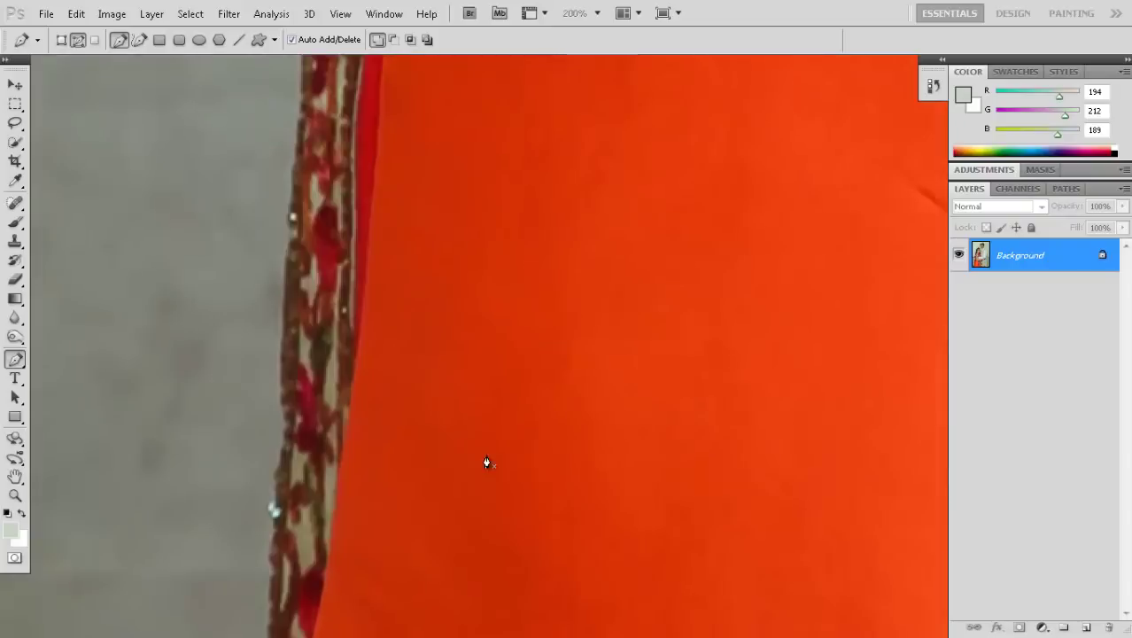
Step: Place the first anchor points up the sari's embroidered edge
{"action": "left_click_drag", "start_coordinate": [407, 414], "coordinate": [490, 295]}
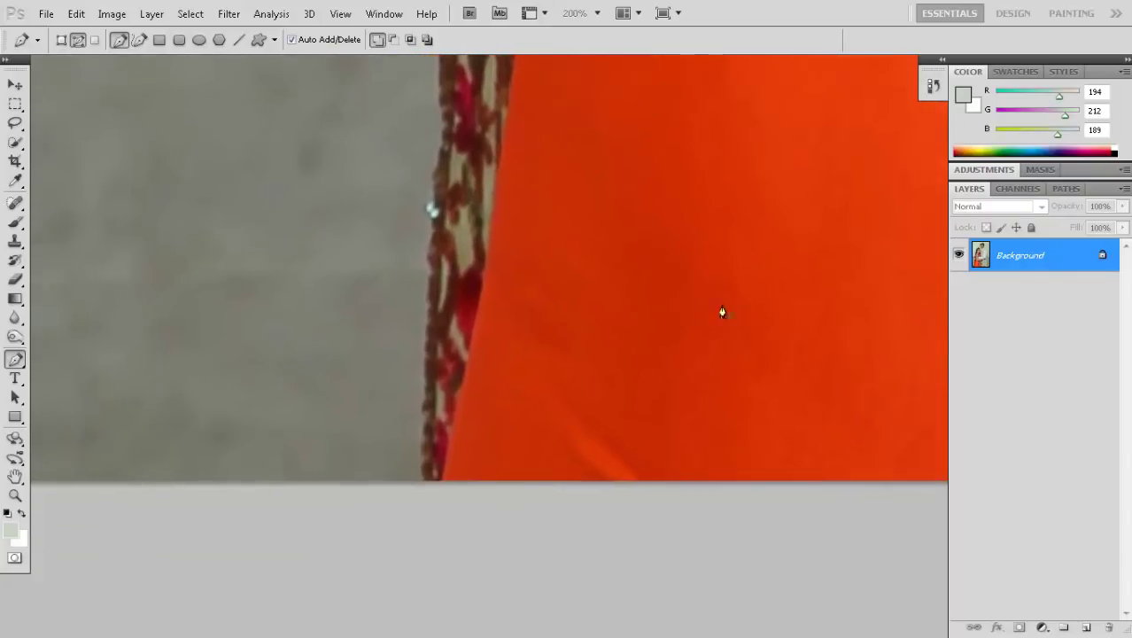
{"action": "scroll", "coordinate": [428, 500], "scroll_direction": "up", "scroll_amount": 3}
{"action": "scroll", "coordinate": [441, 240], "scroll_direction": "up", "scroll_amount": 2}
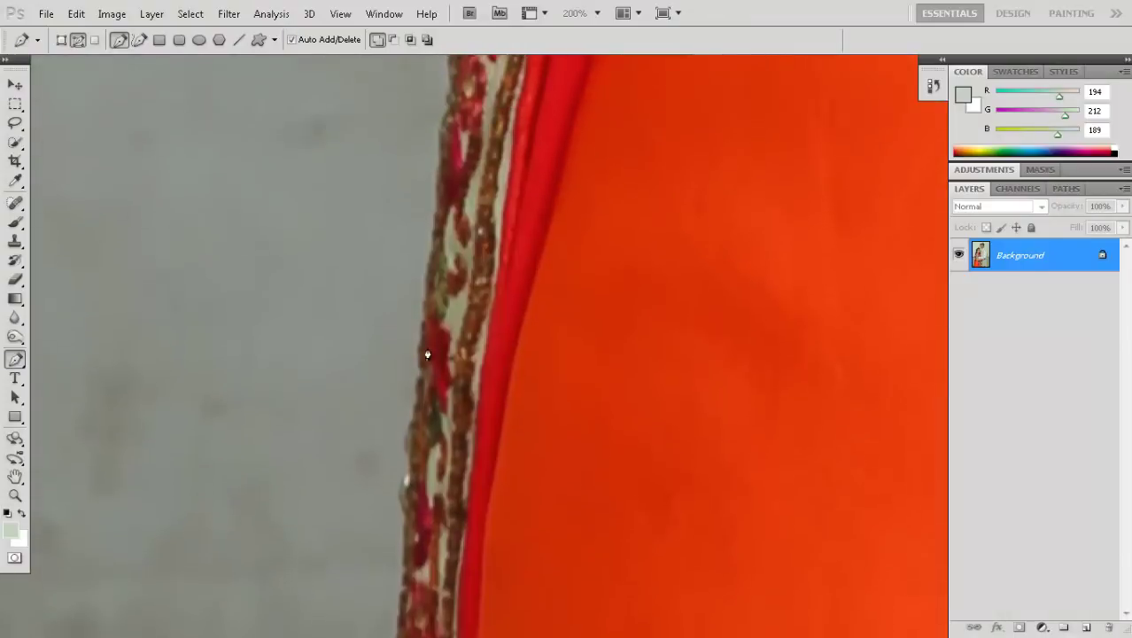
{"action": "scroll", "coordinate": [441, 266], "scroll_direction": "up", "scroll_amount": 2}
{"action": "left_click", "coordinate": [459, 275]}
{"action": "scroll", "coordinate": [459, 274], "scroll_direction": "up", "scroll_amount": 2}
{"action": "scroll", "coordinate": [496, 319], "scroll_direction": "up", "scroll_amount": 2}
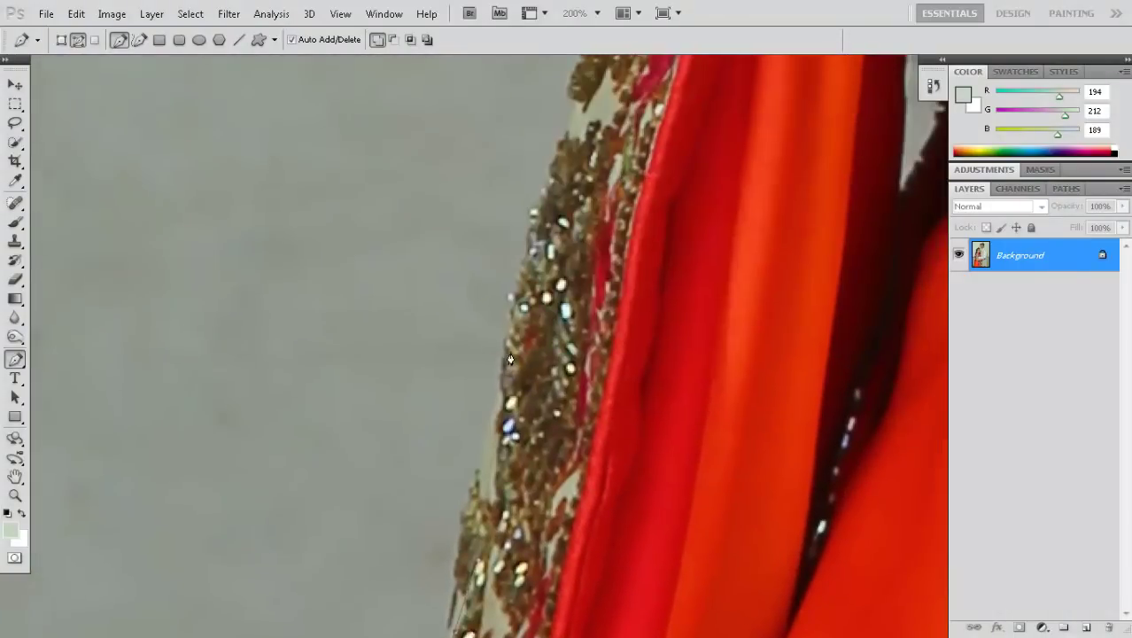
{"action": "scroll", "coordinate": [523, 354], "scroll_direction": "up", "scroll_amount": 1}
{"action": "scroll", "coordinate": [550, 383], "scroll_direction": "up", "scroll_amount": 2}
{"action": "scroll", "coordinate": [550, 383], "scroll_direction": "up", "scroll_amount": 2}
{"action": "scroll", "coordinate": [547, 426], "scroll_direction": "up", "scroll_amount": 2}
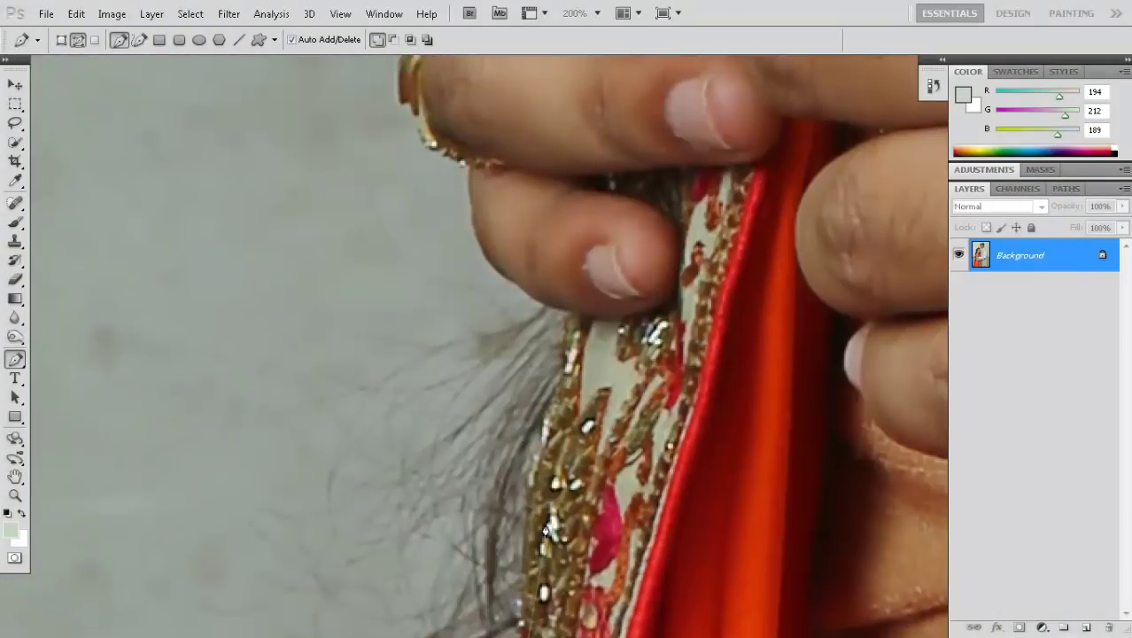
{"action": "left_click", "coordinate": [565, 410]}
Step: Curve the path along the hand's edge, panning up past the fingers and ring
{"action": "left_click_drag", "start_coordinate": [488, 250], "coordinate": [502, 357]}
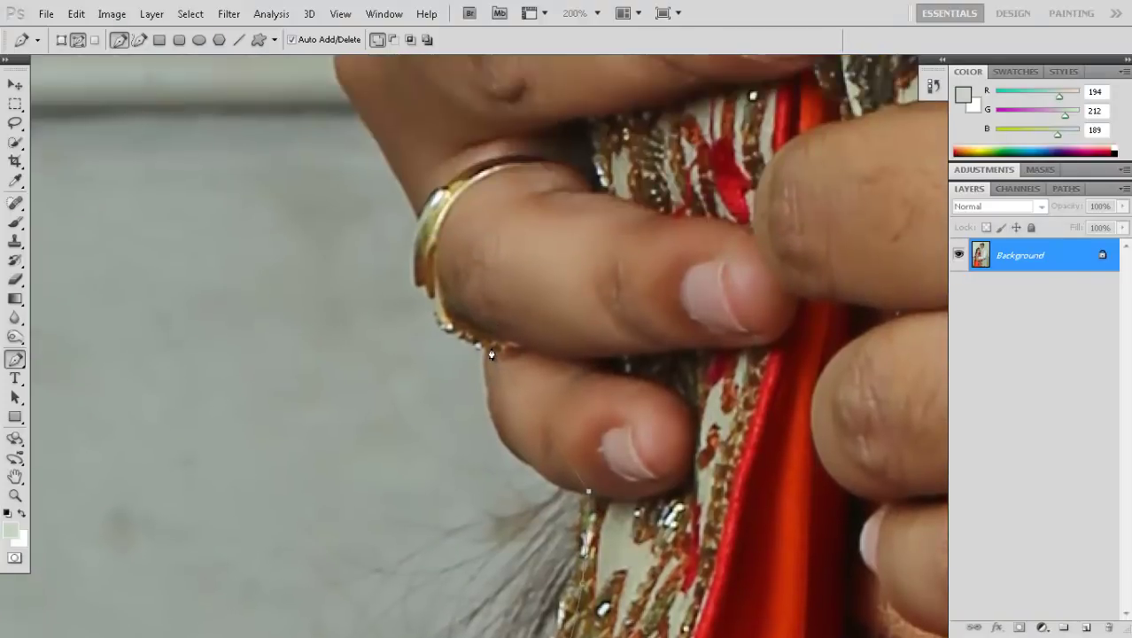
{"action": "left_click_drag", "start_coordinate": [516, 255], "coordinate": [509, 236]}
{"action": "left_click_drag", "start_coordinate": [412, 233], "coordinate": [481, 325]}
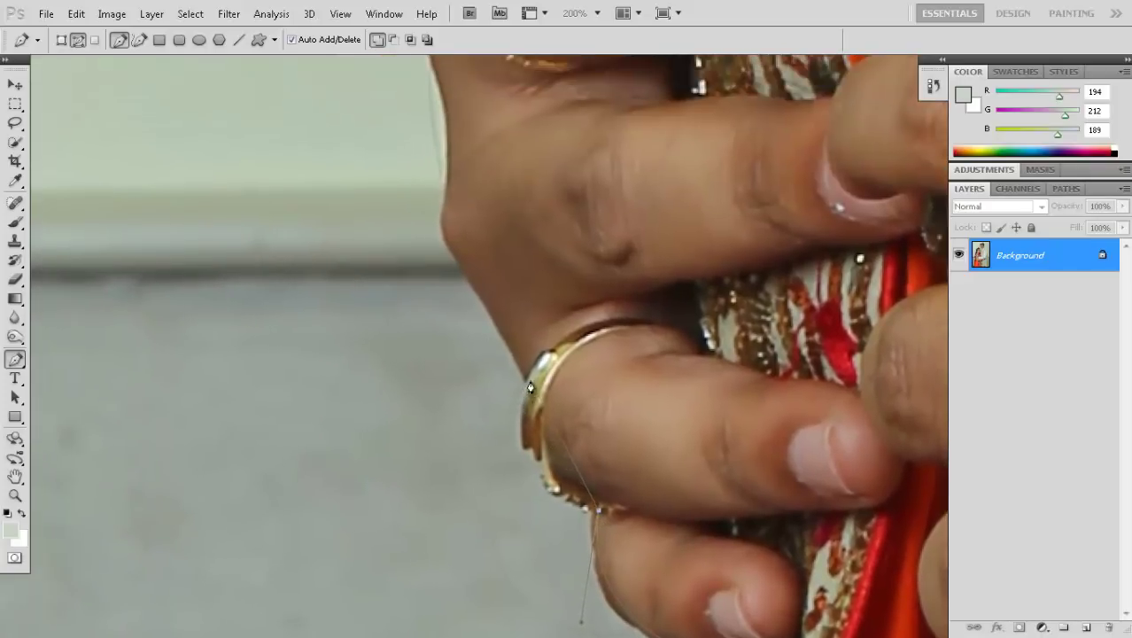
{"action": "mouse_move", "coordinate": [480, 241]}
{"action": "left_mouse_down"}
{"action": "mouse_move", "coordinate": [522, 359]}
{"action": "mouse_move", "coordinate": [496, 359]}
{"action": "left_mouse_up"}
{"action": "left_click_drag", "start_coordinate": [495, 217], "coordinate": [522, 257]}
{"action": "left_click_drag", "start_coordinate": [599, 199], "coordinate": [623, 300]}
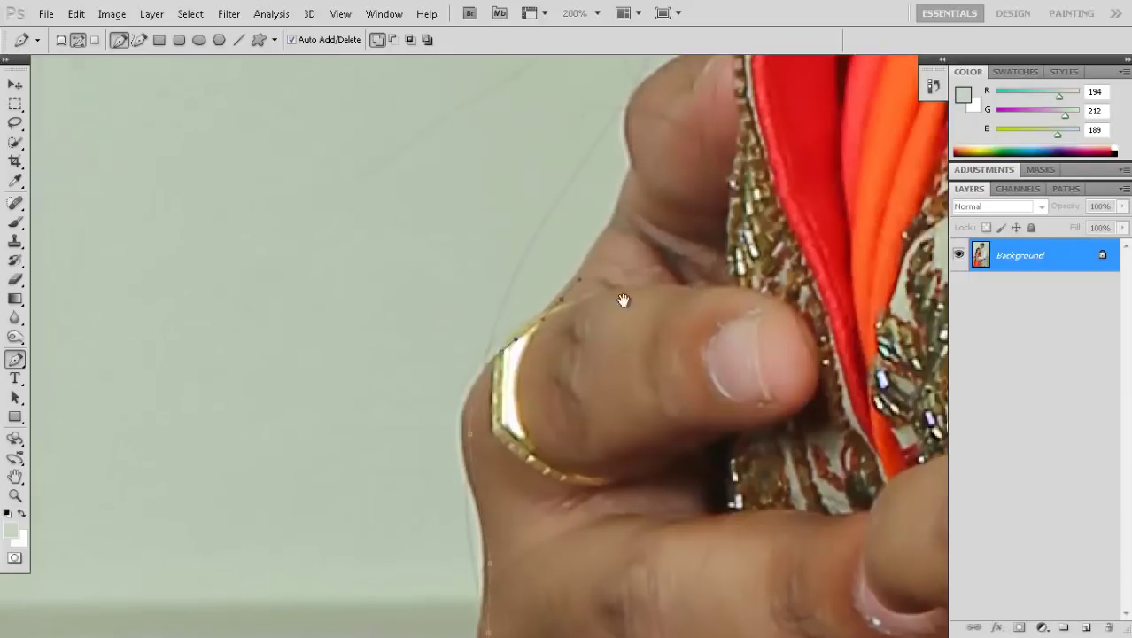
{"action": "left_click_drag", "start_coordinate": [639, 171], "coordinate": [568, 453]}
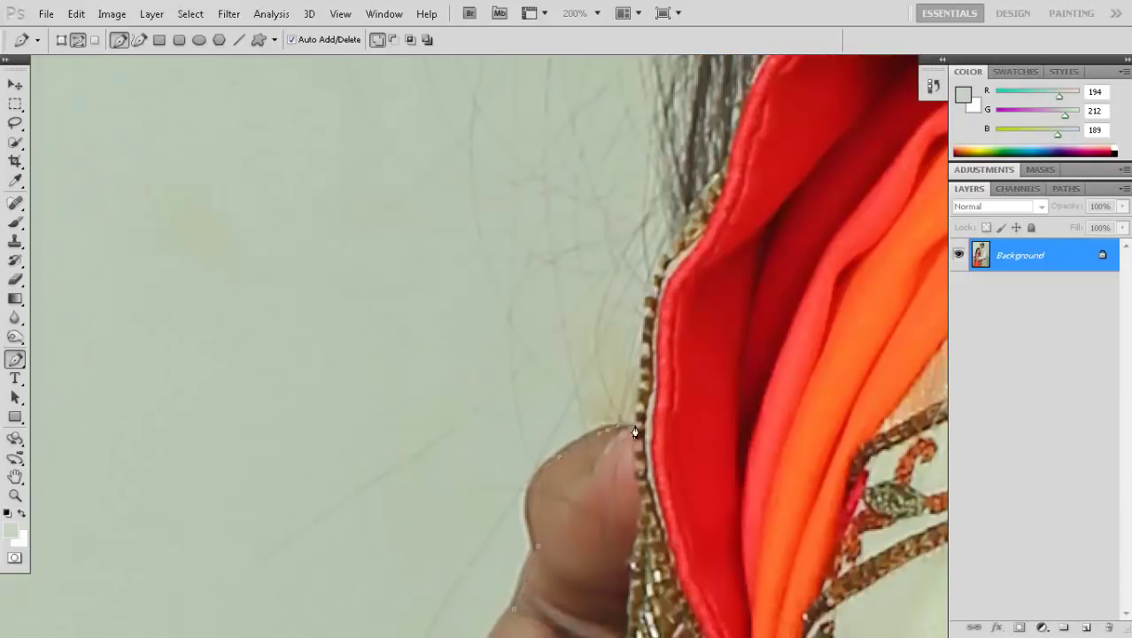
{"action": "left_click_drag", "start_coordinate": [635, 432], "coordinate": [673, 283]}
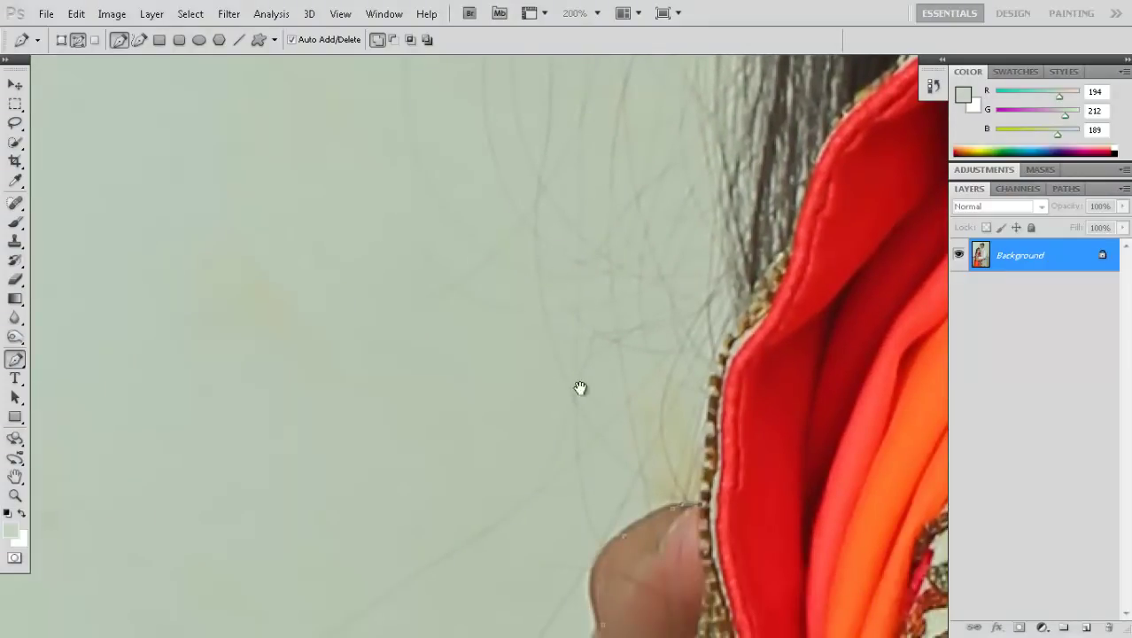
{"action": "mouse_move", "coordinate": [613, 296]}
{"action": "left_mouse_down"}
{"action": "mouse_move", "coordinate": [652, 440]}
{"action": "mouse_move", "coordinate": [634, 488]}
{"action": "mouse_move", "coordinate": [604, 361]}
{"action": "mouse_move", "coordinate": [617, 460]}
{"action": "mouse_move", "coordinate": [635, 347]}
{"action": "mouse_move", "coordinate": [604, 420]}
{"action": "mouse_move", "coordinate": [654, 210]}
{"action": "mouse_move", "coordinate": [581, 409]}
{"action": "mouse_move", "coordinate": [584, 326]}
{"action": "mouse_move", "coordinate": [599, 465]}
{"action": "left_mouse_up"}
Step: Add anchors up along the woman's hair edge beside the finger
{"action": "left_click", "coordinate": [631, 386]}
{"action": "left_click", "coordinate": [627, 343]}
{"action": "left_click", "coordinate": [602, 296]}
{"action": "left_click", "coordinate": [576, 227]}
{"action": "left_click_drag", "start_coordinate": [587, 298], "coordinate": [535, 464]}
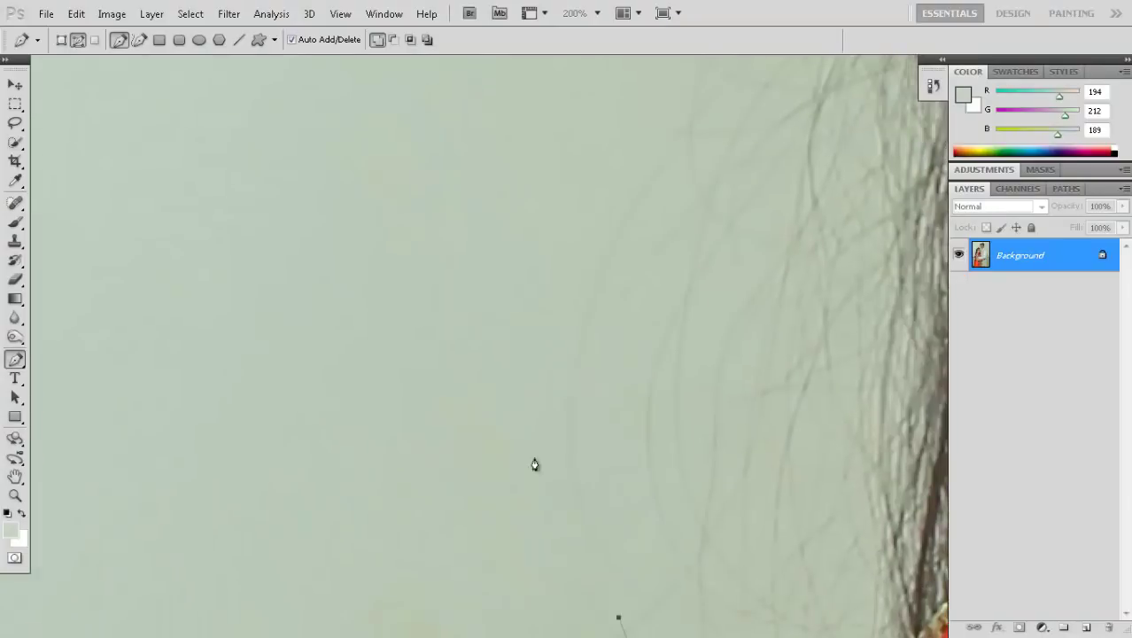
{"action": "left_click", "coordinate": [531, 420]}
{"action": "left_click", "coordinate": [530, 359]}
{"action": "left_click_drag", "start_coordinate": [596, 311], "coordinate": [566, 421]}
{"action": "left_click", "coordinate": [576, 383]}
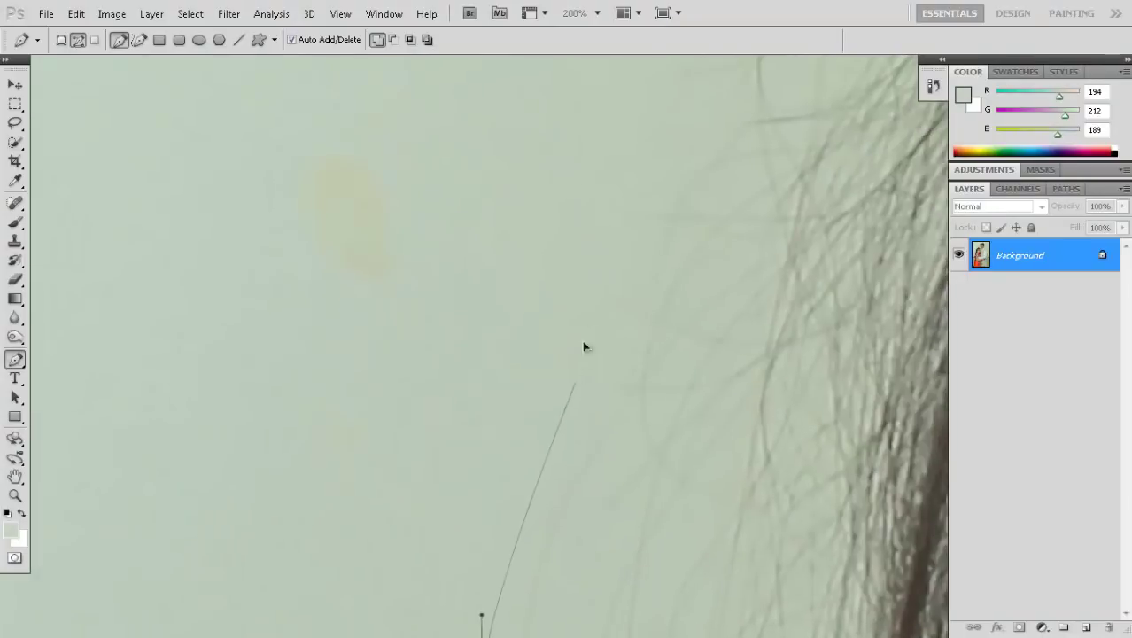
{"action": "mouse_move", "coordinate": [581, 307]}
{"action": "left_mouse_down"}
{"action": "mouse_move", "coordinate": [576, 363]}
{"action": "mouse_move", "coordinate": [622, 382]}
{"action": "mouse_move", "coordinate": [651, 461]}
{"action": "mouse_move", "coordinate": [768, 213]}
{"action": "mouse_move", "coordinate": [667, 389]}
{"action": "mouse_move", "coordinate": [629, 400]}
{"action": "left_mouse_up"}
Step: Continue the path outside the loose hair strands up the side of her head
{"action": "left_click", "coordinate": [610, 372]}
{"action": "left_click", "coordinate": [657, 262]}
{"action": "left_click", "coordinate": [631, 402]}
{"action": "left_click", "coordinate": [647, 324]}
{"action": "left_click", "coordinate": [663, 245]}
{"action": "left_click", "coordinate": [702, 225]}
{"action": "left_click", "coordinate": [754, 185]}
{"action": "left_click_drag", "start_coordinate": [768, 164], "coordinate": [599, 334]}
{"action": "left_click", "coordinate": [590, 320]}
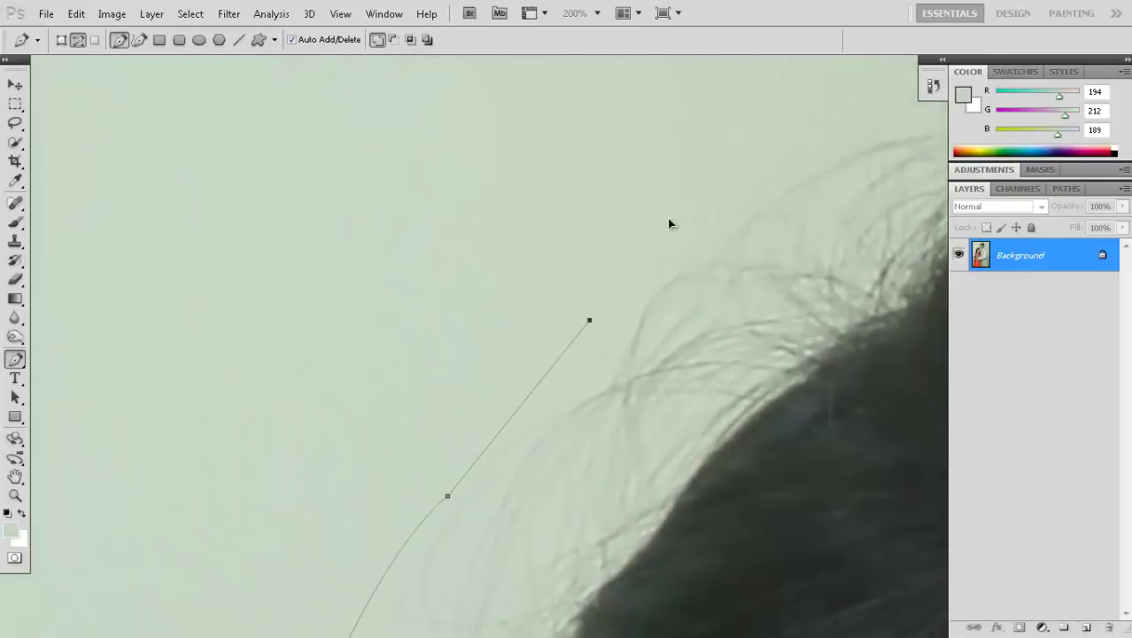
Step: Curve the path over the top of the woman's hair toward the forehead
{"action": "left_click_drag", "start_coordinate": [711, 234], "coordinate": [561, 349]}
{"action": "left_click", "coordinate": [545, 409]}
{"action": "left_click", "coordinate": [617, 387]}
{"action": "left_click", "coordinate": [685, 359]}
{"action": "mouse_move", "coordinate": [898, 349]}
{"action": "left_mouse_down"}
{"action": "mouse_move", "coordinate": [583, 366]}
{"action": "mouse_move", "coordinate": [687, 382]}
{"action": "left_mouse_up"}
{"action": "mouse_move", "coordinate": [842, 409]}
{"action": "left_mouse_down"}
{"action": "mouse_move", "coordinate": [605, 346]}
{"action": "mouse_move", "coordinate": [724, 409]}
{"action": "left_mouse_up"}
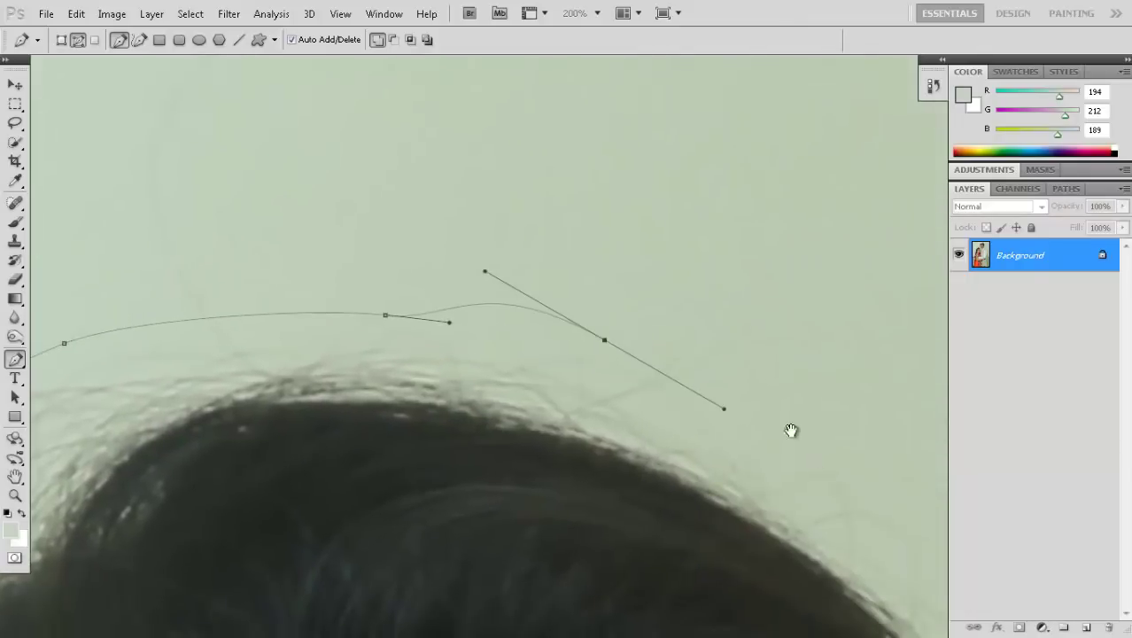
{"action": "left_click_drag", "start_coordinate": [791, 431], "coordinate": [553, 235]}
{"action": "left_click_drag", "start_coordinate": [780, 406], "coordinate": [791, 282]}
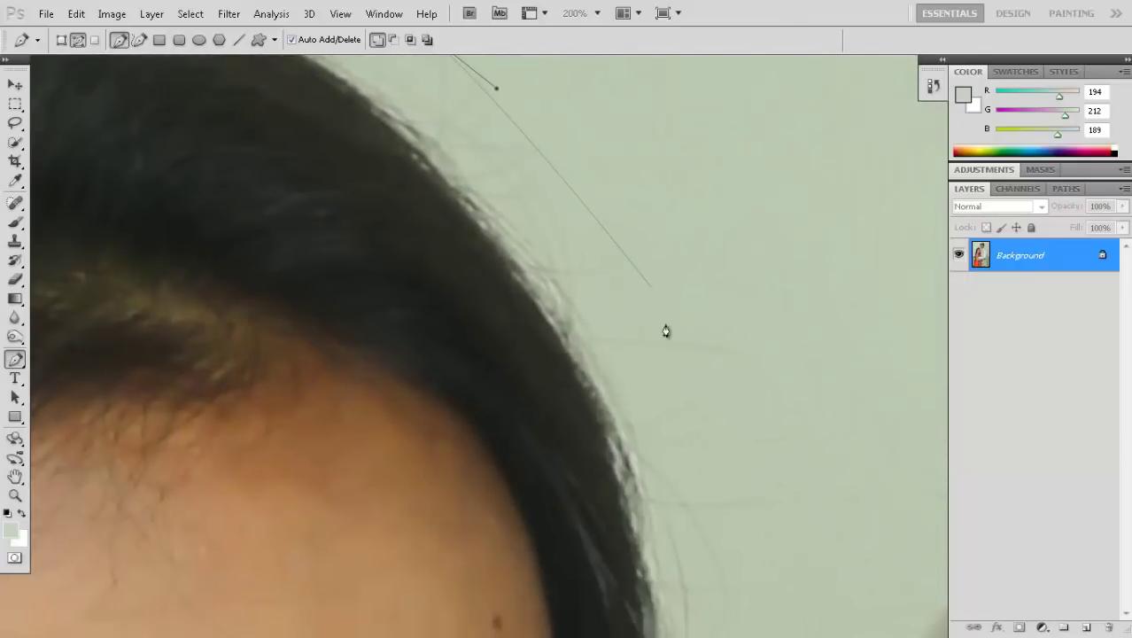
Step: Trace the path past the hair beside the eye and the shoulder to the man's jaw
{"action": "mouse_move", "coordinate": [708, 367]}
{"action": "left_mouse_down"}
{"action": "mouse_move", "coordinate": [635, 258]}
{"action": "mouse_move", "coordinate": [634, 322]}
{"action": "left_mouse_up"}
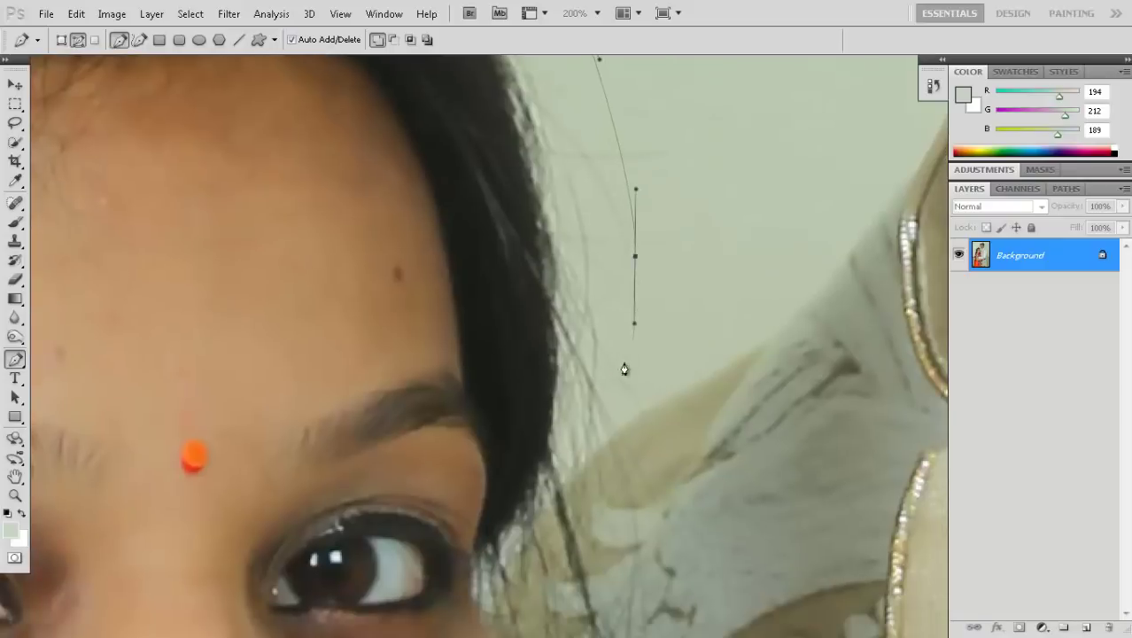
{"action": "left_click", "coordinate": [592, 462]}
{"action": "mouse_move", "coordinate": [750, 363]}
{"action": "left_mouse_down"}
{"action": "mouse_move", "coordinate": [784, 338]}
{"action": "mouse_move", "coordinate": [731, 412]}
{"action": "left_mouse_up"}
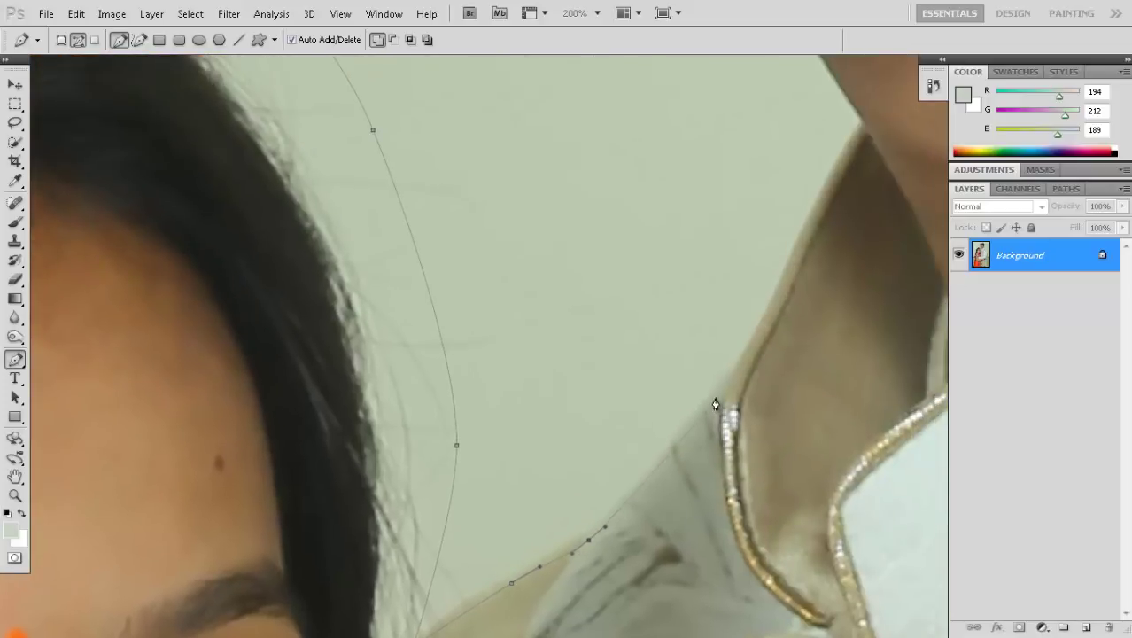
{"action": "left_click_drag", "start_coordinate": [796, 266], "coordinate": [741, 381]}
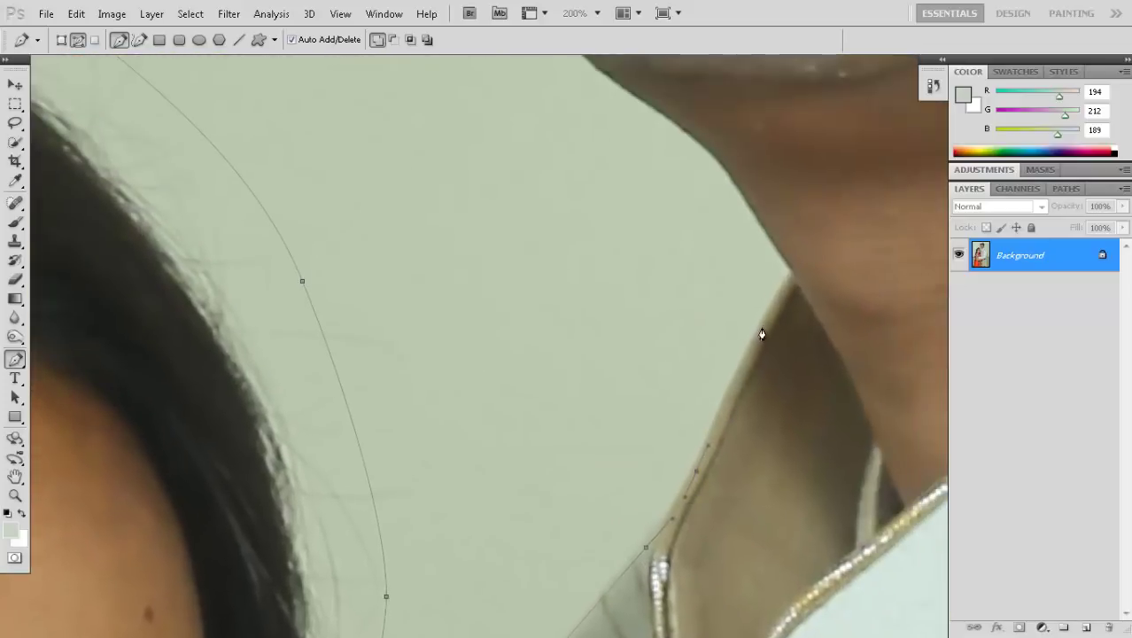
{"action": "left_click_drag", "start_coordinate": [744, 304], "coordinate": [750, 521]}
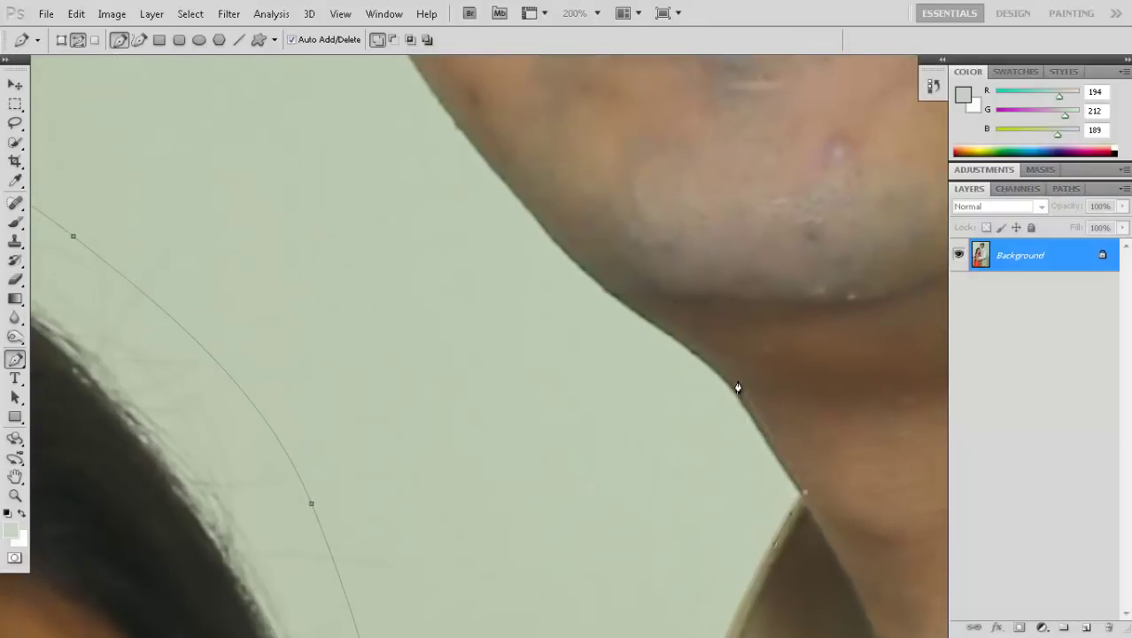
{"action": "left_click_drag", "start_coordinate": [731, 381], "coordinate": [762, 449]}
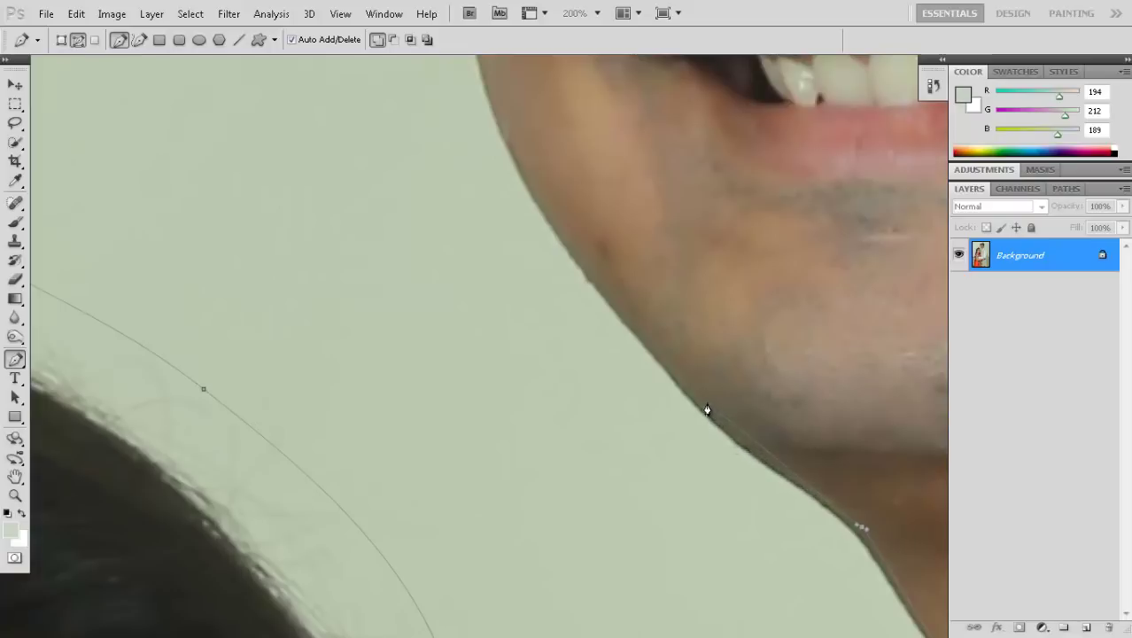
{"action": "mouse_move", "coordinate": [584, 270]}
{"action": "left_mouse_down"}
{"action": "mouse_move", "coordinate": [599, 329]}
{"action": "mouse_move", "coordinate": [453, 244]}
{"action": "mouse_move", "coordinate": [504, 412]}
{"action": "mouse_move", "coordinate": [462, 313]}
{"action": "left_mouse_up"}
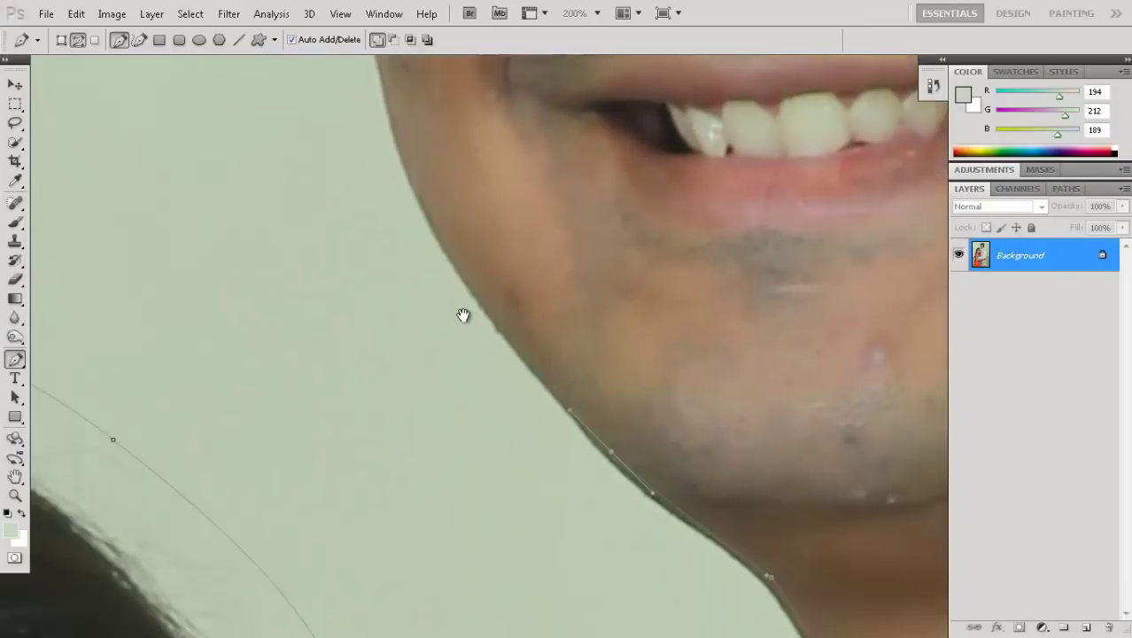
{"action": "left_click_drag", "start_coordinate": [508, 354], "coordinate": [538, 408]}
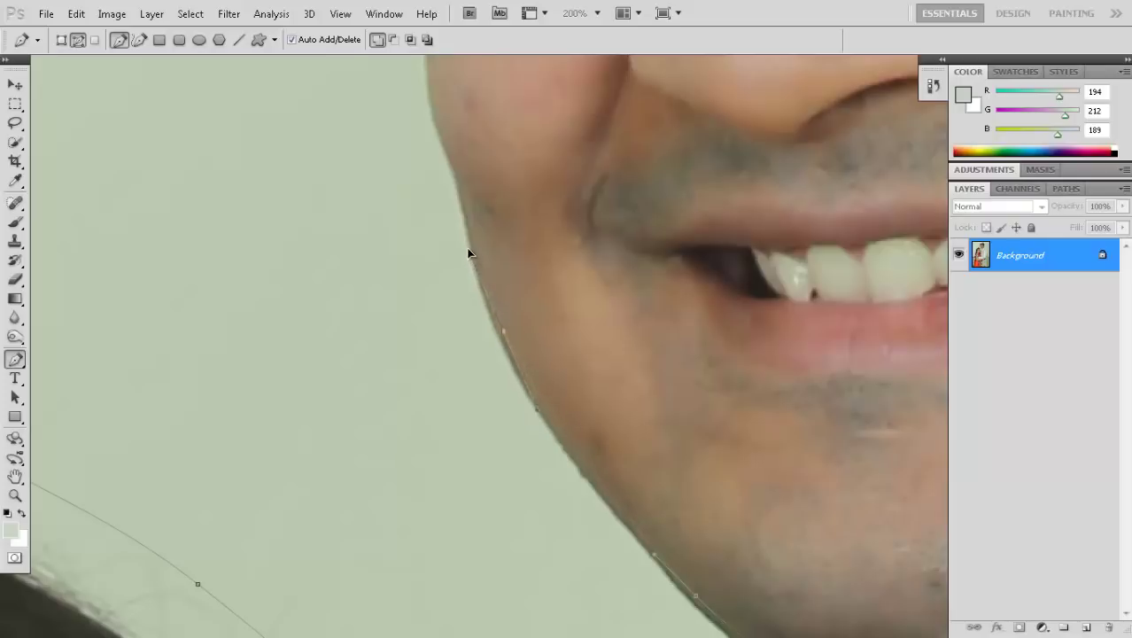
{"action": "mouse_move", "coordinate": [468, 255]}
{"action": "left_mouse_down"}
{"action": "mouse_move", "coordinate": [474, 365]}
{"action": "mouse_move", "coordinate": [460, 377]}
{"action": "left_mouse_up"}
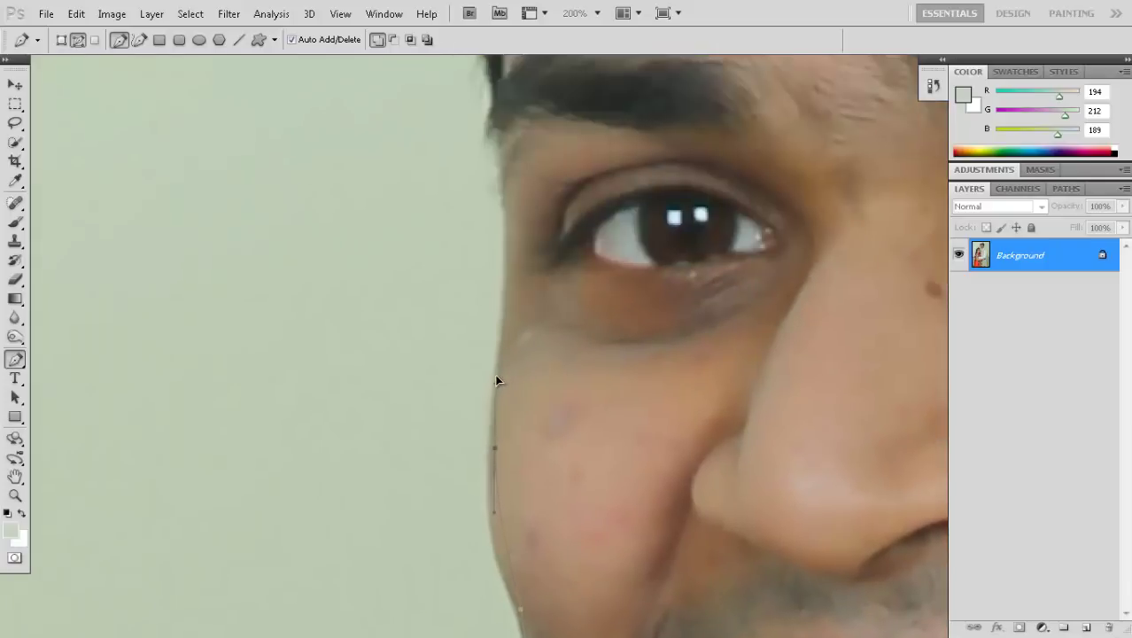
Step: Add anchors up the man's cheek, temple and eyebrow to his hairline
{"action": "left_click", "coordinate": [497, 358]}
{"action": "left_click_drag", "start_coordinate": [510, 271], "coordinate": [512, 405]}
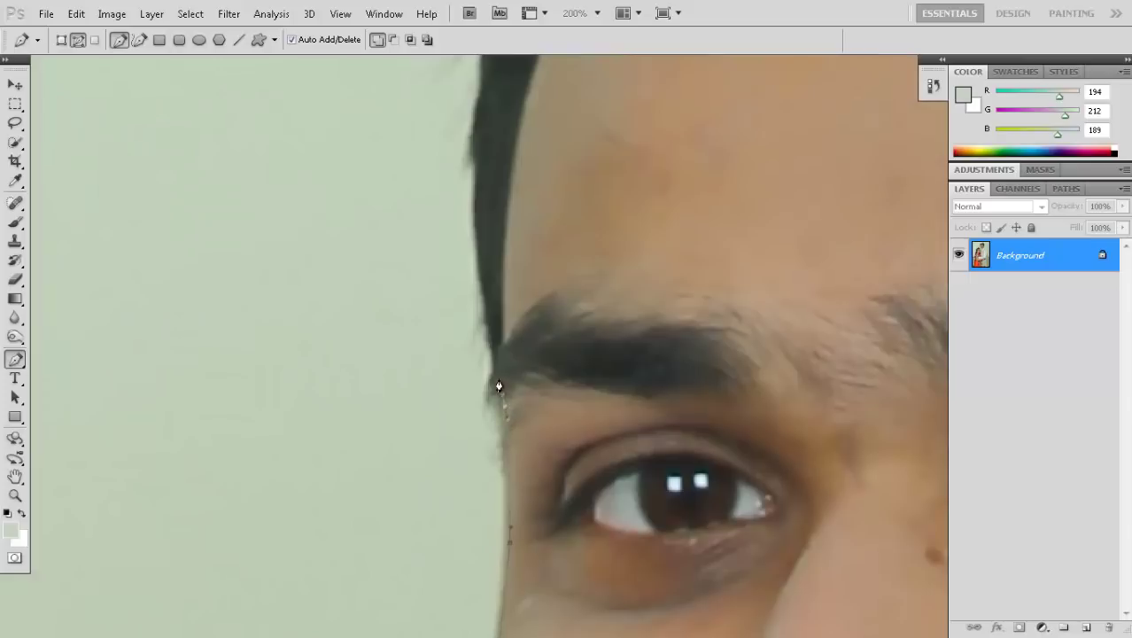
{"action": "left_click_drag", "start_coordinate": [475, 332], "coordinate": [501, 517]}
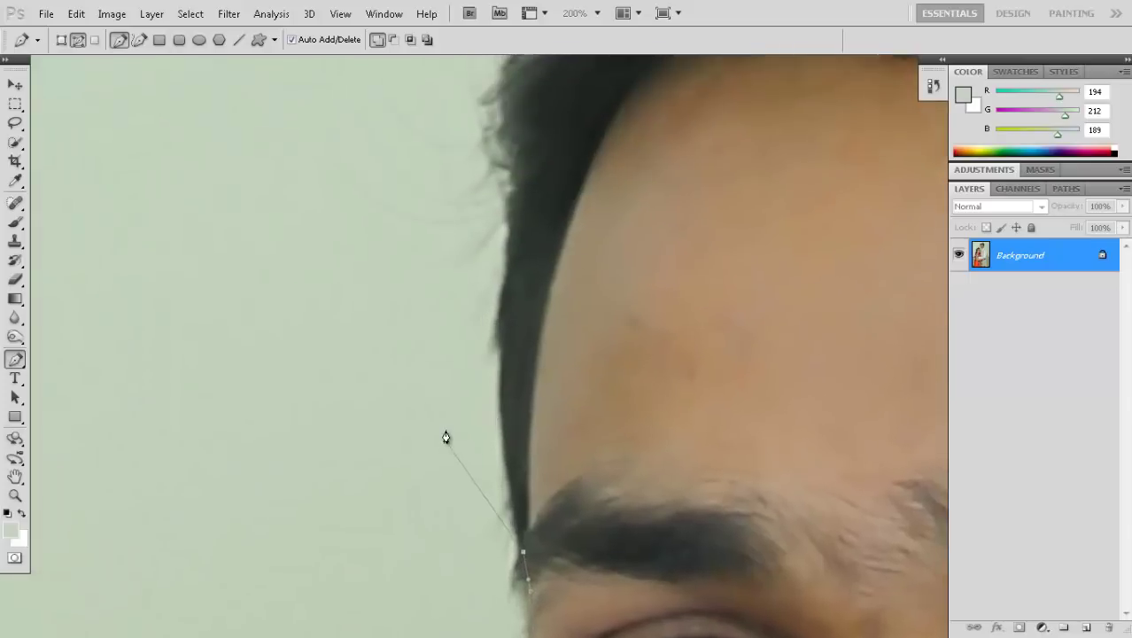
{"action": "left_click_drag", "start_coordinate": [453, 368], "coordinate": [452, 334]}
{"action": "left_click", "coordinate": [443, 278]}
{"action": "left_click_drag", "start_coordinate": [413, 252], "coordinate": [452, 503]}
{"action": "left_click", "coordinate": [441, 348]}
{"action": "left_click", "coordinate": [462, 258]}
{"action": "left_click", "coordinate": [500, 189]}
Step: Trace curved Pen anchors across the top of the man's hair toward the ear
{"action": "left_click_drag", "start_coordinate": [529, 175], "coordinate": [470, 389]}
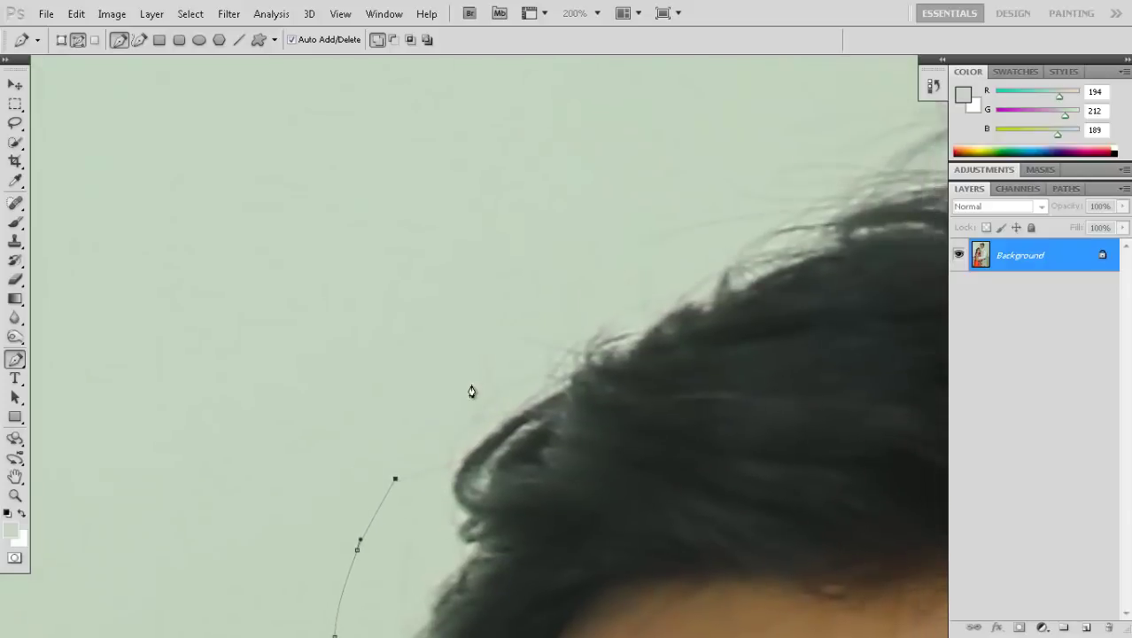
{"action": "left_click_drag", "start_coordinate": [506, 336], "coordinate": [602, 270]}
{"action": "mouse_move", "coordinate": [680, 225]}
{"action": "left_mouse_down"}
{"action": "mouse_move", "coordinate": [508, 338]}
{"action": "mouse_move", "coordinate": [591, 265]}
{"action": "left_mouse_up"}
{"action": "left_click_drag", "start_coordinate": [677, 257], "coordinate": [356, 464]}
{"action": "left_click_drag", "start_coordinate": [640, 403], "coordinate": [664, 375]}
{"action": "left_click_drag", "start_coordinate": [540, 392], "coordinate": [629, 391]}
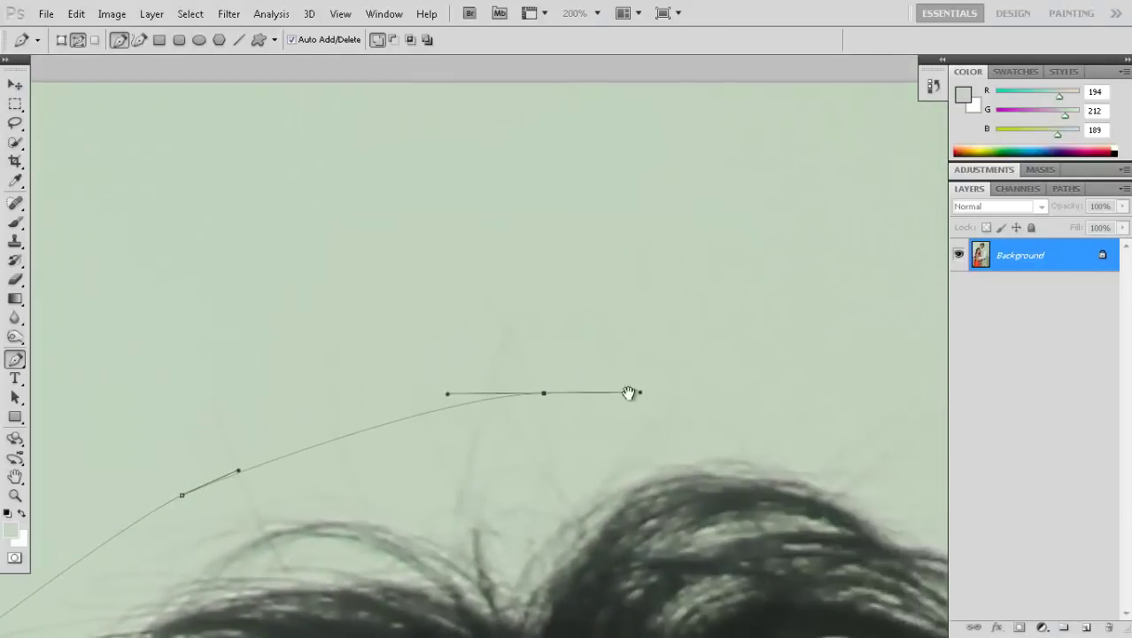
{"action": "mouse_move", "coordinate": [904, 435]}
{"action": "left_mouse_down"}
{"action": "mouse_move", "coordinate": [625, 420]}
{"action": "mouse_move", "coordinate": [731, 456]}
{"action": "left_mouse_up"}
{"action": "left_click_drag", "start_coordinate": [874, 565], "coordinate": [591, 378]}
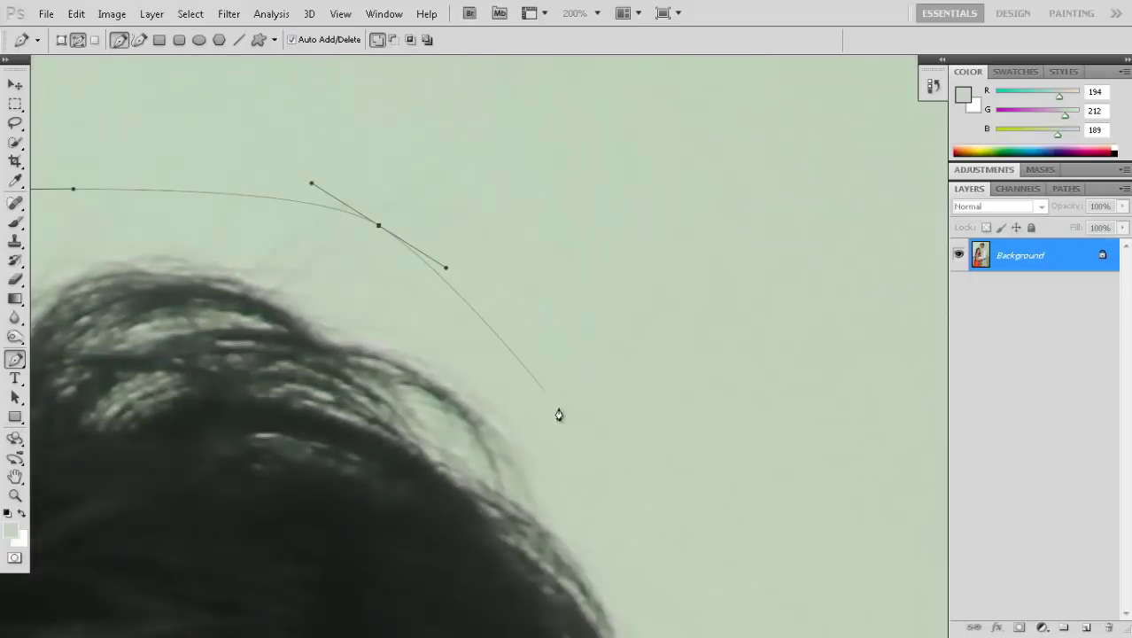
{"action": "left_click_drag", "start_coordinate": [493, 364], "coordinate": [516, 432]}
{"action": "mouse_move", "coordinate": [529, 417]}
{"action": "left_mouse_down"}
{"action": "mouse_move", "coordinate": [539, 344]}
{"action": "mouse_move", "coordinate": [498, 303]}
{"action": "mouse_move", "coordinate": [514, 420]}
{"action": "left_mouse_up"}
{"action": "mouse_move", "coordinate": [521, 494]}
{"action": "left_mouse_down"}
{"action": "mouse_move", "coordinate": [505, 372]}
{"action": "mouse_move", "coordinate": [507, 414]}
{"action": "left_mouse_up"}
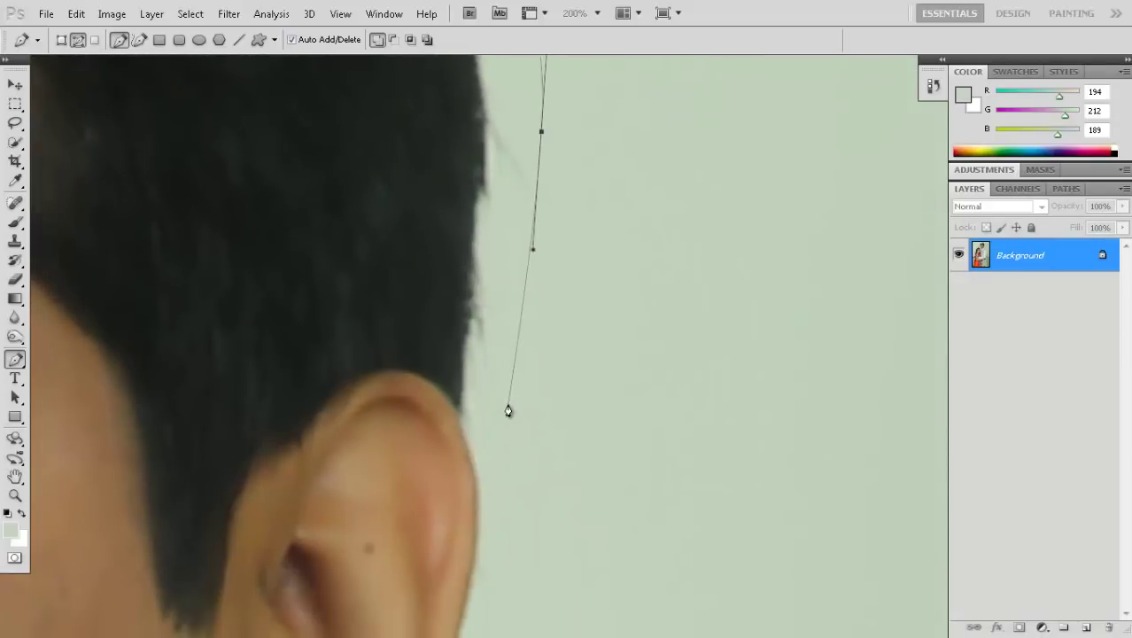
Step: Carry the path around the man's ear and down his neck toward the collar
{"action": "left_click", "coordinate": [456, 429]}
{"action": "left_click_drag", "start_coordinate": [483, 401], "coordinate": [490, 259]}
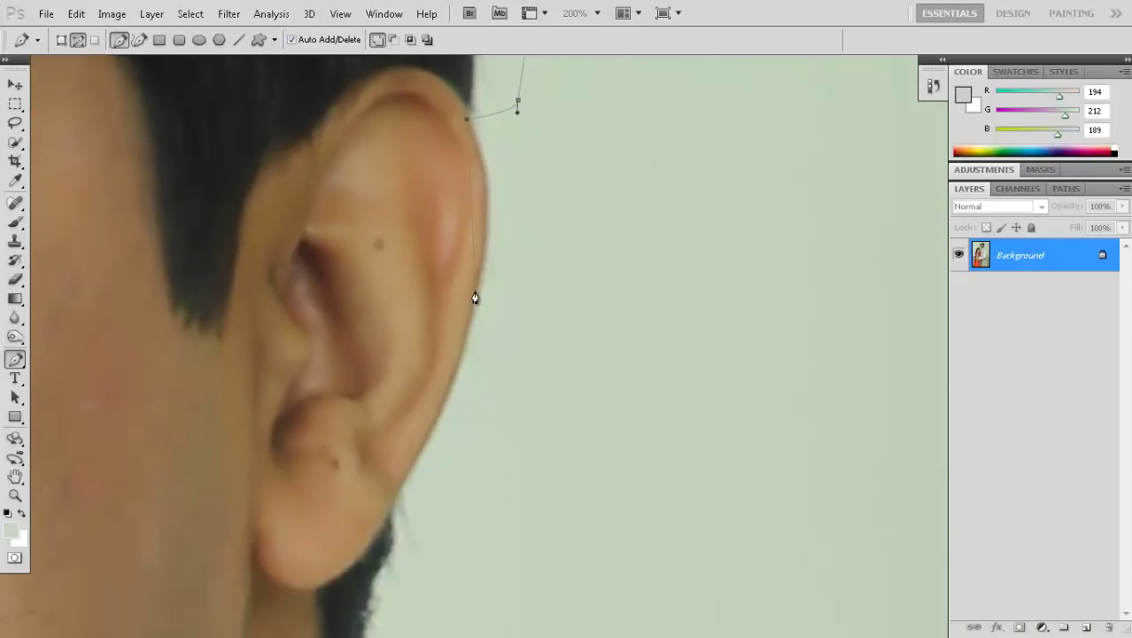
{"action": "left_click_drag", "start_coordinate": [459, 352], "coordinate": [452, 359]}
{"action": "left_click_drag", "start_coordinate": [384, 511], "coordinate": [487, 303]}
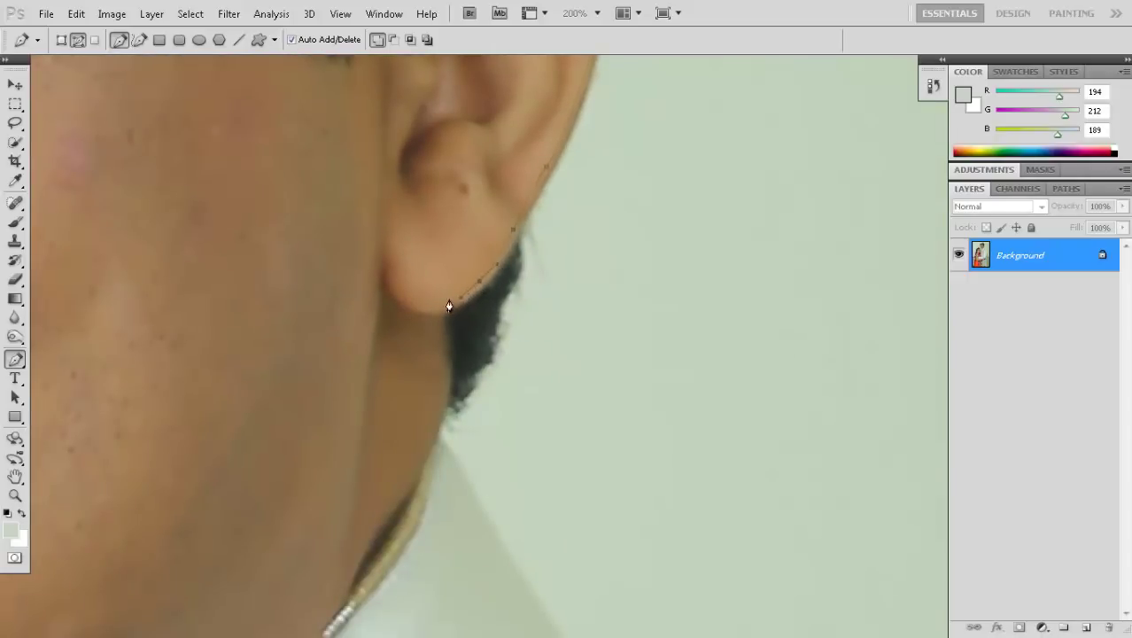
{"action": "left_click_drag", "start_coordinate": [440, 422], "coordinate": [426, 266]}
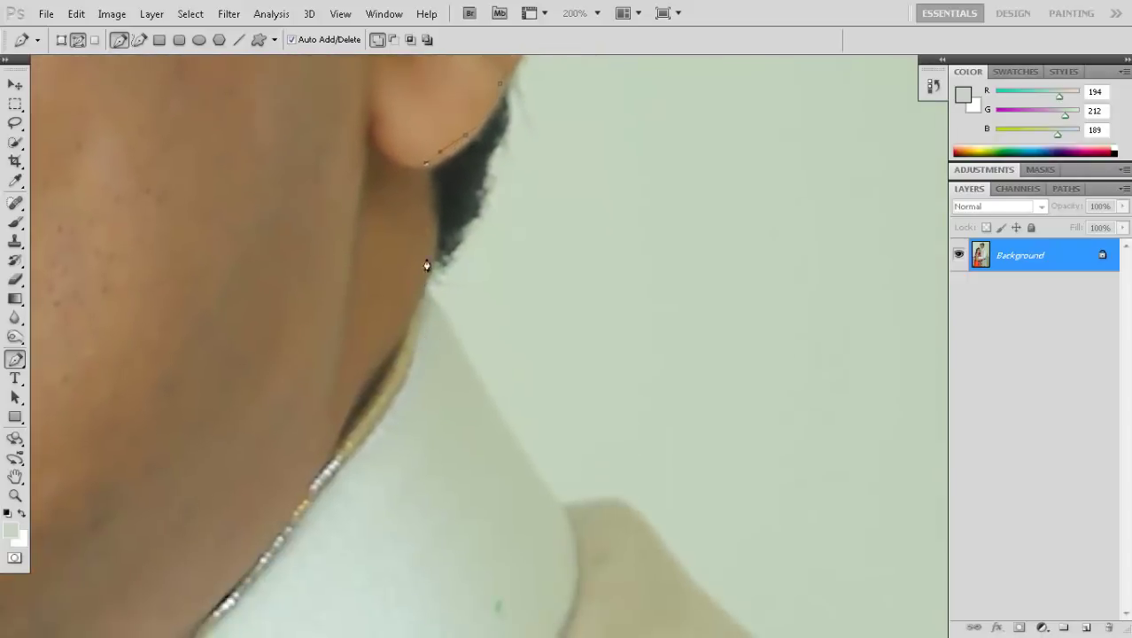
{"action": "mouse_move", "coordinate": [525, 446]}
{"action": "left_mouse_down"}
{"action": "mouse_move", "coordinate": [475, 384]}
{"action": "mouse_move", "coordinate": [398, 335]}
{"action": "left_mouse_up"}
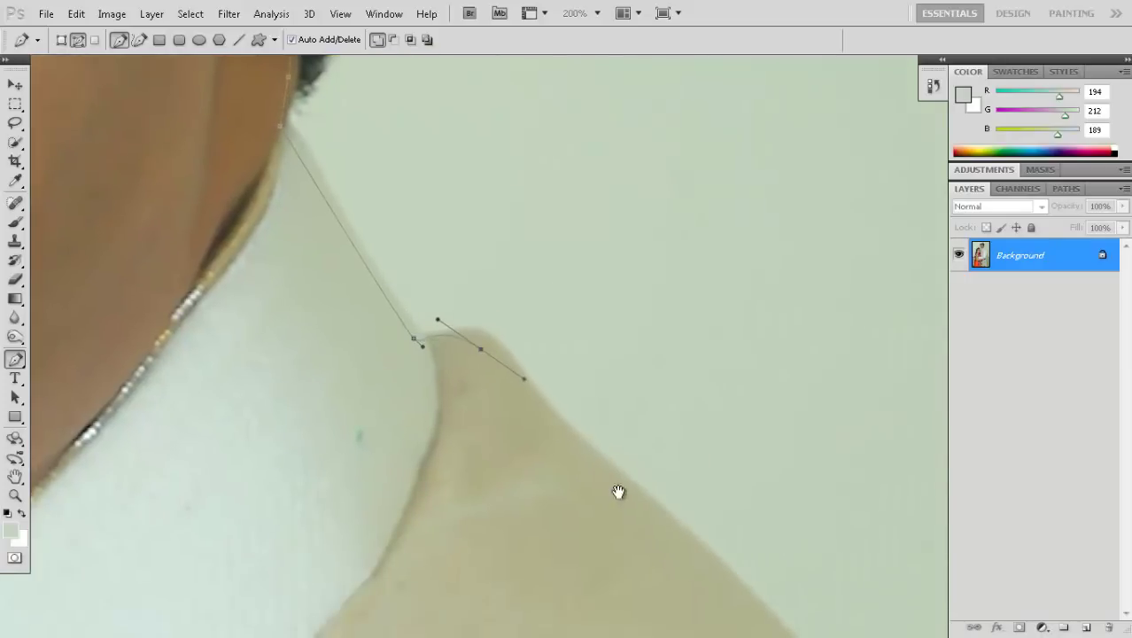
{"action": "left_click_drag", "start_coordinate": [619, 492], "coordinate": [267, 170]}
Step: Place anchors down the collar edge and along the man's shoulder
{"action": "left_click", "coordinate": [229, 130]}
{"action": "left_click", "coordinate": [271, 177]}
{"action": "mouse_move", "coordinate": [513, 410]}
{"action": "left_mouse_down"}
{"action": "mouse_move", "coordinate": [444, 239]}
{"action": "mouse_move", "coordinate": [503, 487]}
{"action": "mouse_move", "coordinate": [554, 121]}
{"action": "left_mouse_up"}
{"action": "left_click", "coordinate": [374, 171]}
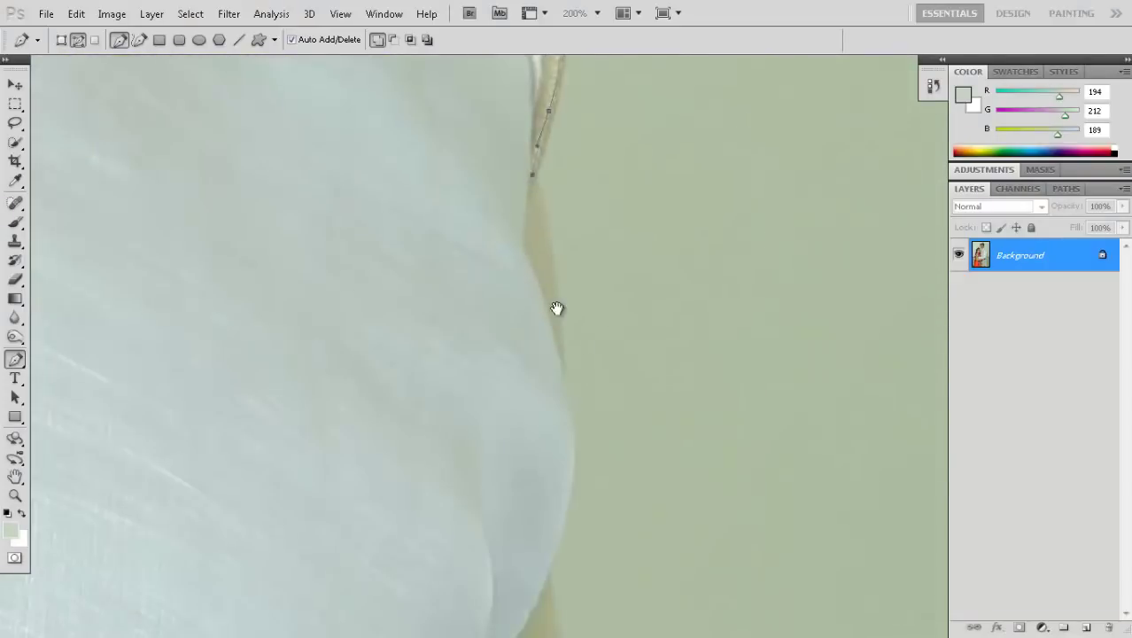
{"action": "left_click_drag", "start_coordinate": [557, 308], "coordinate": [477, 114]}
{"action": "left_click", "coordinate": [487, 248]}
{"action": "left_click", "coordinate": [483, 266]}
Step: Follow the sleeve edge down to the bottom of the photo
{"action": "mouse_move", "coordinate": [470, 359]}
{"action": "left_mouse_down"}
{"action": "mouse_move", "coordinate": [438, 346]}
{"action": "mouse_move", "coordinate": [514, 188]}
{"action": "left_mouse_up"}
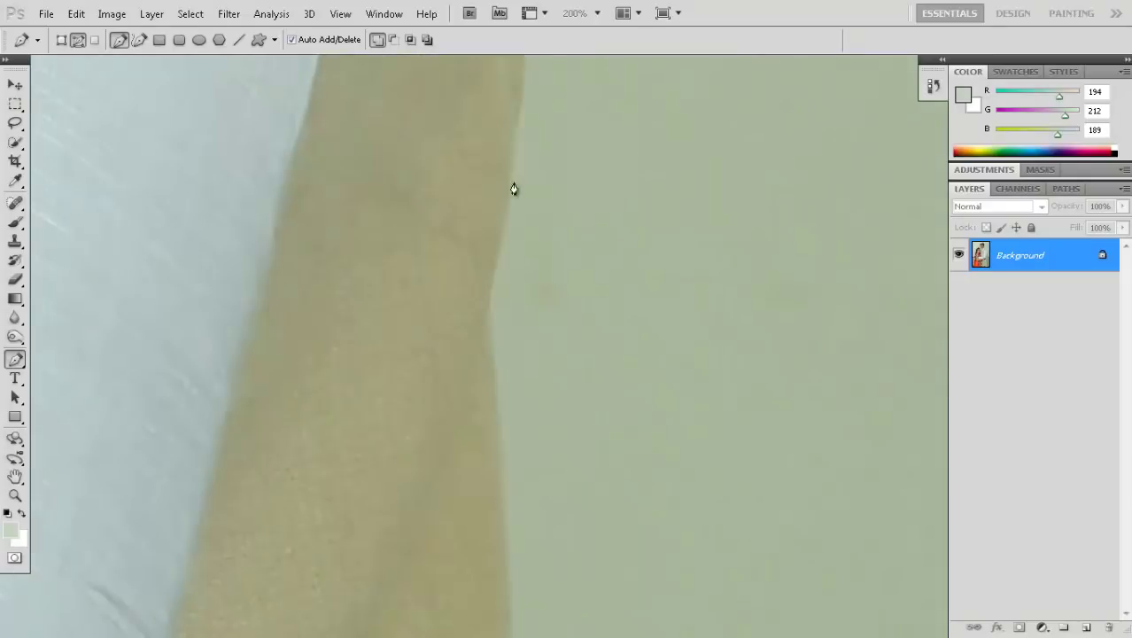
{"action": "left_click_drag", "start_coordinate": [474, 318], "coordinate": [403, 53]}
{"action": "left_click_drag", "start_coordinate": [461, 483], "coordinate": [480, 323]}
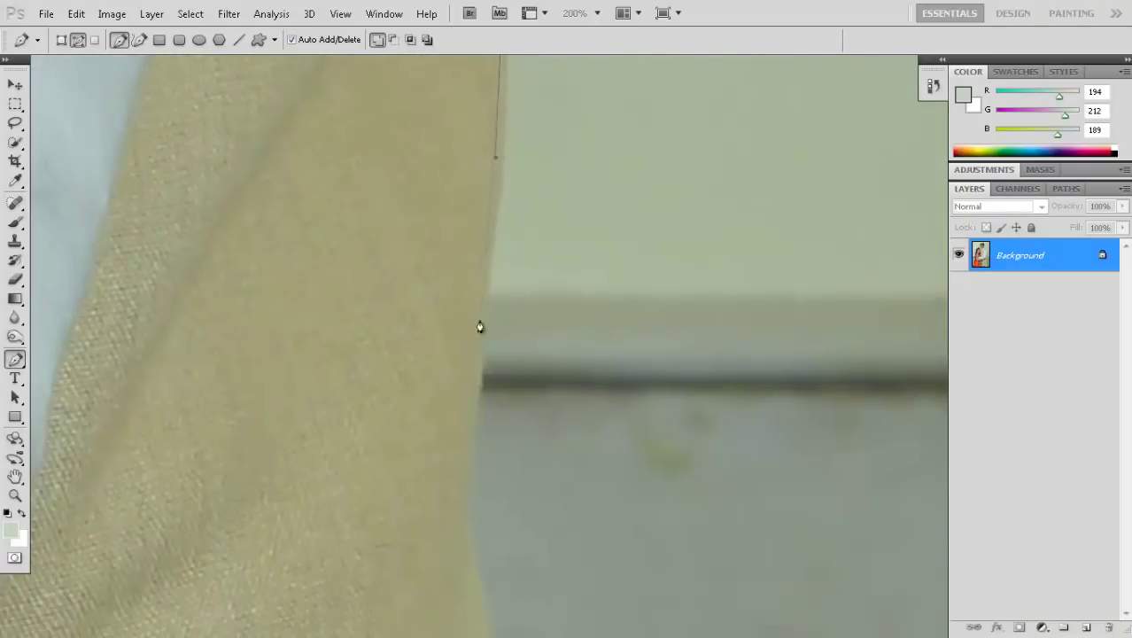
{"action": "mouse_move", "coordinate": [523, 474]}
{"action": "left_mouse_down"}
{"action": "mouse_move", "coordinate": [420, 351]}
{"action": "mouse_move", "coordinate": [445, 490]}
{"action": "mouse_move", "coordinate": [382, 273]}
{"action": "mouse_move", "coordinate": [445, 340]}
{"action": "left_mouse_up"}
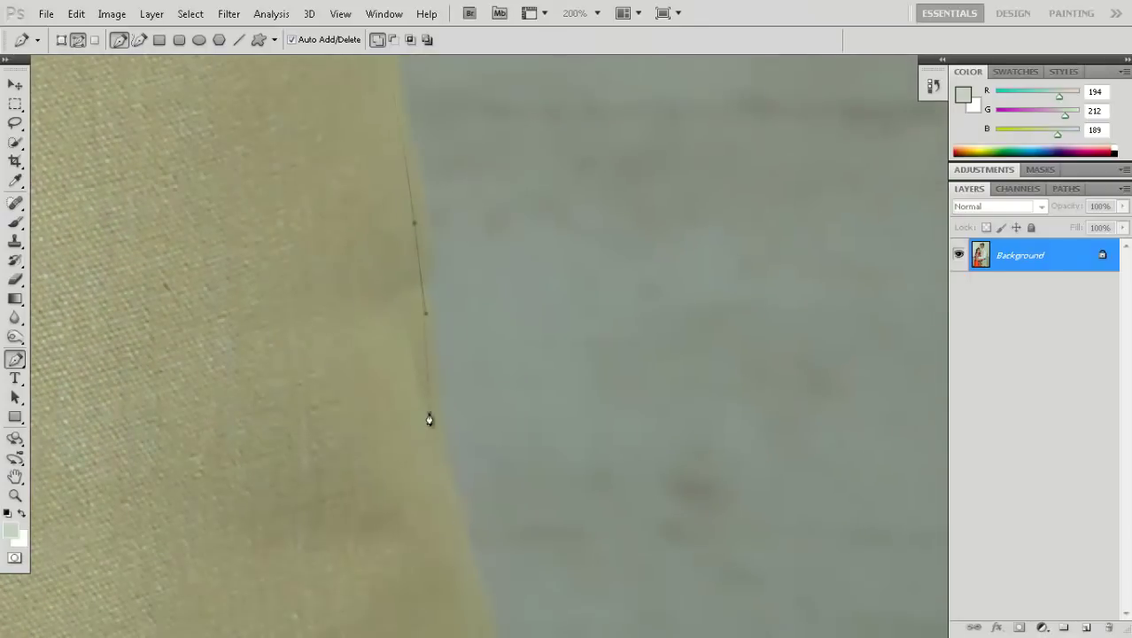
{"action": "left_click_drag", "start_coordinate": [429, 419], "coordinate": [453, 405]}
{"action": "mouse_move", "coordinate": [460, 453]}
{"action": "left_mouse_down"}
{"action": "mouse_move", "coordinate": [495, 460]}
{"action": "mouse_move", "coordinate": [507, 410]}
{"action": "mouse_move", "coordinate": [523, 405]}
{"action": "left_mouse_up"}
{"action": "mouse_move", "coordinate": [577, 567]}
{"action": "left_mouse_down"}
{"action": "mouse_move", "coordinate": [493, 342]}
{"action": "mouse_move", "coordinate": [472, 460]}
{"action": "mouse_move", "coordinate": [465, 328]}
{"action": "mouse_move", "coordinate": [443, 285]}
{"action": "mouse_move", "coordinate": [438, 488]}
{"action": "mouse_move", "coordinate": [458, 457]}
{"action": "mouse_move", "coordinate": [300, 481]}
{"action": "mouse_move", "coordinate": [407, 456]}
{"action": "mouse_move", "coordinate": [475, 377]}
{"action": "left_mouse_up"}
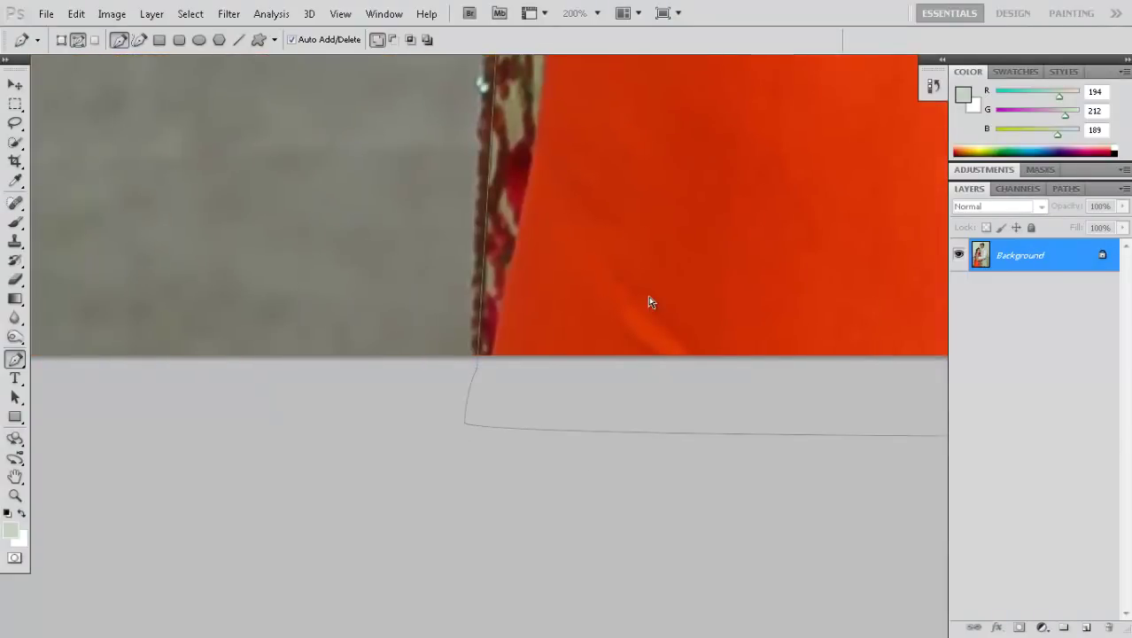
{"action": "mouse_move", "coordinate": [597, 298]}
{"action": "left_mouse_down"}
{"action": "mouse_move", "coordinate": [591, 382]}
{"action": "mouse_move", "coordinate": [618, 368]}
{"action": "left_mouse_up"}
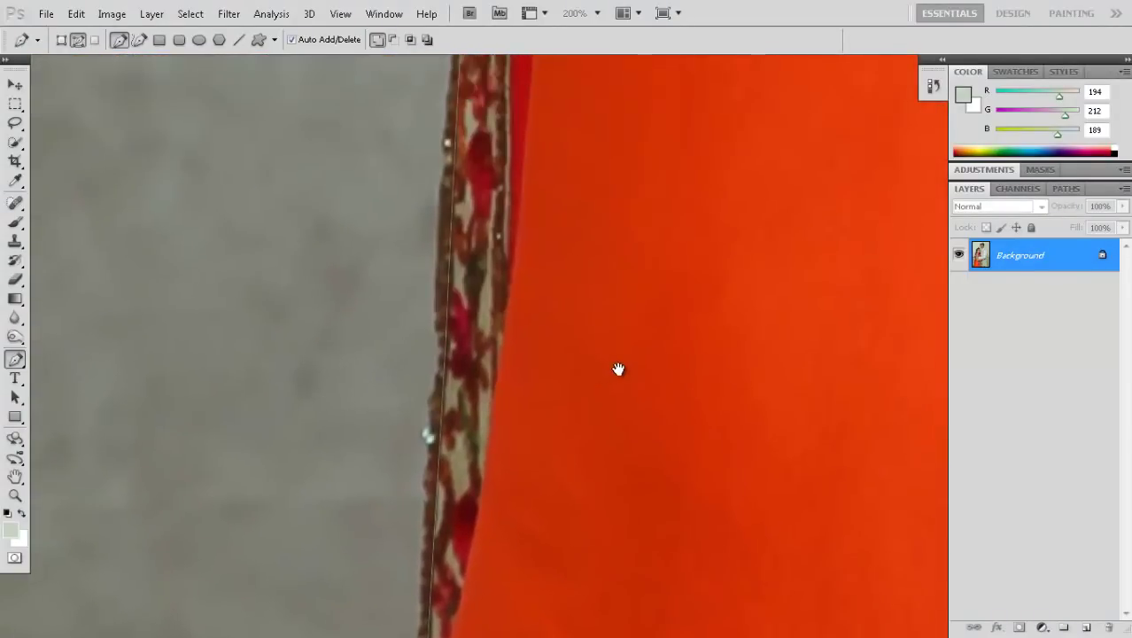
Step: Load the couple's Pen path as a selection with Ctrl+Enter and inspect its edges
{"action": "key", "text": "ctrl+0"}
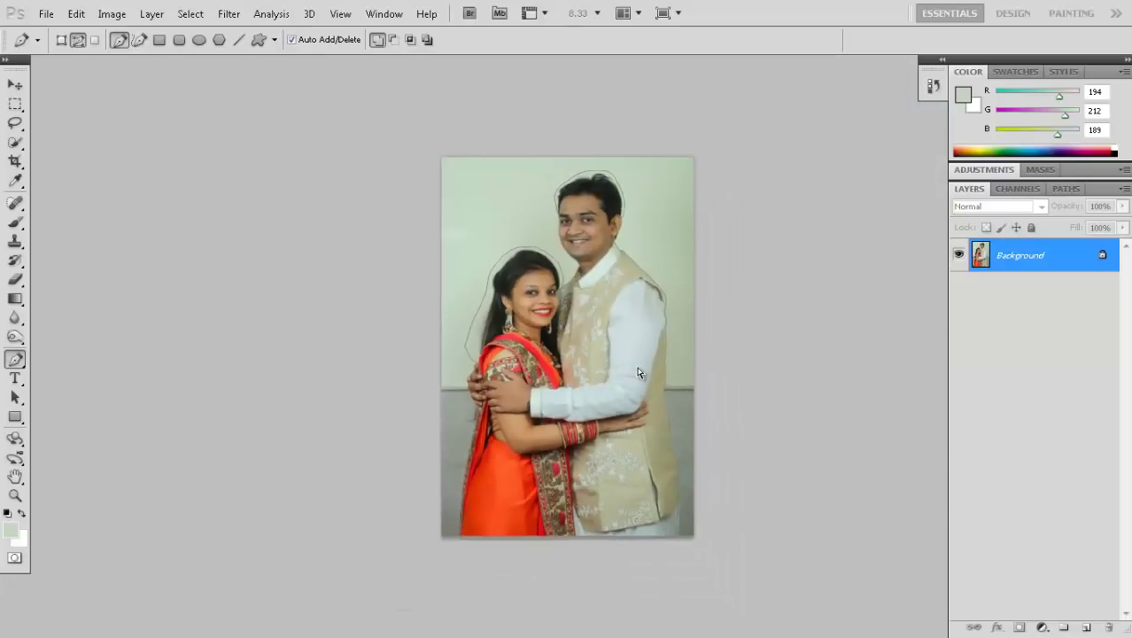
{"action": "key", "text": "ctrl+plus"}
{"action": "key", "text": "ctrl+plus"}
{"action": "key", "text": "ctrl+Return"}
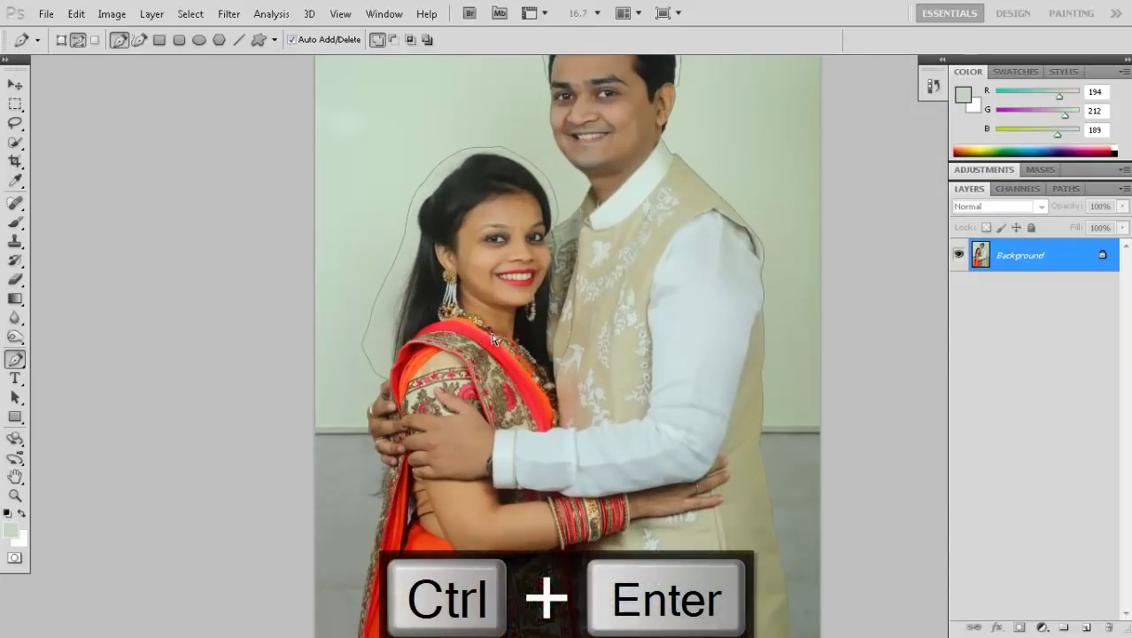
{"action": "key", "text": "ctrl+Return"}
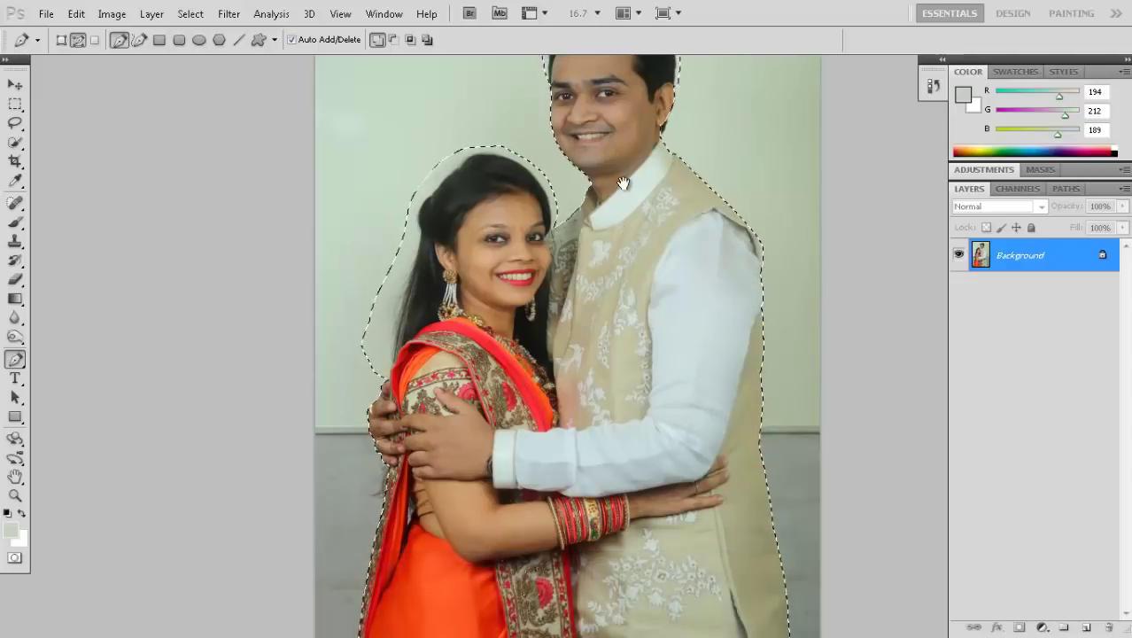
{"action": "scroll", "coordinate": [612, 316], "scroll_direction": "up", "scroll_amount": 5}
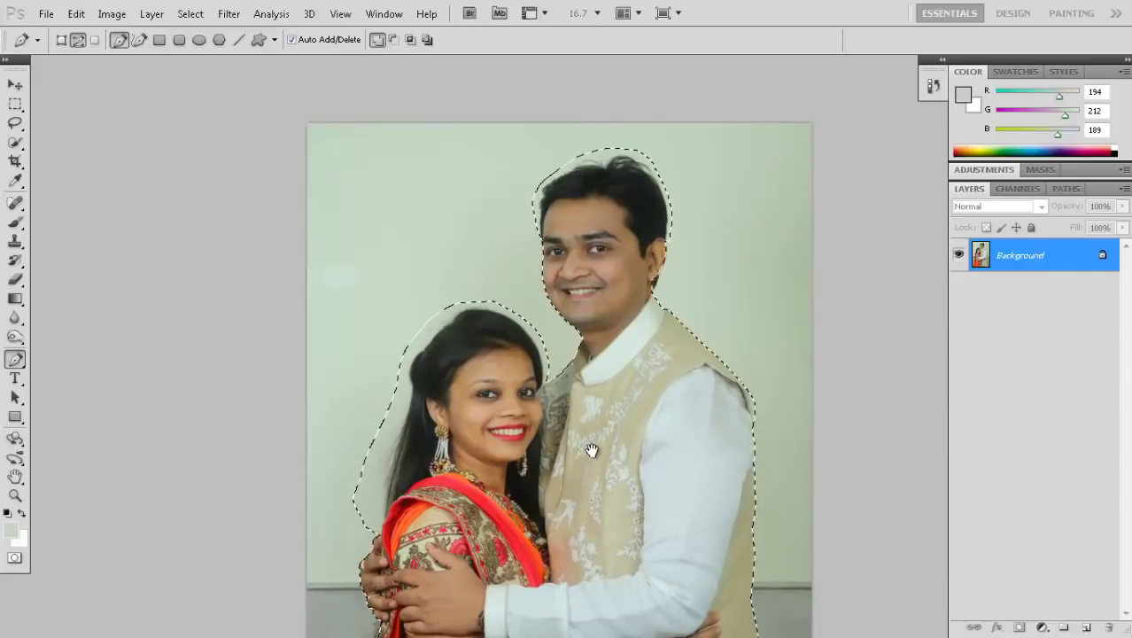
{"action": "scroll", "coordinate": [567, 310], "scroll_direction": "down", "scroll_amount": 9}
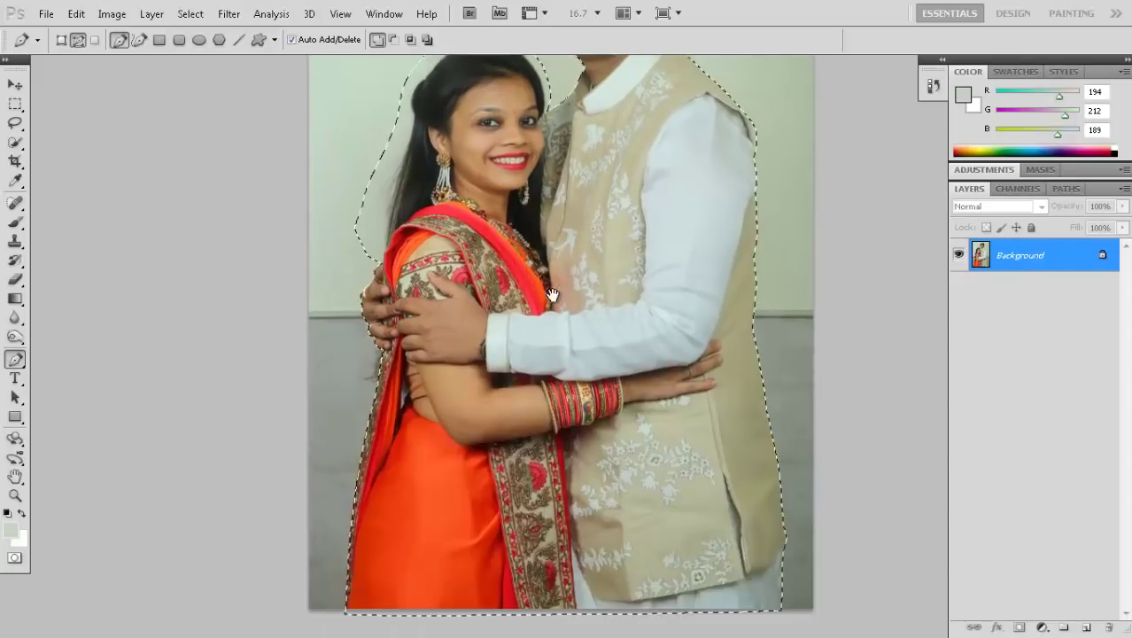
{"action": "scroll", "coordinate": [602, 307], "scroll_direction": "up", "scroll_amount": 3}
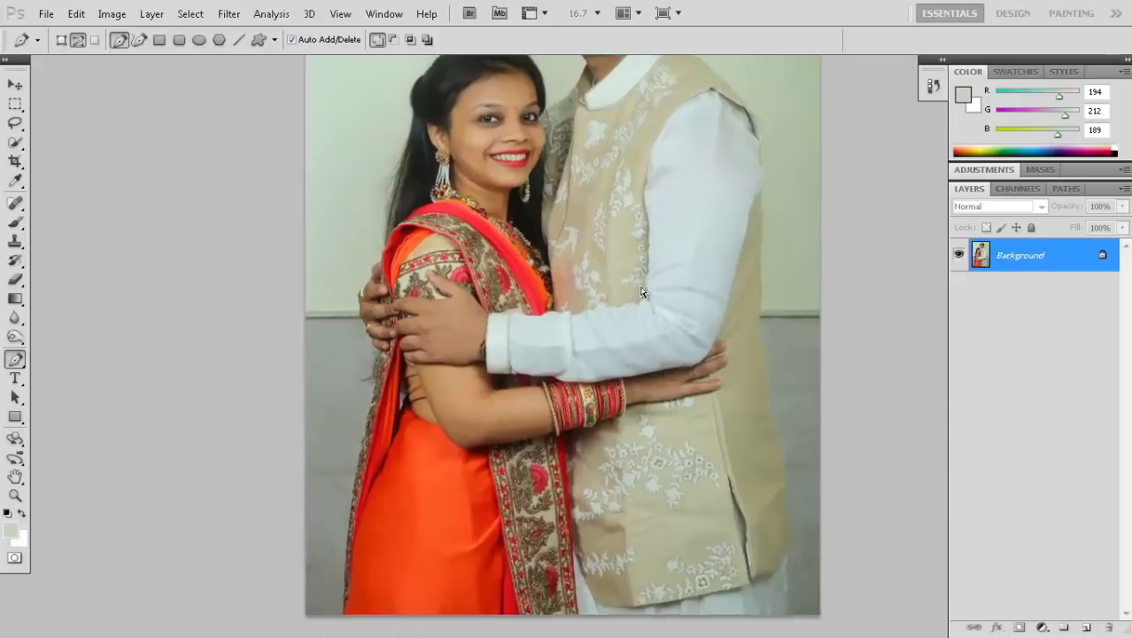
Step: Zoom in on the woman's waist and begin tracing the background gap's edge
{"action": "scroll", "coordinate": [532, 328], "scroll_direction": "down", "scroll_amount": 4}
{"action": "scroll", "coordinate": [531, 328], "scroll_direction": "left", "scroll_amount": 5}
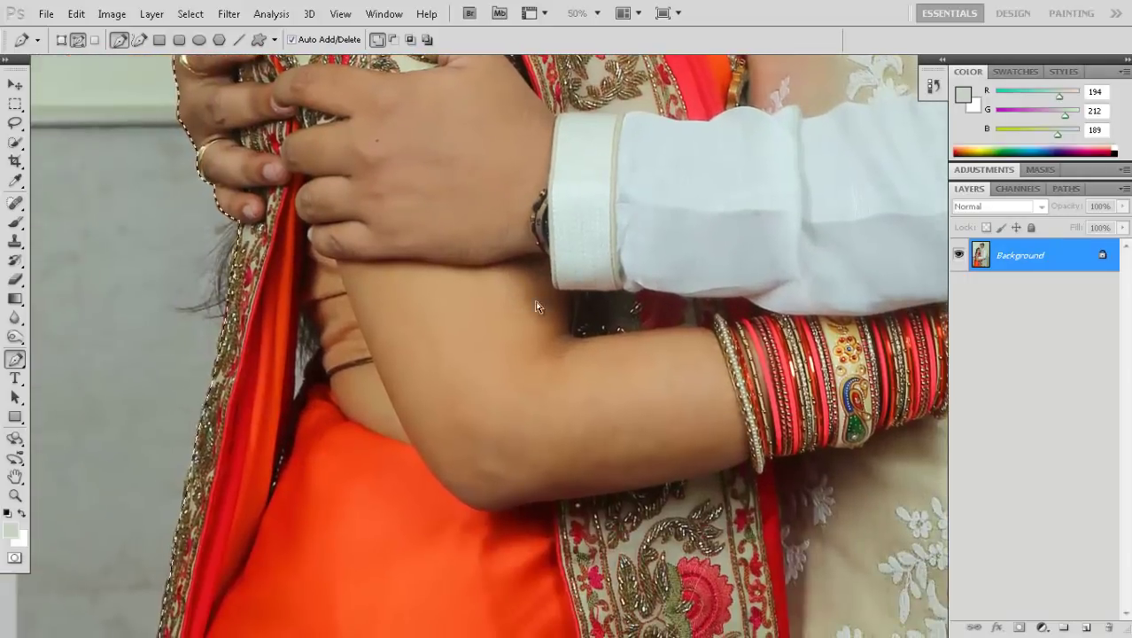
{"action": "scroll", "coordinate": [546, 304], "scroll_direction": "up", "scroll_amount": 1}
{"action": "left_click_drag", "start_coordinate": [335, 347], "coordinate": [485, 298]}
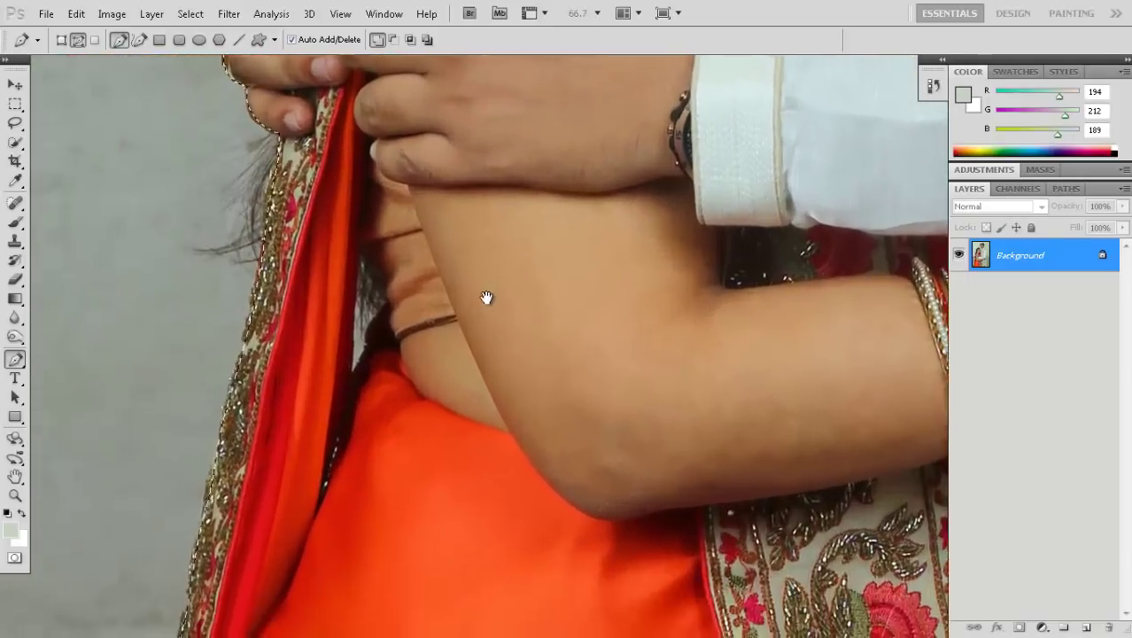
{"action": "scroll", "coordinate": [488, 302], "scroll_direction": "up", "scroll_amount": 1}
{"action": "scroll", "coordinate": [430, 299], "scroll_direction": "up", "scroll_amount": 2}
{"action": "scroll", "coordinate": [429, 299], "scroll_direction": "up", "scroll_amount": 3}
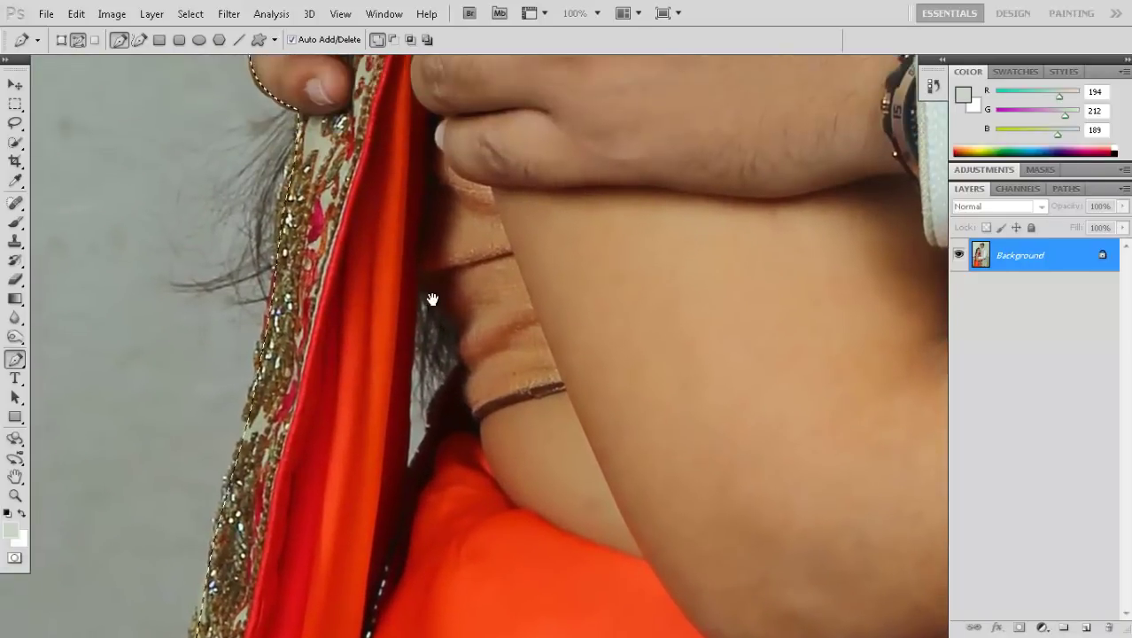
{"action": "scroll", "coordinate": [419, 311], "scroll_direction": "up", "scroll_amount": 1}
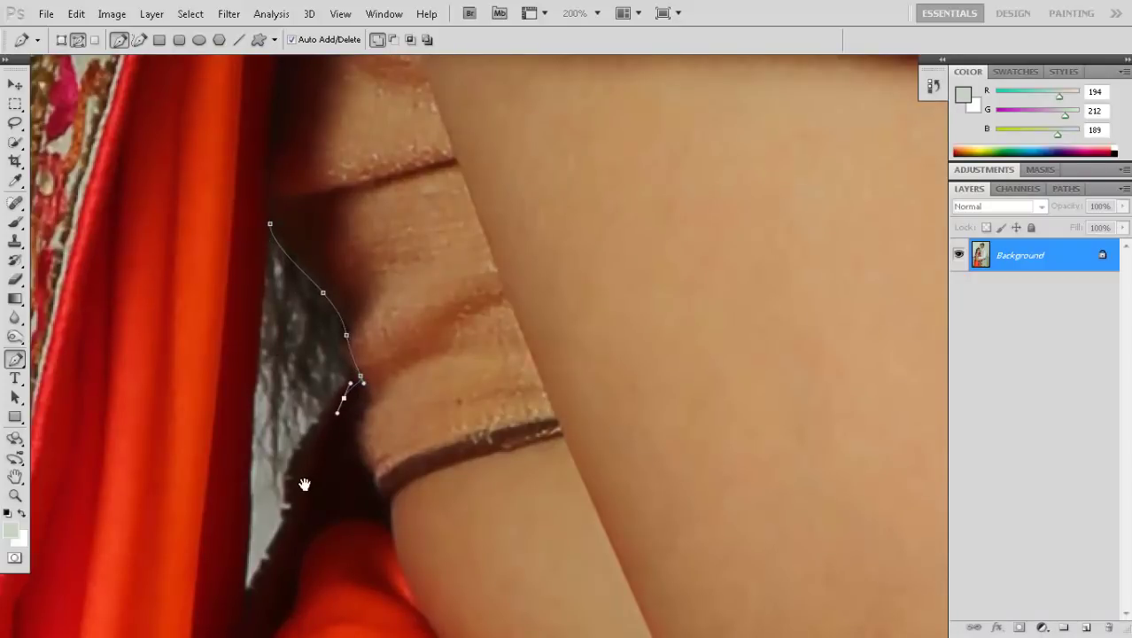
{"action": "left_click_drag", "start_coordinate": [303, 484], "coordinate": [366, 323]}
{"action": "left_click", "coordinate": [360, 304]}
{"action": "left_click", "coordinate": [354, 357]}
{"action": "left_click", "coordinate": [306, 430]}
Step: Close the gap path and subtract it from the couple selection via Make Selection
{"action": "left_click_drag", "start_coordinate": [310, 441], "coordinate": [318, 606]}
{"action": "left_click_drag", "start_coordinate": [320, 351], "coordinate": [314, 256]}
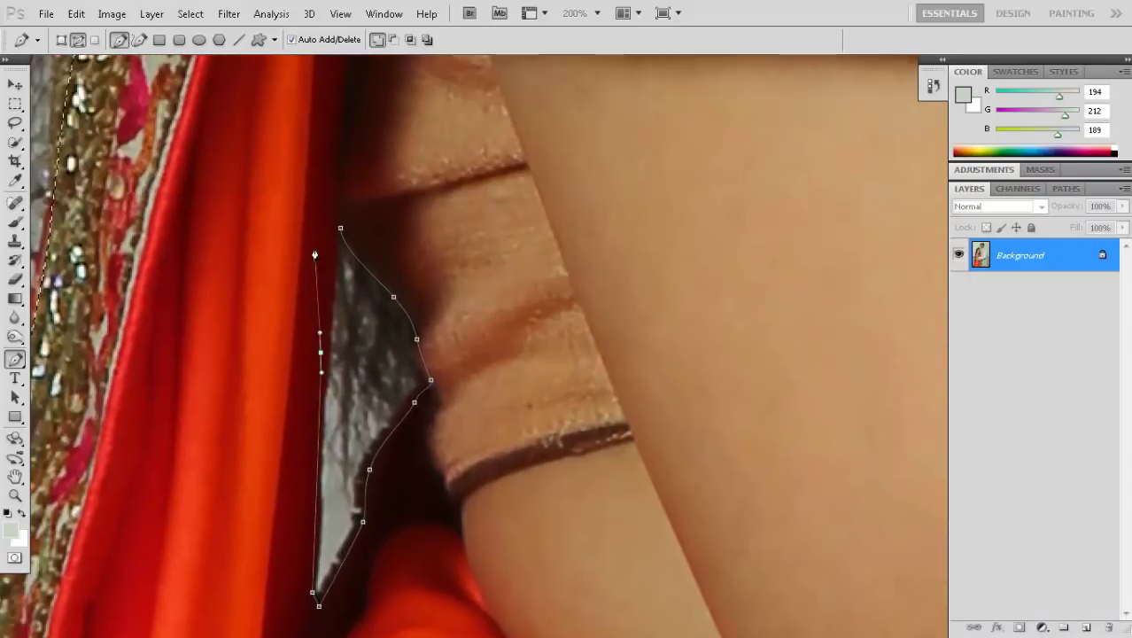
{"action": "left_click", "coordinate": [341, 228]}
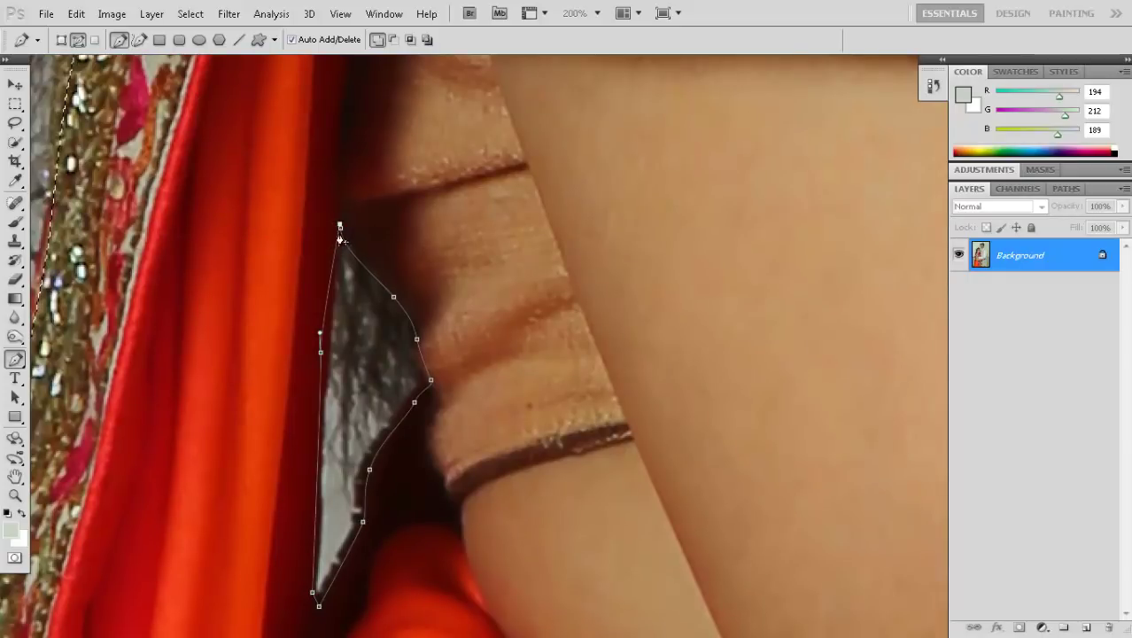
{"action": "left_click", "coordinate": [359, 253], "text": "ctrl"}
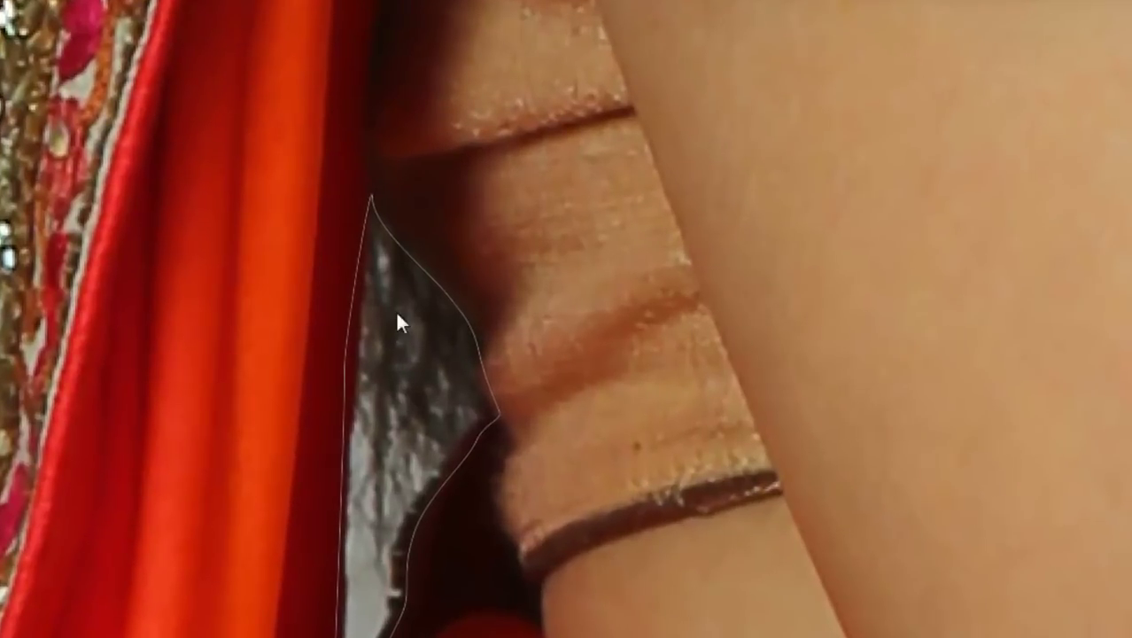
{"action": "right_click", "coordinate": [406, 315]}
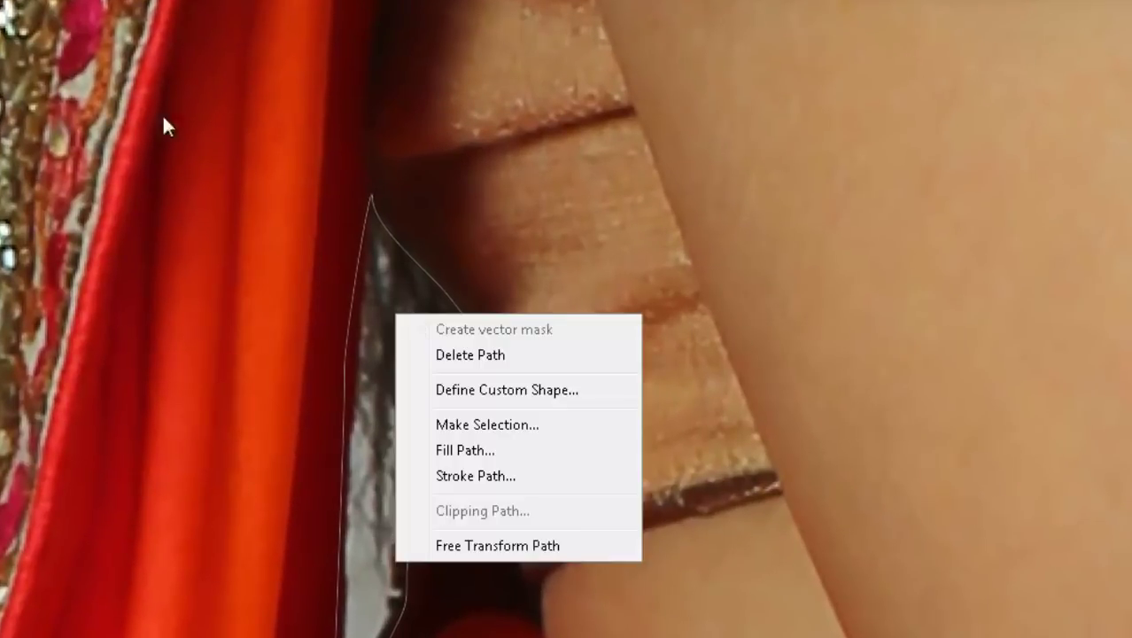
{"action": "left_click", "coordinate": [494, 427]}
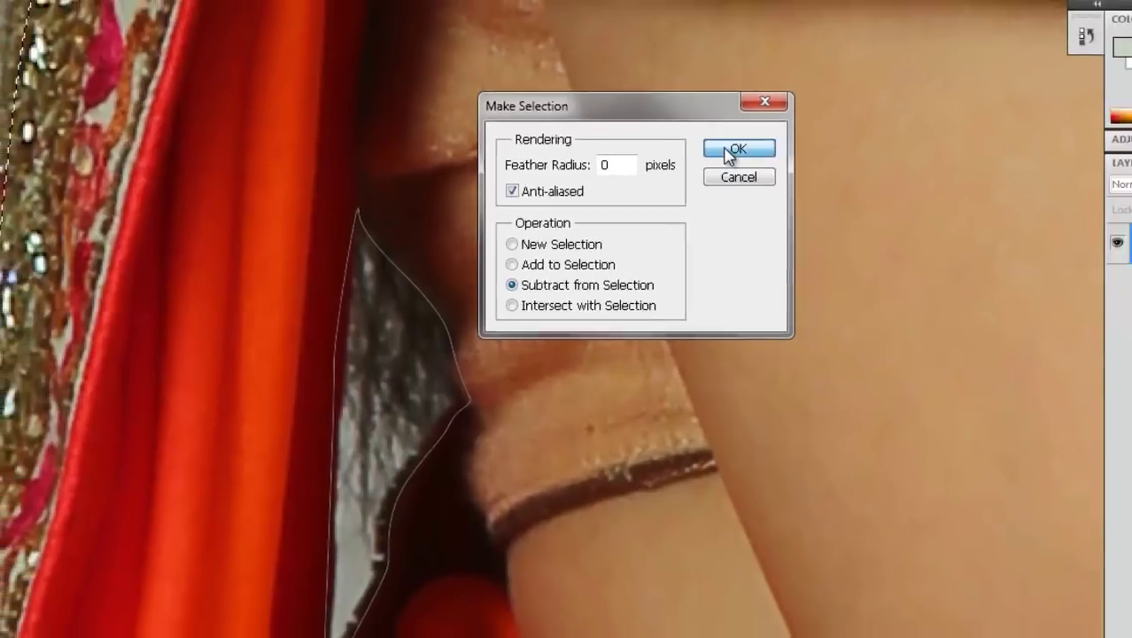
{"action": "left_click", "coordinate": [797, 132]}
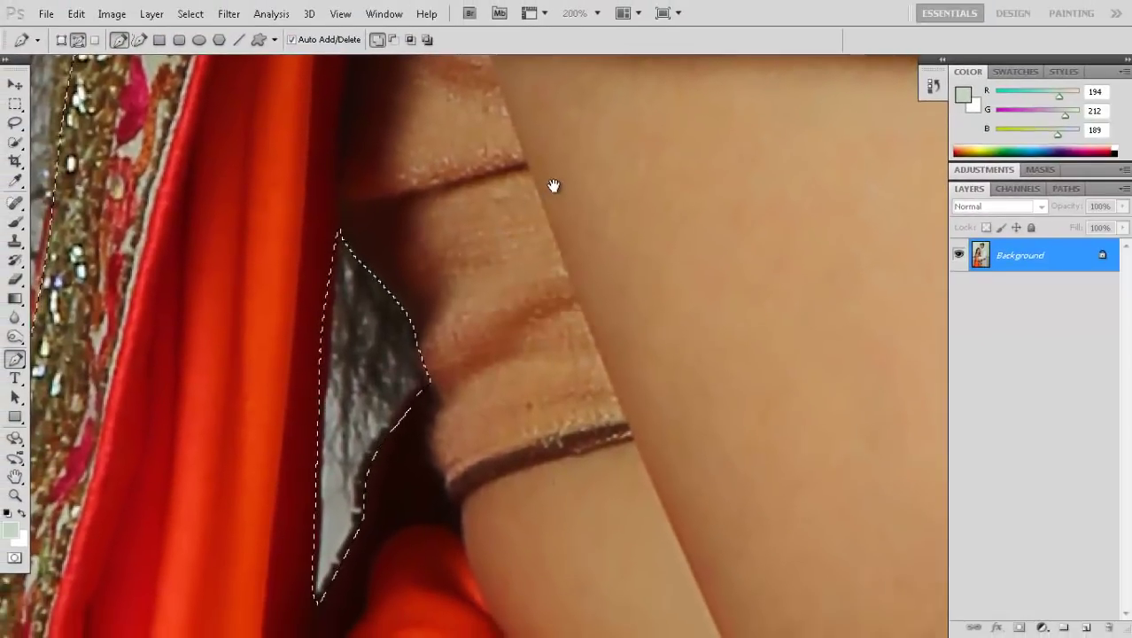
Step: Check the selection edges, fit the whole photo on screen, and reach Select > Modify
{"action": "mouse_move", "coordinate": [553, 186]}
{"action": "left_mouse_down"}
{"action": "mouse_move", "coordinate": [544, 334]}
{"action": "mouse_move", "coordinate": [497, 516]}
{"action": "left_mouse_up"}
{"action": "scroll", "coordinate": [498, 516], "scroll_direction": "up", "scroll_amount": 5}
{"action": "scroll", "coordinate": [451, 420], "scroll_direction": "up", "scroll_amount": 5}
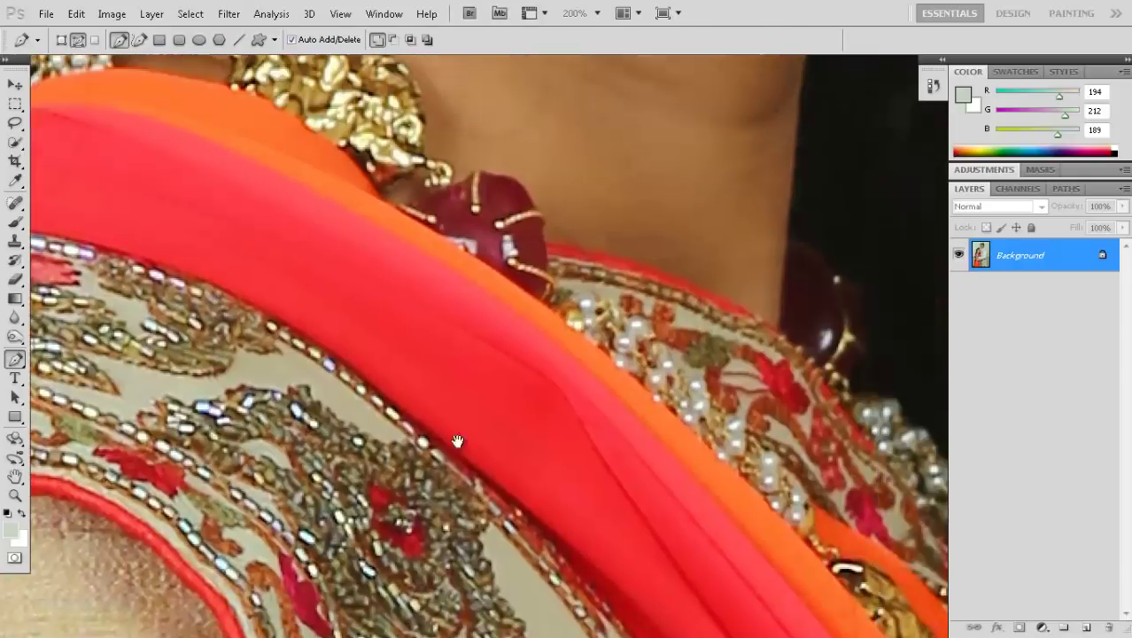
{"action": "scroll", "coordinate": [454, 445], "scroll_direction": "up", "scroll_amount": 5}
{"action": "scroll", "coordinate": [519, 384], "scroll_direction": "up", "scroll_amount": 4}
{"action": "scroll", "coordinate": [463, 456], "scroll_direction": "up", "scroll_amount": 5}
{"action": "scroll", "coordinate": [481, 454], "scroll_direction": "up", "scroll_amount": 5}
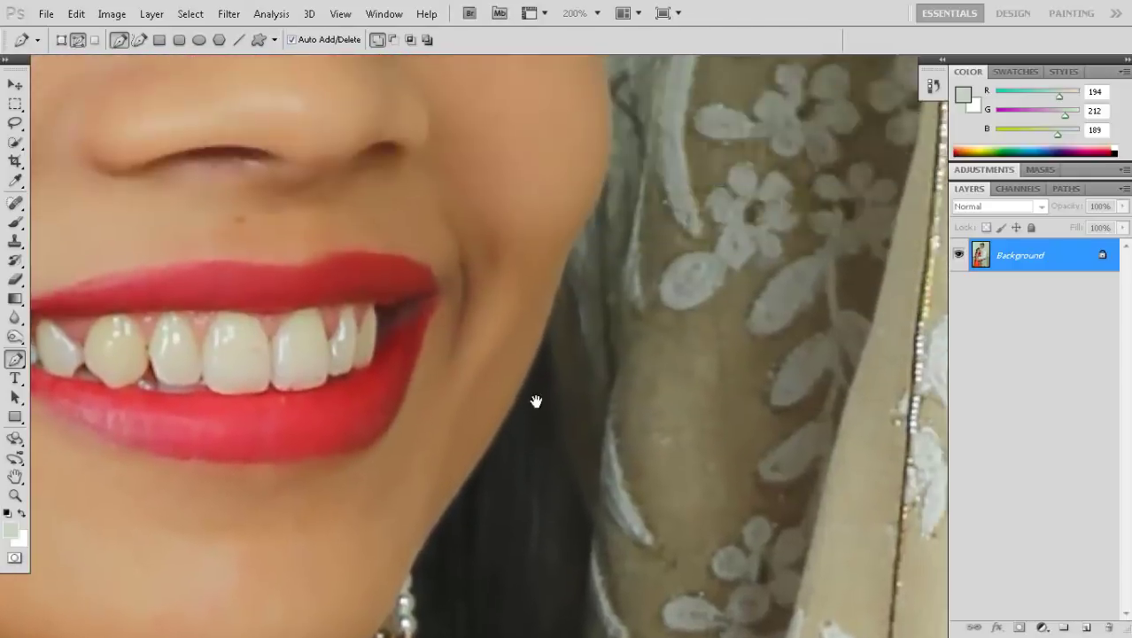
{"action": "scroll", "coordinate": [536, 400], "scroll_direction": "up", "scroll_amount": 5}
{"action": "scroll", "coordinate": [554, 430], "scroll_direction": "up", "scroll_amount": 4}
{"action": "key", "text": "ctrl+minus"}
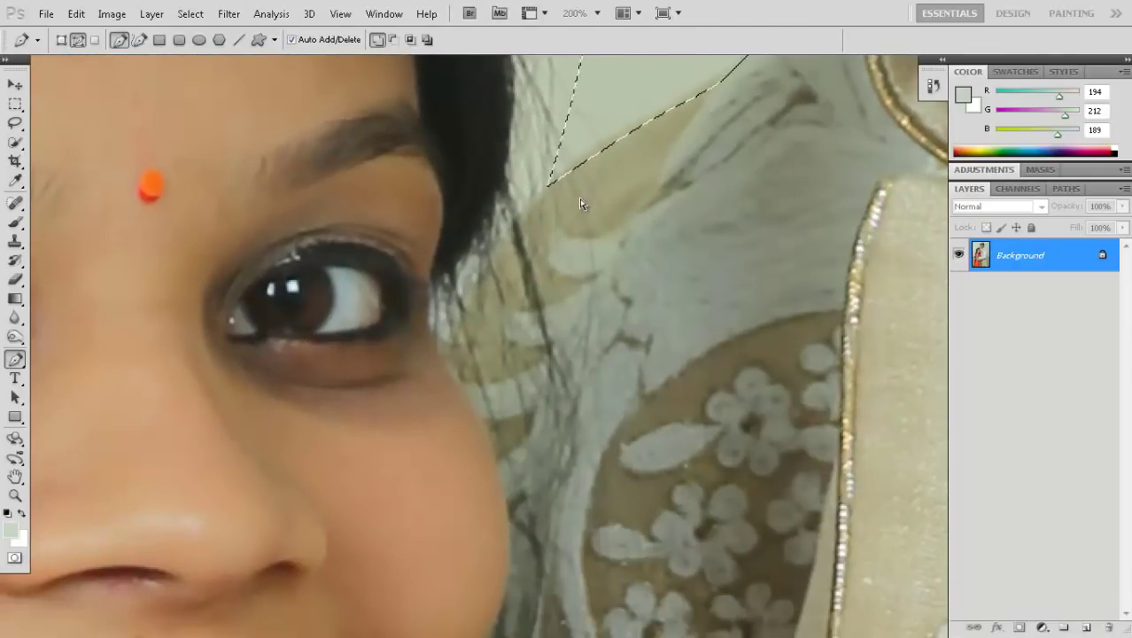
{"action": "key", "text": "ctrl+0"}
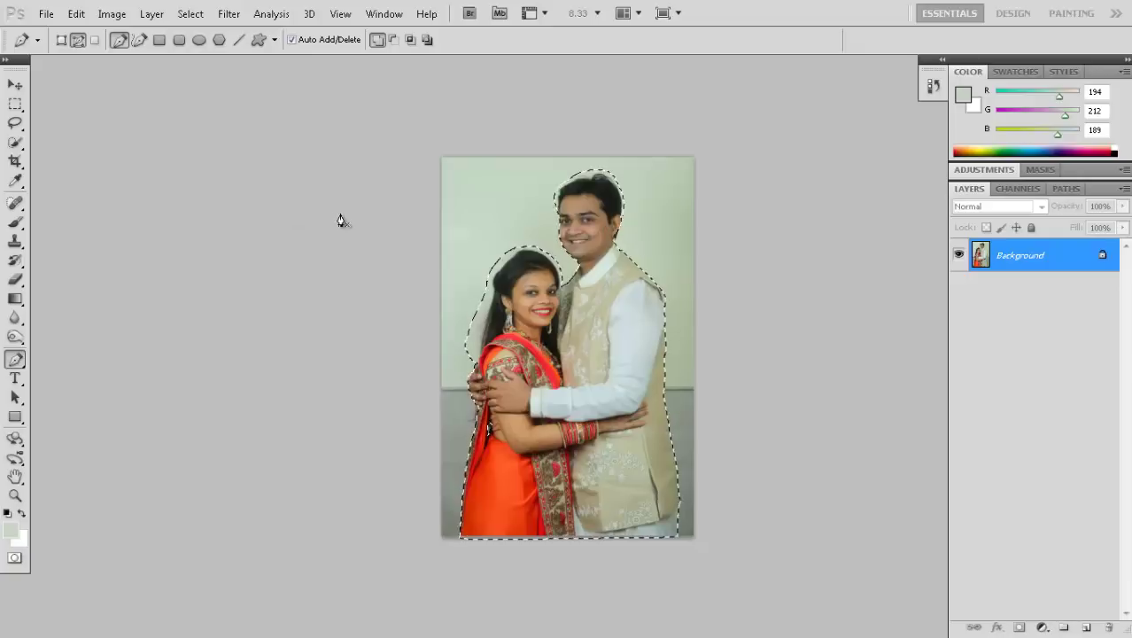
{"action": "left_click", "coordinate": [191, 13]}
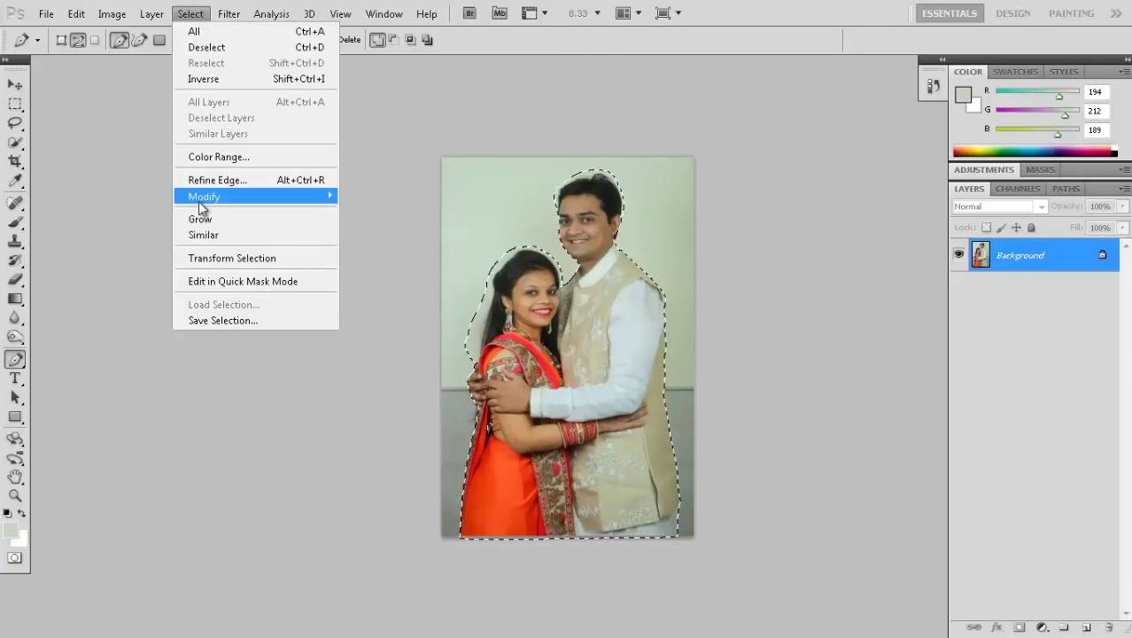
{"action": "mouse_move", "coordinate": [255, 196]}
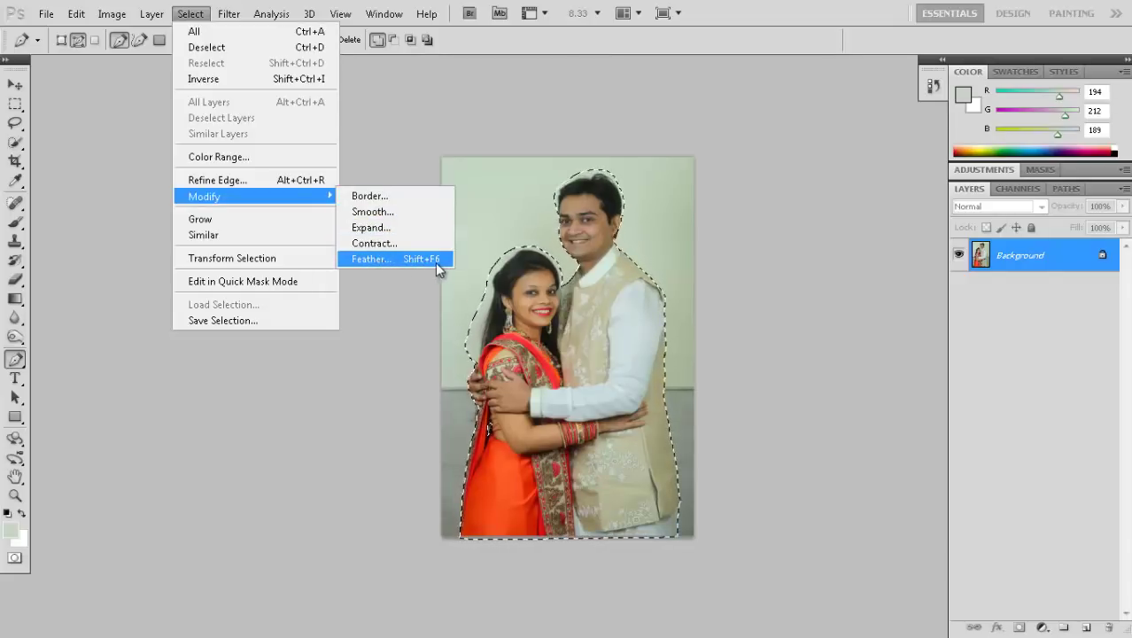
Step: Feather the couple selection with a 1-pixel radius
{"action": "left_click", "coordinate": [362, 259]}
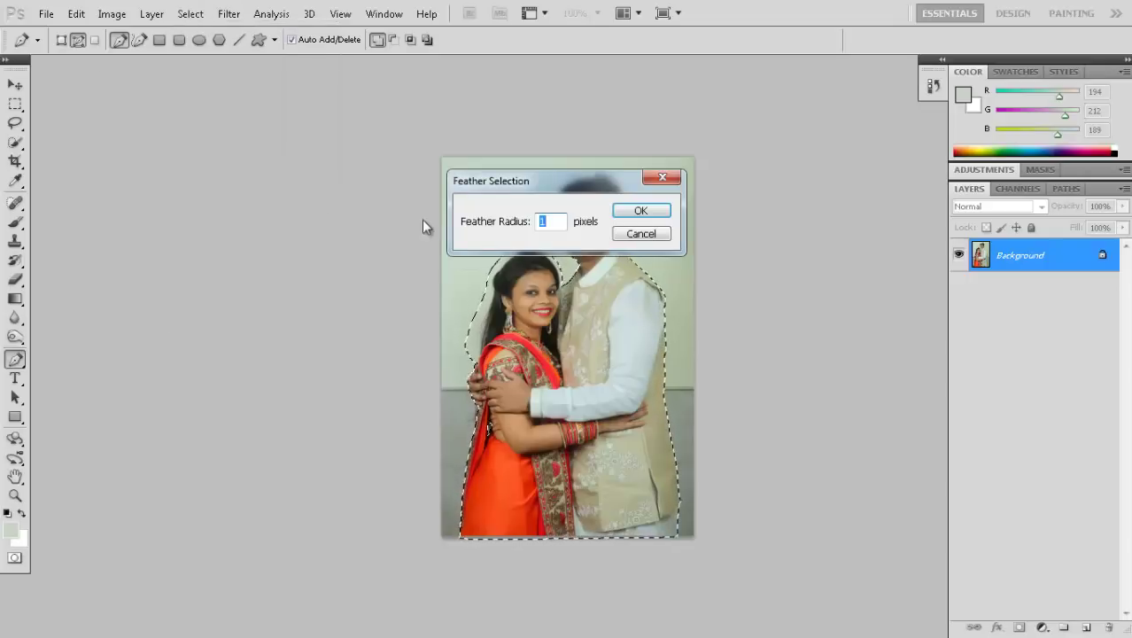
{"action": "left_click_drag", "start_coordinate": [523, 192], "coordinate": [694, 246]}
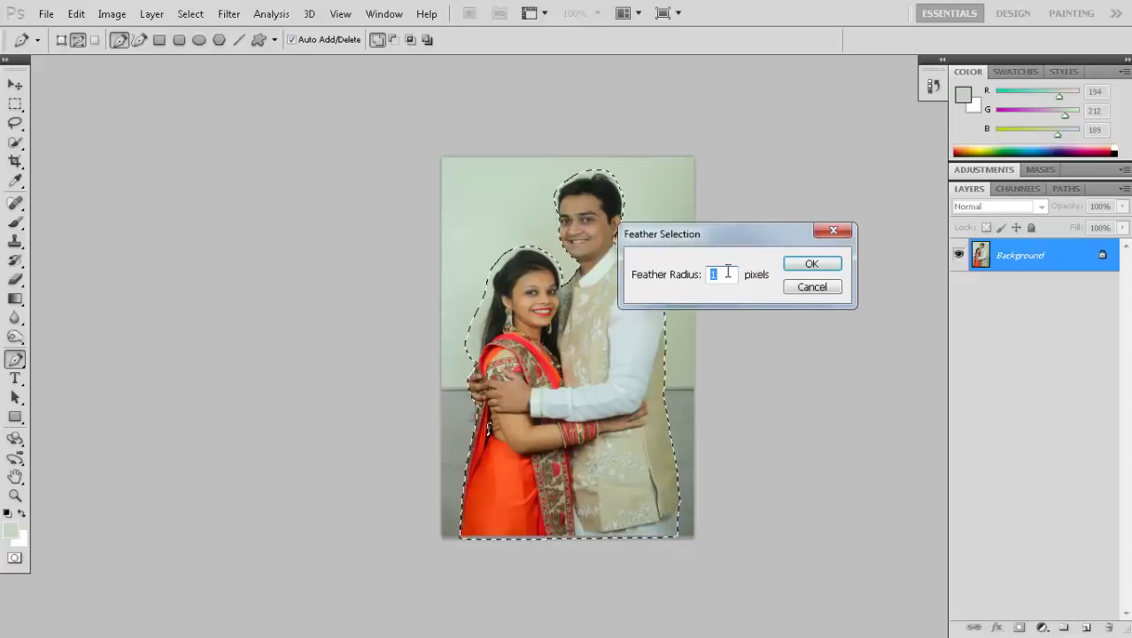
{"action": "left_click", "coordinate": [806, 268]}
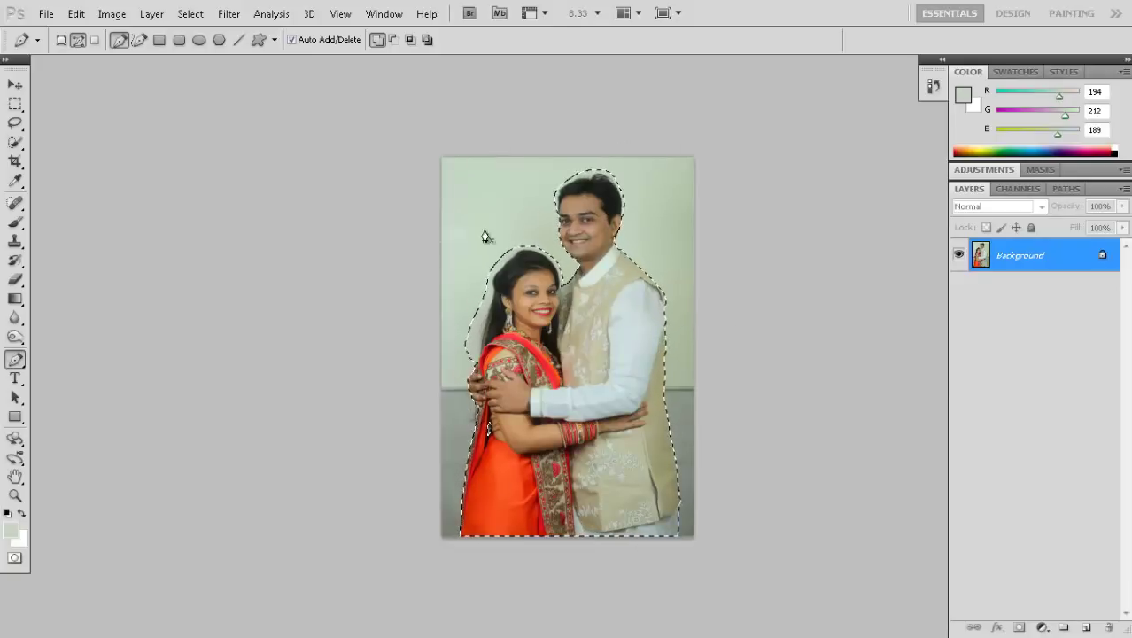
{"action": "left_click", "coordinate": [76, 13]}
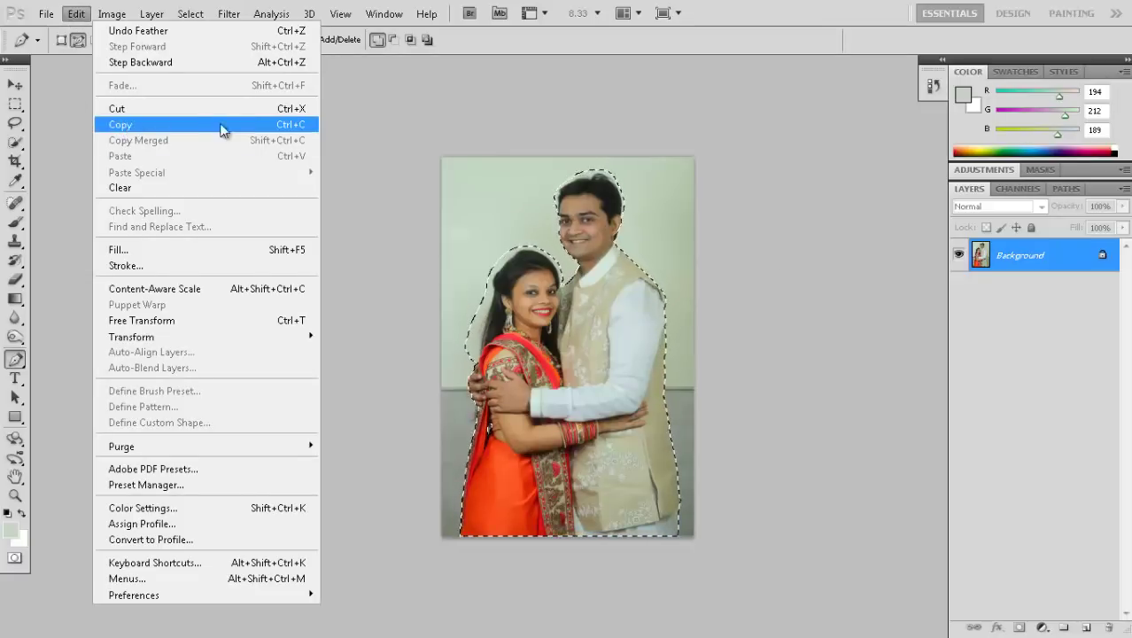
Step: Copy the feathered couple and bring the Project Name223-Page-000 spread to the front
{"action": "left_click", "coordinate": [146, 123]}
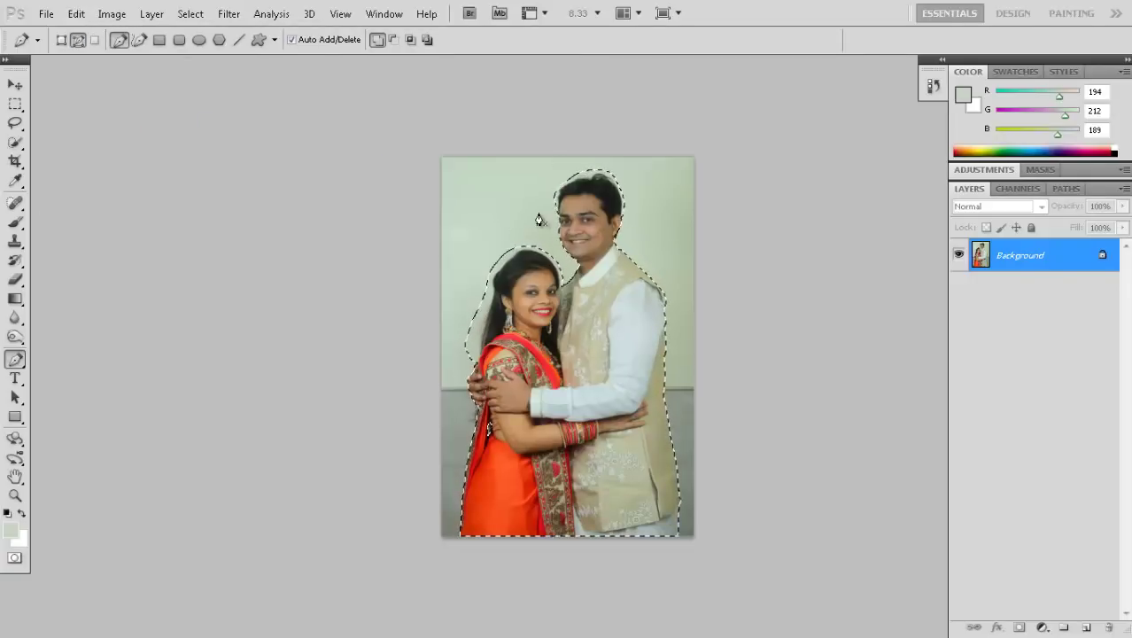
{"action": "key", "text": "f"}
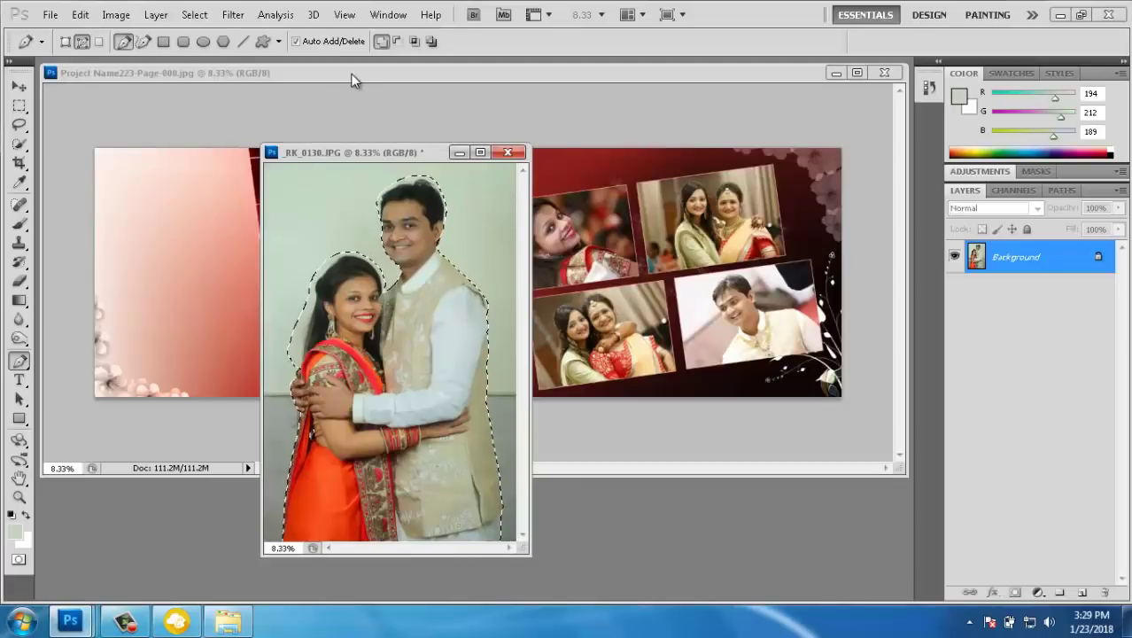
{"action": "left_click", "coordinate": [360, 74]}
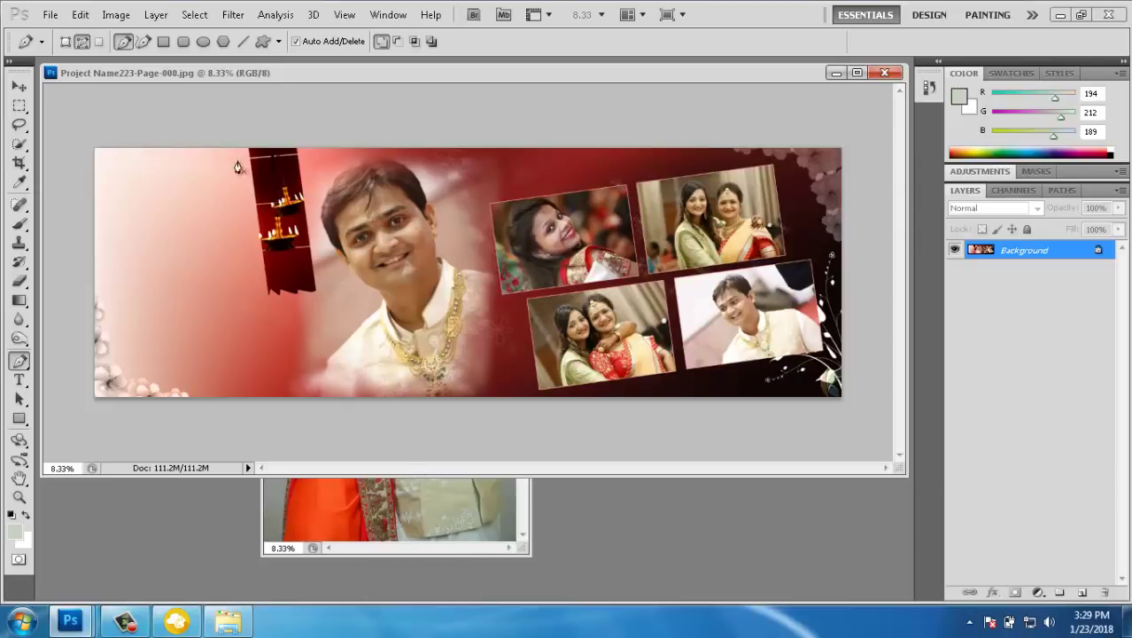
Step: Paste the couple into the album spread as Layer 1 and move it left
{"action": "left_click", "coordinate": [82, 16]}
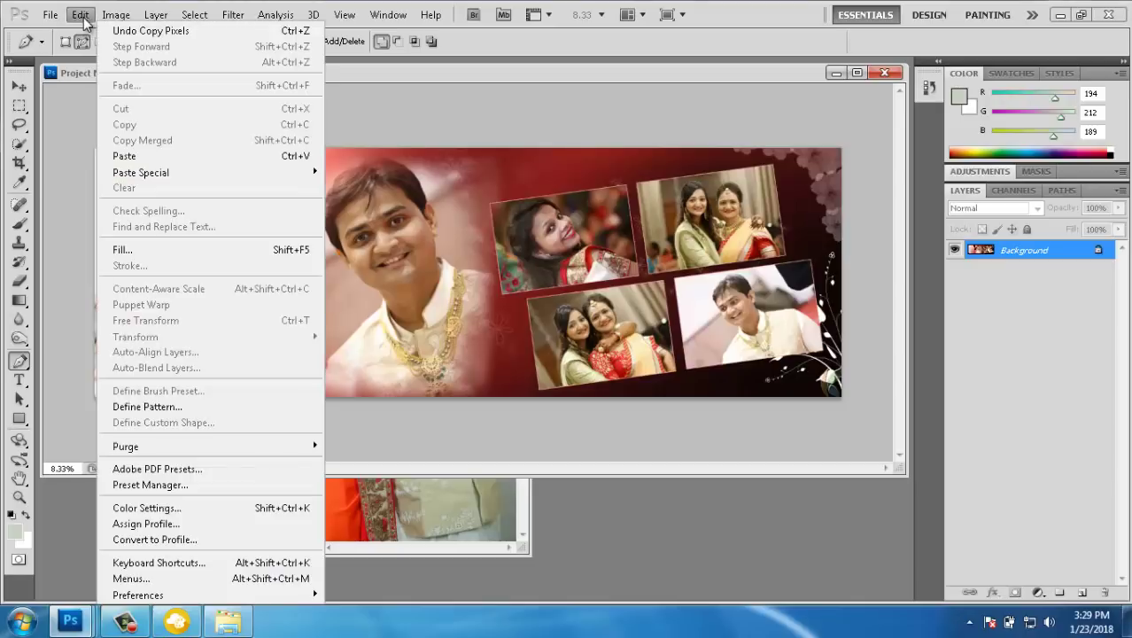
{"action": "left_click", "coordinate": [116, 158]}
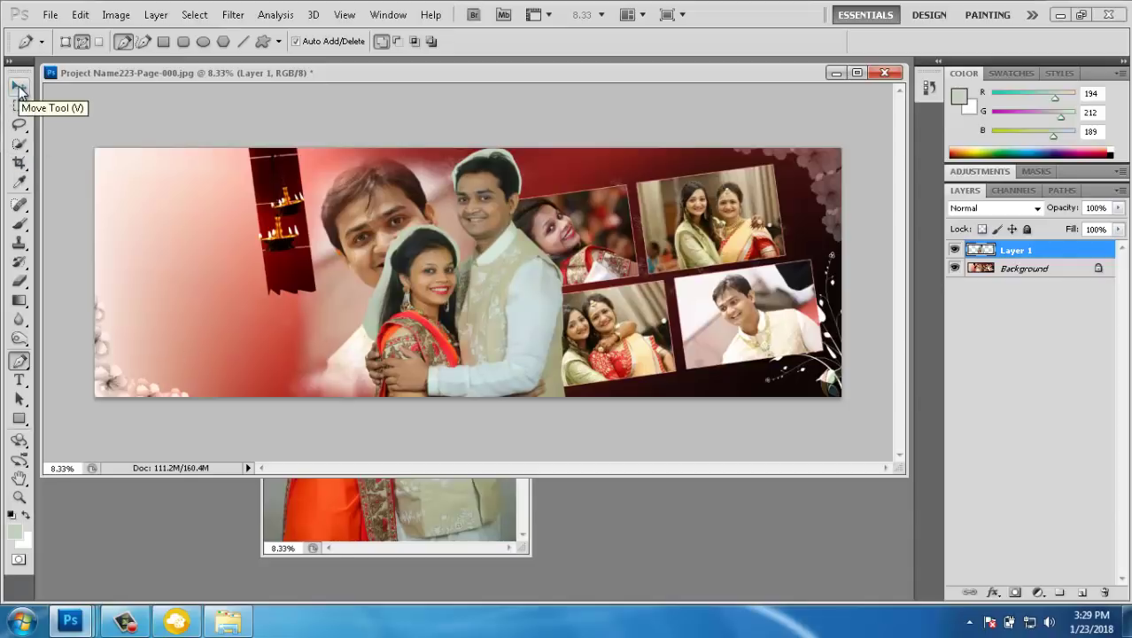
{"action": "left_click", "coordinate": [18, 89]}
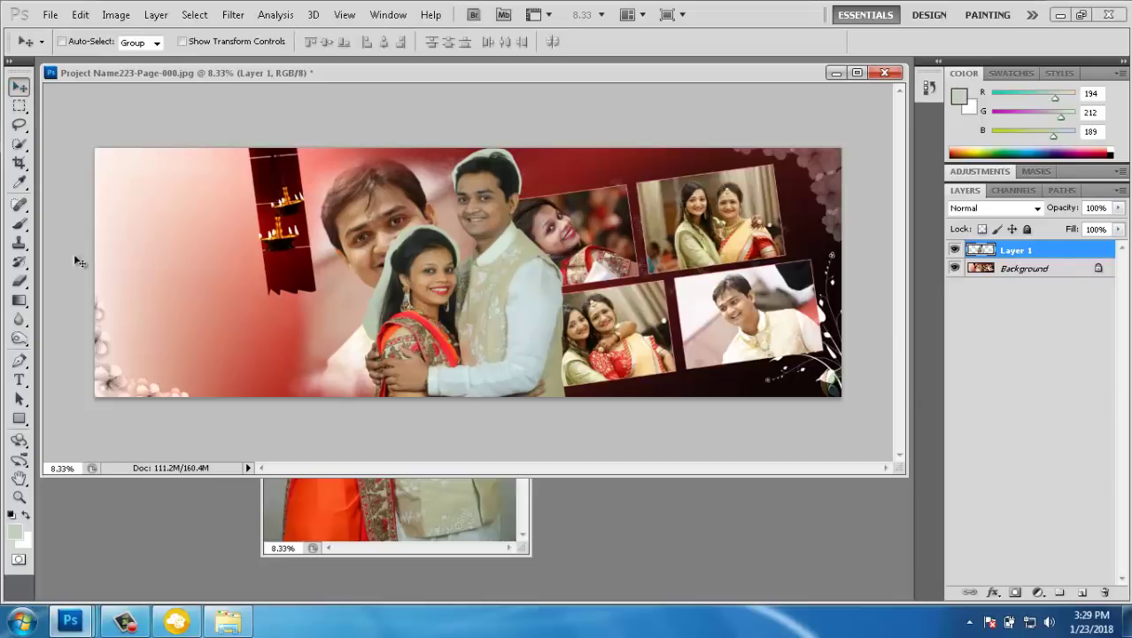
{"action": "mouse_move", "coordinate": [523, 302]}
{"action": "left_mouse_down"}
{"action": "mouse_move", "coordinate": [256, 286]}
{"action": "mouse_move", "coordinate": [256, 221]}
{"action": "left_mouse_up"}
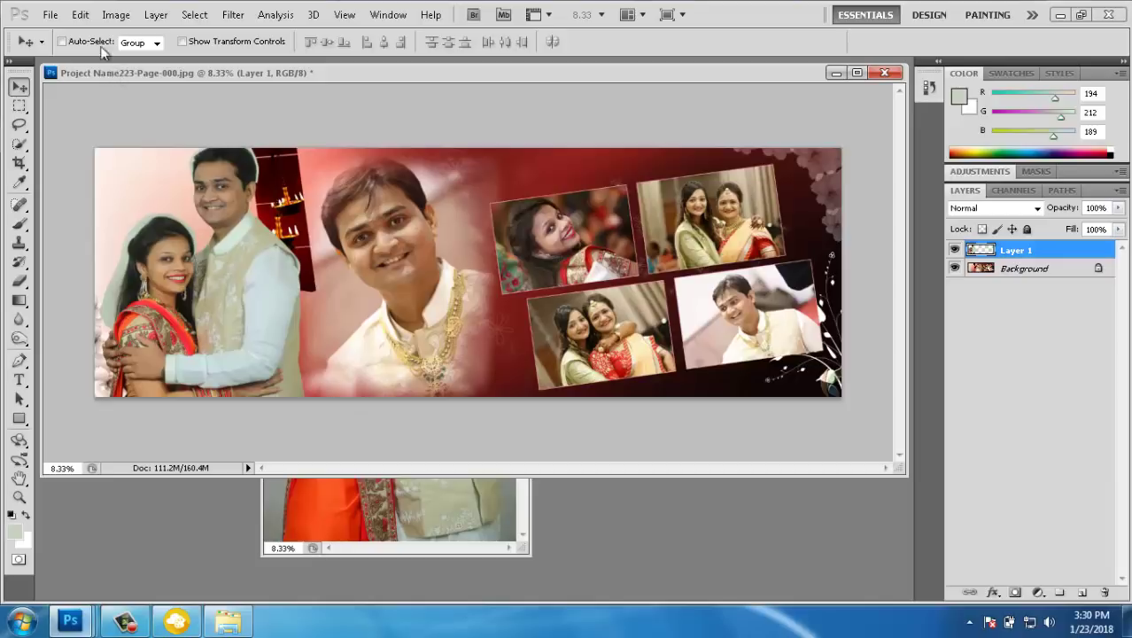
Step: Free-transform Layer 1 to 68.37%, nudge it up-left on the spread, and commit
{"action": "left_click", "coordinate": [81, 15]}
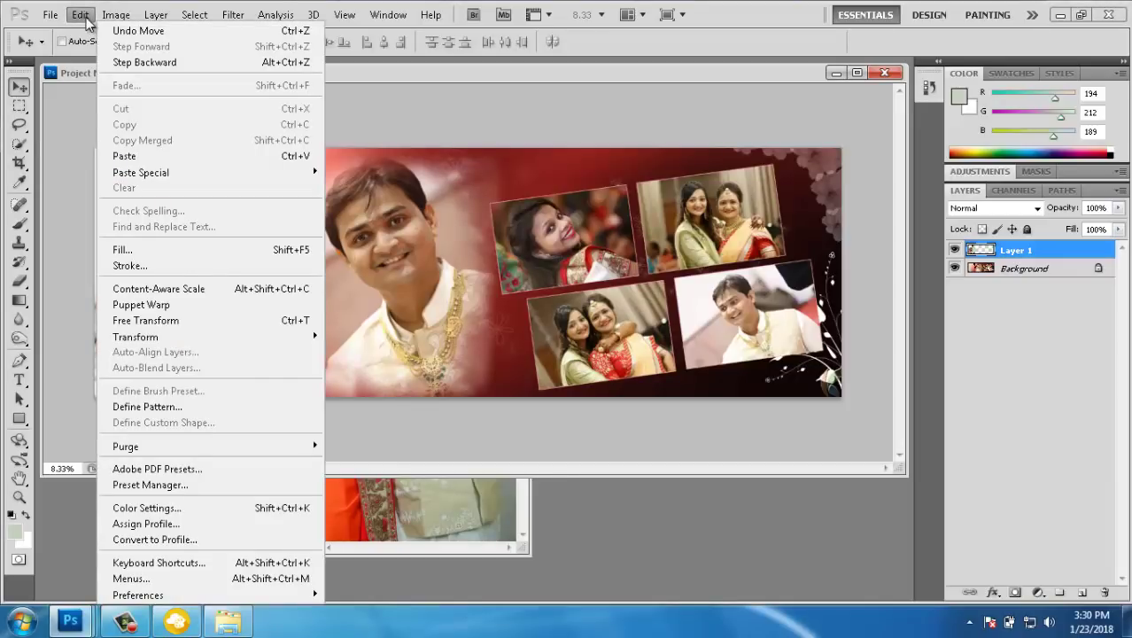
{"action": "left_click", "coordinate": [152, 323]}
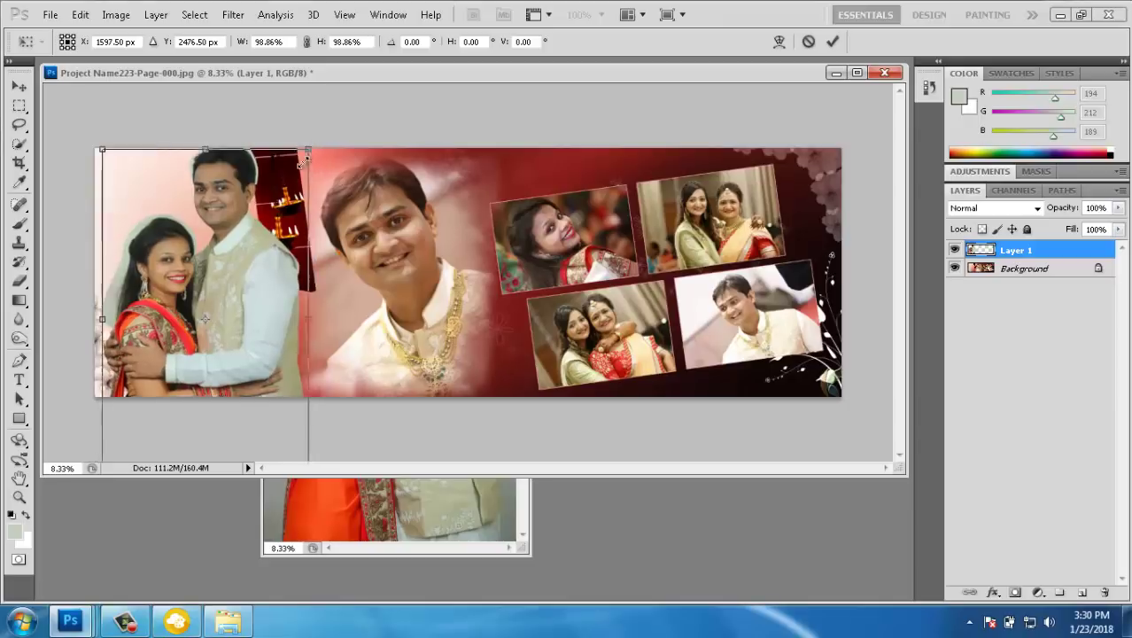
{"action": "left_click_drag", "start_coordinate": [317, 138], "coordinate": [281, 195]}
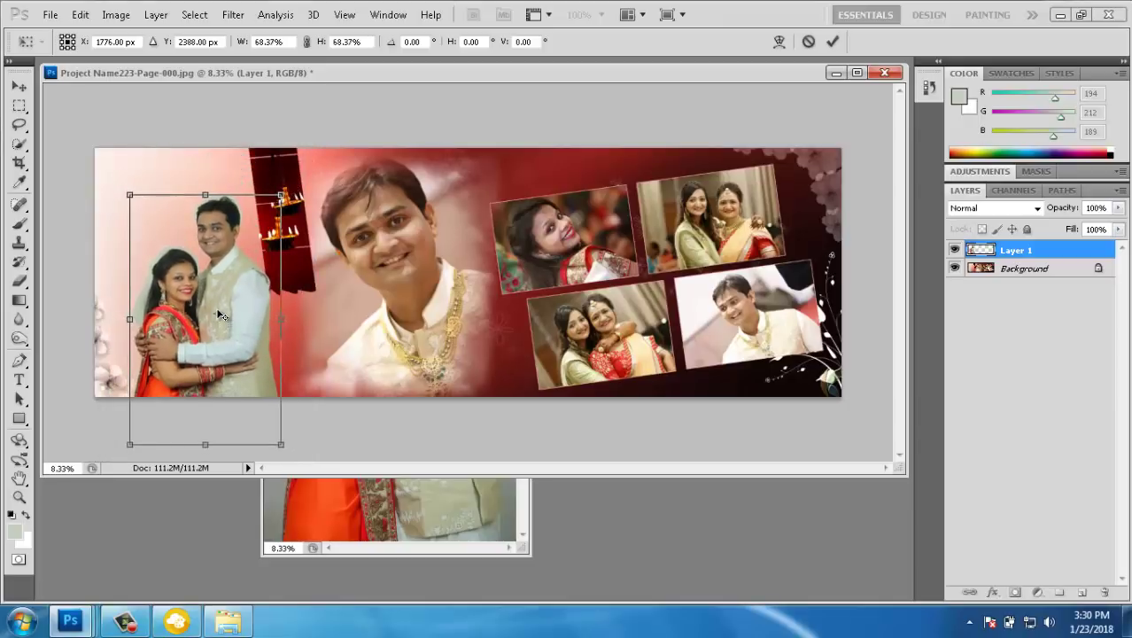
{"action": "left_click_drag", "start_coordinate": [217, 309], "coordinate": [217, 239]}
{"action": "left_click_drag", "start_coordinate": [238, 319], "coordinate": [223, 284]}
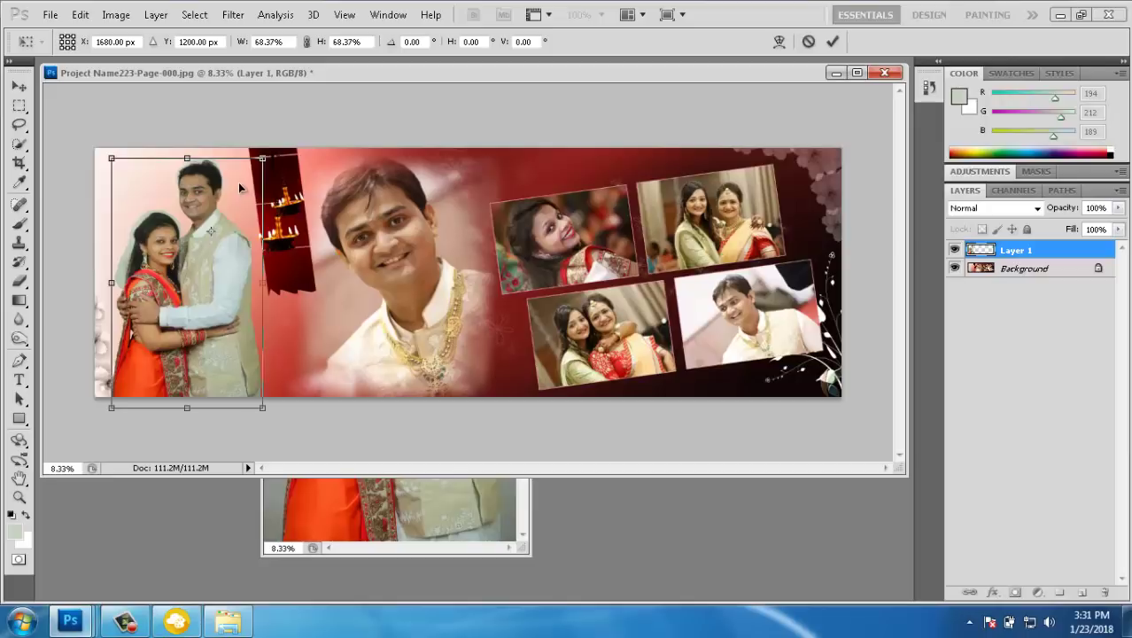
{"action": "key", "text": "Return"}
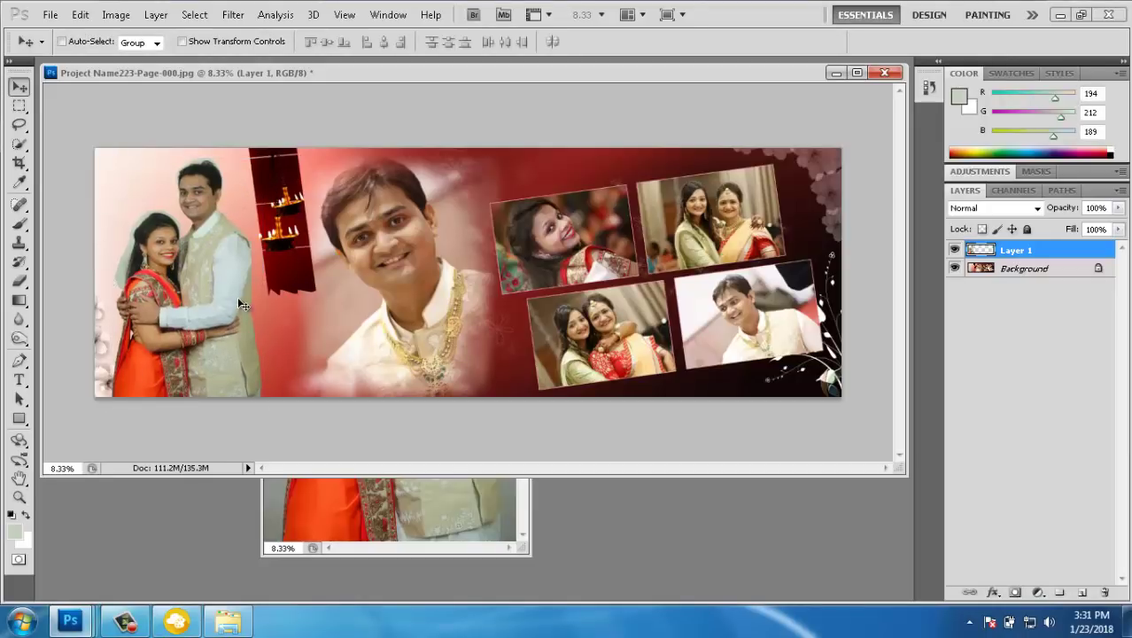
Step: Zoom in close on the groom's face in full-screen mode
{"action": "key", "text": "ctrl+plus"}
{"action": "key", "text": "ctrl+plus"}
{"action": "key", "text": "ctrl+plus"}
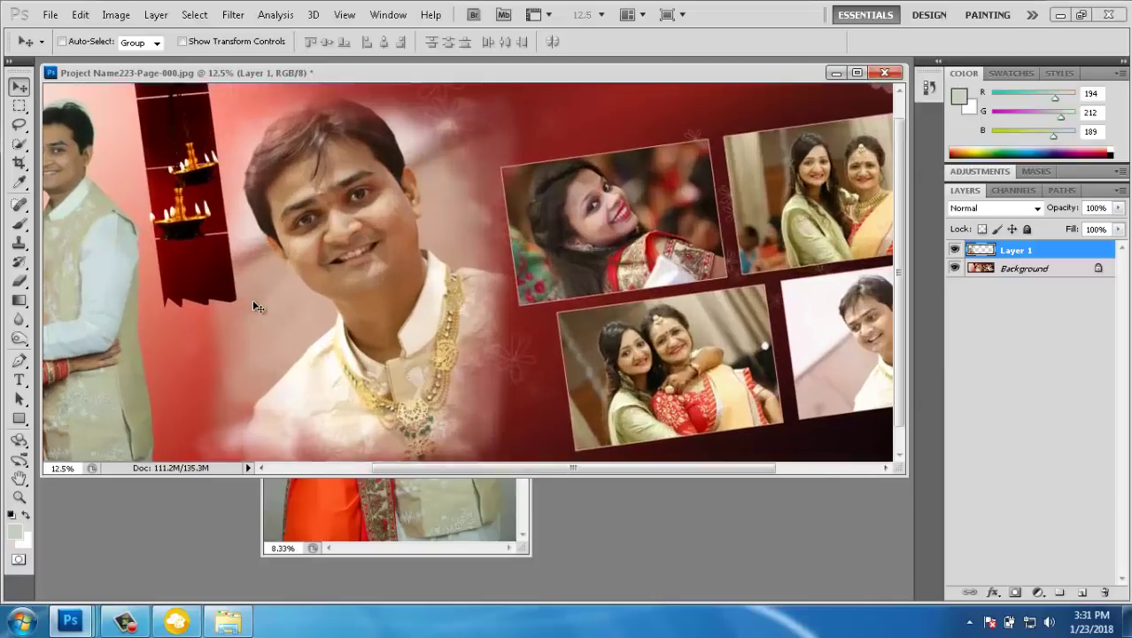
{"action": "left_click_drag", "start_coordinate": [301, 278], "coordinate": [437, 299]}
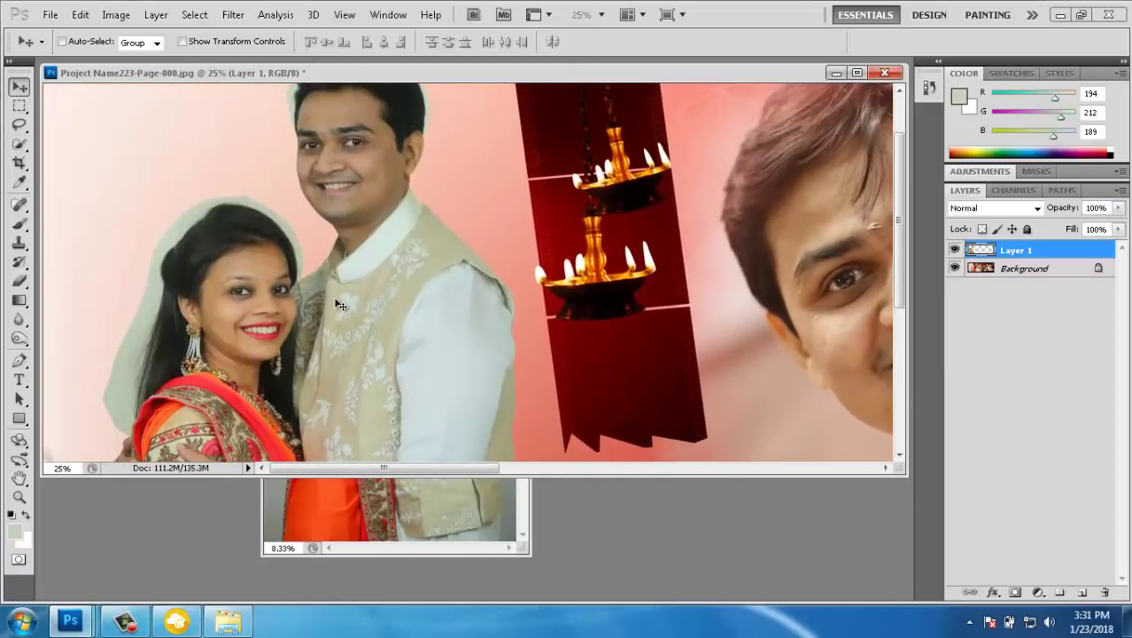
{"action": "key", "text": "ctrl+plus"}
{"action": "key", "text": "ctrl+plus"}
{"action": "left_click_drag", "start_coordinate": [343, 253], "coordinate": [404, 290]}
{"action": "key", "text": "ctrl+plus"}
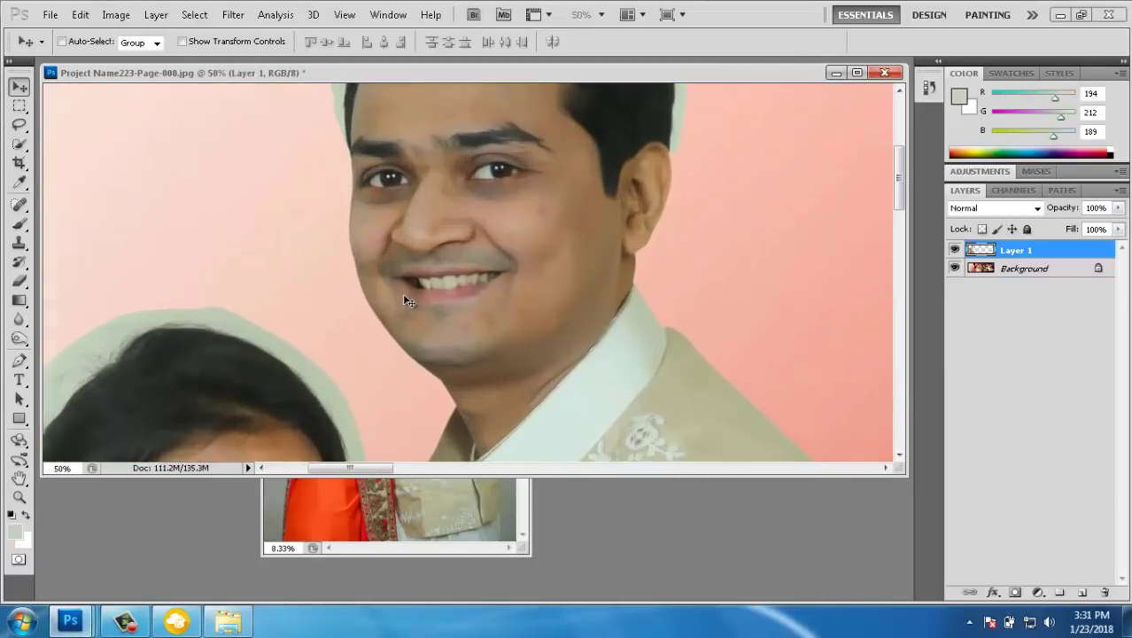
{"action": "key", "text": "f"}
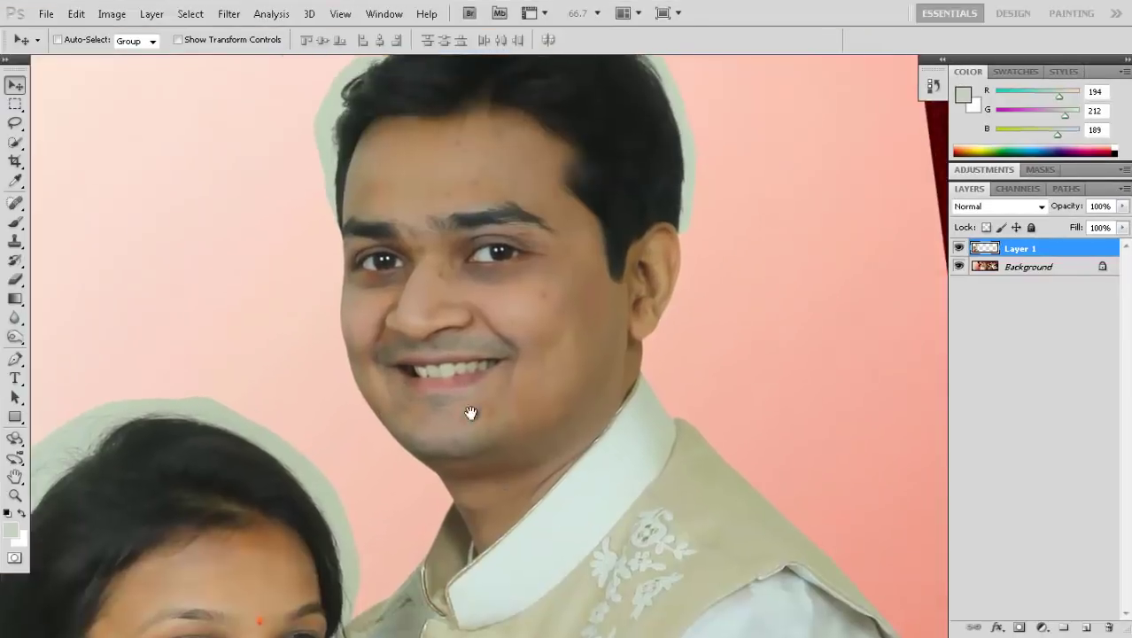
{"action": "scroll", "coordinate": [470, 345], "scroll_direction": "up", "scroll_amount": 3}
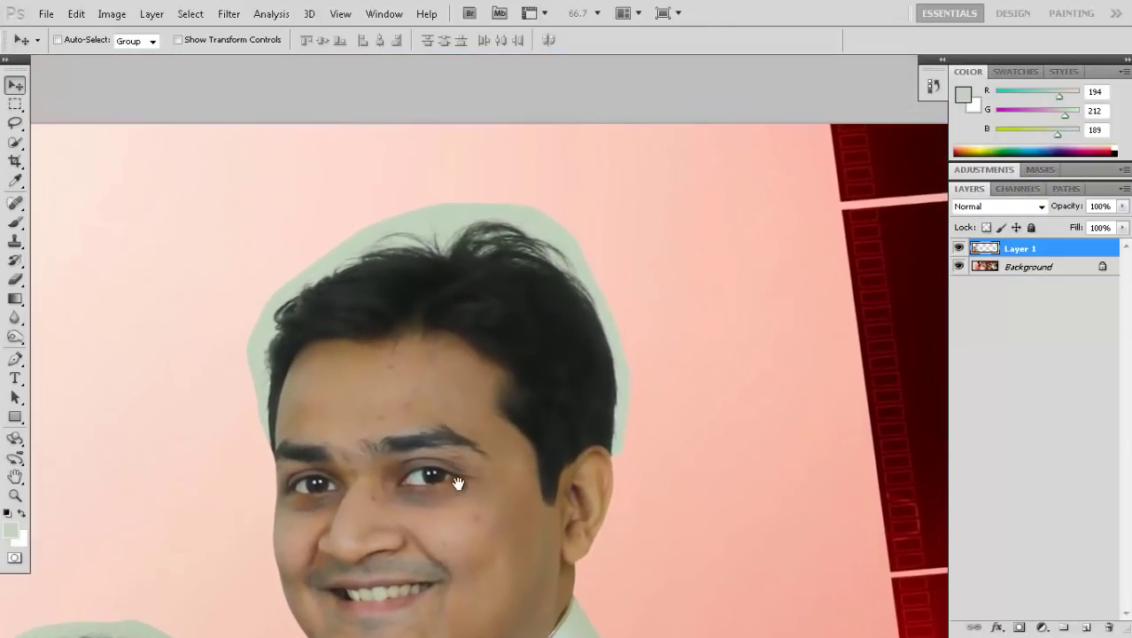
Step: Pan around the groom's head and toggle Layer 1's visibility to check the halo
{"action": "mouse_move", "coordinate": [458, 483]}
{"action": "left_mouse_down"}
{"action": "mouse_move", "coordinate": [445, 336]}
{"action": "mouse_move", "coordinate": [424, 257]}
{"action": "left_mouse_up"}
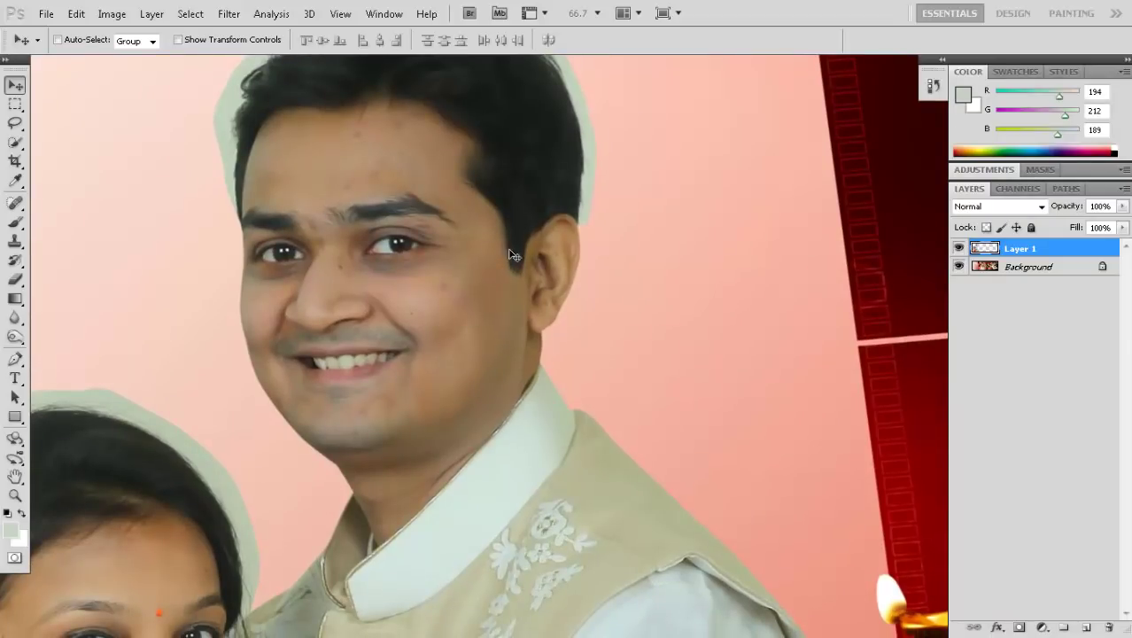
{"action": "left_click_drag", "start_coordinate": [411, 130], "coordinate": [418, 289]}
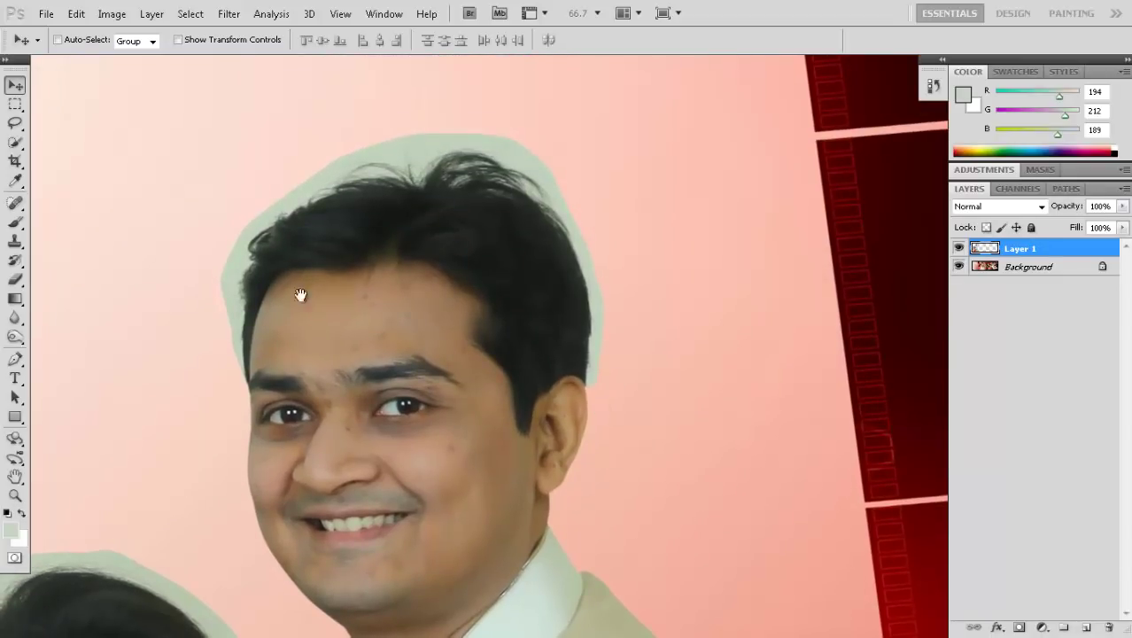
{"action": "left_click_drag", "start_coordinate": [417, 390], "coordinate": [410, 308]}
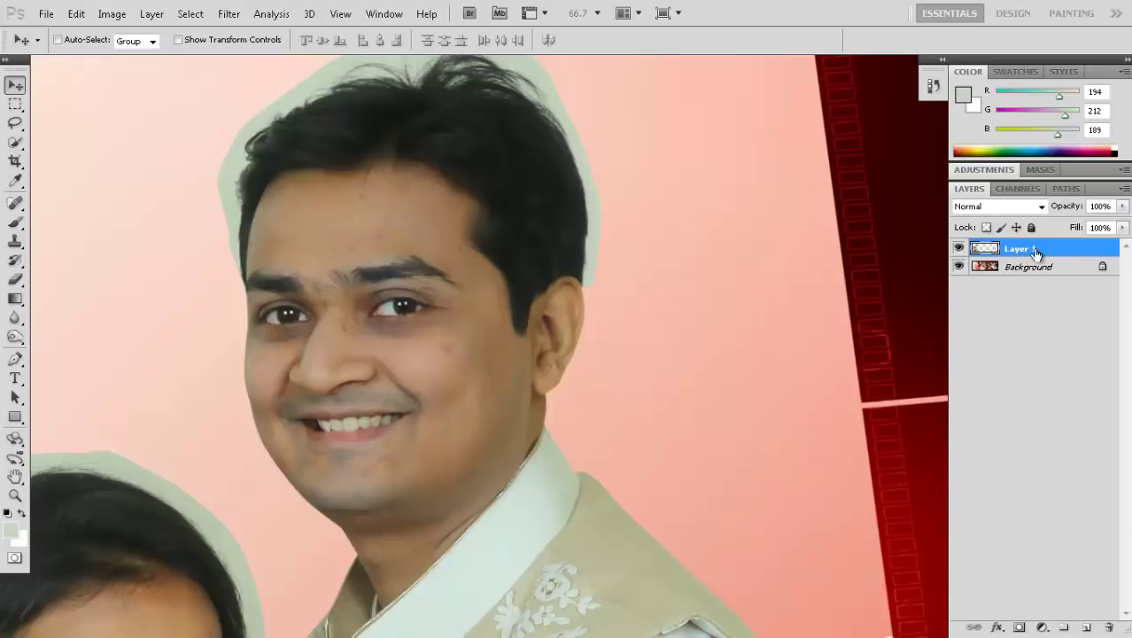
{"action": "left_click", "coordinate": [959, 249]}
{"action": "right_click", "coordinate": [1019, 252]}
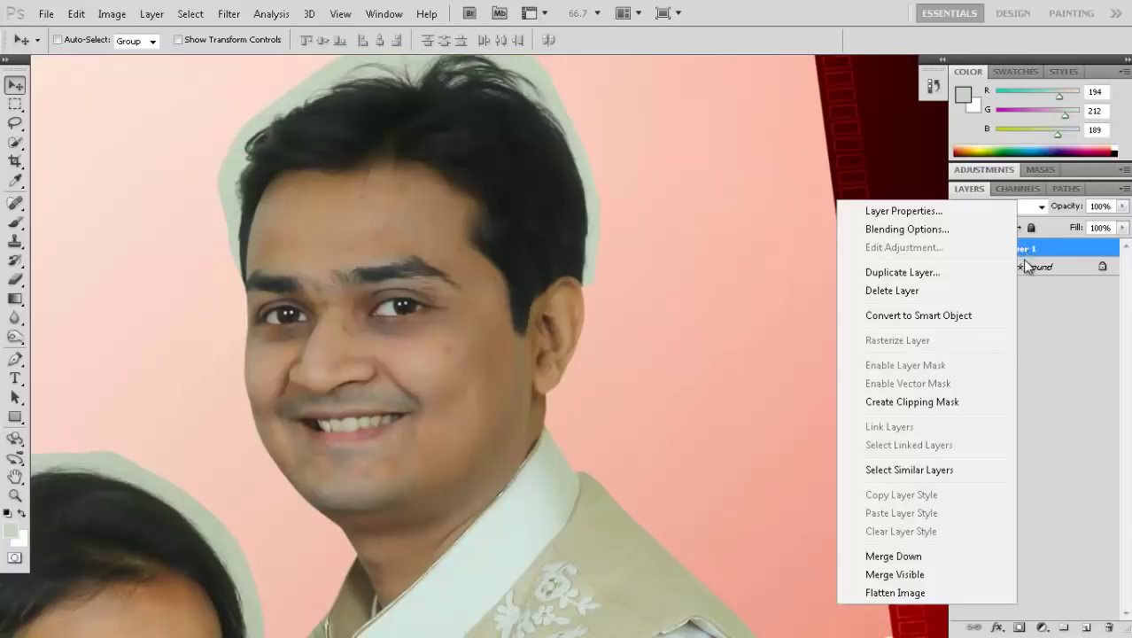
Step: Duplicate Layer 1 as Layer 1 copy, then reselect the original Layer 1
{"action": "left_click", "coordinate": [895, 273]}
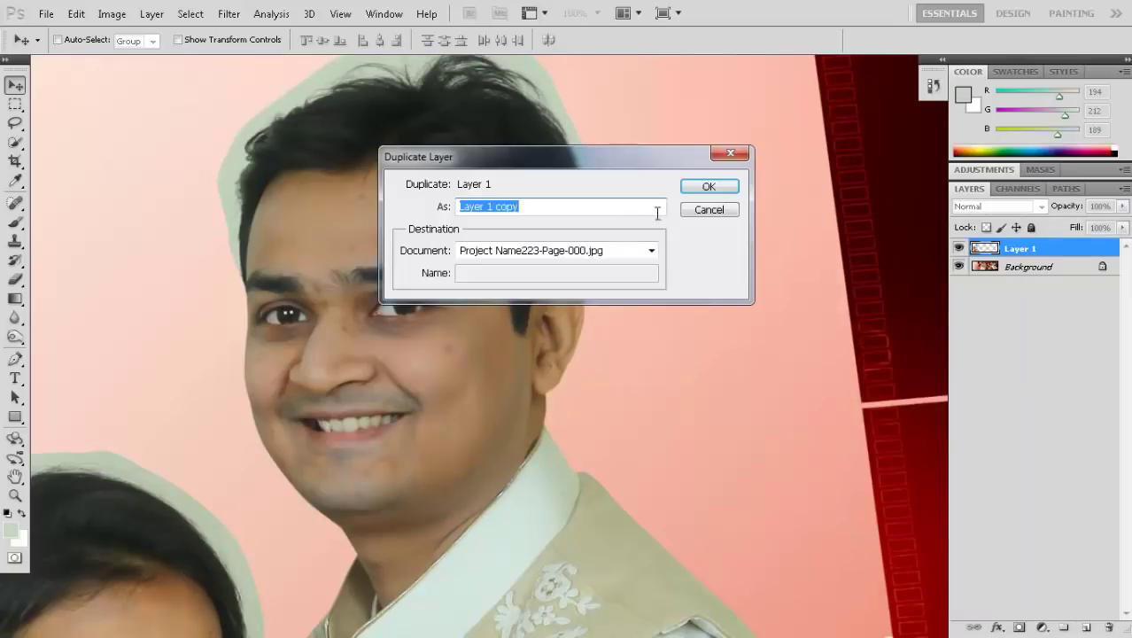
{"action": "left_click", "coordinate": [710, 189]}
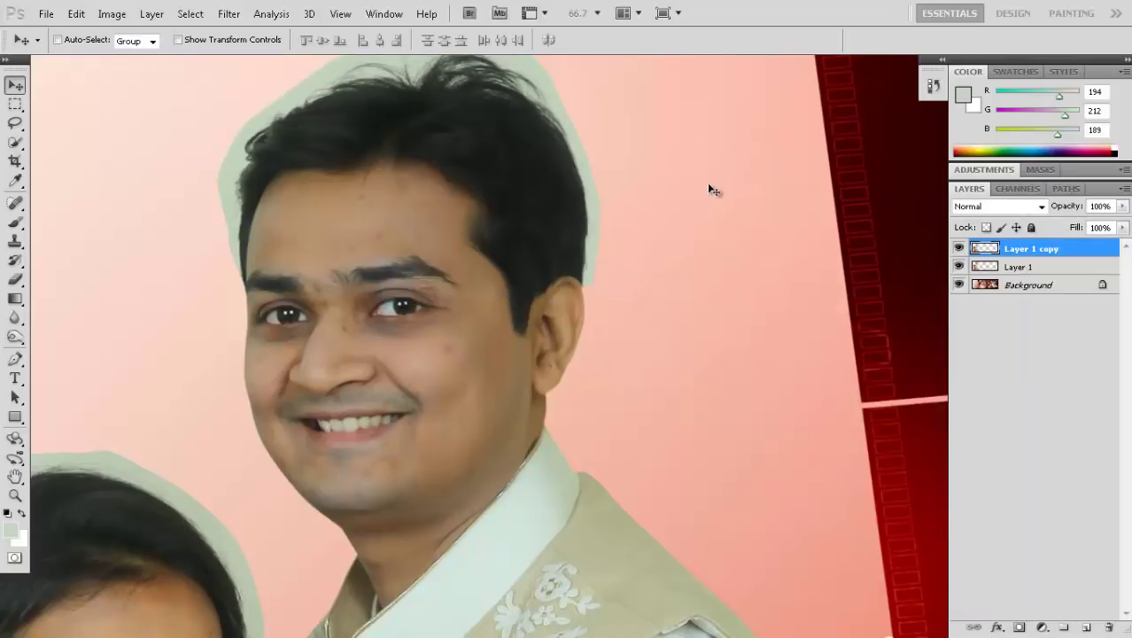
{"action": "left_click", "coordinate": [1031, 269]}
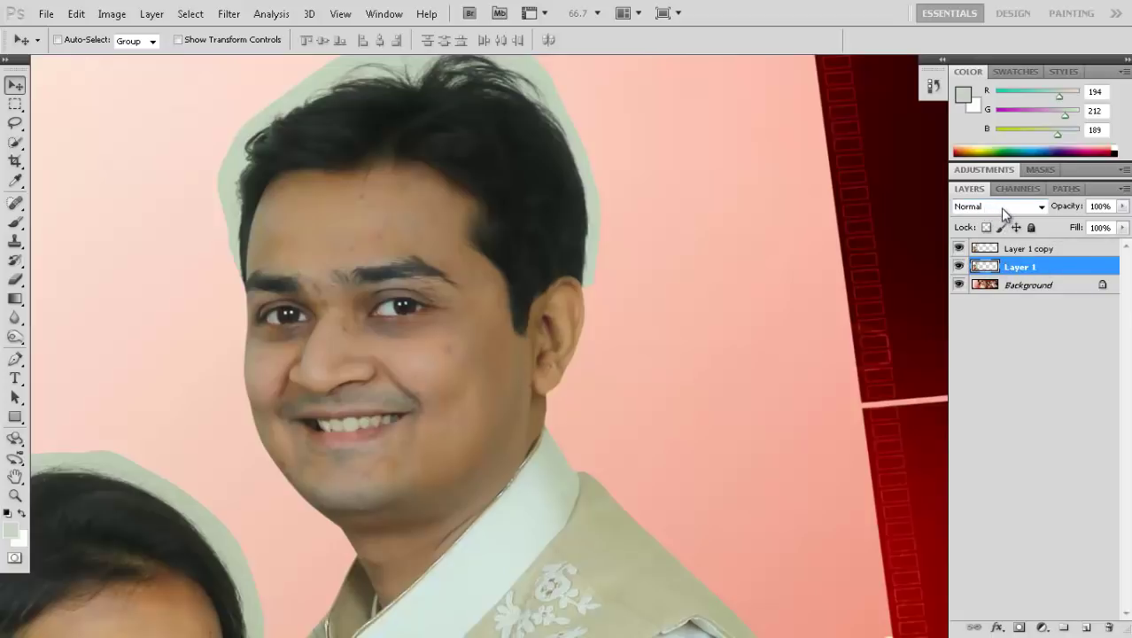
Step: Set Layer 1 to Multiply, preview it by toggling Layer 1 copy, then select Layer 1 copy
{"action": "left_click", "coordinate": [1002, 210]}
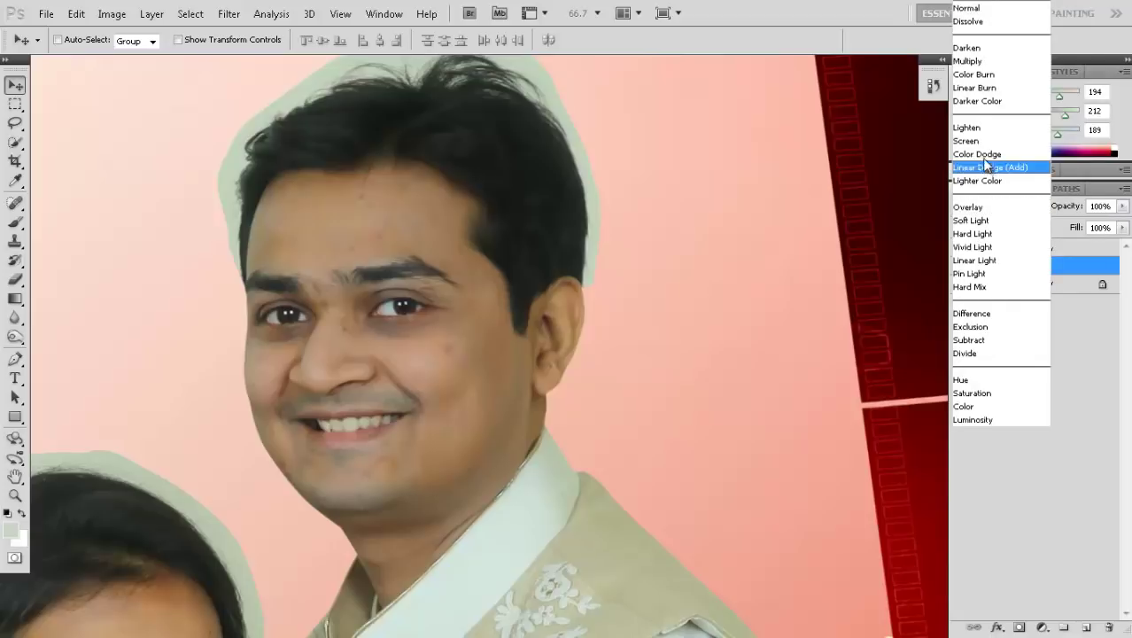
{"action": "left_click", "coordinate": [991, 62]}
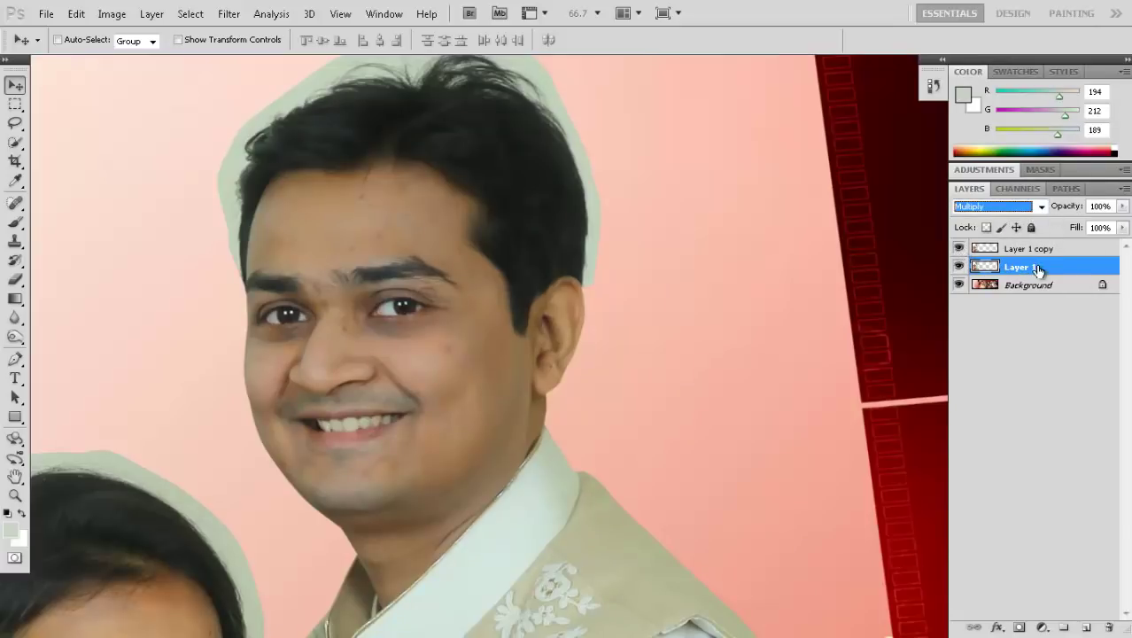
{"action": "left_click", "coordinate": [960, 249]}
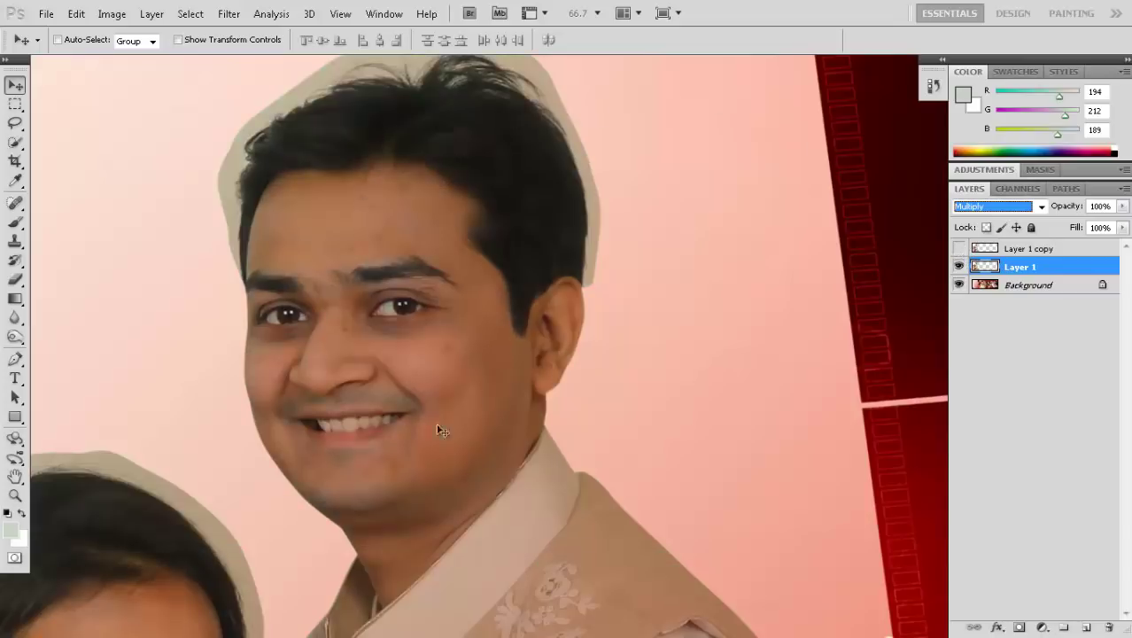
{"action": "scroll", "coordinate": [458, 182], "scroll_direction": "up", "scroll_amount": 3}
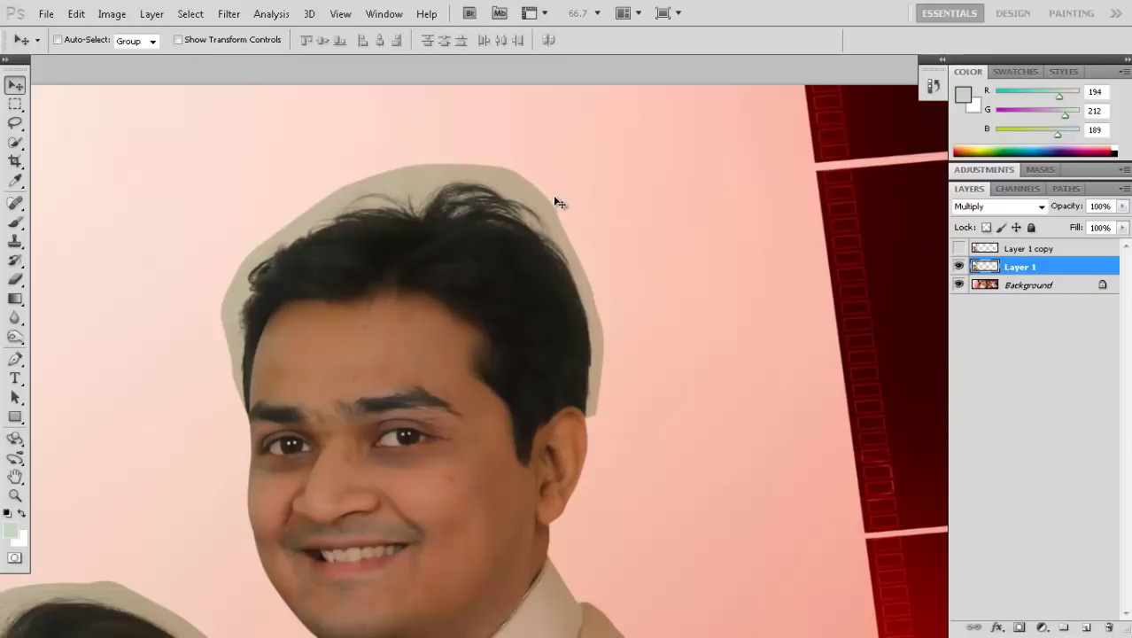
{"action": "left_click", "coordinate": [960, 249]}
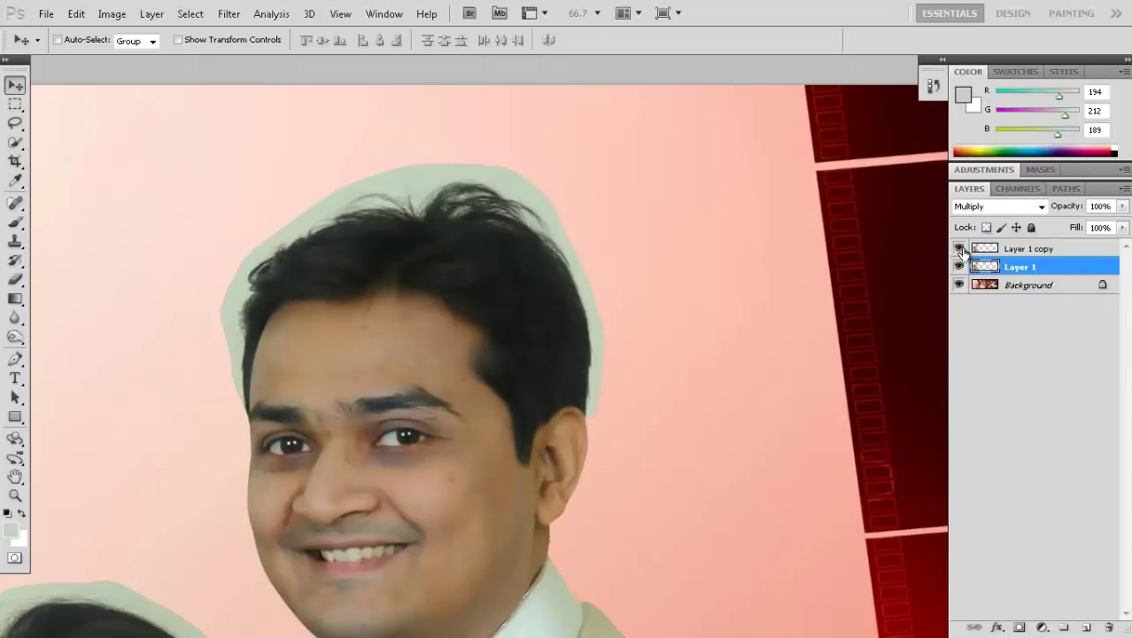
{"action": "left_click", "coordinate": [1050, 251]}
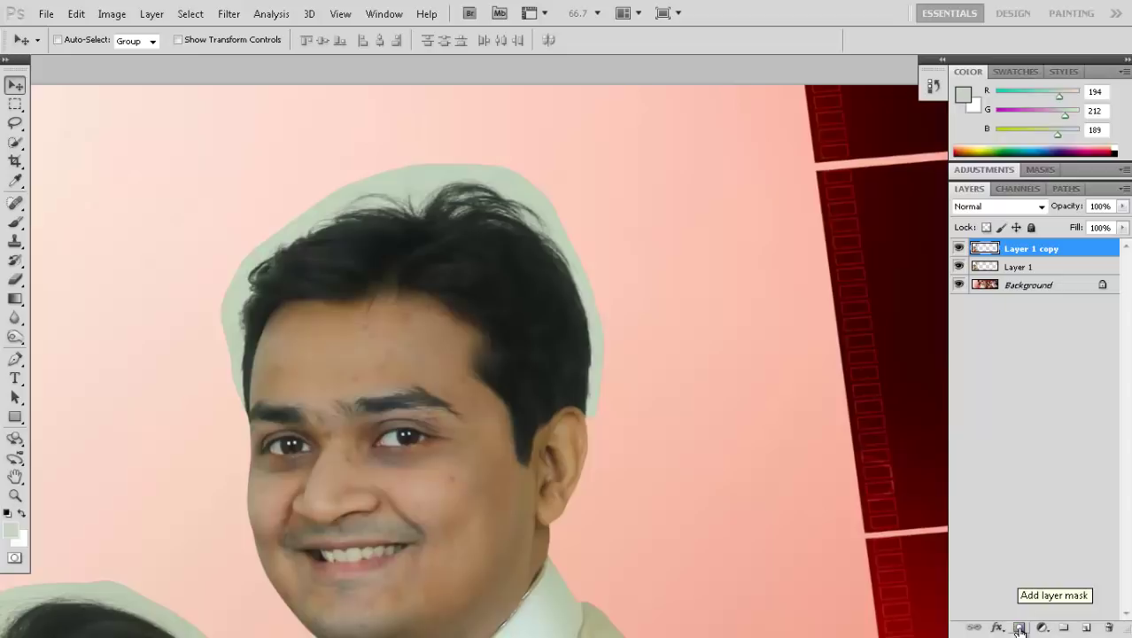
Step: Add a white layer mask to Layer 1 copy and switch to the Brush tool
{"action": "left_click", "coordinate": [1020, 628]}
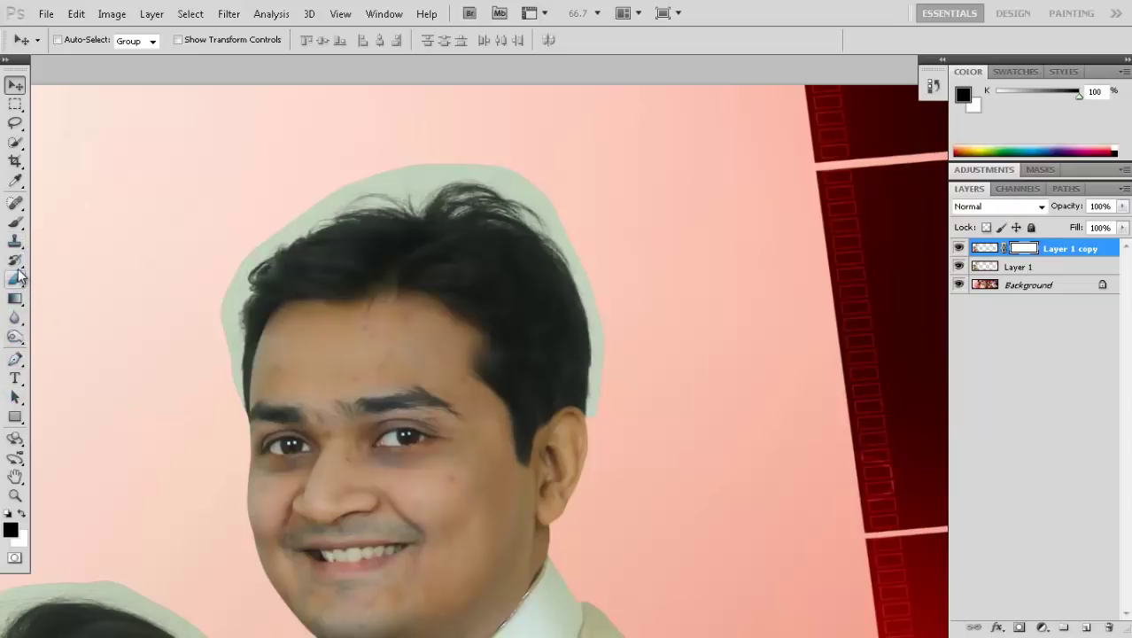
{"action": "left_click", "coordinate": [17, 223]}
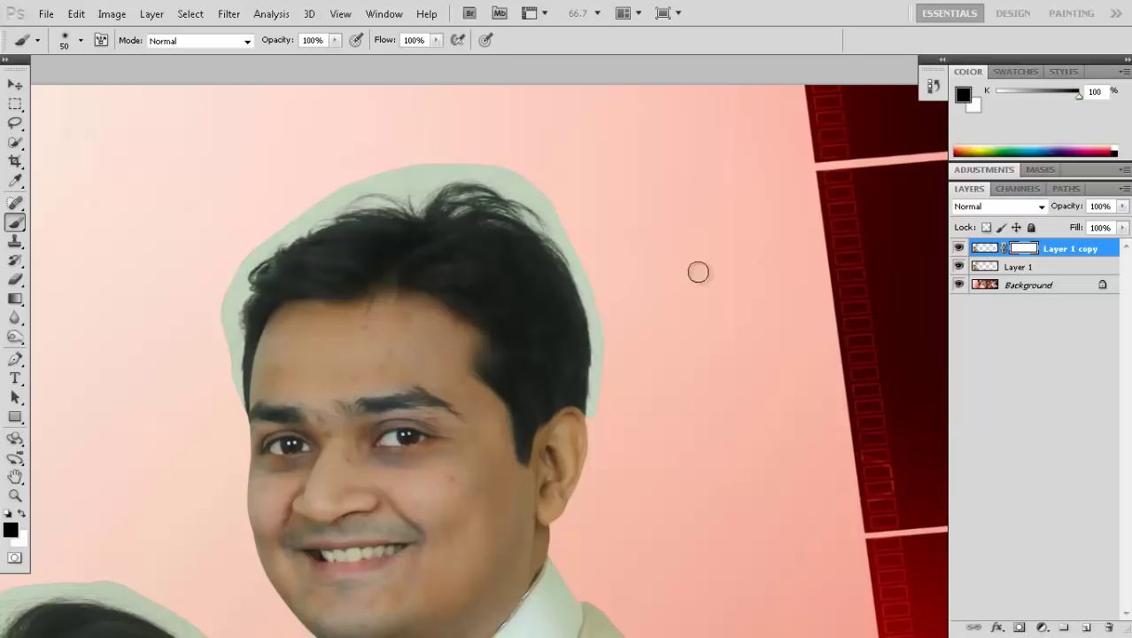
Step: Zoom in on the groom's head and mask the green halo along the left and top hairline
{"action": "key", "text": "ctrl+plus"}
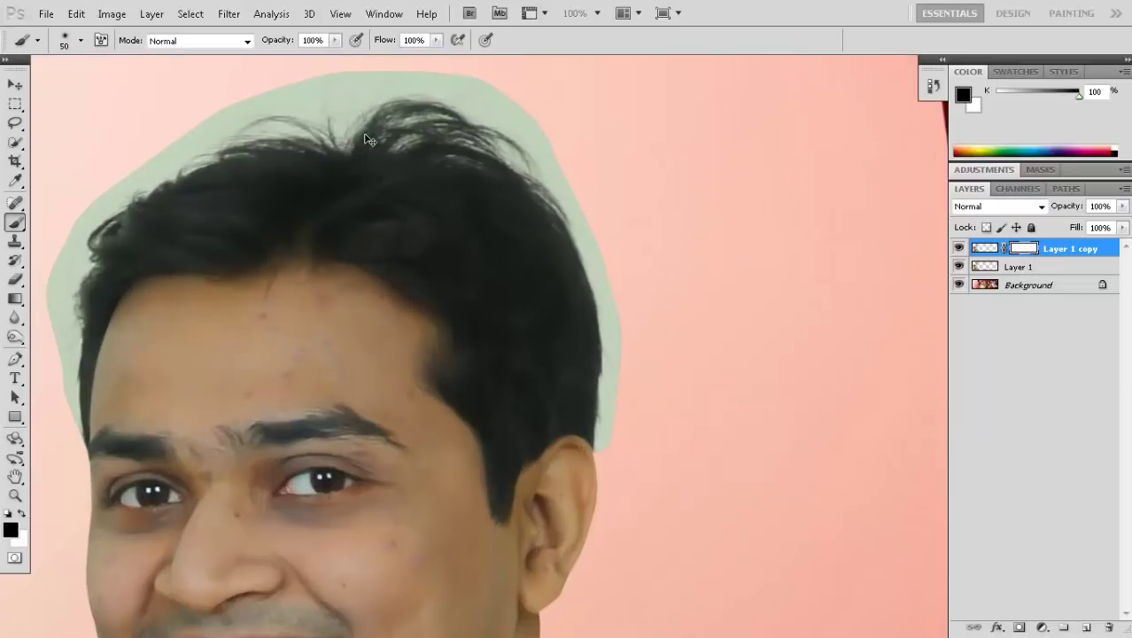
{"action": "left_click_drag", "start_coordinate": [263, 140], "coordinate": [303, 172]}
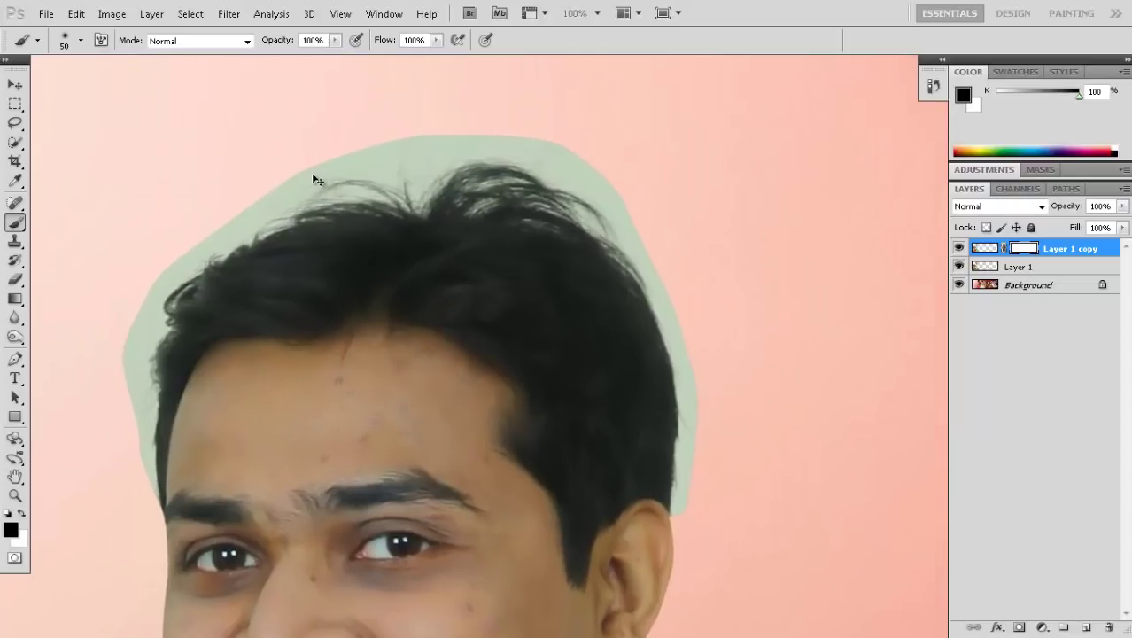
{"action": "scroll", "coordinate": [417, 150], "scroll_direction": "up", "scroll_amount": 1}
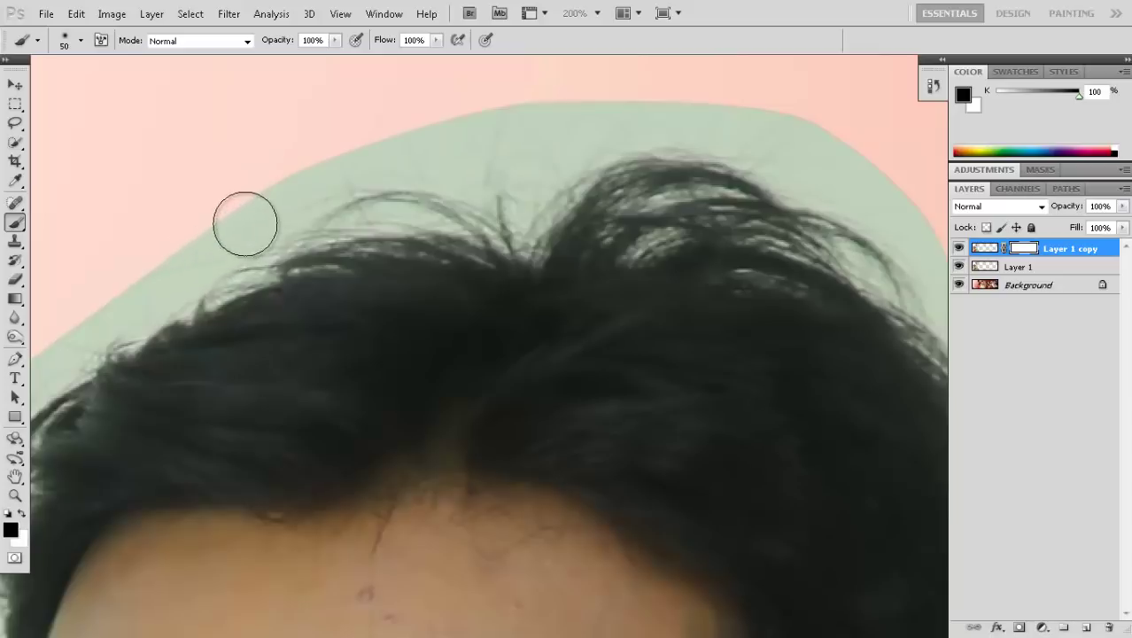
{"action": "left_click", "coordinate": [193, 268]}
{"action": "mouse_move", "coordinate": [193, 267]}
{"action": "left_mouse_down"}
{"action": "mouse_move", "coordinate": [291, 210]}
{"action": "mouse_move", "coordinate": [480, 162]}
{"action": "mouse_move", "coordinate": [508, 167]}
{"action": "mouse_move", "coordinate": [317, 206]}
{"action": "mouse_move", "coordinate": [468, 177]}
{"action": "mouse_move", "coordinate": [506, 207]}
{"action": "mouse_move", "coordinate": [346, 193]}
{"action": "mouse_move", "coordinate": [156, 277]}
{"action": "mouse_move", "coordinate": [181, 263]}
{"action": "left_mouse_up"}
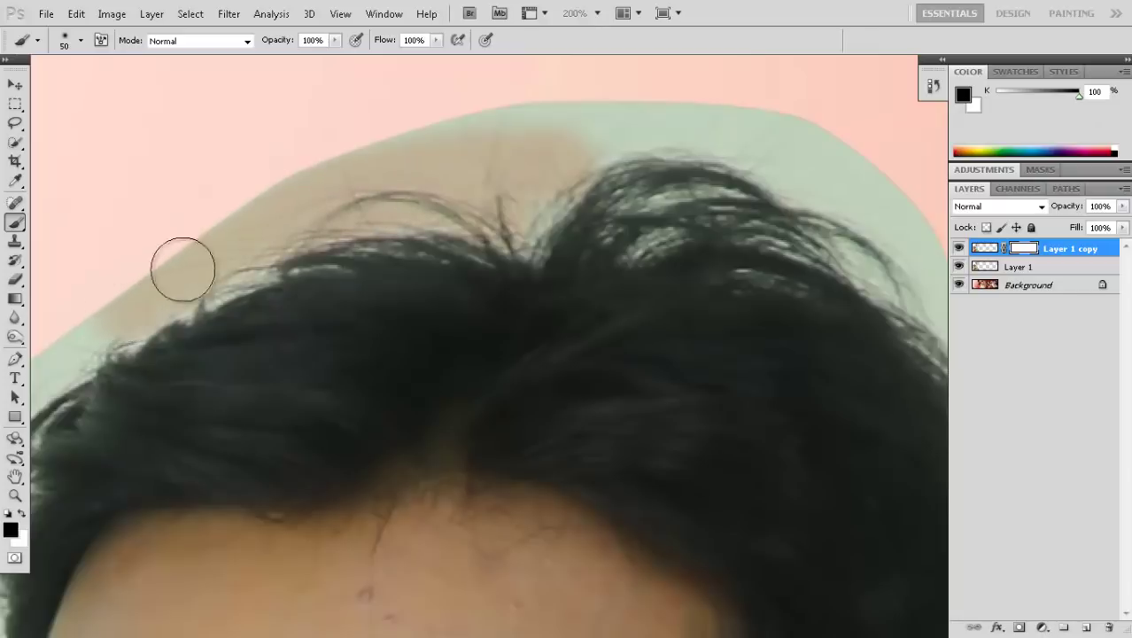
{"action": "left_click_drag", "start_coordinate": [490, 131], "coordinate": [617, 121]}
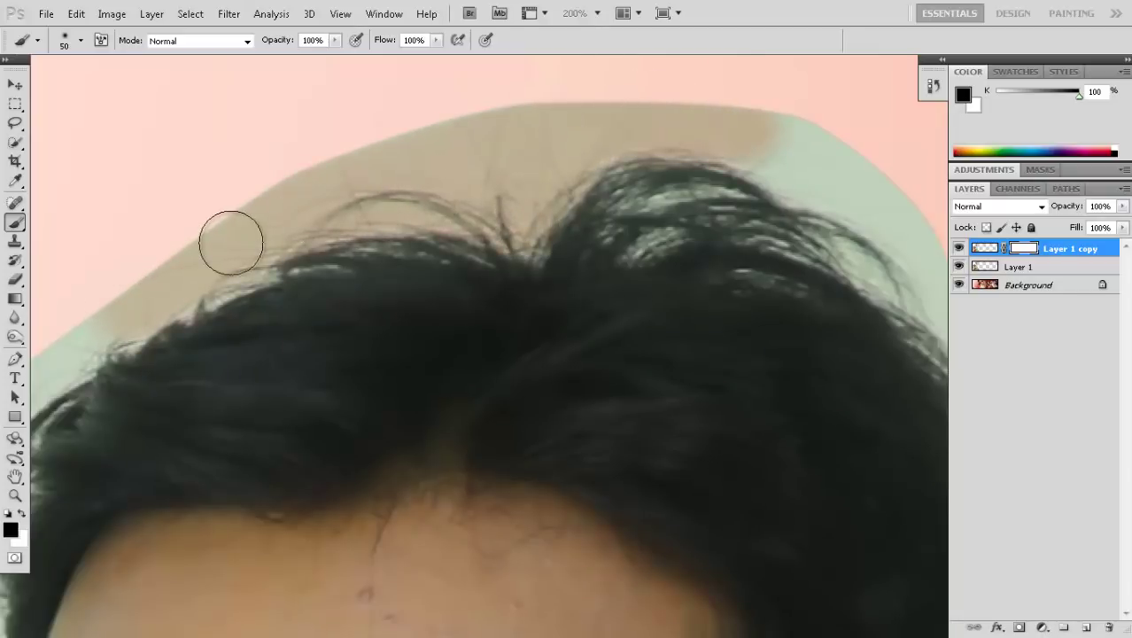
{"action": "mouse_move", "coordinate": [91, 331]}
{"action": "left_mouse_down"}
{"action": "mouse_move", "coordinate": [76, 329]}
{"action": "mouse_move", "coordinate": [81, 337]}
{"action": "left_mouse_up"}
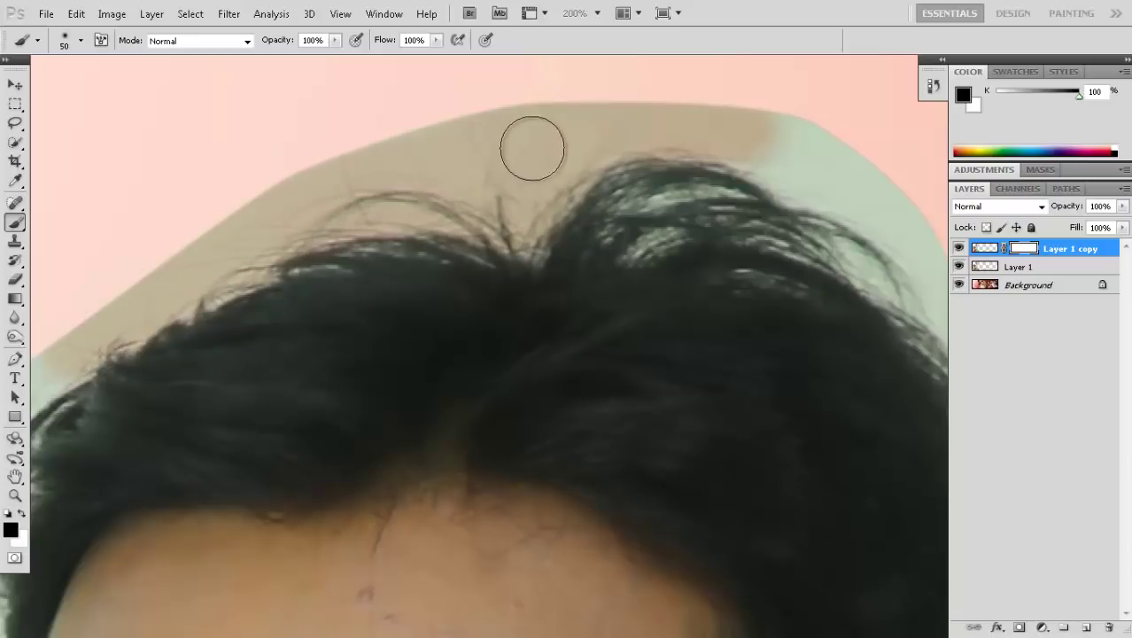
Step: Mask the green fringe along the top of the hair, the forehead and the right hair edge
{"action": "left_click_drag", "start_coordinate": [763, 131], "coordinate": [801, 173]}
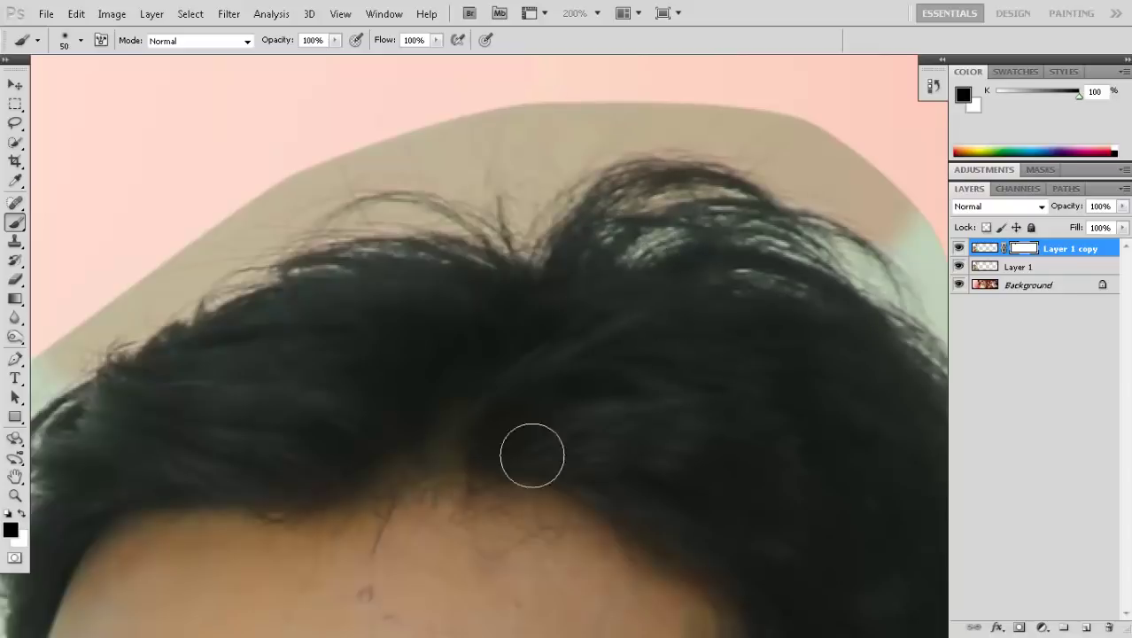
{"action": "left_click_drag", "start_coordinate": [411, 512], "coordinate": [542, 512]}
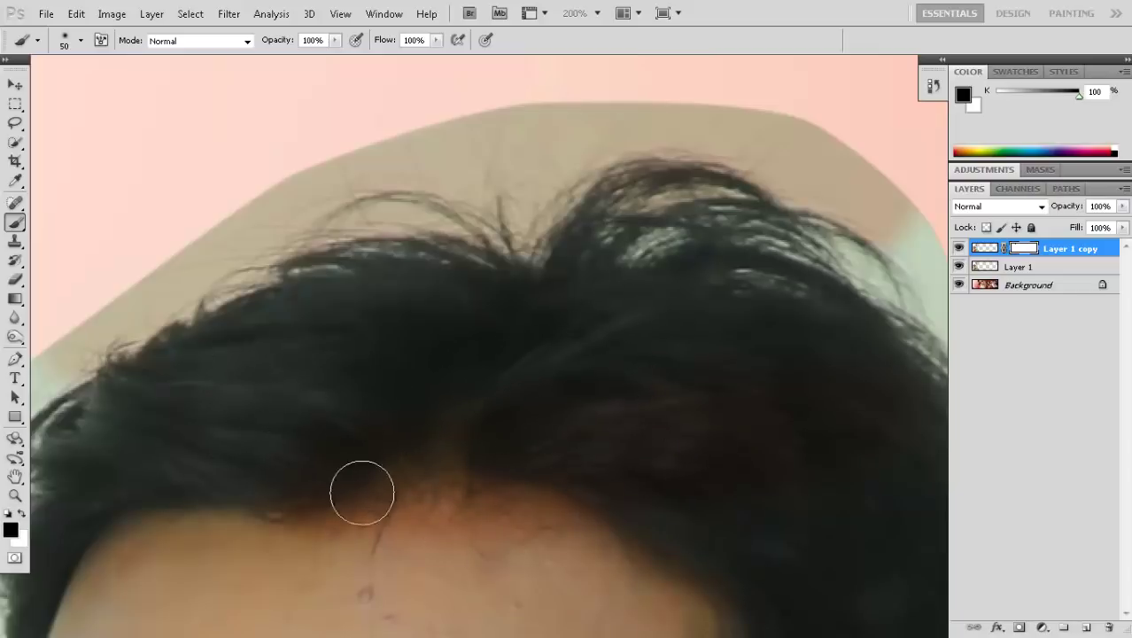
{"action": "mouse_move", "coordinate": [831, 243]}
{"action": "left_mouse_down"}
{"action": "mouse_move", "coordinate": [922, 285]}
{"action": "mouse_move", "coordinate": [902, 246]}
{"action": "mouse_move", "coordinate": [881, 245]}
{"action": "left_mouse_up"}
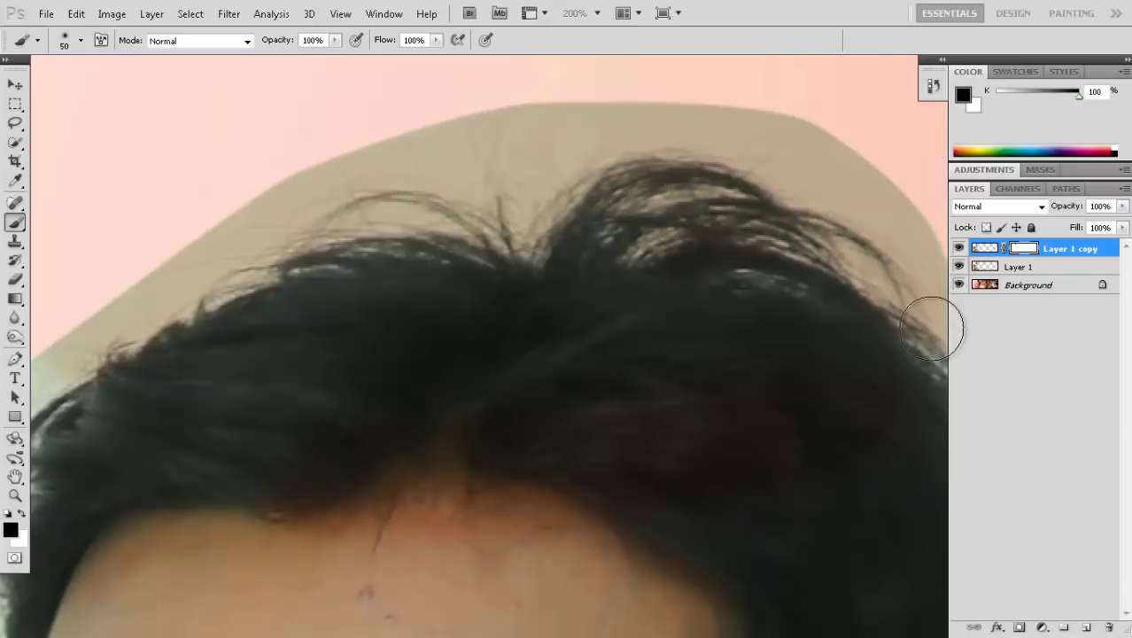
{"action": "left_click_drag", "start_coordinate": [951, 321], "coordinate": [693, 255]}
{"action": "left_click_drag", "start_coordinate": [753, 287], "coordinate": [801, 469]}
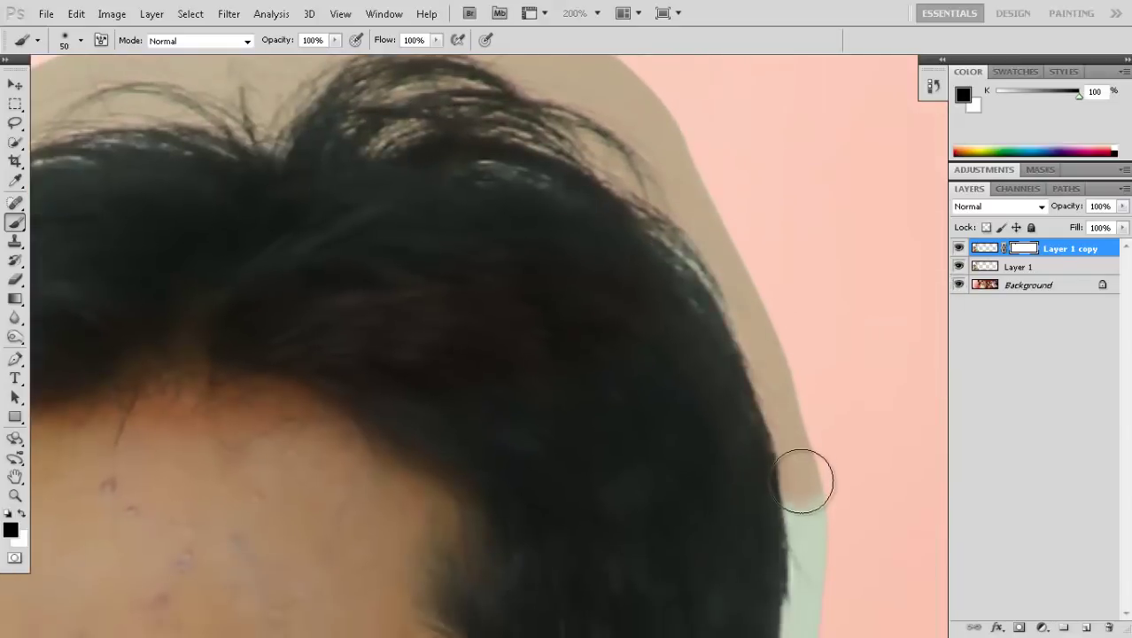
{"action": "left_click_drag", "start_coordinate": [654, 200], "coordinate": [736, 262]}
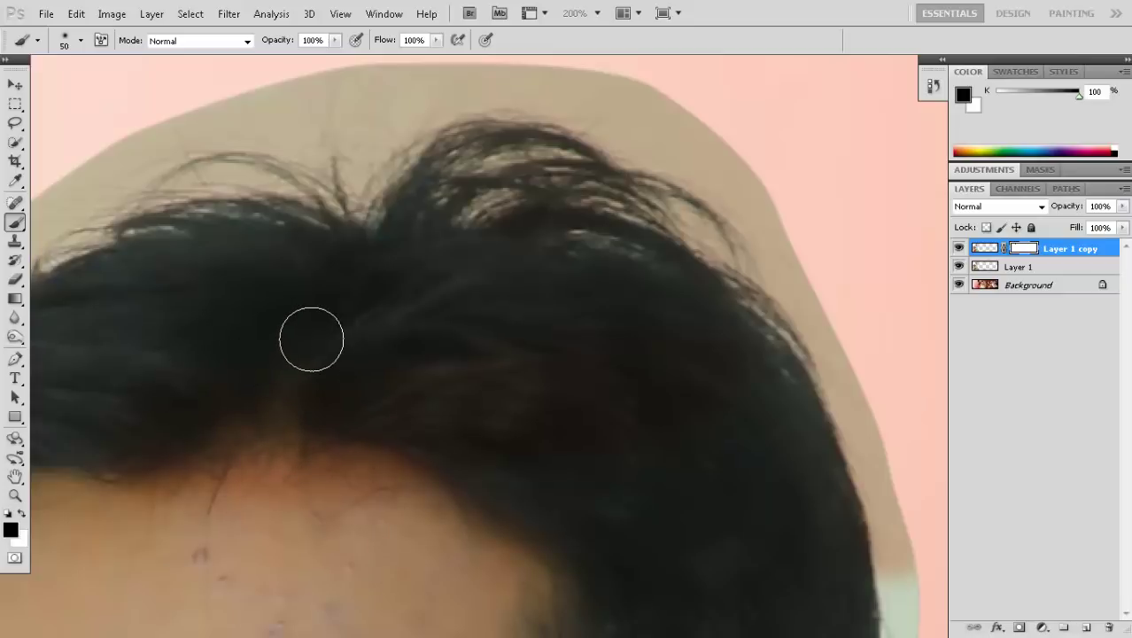
Step: Paint white on the mask to restore the forehead hairline, then return to black
{"action": "left_click", "coordinate": [22, 514]}
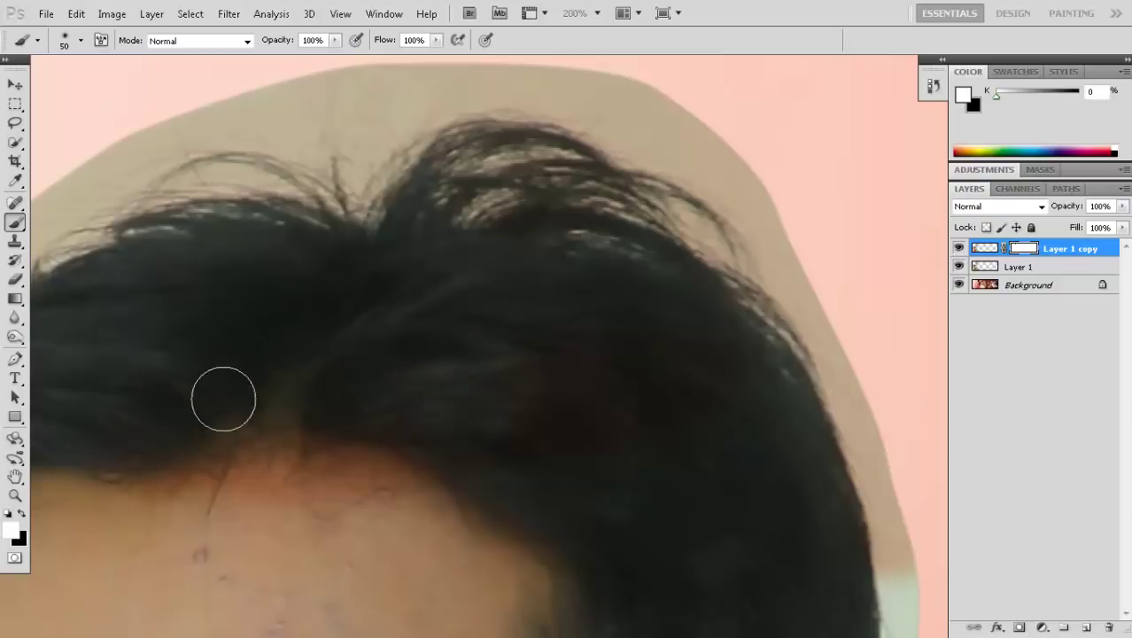
{"action": "mouse_move", "coordinate": [188, 469]}
{"action": "left_mouse_down"}
{"action": "mouse_move", "coordinate": [227, 438]}
{"action": "mouse_move", "coordinate": [448, 450]}
{"action": "mouse_move", "coordinate": [107, 470]}
{"action": "mouse_move", "coordinate": [223, 416]}
{"action": "left_mouse_up"}
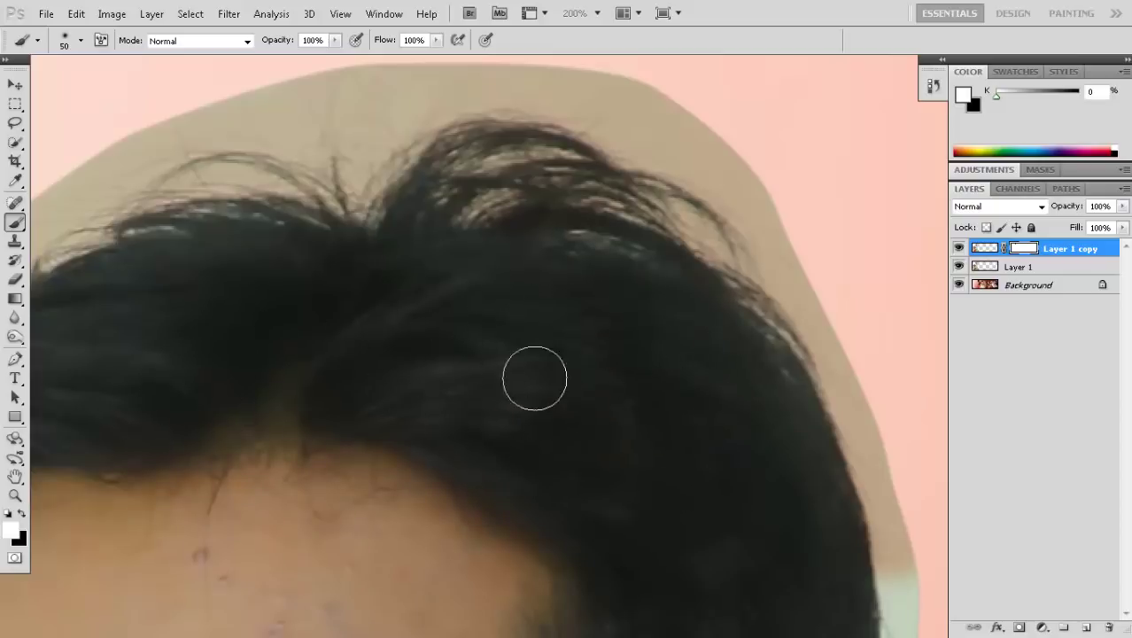
{"action": "left_click_drag", "start_coordinate": [234, 369], "coordinate": [275, 453]}
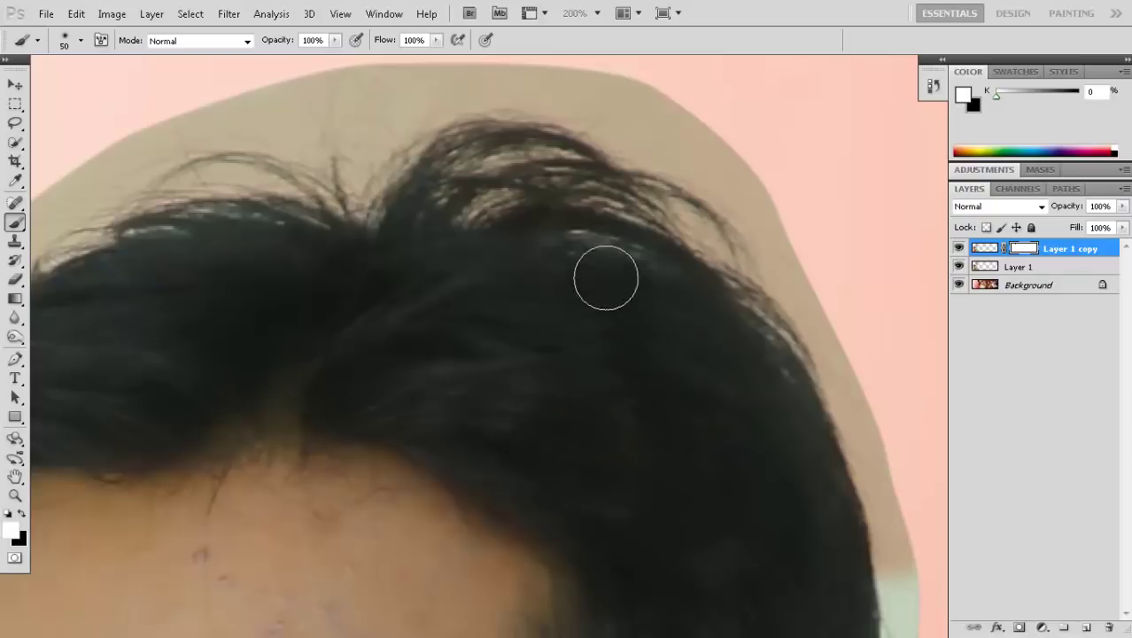
{"action": "left_click", "coordinate": [20, 514]}
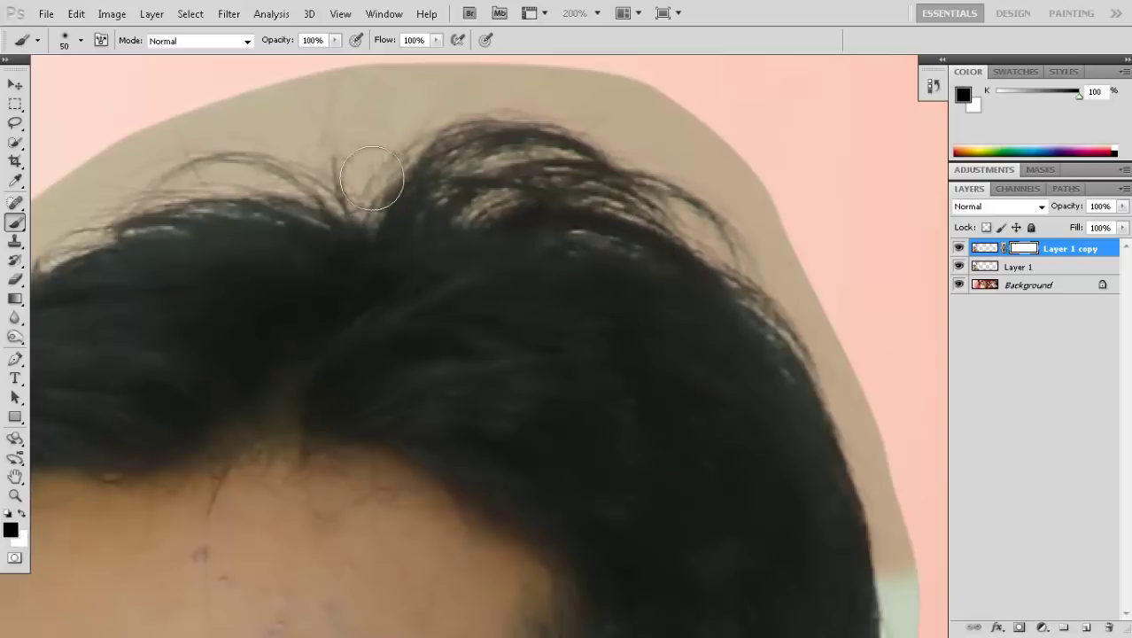
Step: Reduce the masking brush size to 21 px
{"action": "scroll", "coordinate": [738, 181], "scroll_direction": "down", "scroll_amount": 3}
{"action": "scroll", "coordinate": [738, 181], "scroll_direction": "right", "scroll_amount": 3}
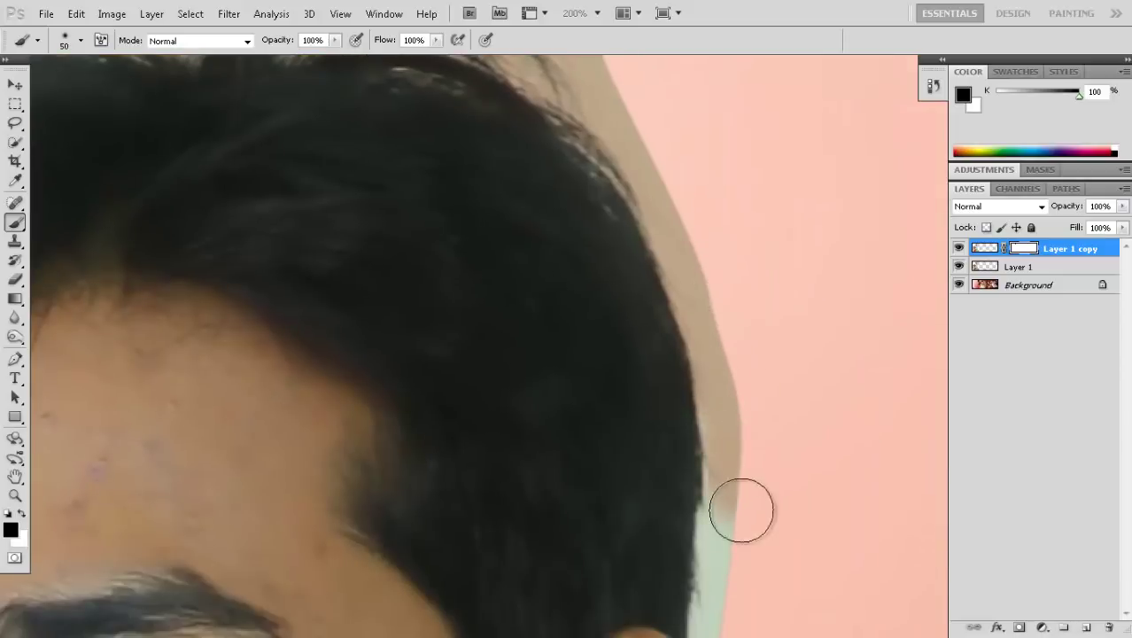
{"action": "scroll", "coordinate": [738, 416], "scroll_direction": "down", "scroll_amount": 3}
{"action": "scroll", "coordinate": [733, 319], "scroll_direction": "down", "scroll_amount": 2}
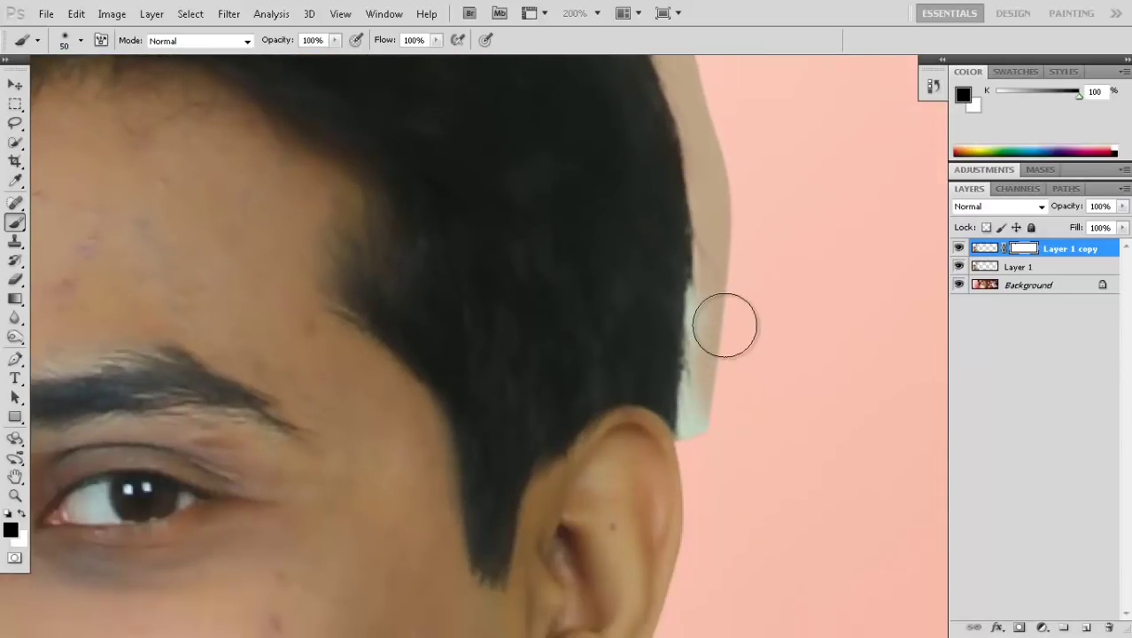
{"action": "left_click", "coordinate": [81, 41]}
{"action": "left_click_drag", "start_coordinate": [62, 85], "coordinate": [38, 86]}
{"action": "left_click", "coordinate": [693, 280]}
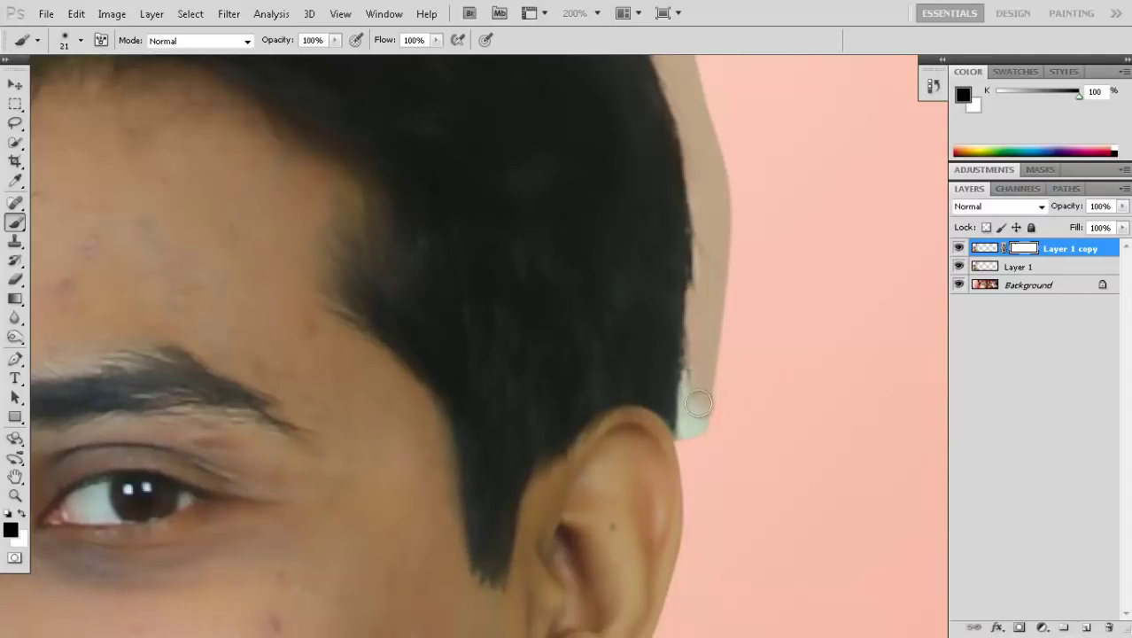
Step: Mask the pale green edge beside the hair above the ear, then pan around the crown
{"action": "mouse_move", "coordinate": [698, 404]}
{"action": "left_mouse_down"}
{"action": "mouse_move", "coordinate": [694, 372]}
{"action": "mouse_move", "coordinate": [687, 437]}
{"action": "mouse_move", "coordinate": [699, 436]}
{"action": "left_mouse_up"}
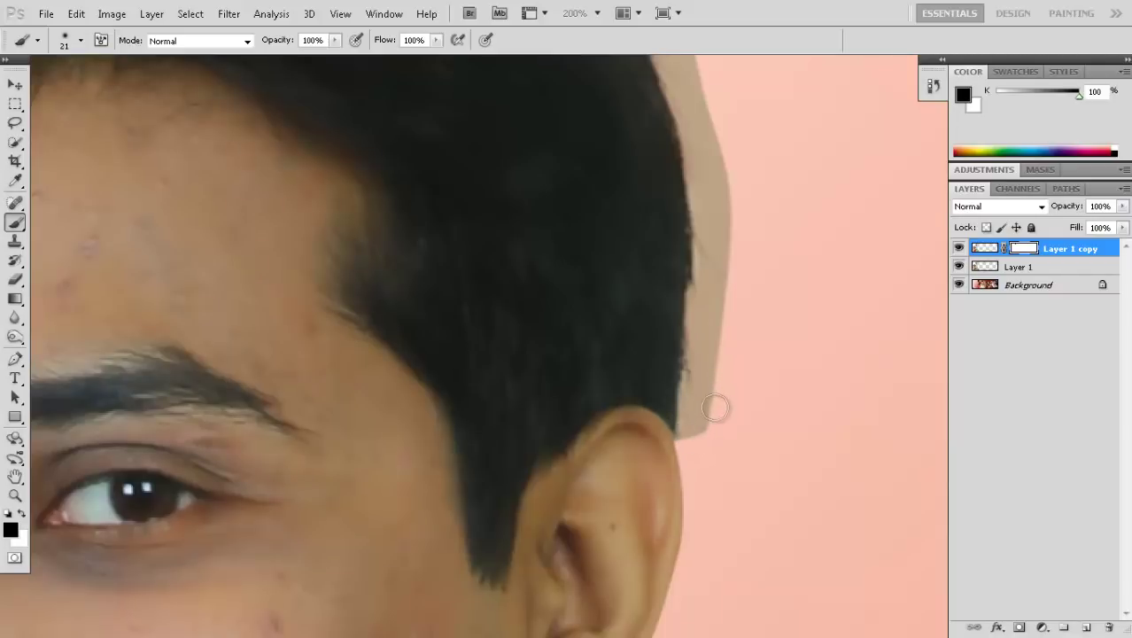
{"action": "scroll", "coordinate": [749, 363], "scroll_direction": "down", "scroll_amount": 4}
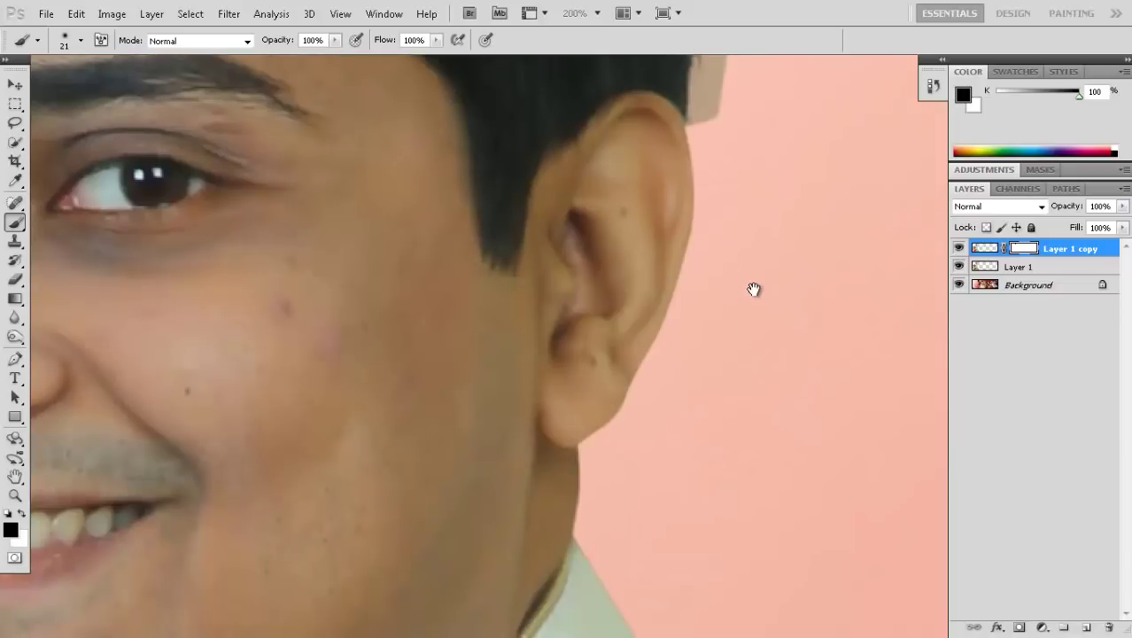
{"action": "scroll", "coordinate": [766, 404], "scroll_direction": "up", "scroll_amount": 5}
{"action": "scroll", "coordinate": [718, 301], "scroll_direction": "up", "scroll_amount": 3}
{"action": "left_click_drag", "start_coordinate": [657, 203], "coordinate": [771, 353]}
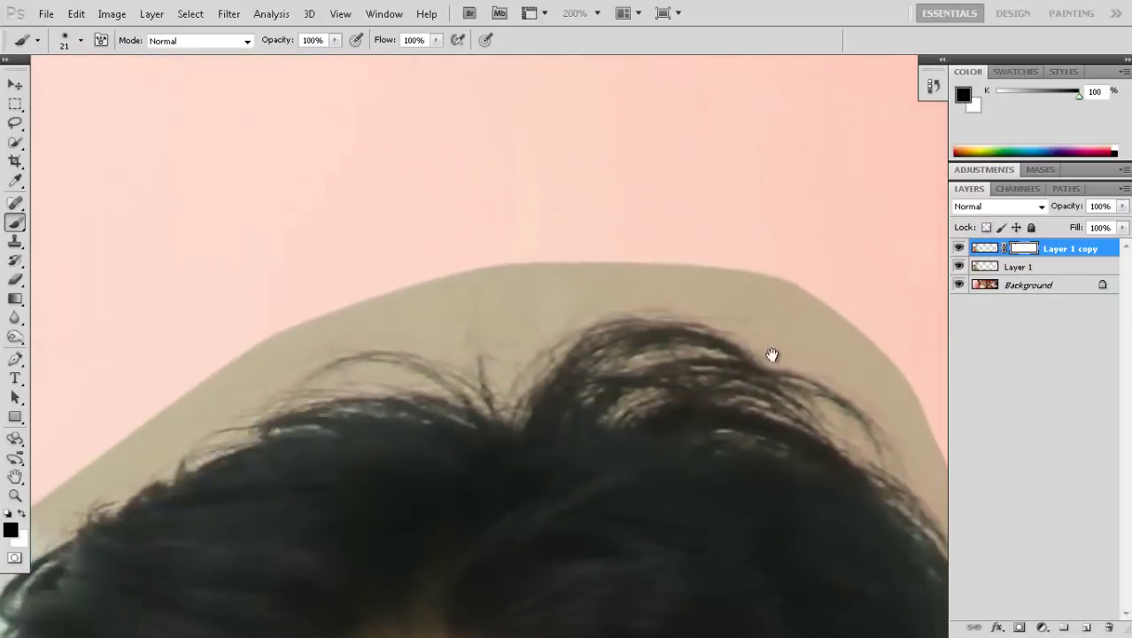
{"action": "left_click_drag", "start_coordinate": [531, 266], "coordinate": [887, 221]}
{"action": "mouse_move", "coordinate": [562, 434]}
{"action": "left_mouse_down"}
{"action": "mouse_move", "coordinate": [563, 370]}
{"action": "mouse_move", "coordinate": [577, 429]}
{"action": "left_mouse_up"}
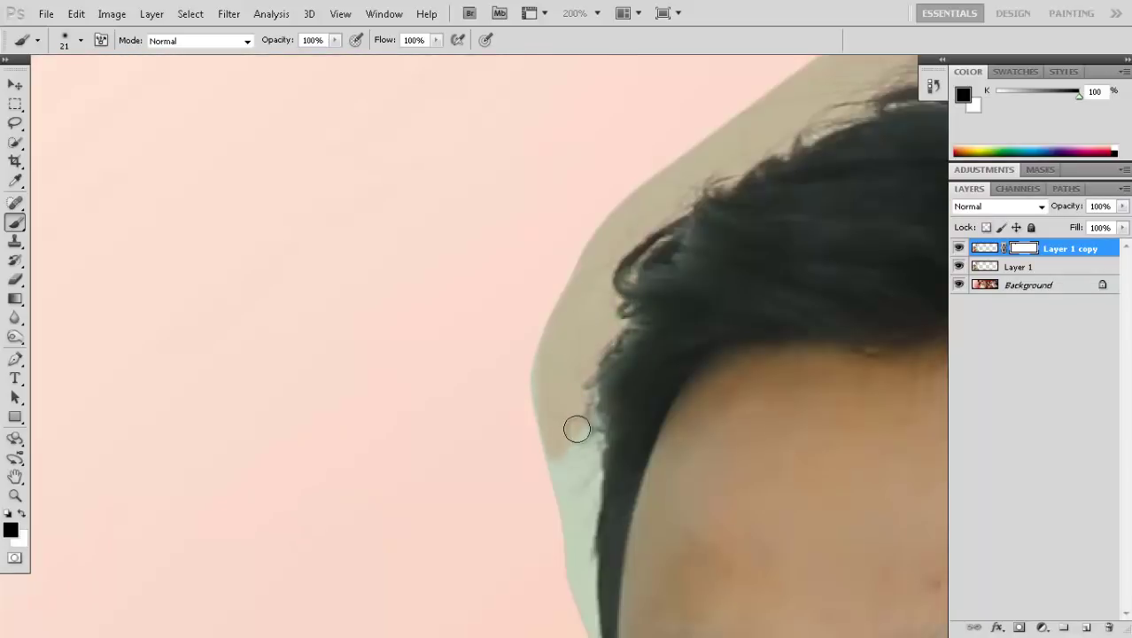
{"action": "scroll", "coordinate": [558, 381], "scroll_direction": "down", "scroll_amount": 3}
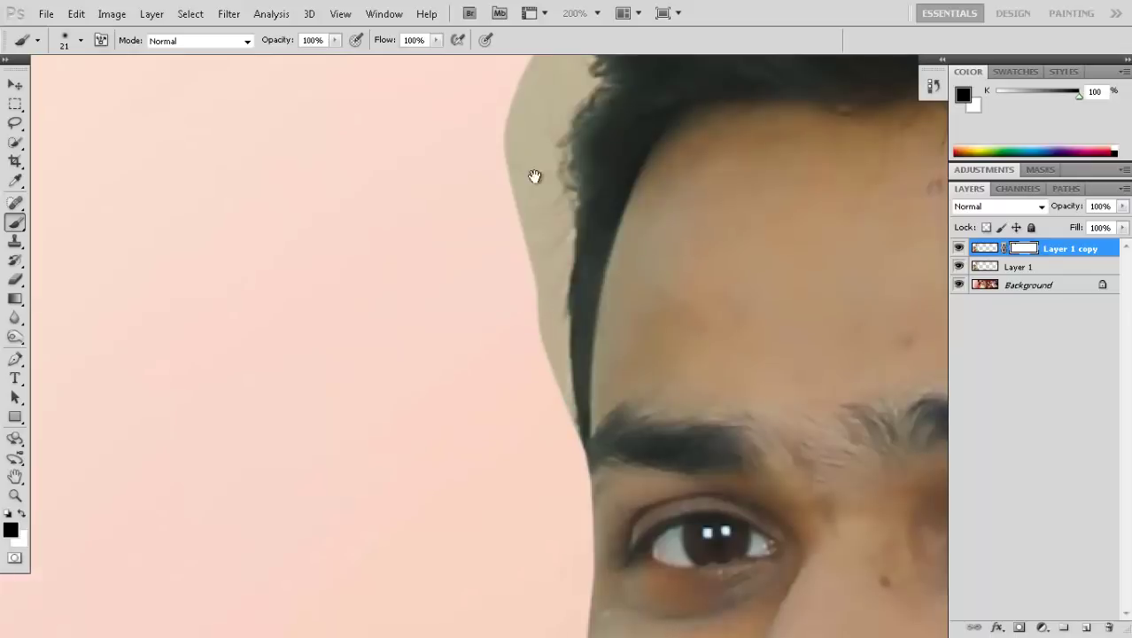
{"action": "mouse_move", "coordinate": [536, 175]}
{"action": "left_mouse_down"}
{"action": "mouse_move", "coordinate": [543, 330]}
{"action": "mouse_move", "coordinate": [525, 413]}
{"action": "left_mouse_up"}
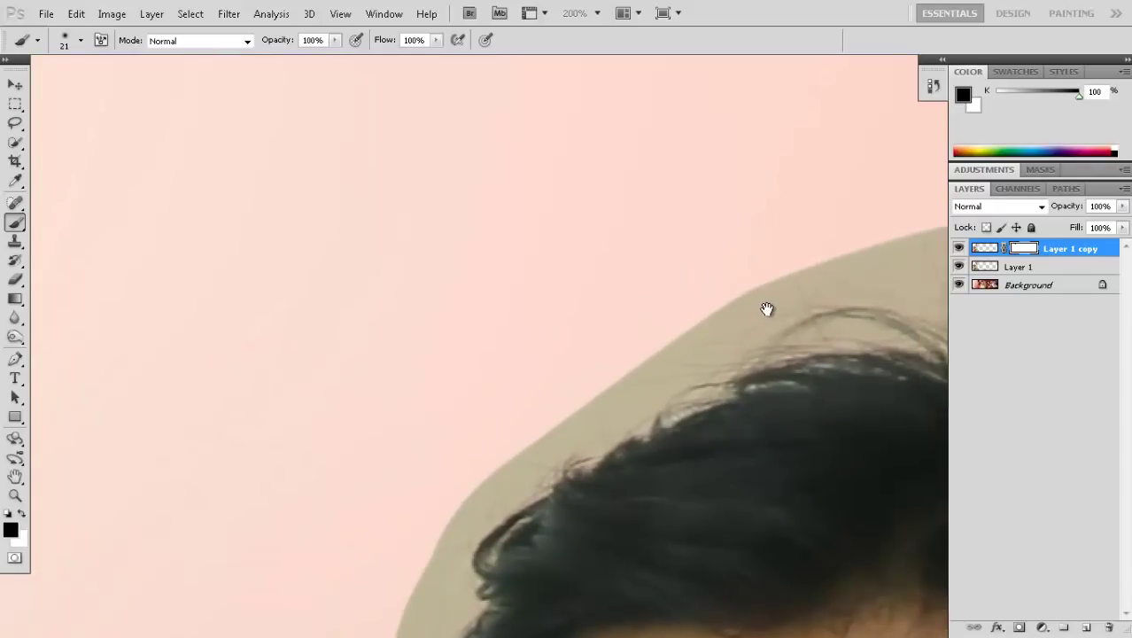
{"action": "left_click_drag", "start_coordinate": [726, 289], "coordinate": [666, 288]}
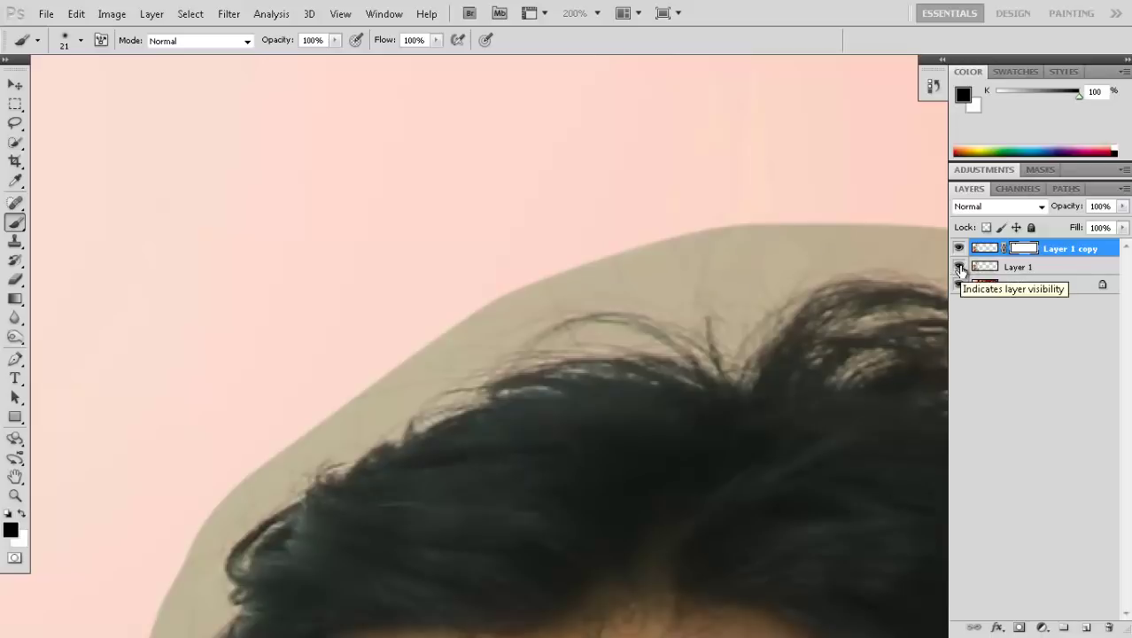
Step: Check the hair edge by toggling Layer 1, then mask green along the woman's top hairline
{"action": "left_click", "coordinate": [959, 267]}
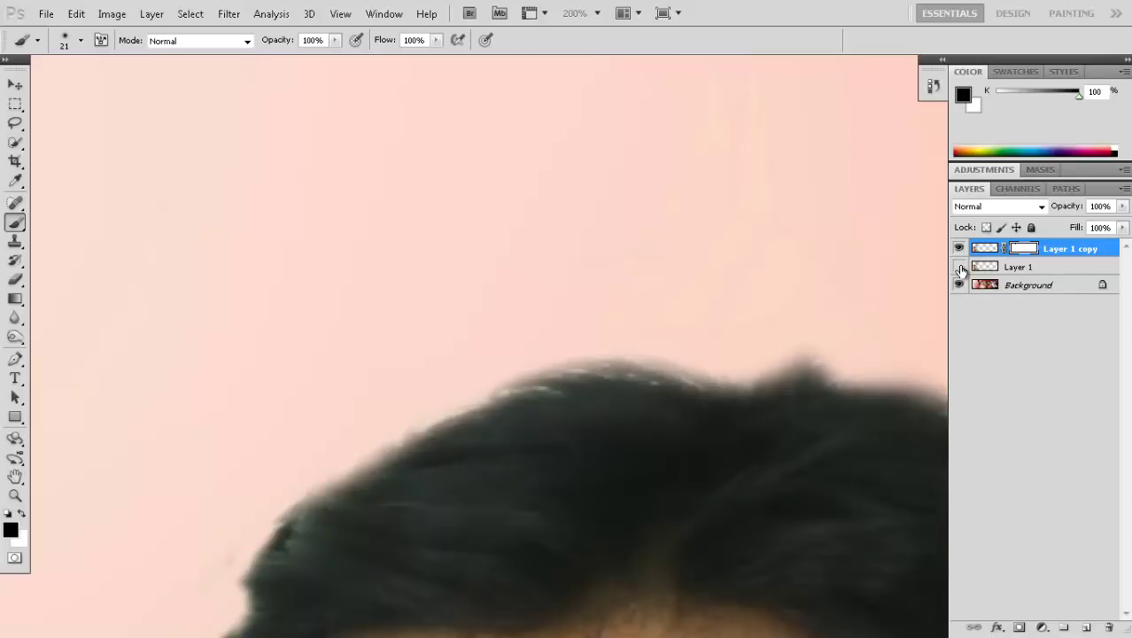
{"action": "left_click", "coordinate": [959, 267]}
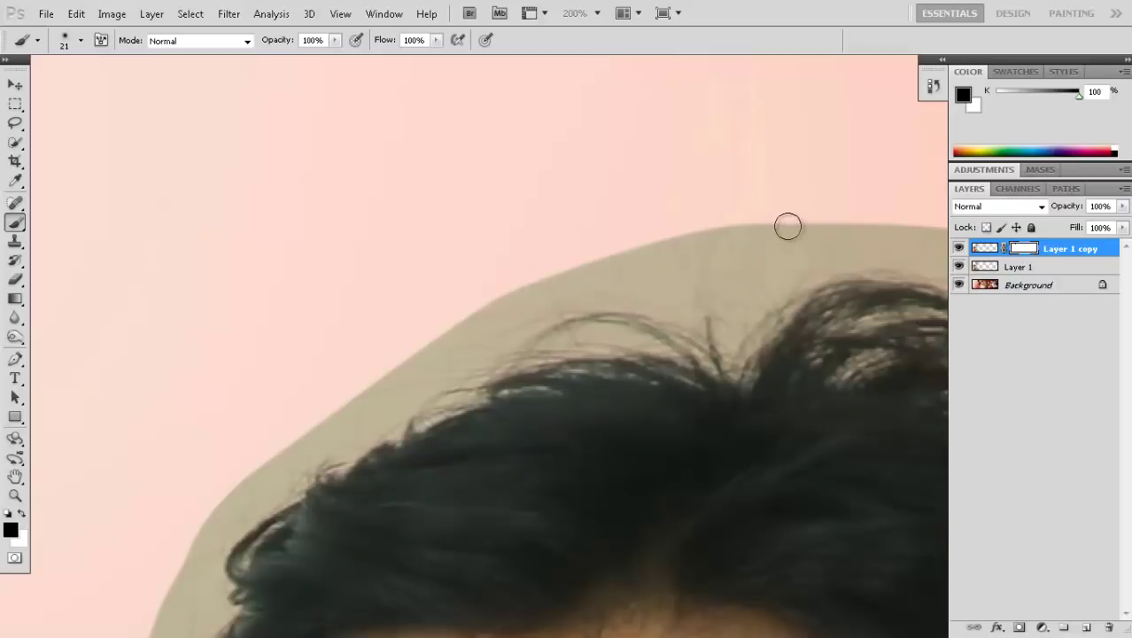
{"action": "mouse_move", "coordinate": [189, 467]}
{"action": "left_mouse_down"}
{"action": "mouse_move", "coordinate": [428, 413]}
{"action": "mouse_move", "coordinate": [528, 330]}
{"action": "left_mouse_up"}
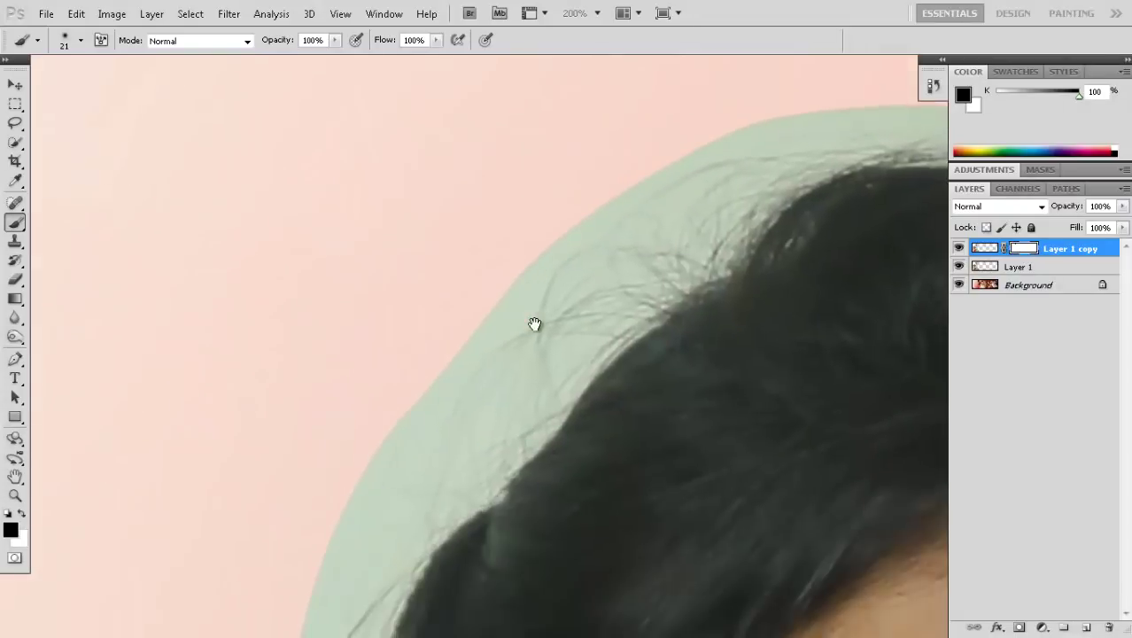
{"action": "mouse_move", "coordinate": [455, 366]}
{"action": "left_mouse_down"}
{"action": "mouse_move", "coordinate": [697, 162]}
{"action": "mouse_move", "coordinate": [510, 399]}
{"action": "mouse_move", "coordinate": [656, 149]}
{"action": "mouse_move", "coordinate": [624, 240]}
{"action": "mouse_move", "coordinate": [657, 284]}
{"action": "mouse_move", "coordinate": [675, 232]}
{"action": "mouse_move", "coordinate": [520, 342]}
{"action": "mouse_move", "coordinate": [523, 415]}
{"action": "mouse_move", "coordinate": [561, 397]}
{"action": "mouse_move", "coordinate": [465, 481]}
{"action": "mouse_move", "coordinate": [475, 498]}
{"action": "mouse_move", "coordinate": [420, 521]}
{"action": "mouse_move", "coordinate": [498, 311]}
{"action": "mouse_move", "coordinate": [445, 336]}
{"action": "mouse_move", "coordinate": [634, 260]}
{"action": "left_mouse_up"}
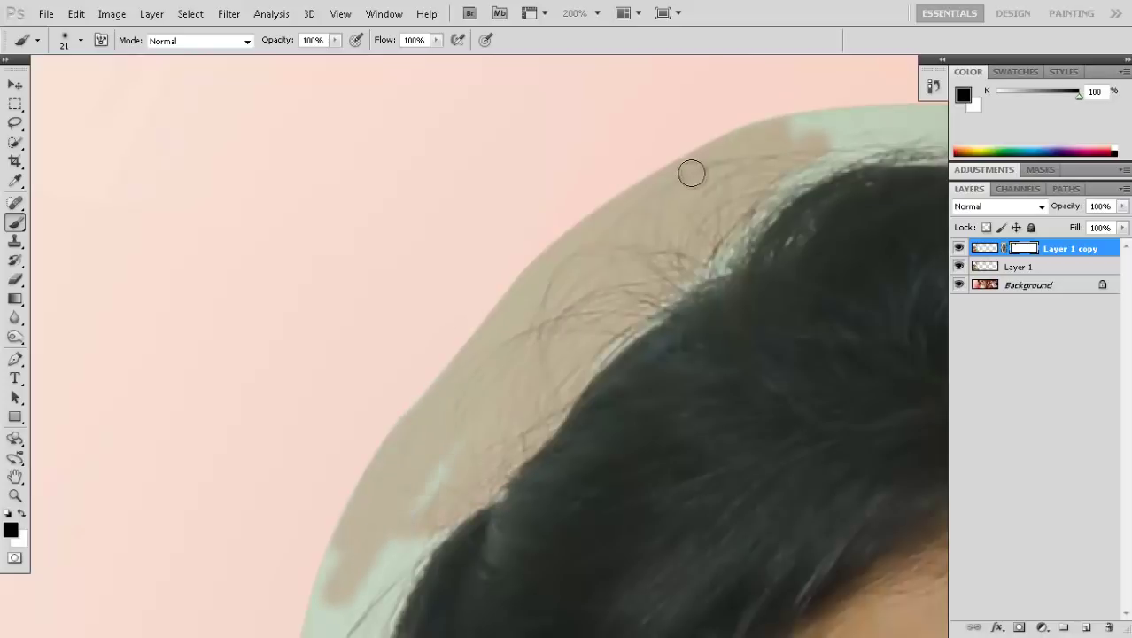
{"action": "mouse_move", "coordinate": [690, 172]}
{"action": "left_mouse_down"}
{"action": "mouse_move", "coordinate": [764, 177]}
{"action": "mouse_move", "coordinate": [847, 124]}
{"action": "left_mouse_up"}
Step: Enlarge the brush to 57 px and mask the green halo along the shoulder edge
{"action": "left_click", "coordinate": [80, 40]}
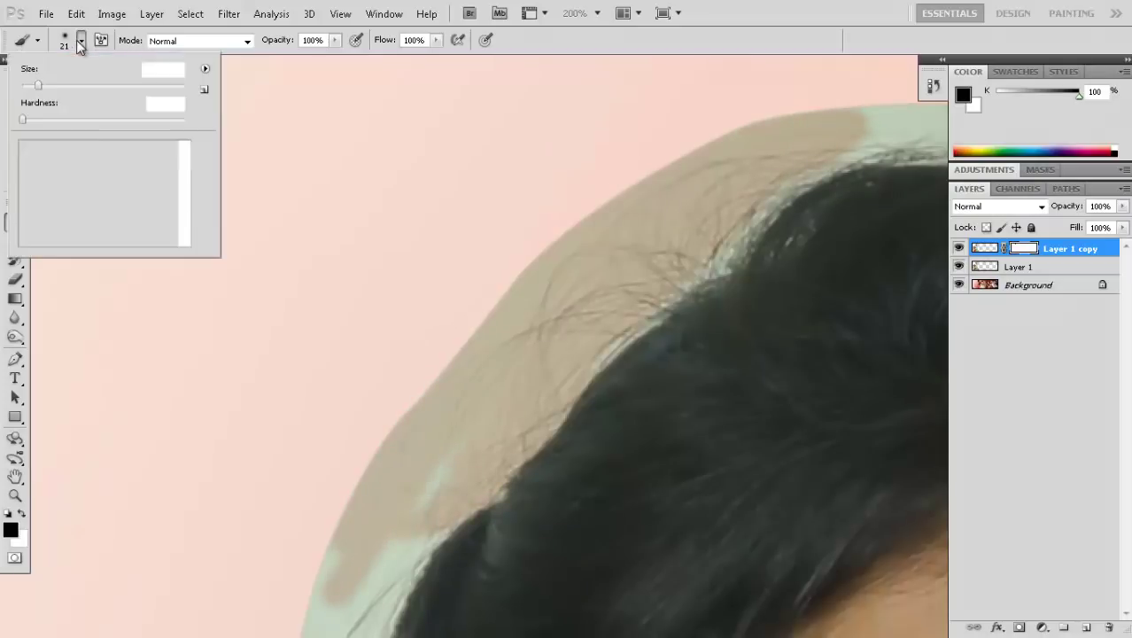
{"action": "mouse_move", "coordinate": [58, 89]}
{"action": "left_mouse_down"}
{"action": "mouse_move", "coordinate": [40, 84]}
{"action": "mouse_move", "coordinate": [67, 89]}
{"action": "left_mouse_up"}
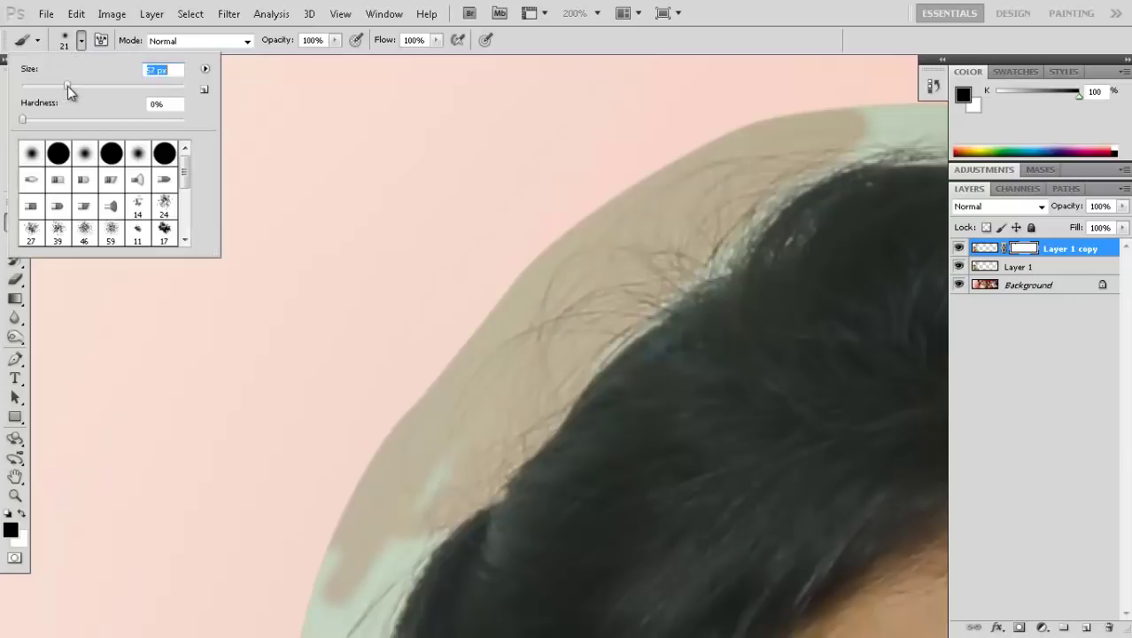
{"action": "key", "text": "Return"}
{"action": "scroll", "coordinate": [551, 324], "scroll_direction": "down", "scroll_amount": 3}
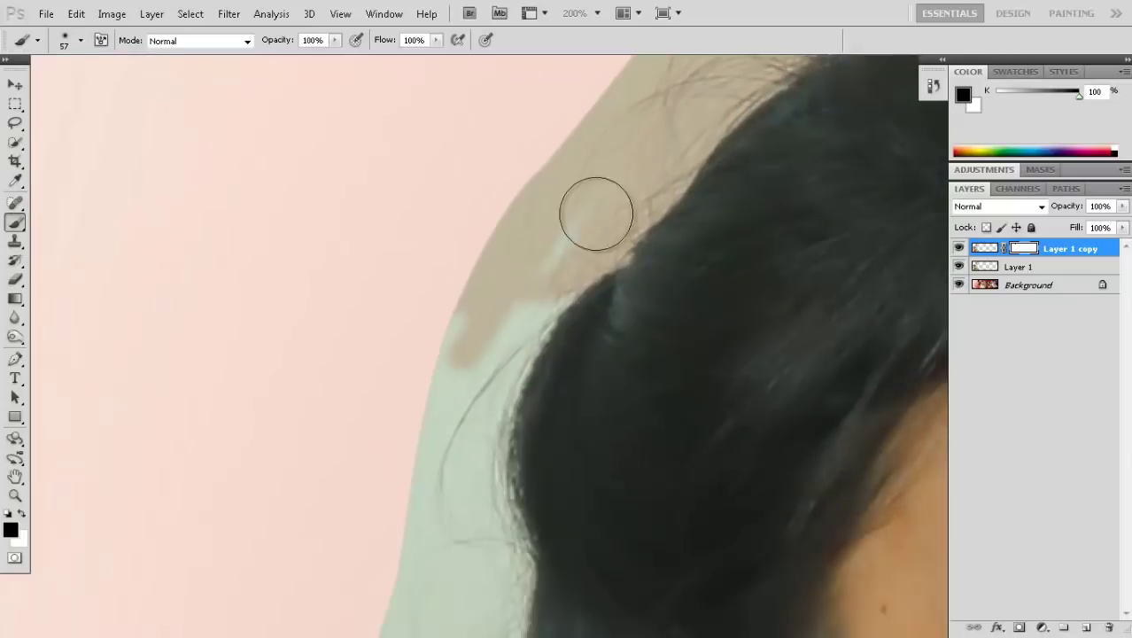
{"action": "scroll", "coordinate": [532, 274], "scroll_direction": "down", "scroll_amount": 3}
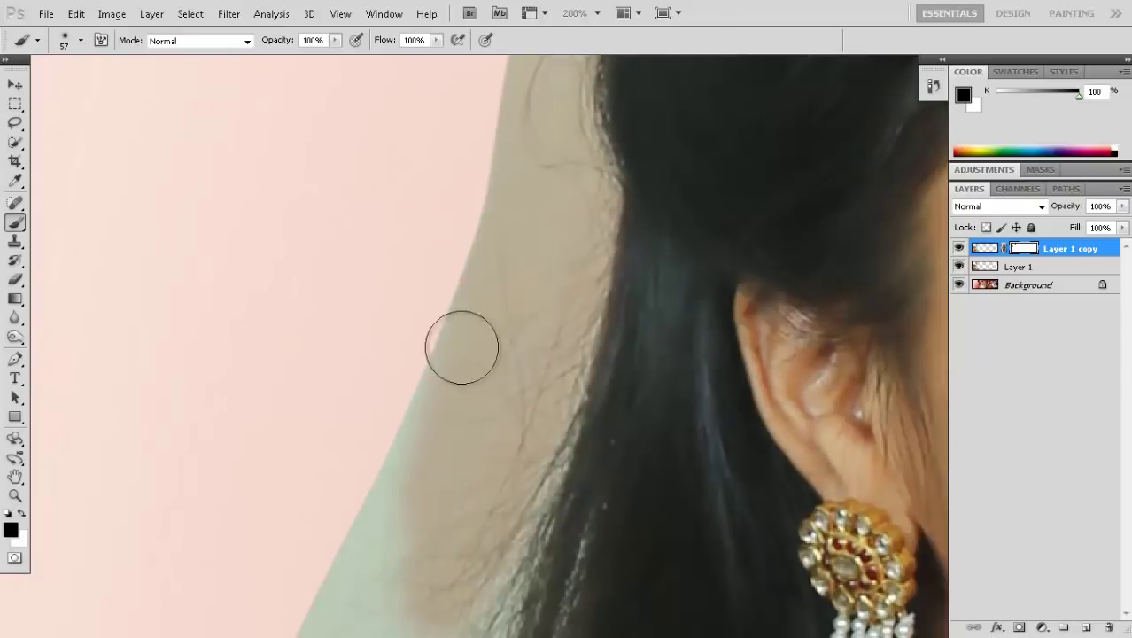
{"action": "scroll", "coordinate": [463, 344], "scroll_direction": "down", "scroll_amount": 2}
{"action": "mouse_move", "coordinate": [401, 300]}
{"action": "left_mouse_down"}
{"action": "mouse_move", "coordinate": [349, 612]}
{"action": "mouse_move", "coordinate": [297, 624]}
{"action": "left_mouse_up"}
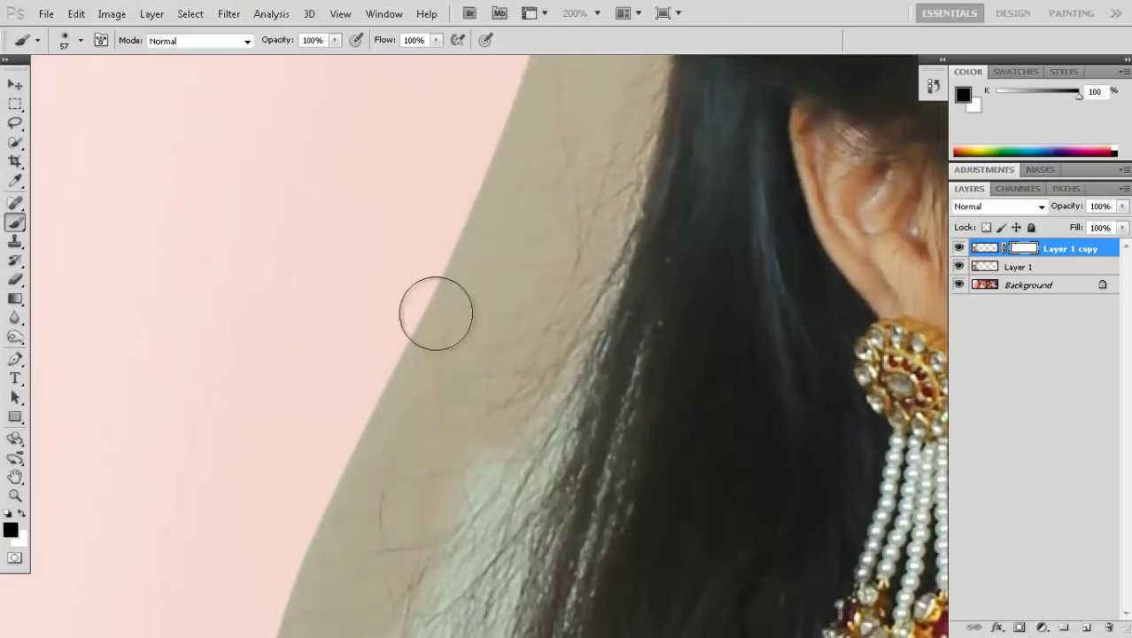
{"action": "left_click_drag", "start_coordinate": [527, 479], "coordinate": [567, 399]}
{"action": "left_click_drag", "start_coordinate": [600, 292], "coordinate": [603, 363]}
Step: Mask the remaining green near the shoulder, then pan to the earring and red garment
{"action": "scroll", "coordinate": [532, 480], "scroll_direction": "down", "scroll_amount": 3}
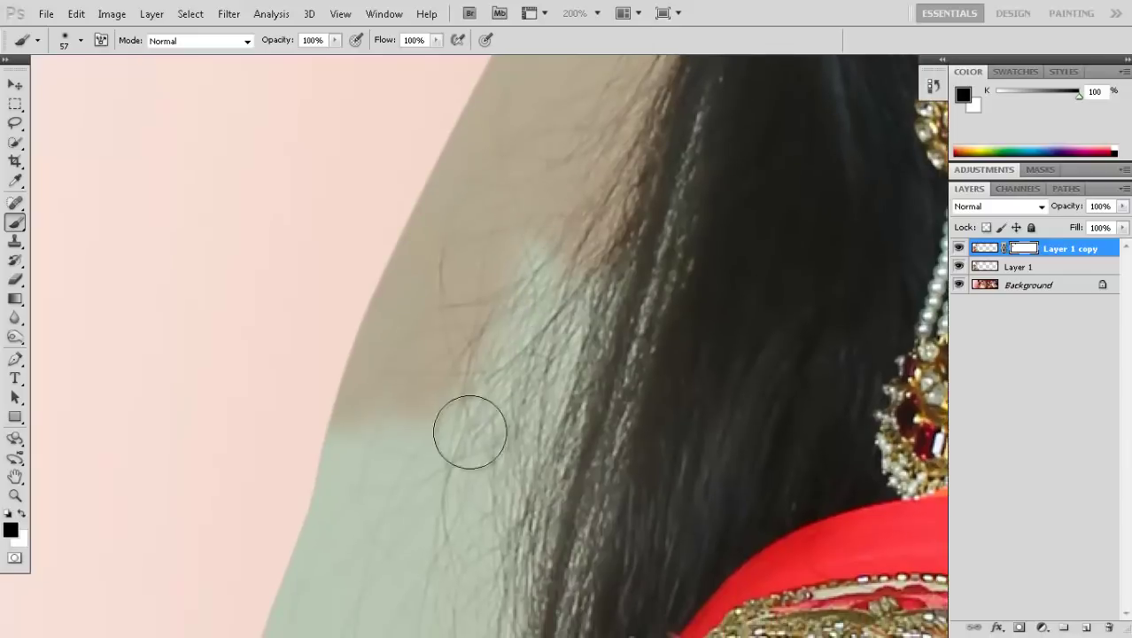
{"action": "mouse_move", "coordinate": [468, 429]}
{"action": "left_mouse_down"}
{"action": "mouse_move", "coordinate": [397, 473]}
{"action": "mouse_move", "coordinate": [305, 589]}
{"action": "left_mouse_up"}
{"action": "scroll", "coordinate": [369, 407], "scroll_direction": "down", "scroll_amount": 3}
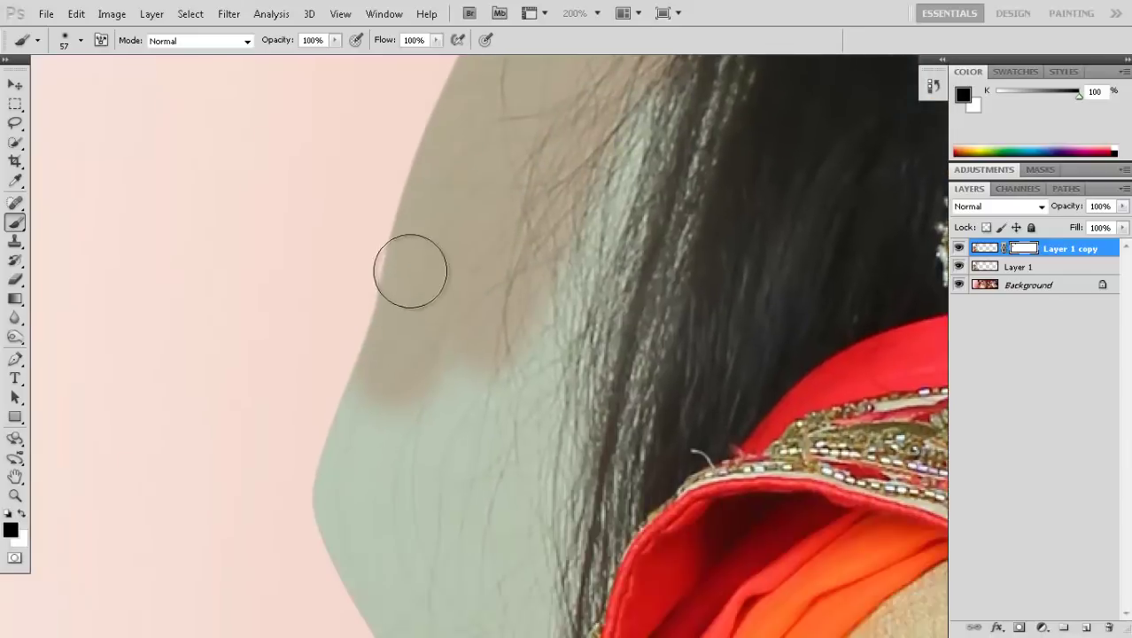
{"action": "mouse_move", "coordinate": [409, 268]}
{"action": "left_mouse_down"}
{"action": "mouse_move", "coordinate": [392, 356]}
{"action": "mouse_move", "coordinate": [420, 443]}
{"action": "mouse_move", "coordinate": [409, 448]}
{"action": "mouse_move", "coordinate": [389, 253]}
{"action": "left_mouse_up"}
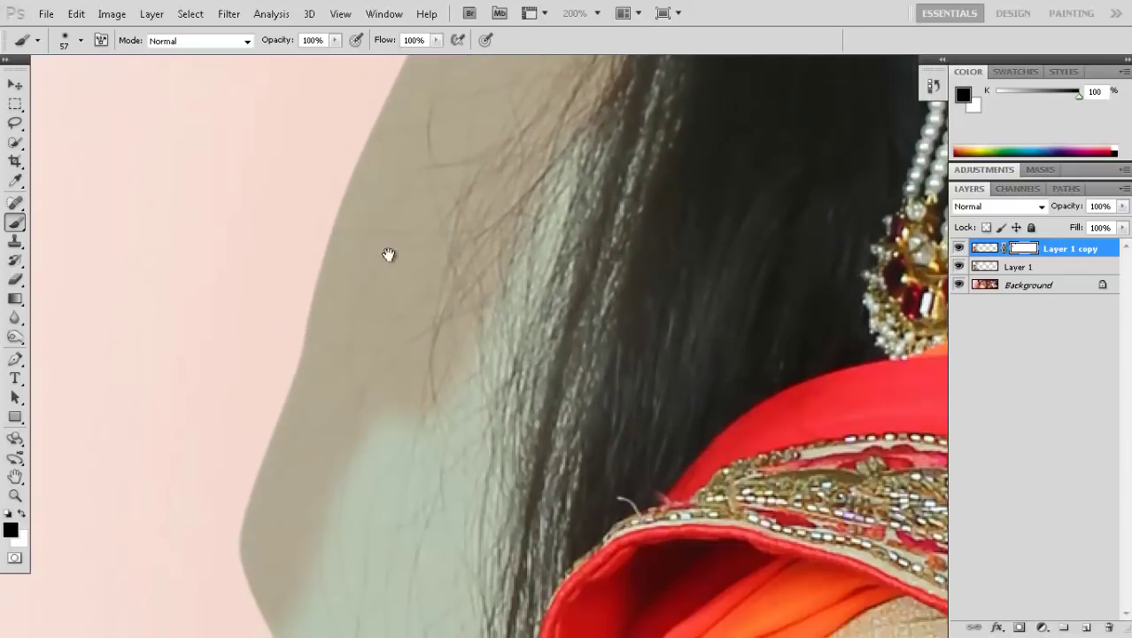
{"action": "mouse_move", "coordinate": [464, 411]}
{"action": "left_mouse_down"}
{"action": "mouse_move", "coordinate": [543, 217]}
{"action": "mouse_move", "coordinate": [404, 328]}
{"action": "mouse_move", "coordinate": [417, 243]}
{"action": "mouse_move", "coordinate": [412, 296]}
{"action": "left_mouse_up"}
{"action": "left_click_drag", "start_coordinate": [420, 436], "coordinate": [531, 164]}
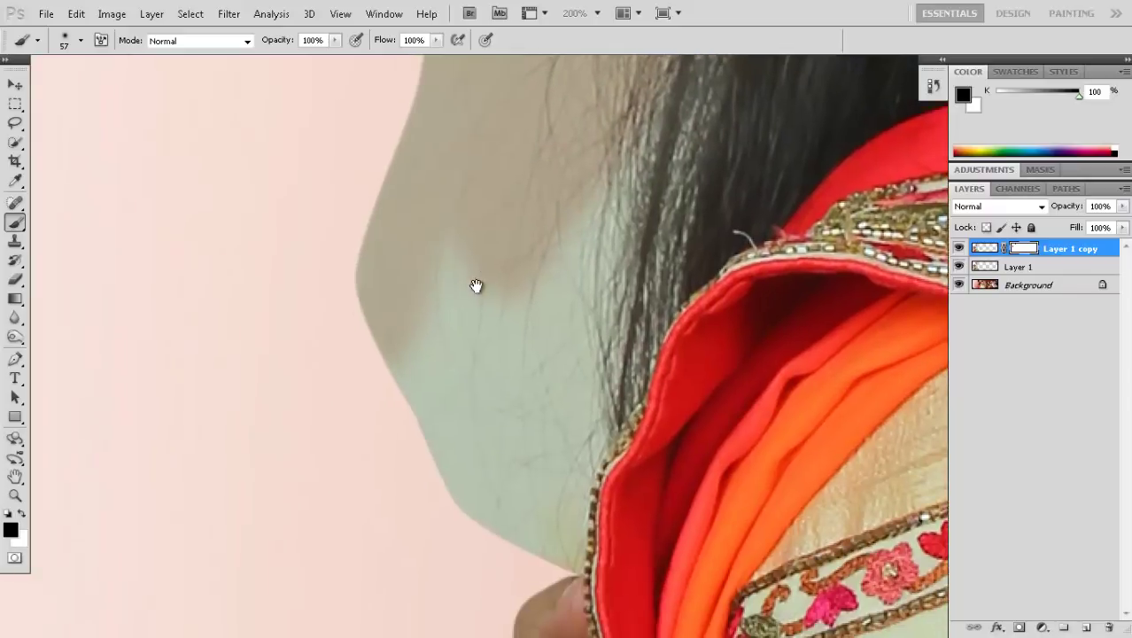
{"action": "left_click_drag", "start_coordinate": [395, 441], "coordinate": [478, 223]}
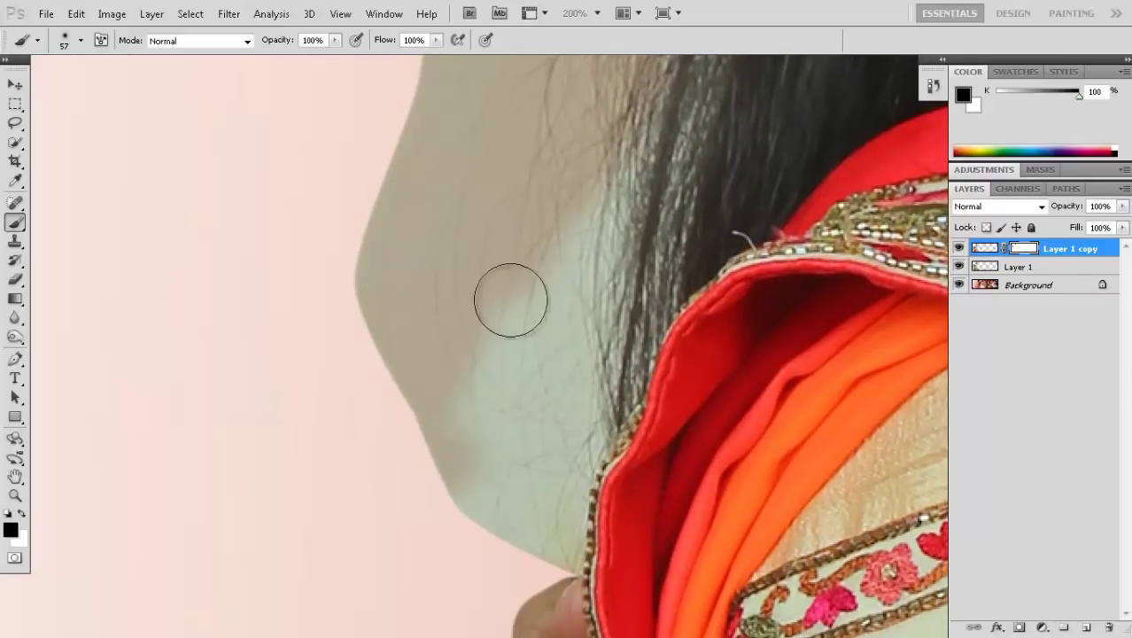
Step: Turn the green shoulder area beige, cleaning the hair edge down to the shoulder
{"action": "left_click_drag", "start_coordinate": [510, 298], "coordinate": [501, 425]}
{"action": "left_click_drag", "start_coordinate": [576, 127], "coordinate": [533, 359]}
{"action": "mouse_move", "coordinate": [612, 124]}
{"action": "left_mouse_down"}
{"action": "mouse_move", "coordinate": [546, 519]}
{"action": "mouse_move", "coordinate": [518, 385]}
{"action": "mouse_move", "coordinate": [480, 498]}
{"action": "mouse_move", "coordinate": [532, 527]}
{"action": "left_mouse_up"}
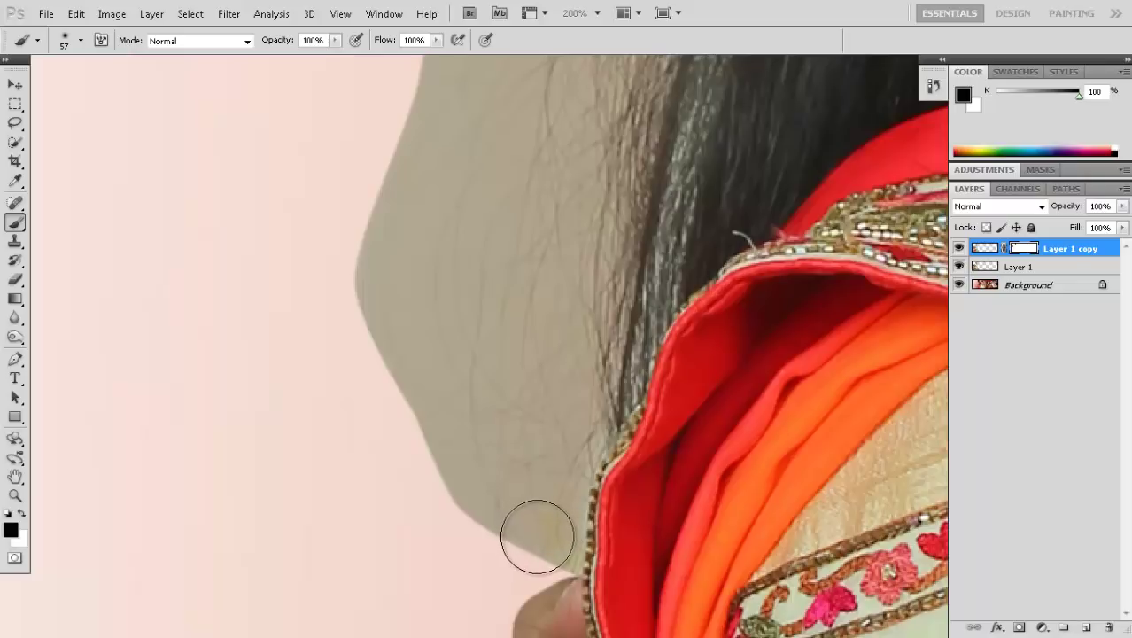
{"action": "left_click_drag", "start_coordinate": [536, 327], "coordinate": [491, 473]}
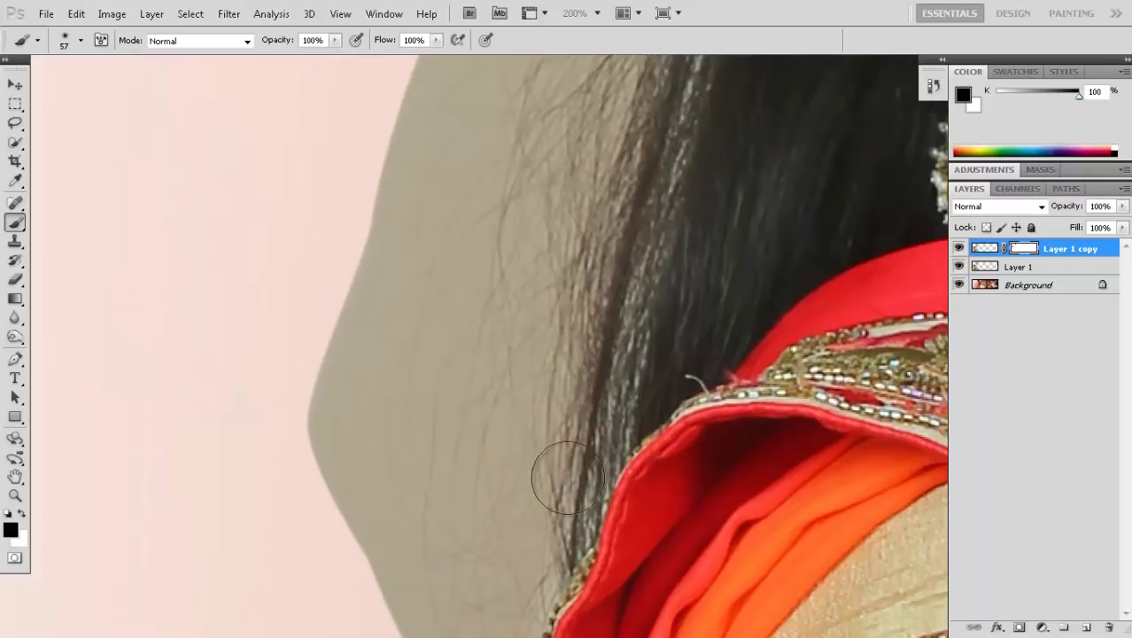
{"action": "left_click_drag", "start_coordinate": [606, 243], "coordinate": [544, 513]}
{"action": "left_click_drag", "start_coordinate": [512, 311], "coordinate": [470, 519]}
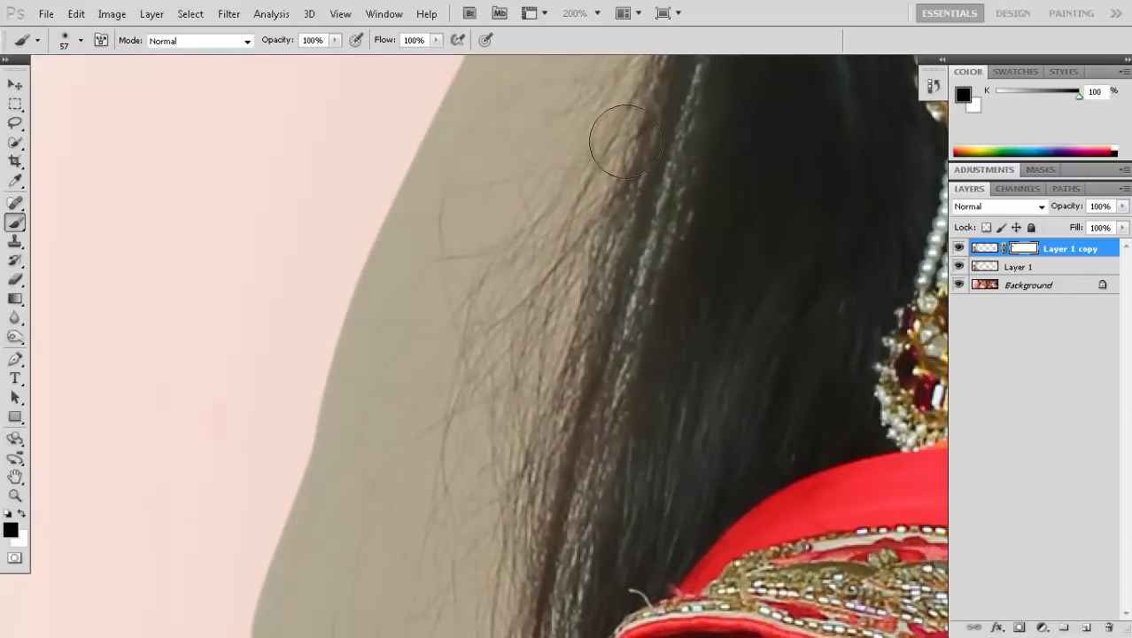
Step: Mask the green band along the woman's hair crest and right hair edge
{"action": "left_click_drag", "start_coordinate": [577, 362], "coordinate": [519, 404]}
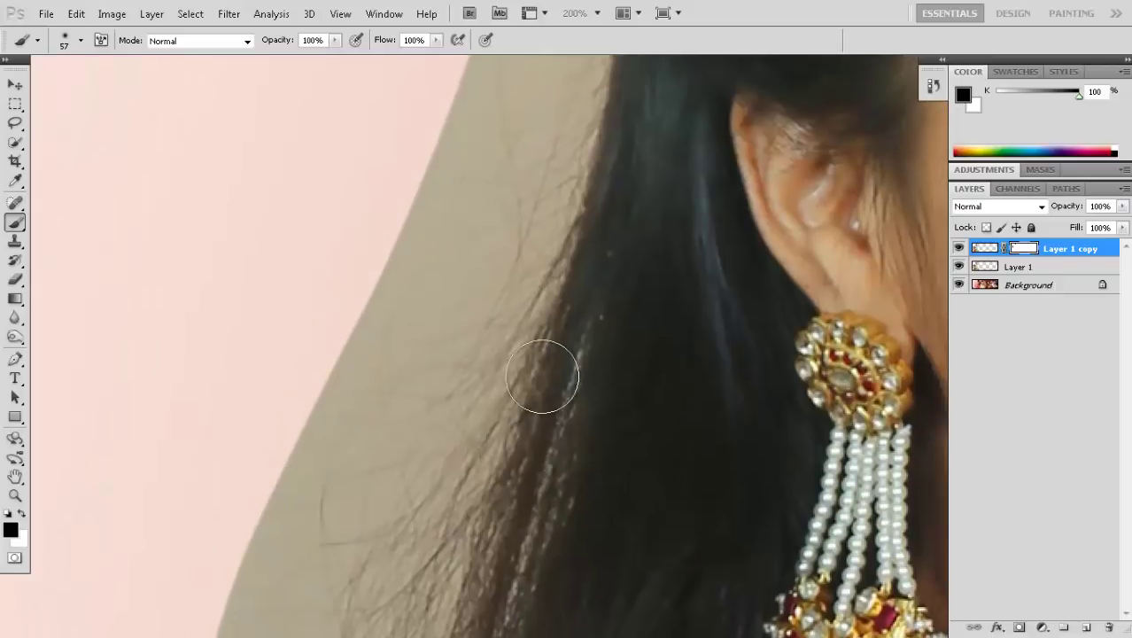
{"action": "mouse_move", "coordinate": [557, 334]}
{"action": "left_mouse_down"}
{"action": "mouse_move", "coordinate": [508, 427]}
{"action": "mouse_move", "coordinate": [453, 435]}
{"action": "left_mouse_up"}
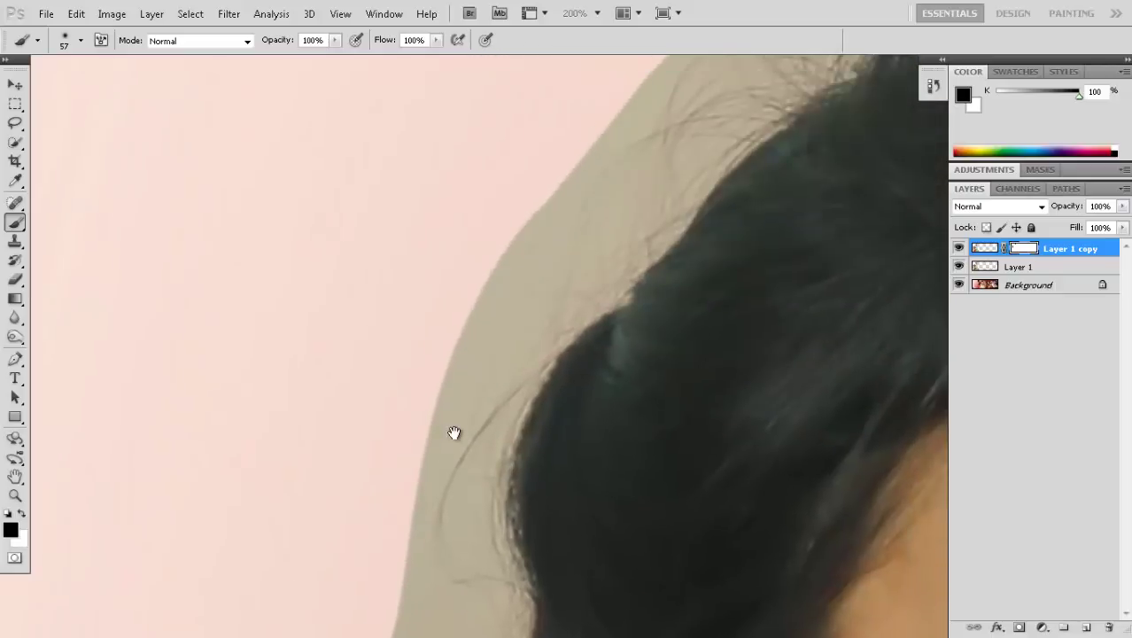
{"action": "mouse_move", "coordinate": [554, 278]}
{"action": "left_mouse_down"}
{"action": "mouse_move", "coordinate": [457, 344]}
{"action": "mouse_move", "coordinate": [241, 395]}
{"action": "left_mouse_up"}
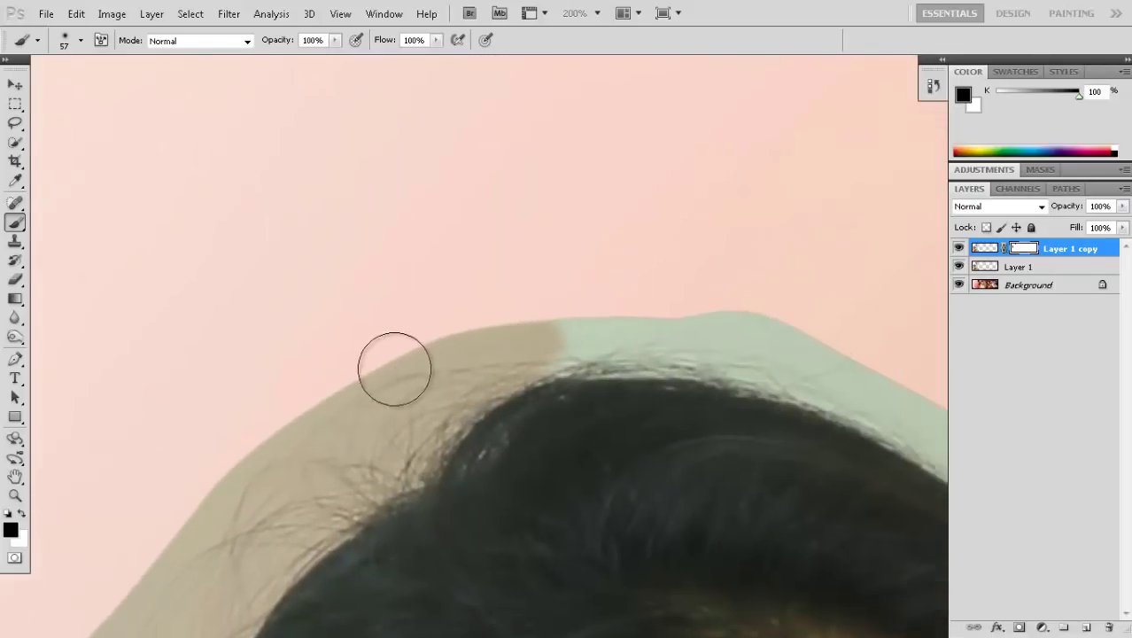
{"action": "mouse_move", "coordinate": [394, 369]}
{"action": "left_mouse_down"}
{"action": "mouse_move", "coordinate": [693, 311]}
{"action": "mouse_move", "coordinate": [610, 333]}
{"action": "mouse_move", "coordinate": [602, 246]}
{"action": "mouse_move", "coordinate": [445, 193]}
{"action": "left_mouse_up"}
{"action": "mouse_move", "coordinate": [467, 235]}
{"action": "left_mouse_down"}
{"action": "mouse_move", "coordinate": [682, 311]}
{"action": "mouse_move", "coordinate": [442, 223]}
{"action": "left_mouse_up"}
{"action": "mouse_move", "coordinate": [525, 247]}
{"action": "left_mouse_down"}
{"action": "mouse_move", "coordinate": [738, 346]}
{"action": "mouse_move", "coordinate": [539, 249]}
{"action": "left_mouse_up"}
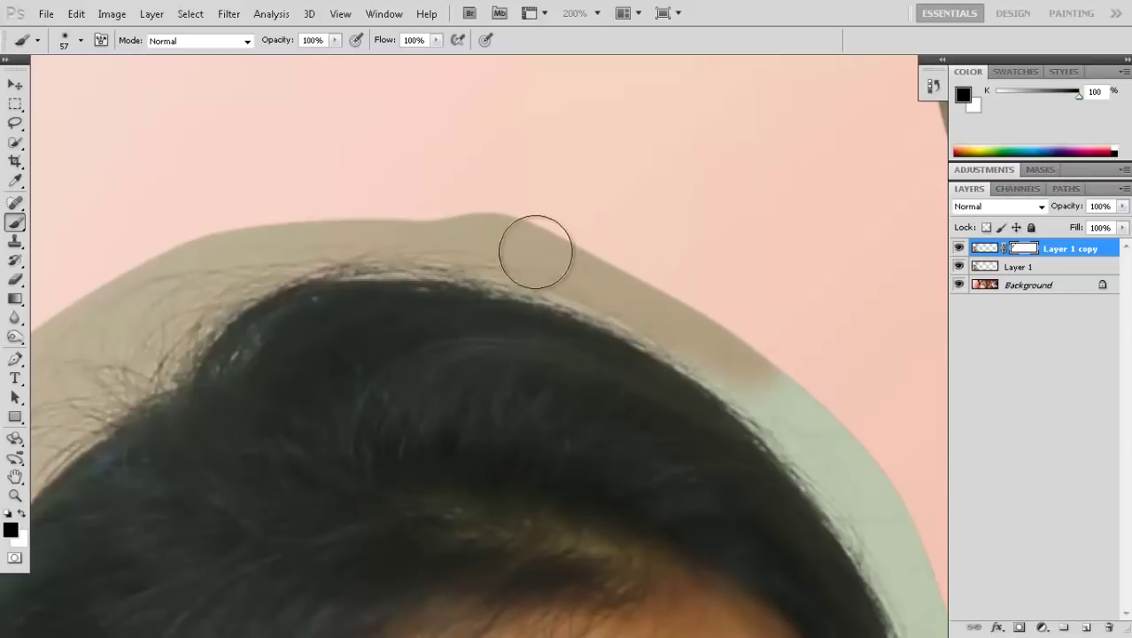
{"action": "mouse_move", "coordinate": [691, 288]}
{"action": "left_mouse_down"}
{"action": "mouse_move", "coordinate": [536, 171]}
{"action": "mouse_move", "coordinate": [726, 346]}
{"action": "mouse_move", "coordinate": [575, 202]}
{"action": "left_mouse_up"}
Step: Cover the remaining green band down the hair edge and along the forehead
{"action": "mouse_move", "coordinate": [609, 236]}
{"action": "left_mouse_down"}
{"action": "mouse_move", "coordinate": [746, 404]}
{"action": "mouse_move", "coordinate": [702, 324]}
{"action": "left_mouse_up"}
{"action": "left_click_drag", "start_coordinate": [781, 449], "coordinate": [695, 295]}
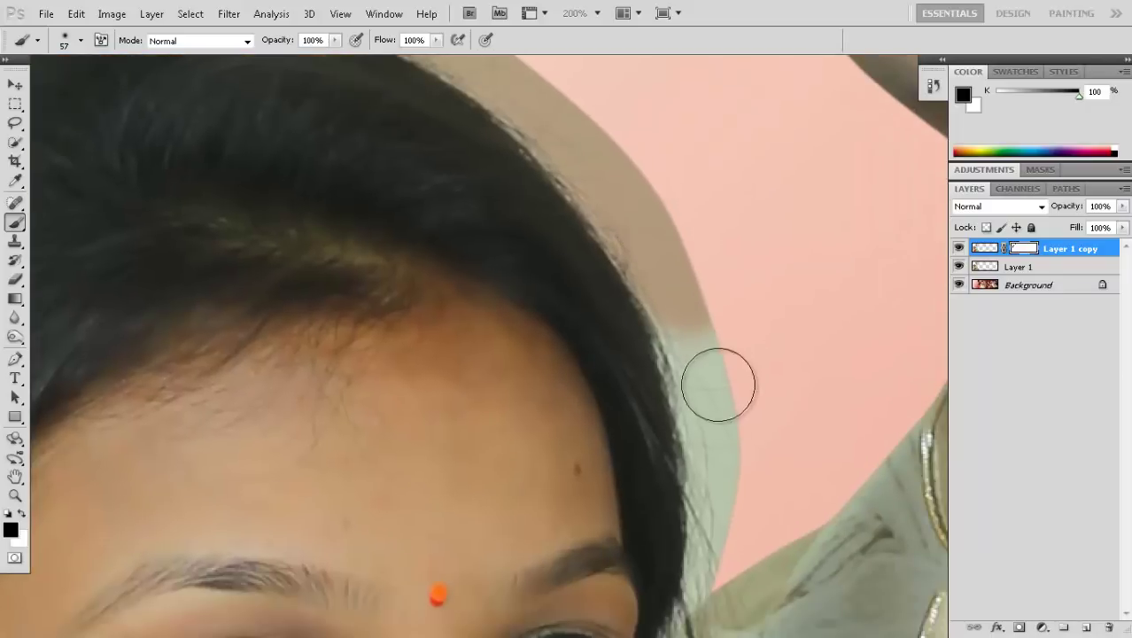
{"action": "left_click_drag", "start_coordinate": [717, 378], "coordinate": [736, 460]}
{"action": "left_click_drag", "start_coordinate": [736, 461], "coordinate": [702, 273]}
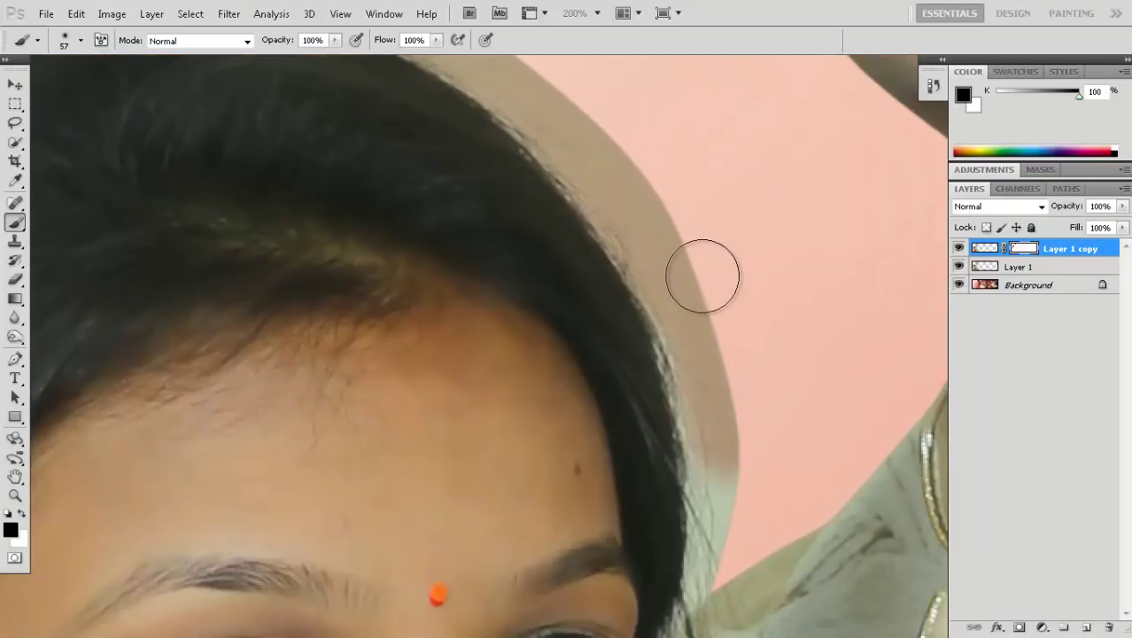
{"action": "left_click", "coordinate": [730, 464]}
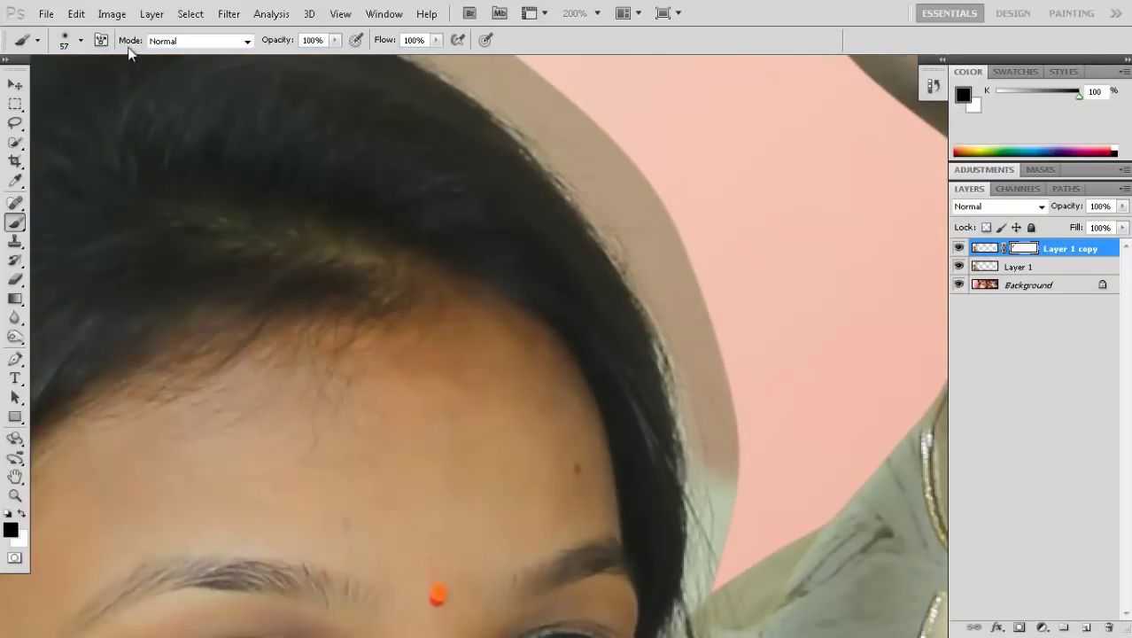
Step: Shrink the soft masking brush from 23 px down to about 10 px
{"action": "left_click", "coordinate": [82, 41]}
{"action": "left_click_drag", "start_coordinate": [65, 84], "coordinate": [40, 86]}
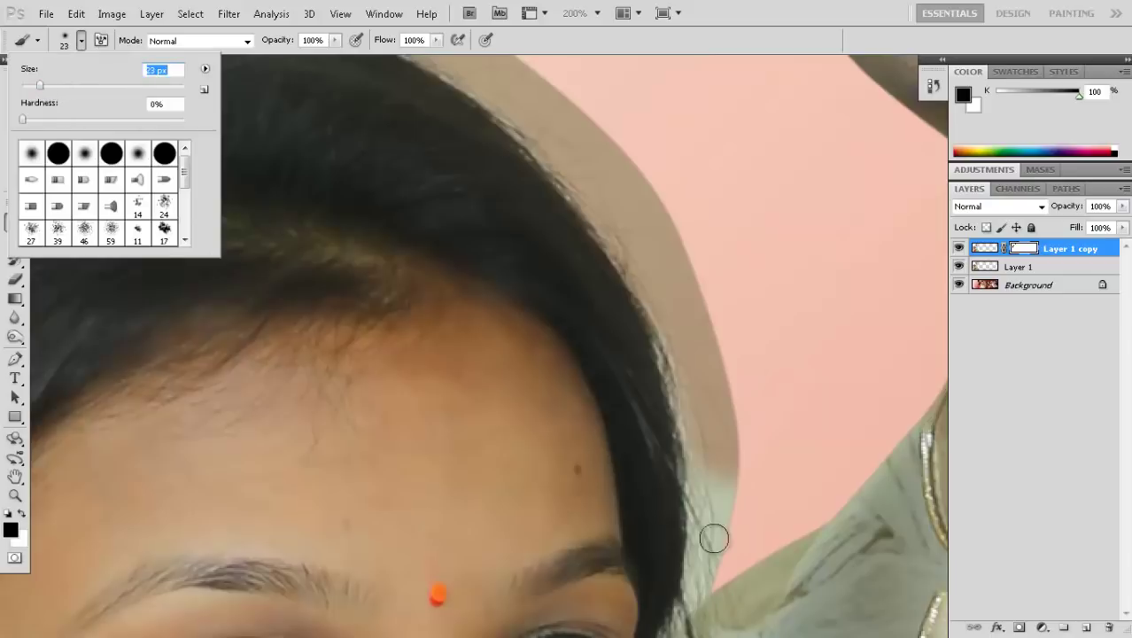
{"action": "left_click", "coordinate": [700, 589]}
{"action": "scroll", "coordinate": [664, 443], "scroll_direction": "down", "scroll_amount": 5}
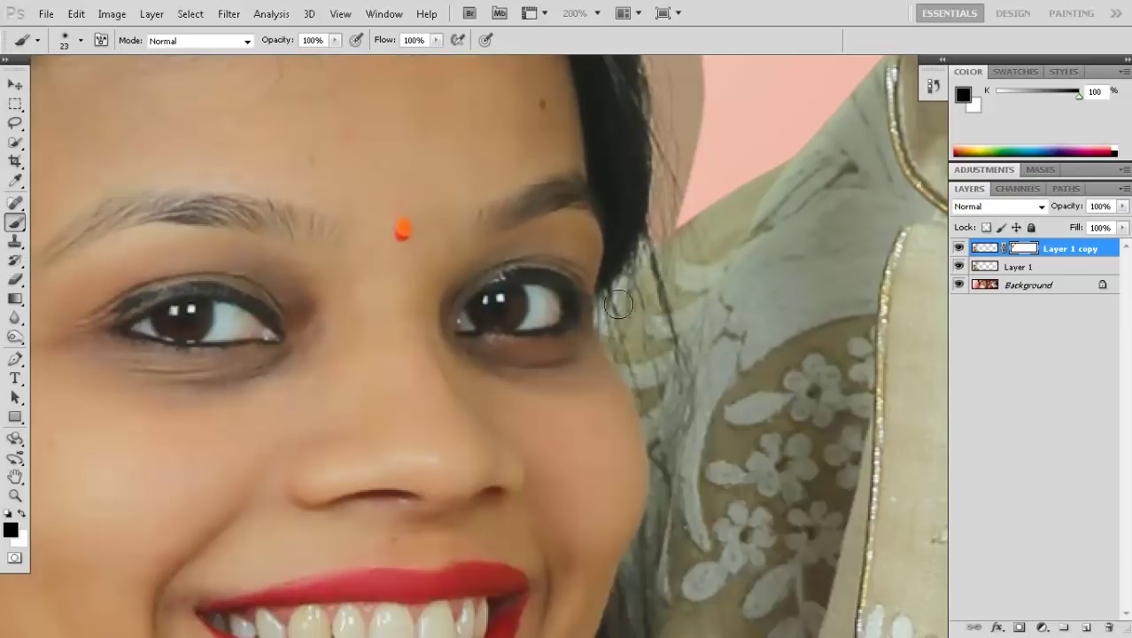
{"action": "left_click", "coordinate": [80, 41]}
{"action": "left_click_drag", "start_coordinate": [39, 86], "coordinate": [34, 86]}
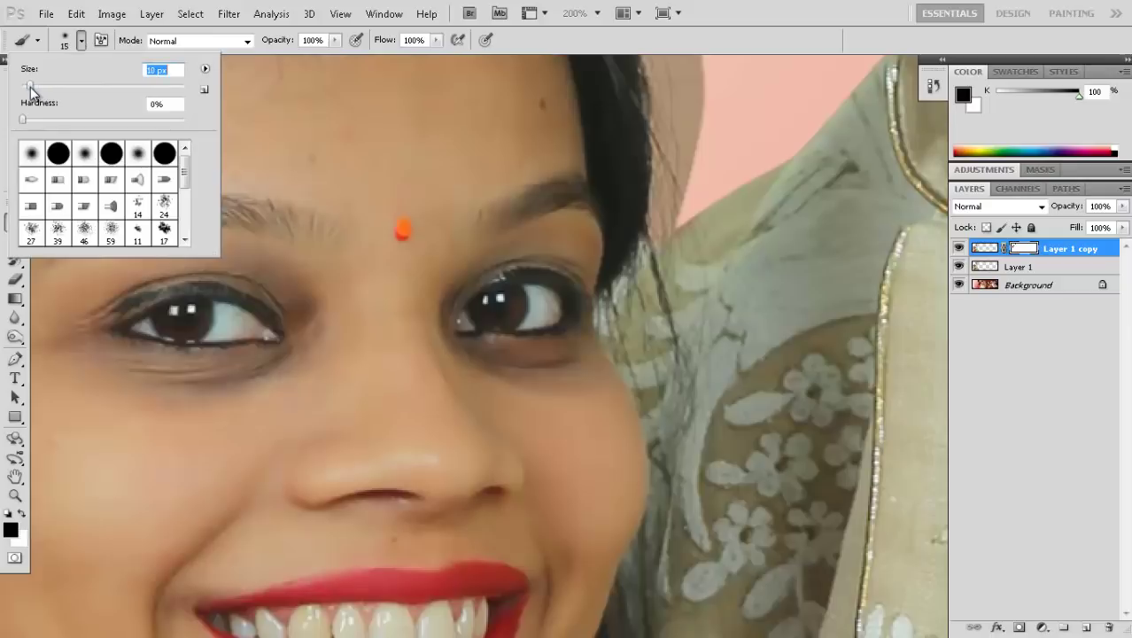
{"action": "left_click", "coordinate": [600, 331]}
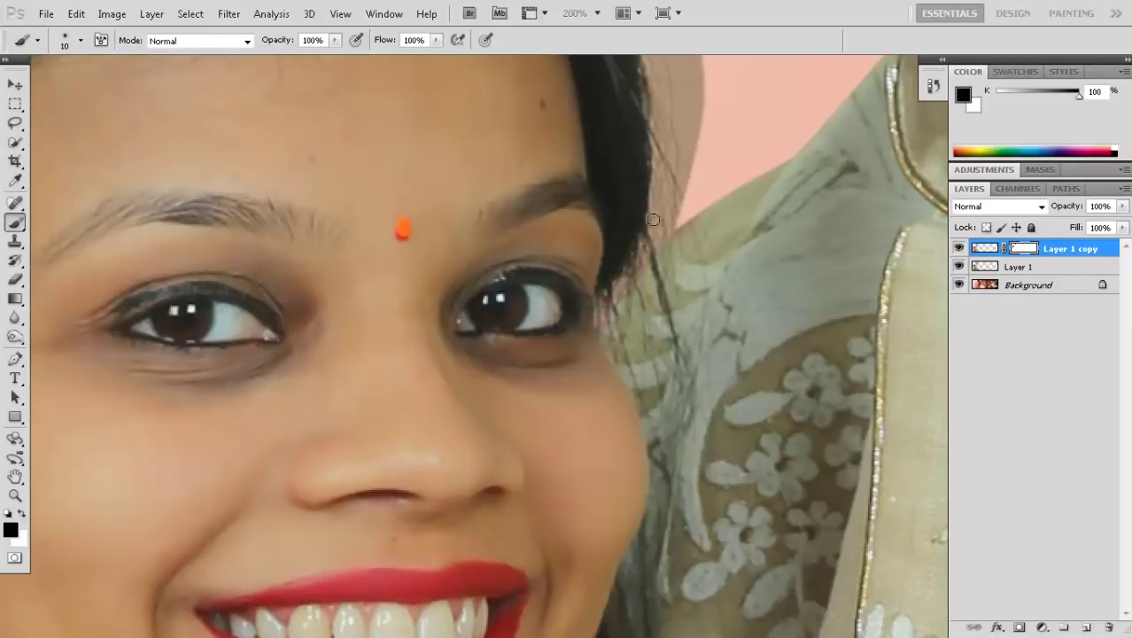
Step: Pan and zoom to inspect the man's cheek edge and the whole couple photo
{"action": "left_click_drag", "start_coordinate": [679, 189], "coordinate": [726, 424]}
{"action": "left_click_drag", "start_coordinate": [523, 59], "coordinate": [642, 331]}
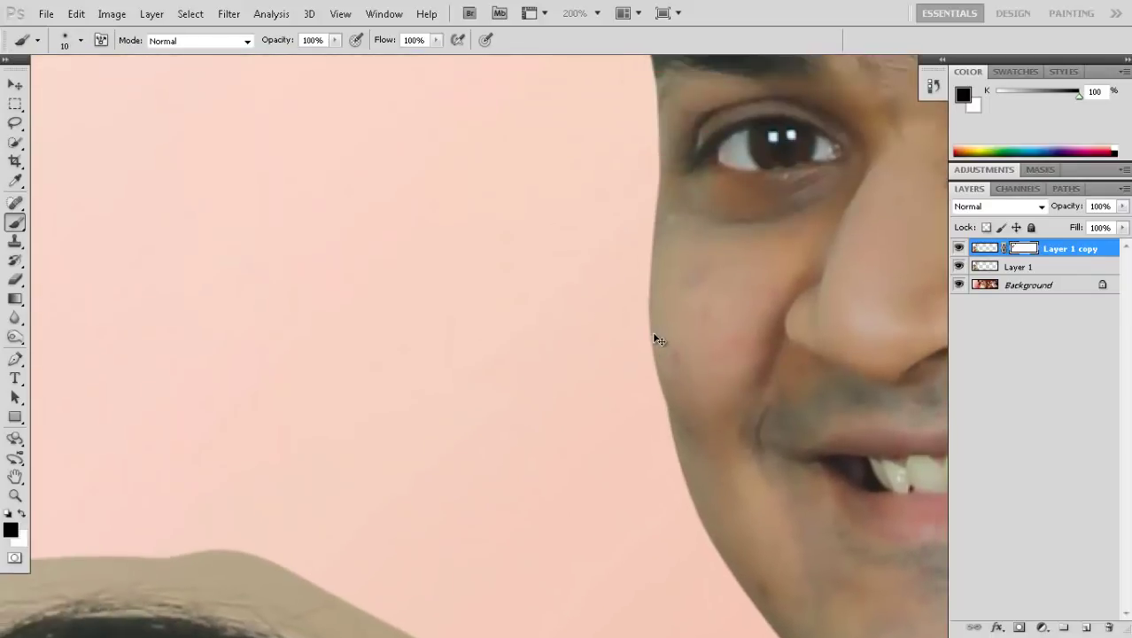
{"action": "key", "text": "ctrl+plus"}
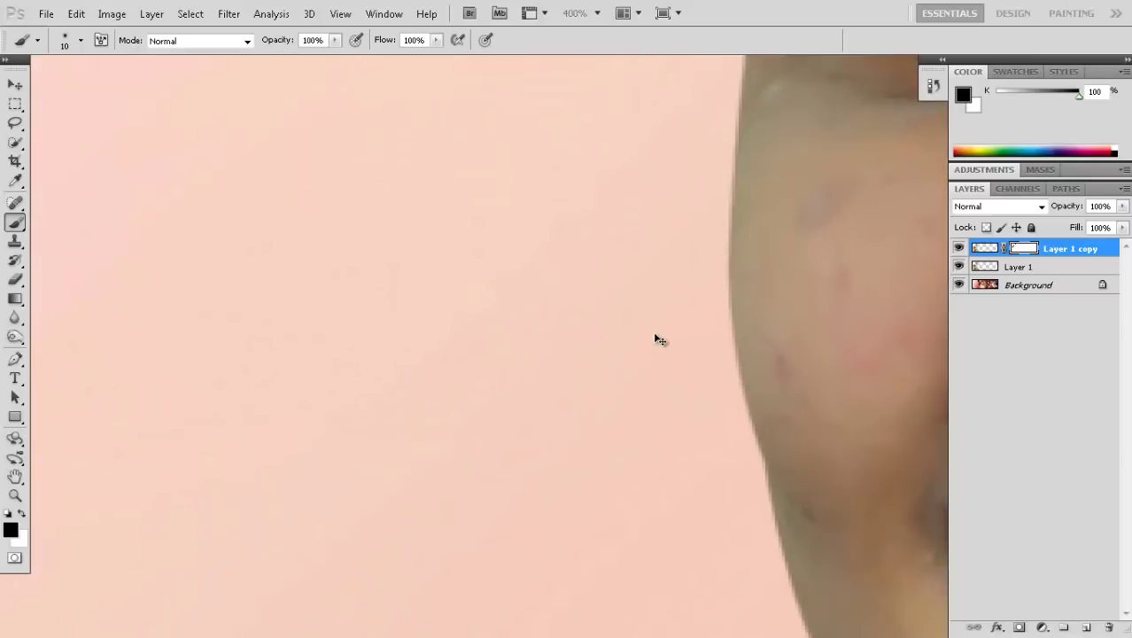
{"action": "key", "text": "ctrl+minus"}
{"action": "key", "text": "ctrl+minus"}
{"action": "key", "text": "ctrl+minus"}
{"action": "key", "text": "ctrl+minus"}
{"action": "key", "text": "ctrl+minus"}
{"action": "key", "text": "ctrl+minus"}
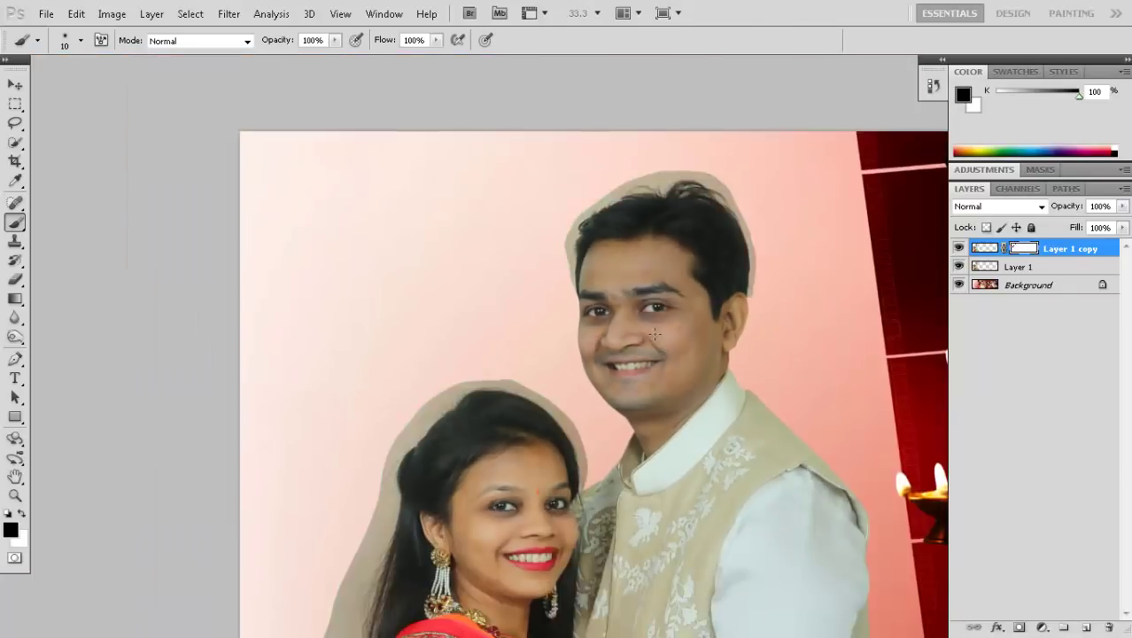
{"action": "scroll", "coordinate": [492, 235], "scroll_direction": "down", "scroll_amount": 3}
{"action": "scroll", "coordinate": [417, 200], "scroll_direction": "down", "scroll_amount": 3}
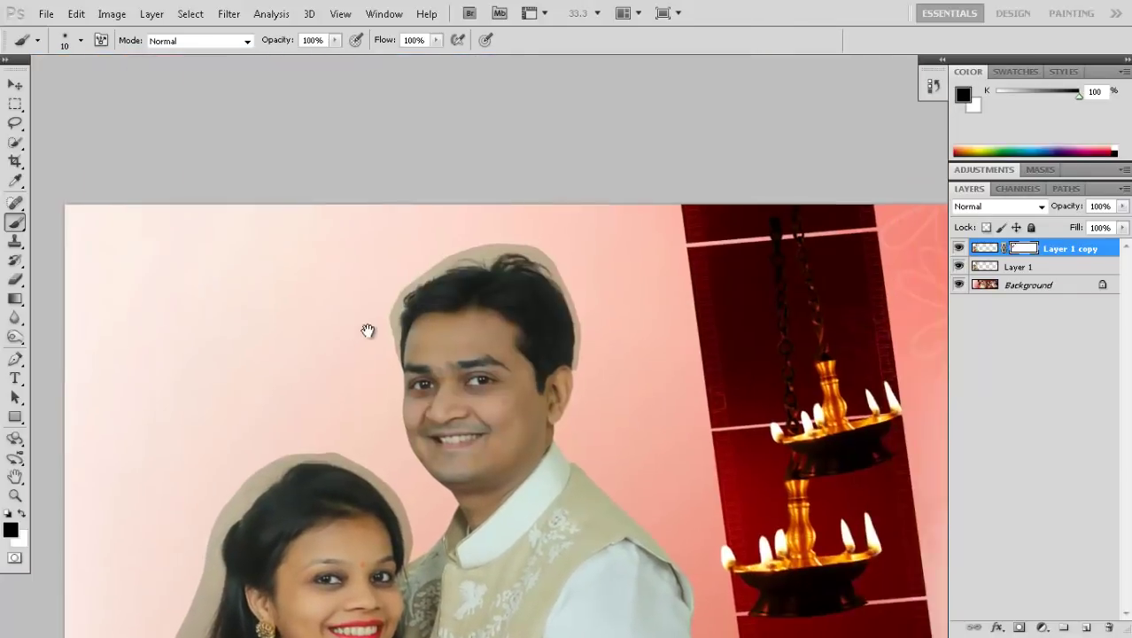
{"action": "scroll", "coordinate": [369, 329], "scroll_direction": "up", "scroll_amount": 8}
{"action": "scroll", "coordinate": [369, 329], "scroll_direction": "right", "scroll_amount": 4}
{"action": "scroll", "coordinate": [446, 290], "scroll_direction": "up", "scroll_amount": 1}
{"action": "scroll", "coordinate": [446, 290], "scroll_direction": "up", "scroll_amount": 1}
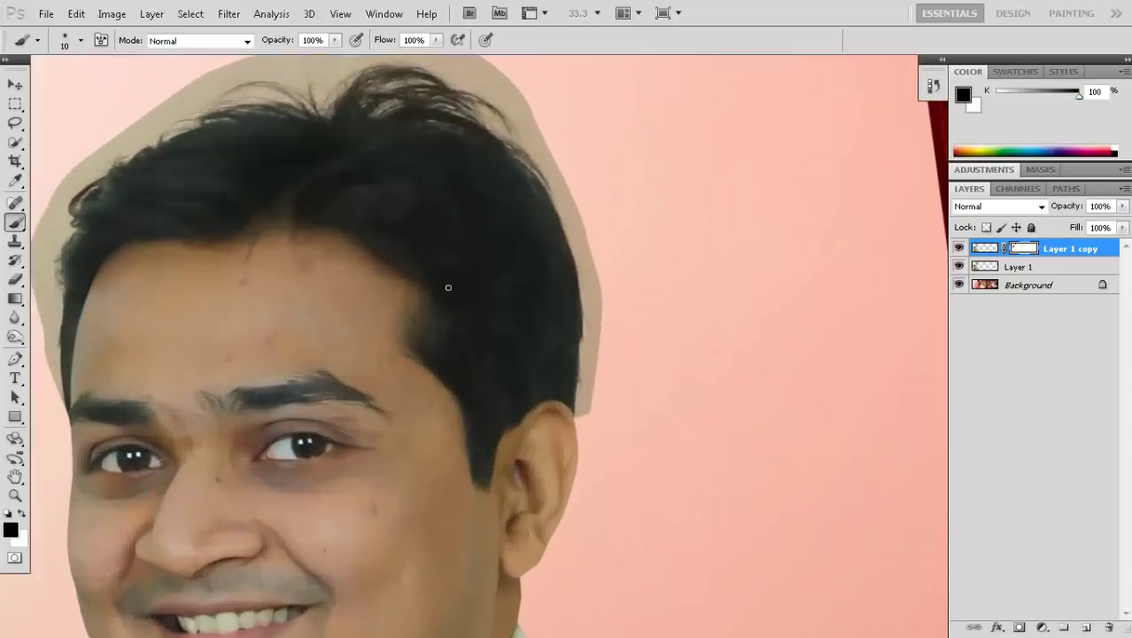
{"action": "scroll", "coordinate": [536, 310], "scroll_direction": "up", "scroll_amount": 1}
{"action": "scroll", "coordinate": [536, 308], "scroll_direction": "up", "scroll_amount": 1}
{"action": "scroll", "coordinate": [537, 308], "scroll_direction": "up", "scroll_amount": 5}
{"action": "scroll", "coordinate": [499, 252], "scroll_direction": "up", "scroll_amount": 3}
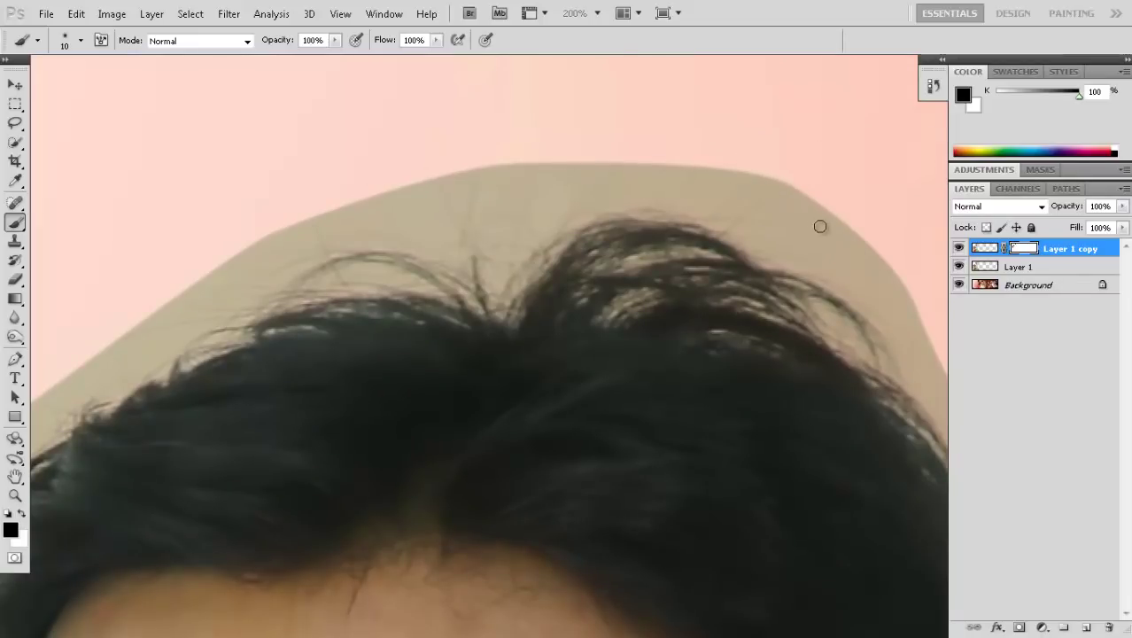
Step: Apply Curves to Layer 1, sampling the beige halo as the white point
{"action": "left_click", "coordinate": [1048, 269]}
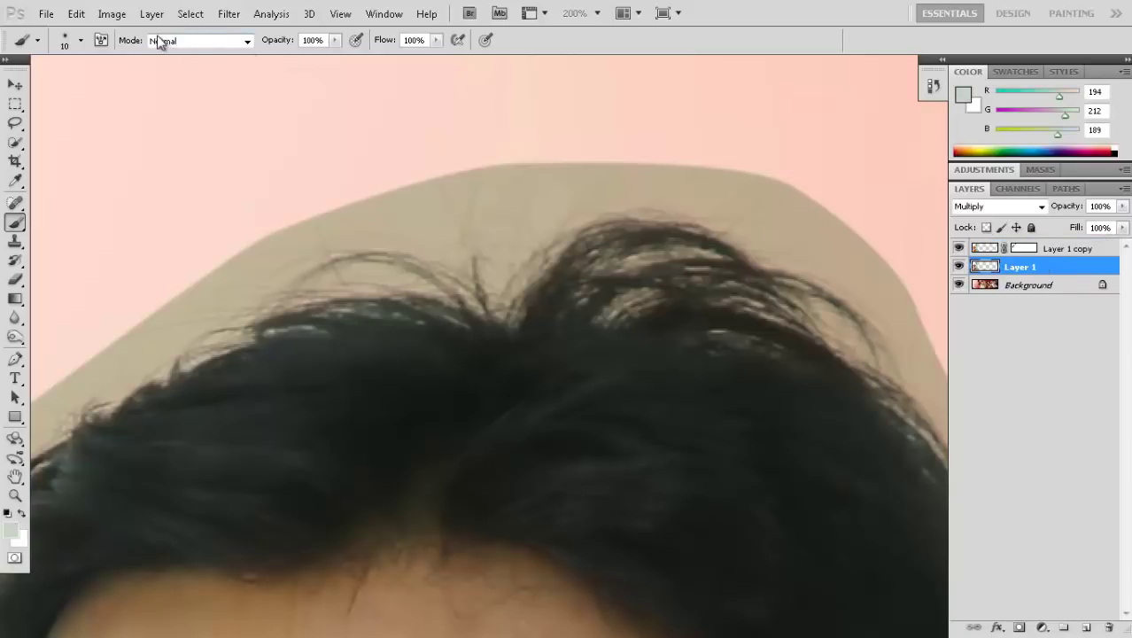
{"action": "left_click", "coordinate": [113, 13]}
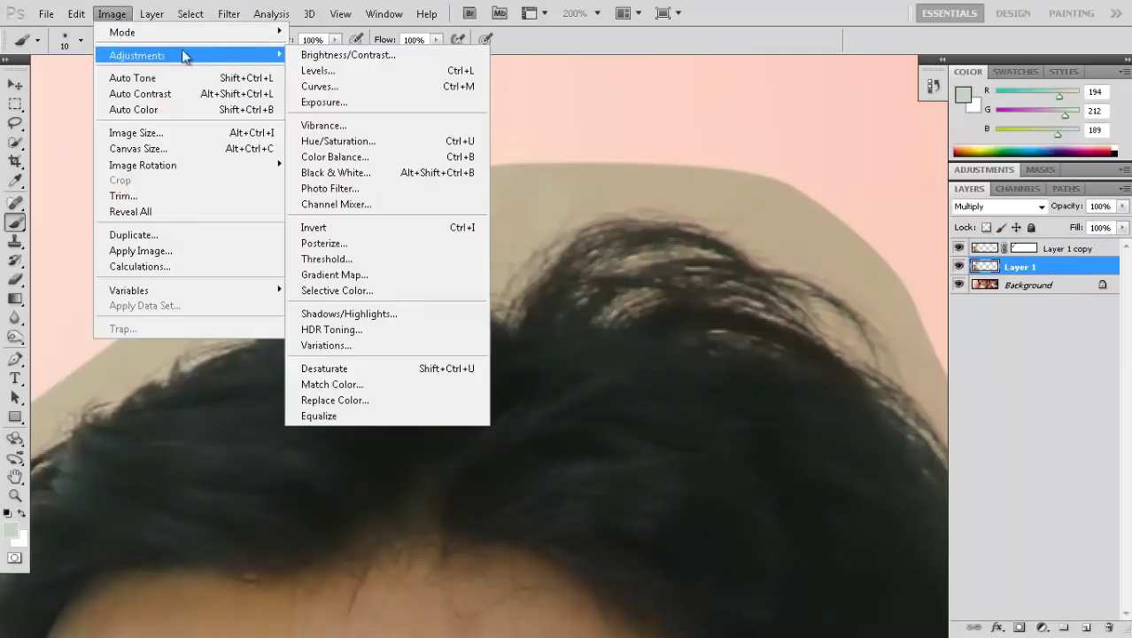
{"action": "mouse_move", "coordinate": [137, 55]}
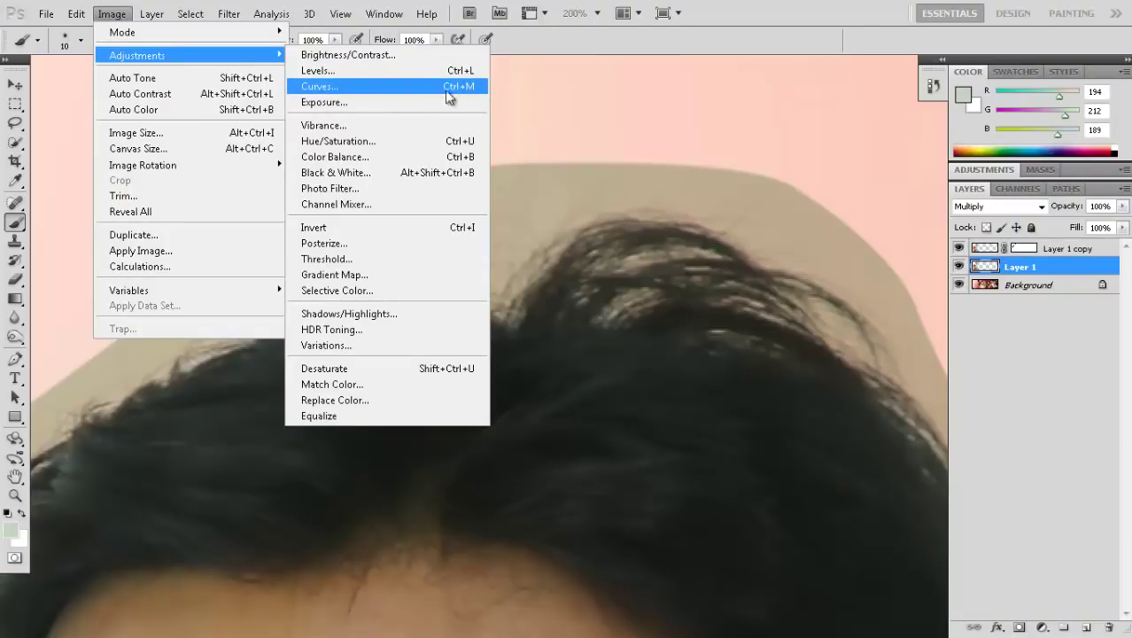
{"action": "left_click", "coordinate": [407, 88]}
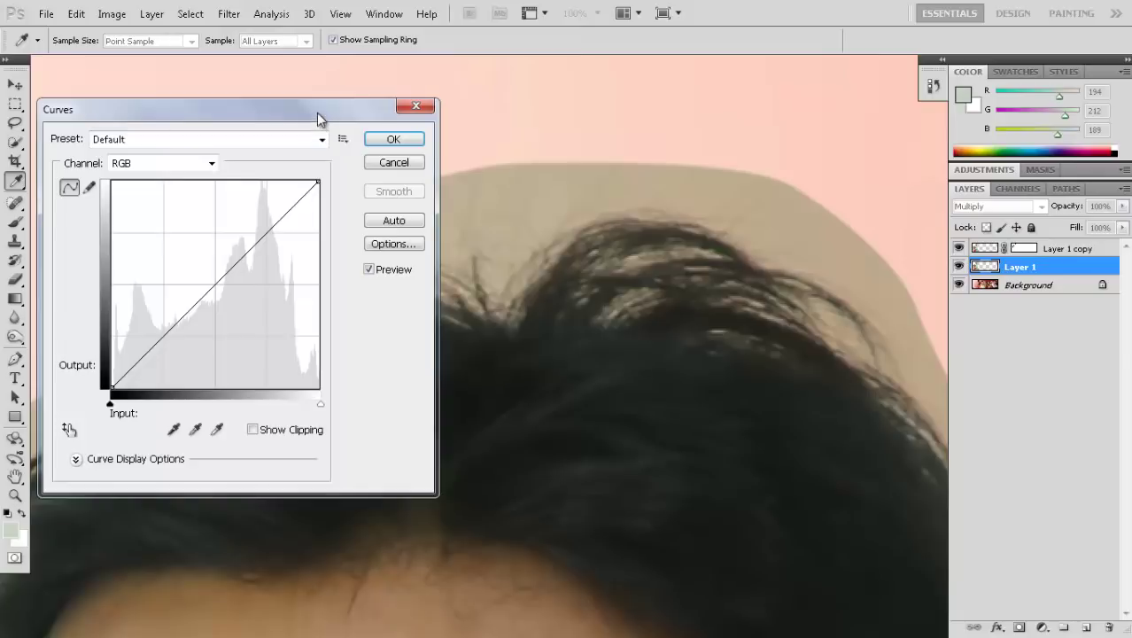
{"action": "left_click_drag", "start_coordinate": [317, 112], "coordinate": [328, 87]}
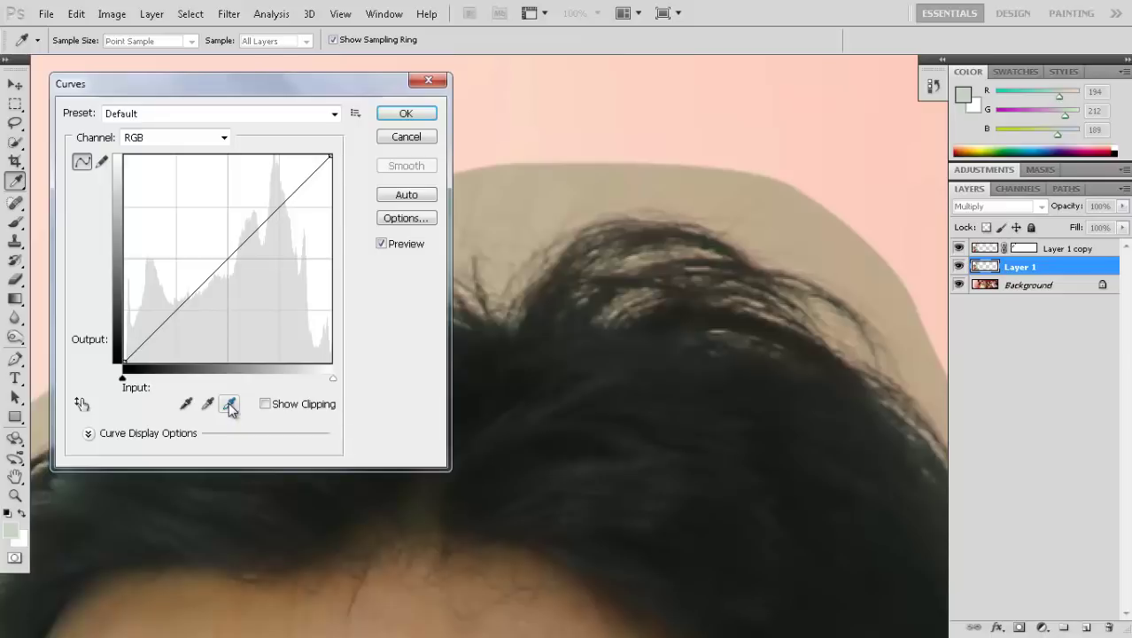
{"action": "left_click", "coordinate": [229, 405]}
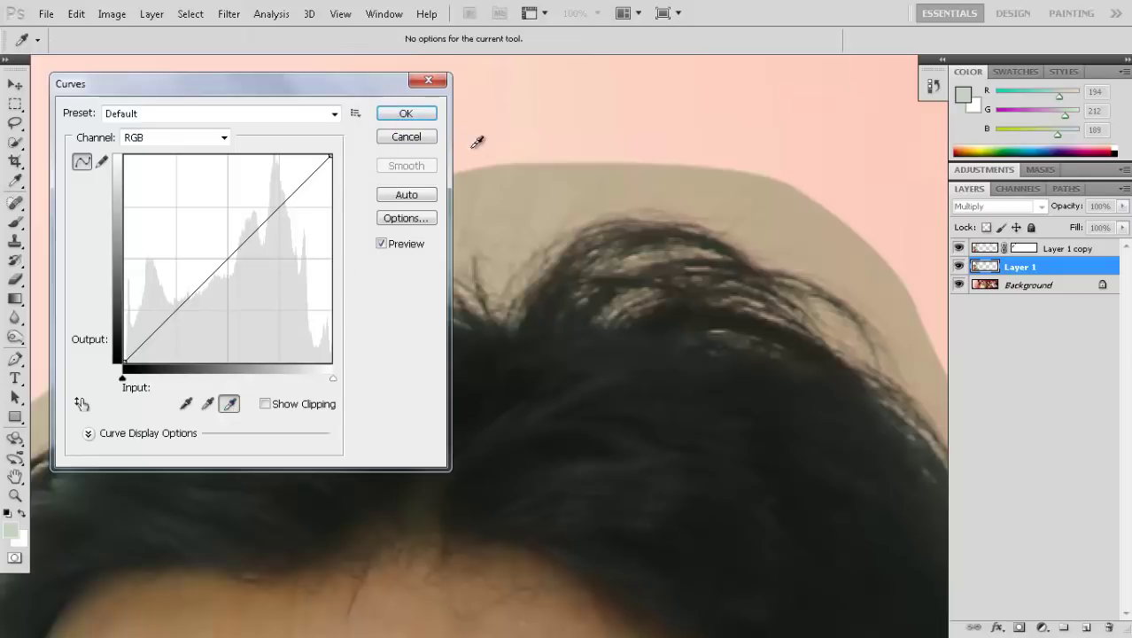
{"action": "left_click", "coordinate": [542, 174]}
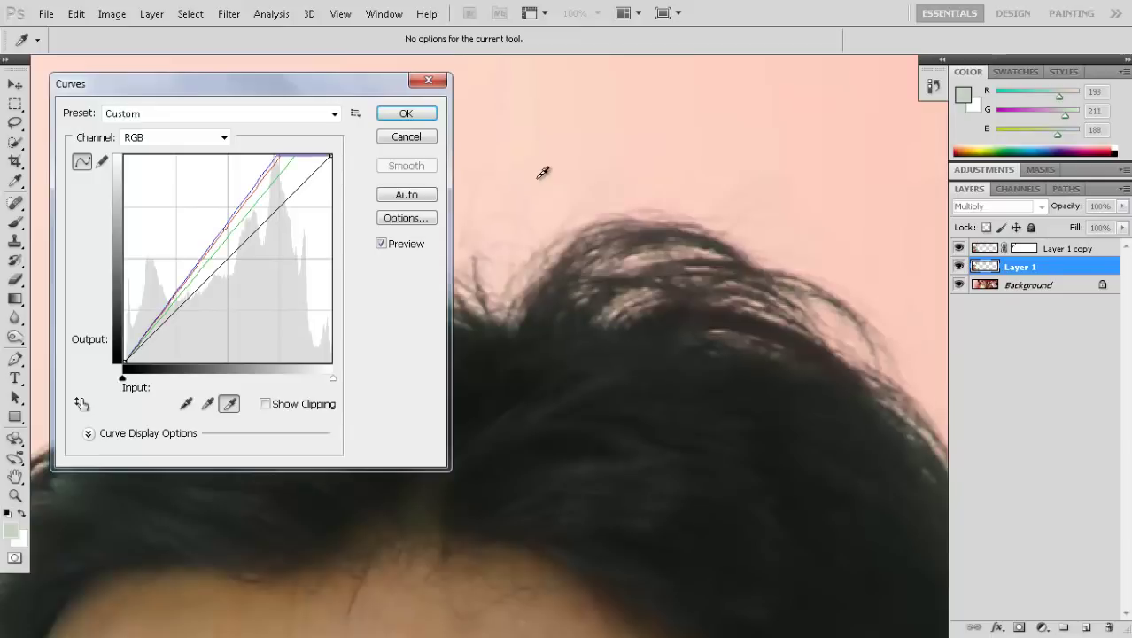
{"action": "left_click", "coordinate": [406, 115]}
{"action": "key", "text": "ctrl+plus"}
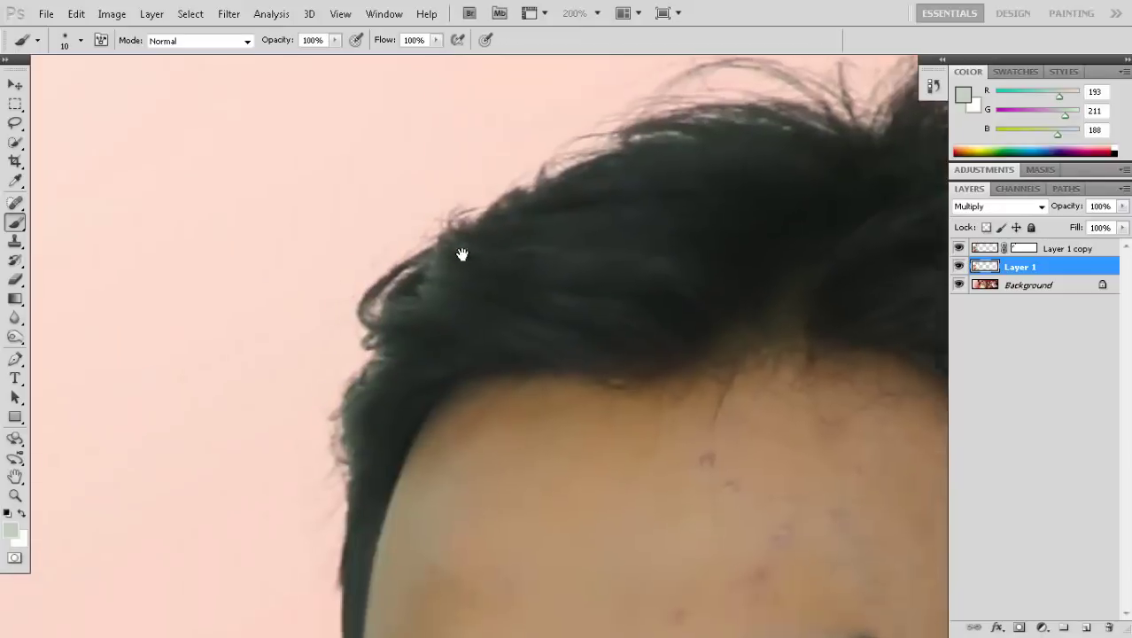
{"action": "mouse_move", "coordinate": [415, 459]}
{"action": "left_mouse_down"}
{"action": "mouse_move", "coordinate": [450, 361]}
{"action": "mouse_move", "coordinate": [614, 126]}
{"action": "mouse_move", "coordinate": [514, 322]}
{"action": "mouse_move", "coordinate": [525, 291]}
{"action": "mouse_move", "coordinate": [346, 332]}
{"action": "mouse_move", "coordinate": [402, 420]}
{"action": "left_mouse_up"}
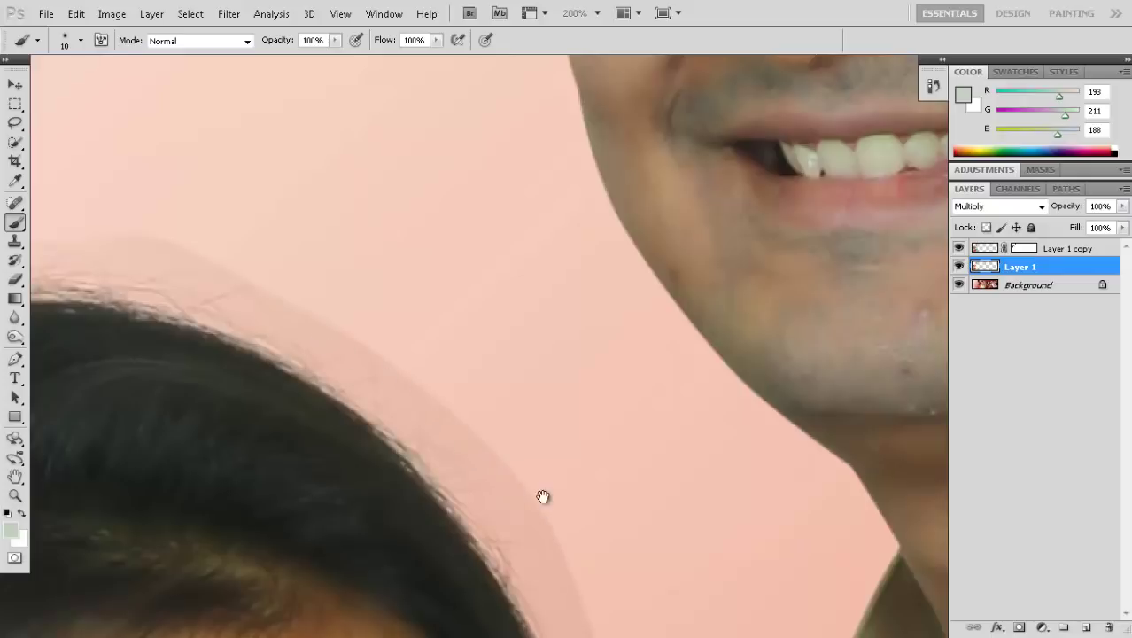
{"action": "mouse_move", "coordinate": [523, 489]}
{"action": "left_mouse_down"}
{"action": "mouse_move", "coordinate": [586, 518]}
{"action": "mouse_move", "coordinate": [556, 346]}
{"action": "left_mouse_up"}
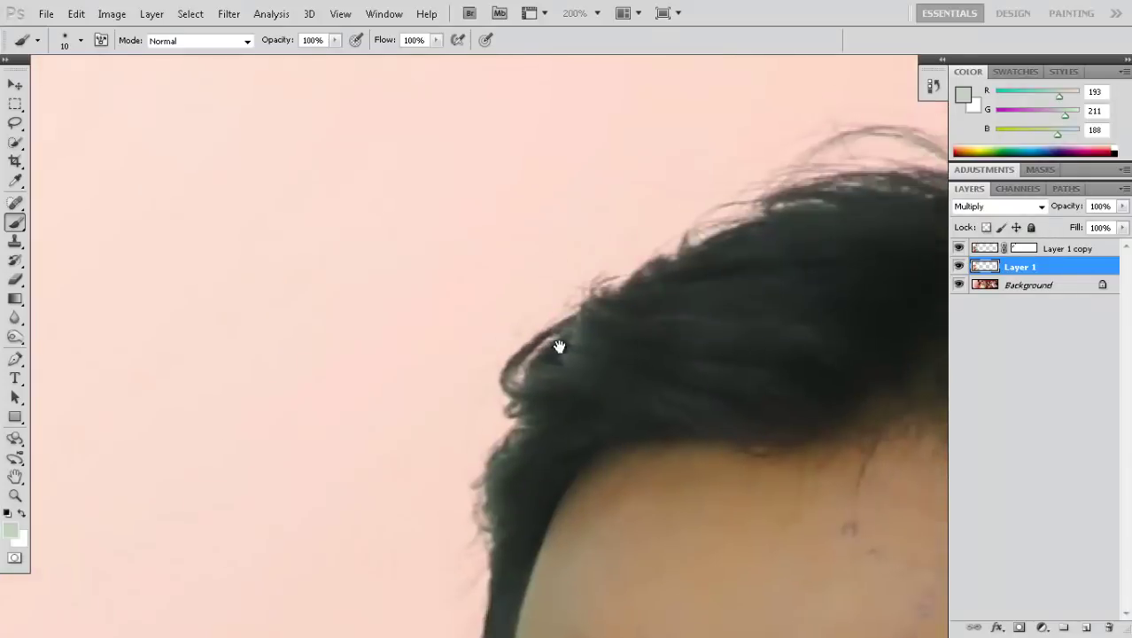
{"action": "left_click_drag", "start_coordinate": [741, 152], "coordinate": [531, 234]}
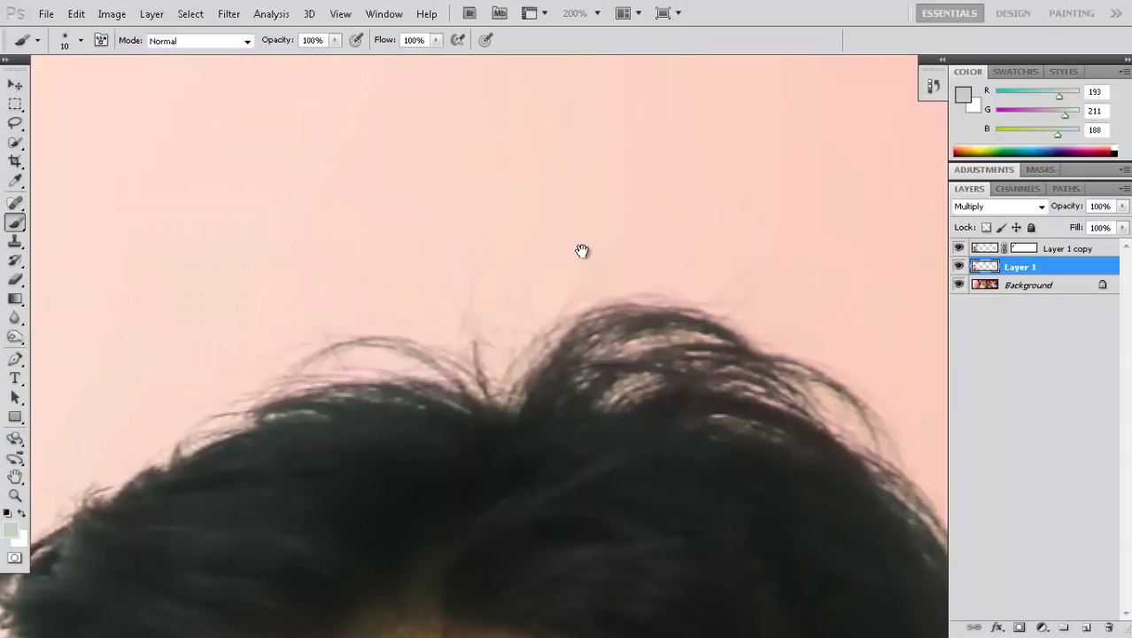
{"action": "mouse_move", "coordinate": [721, 304]}
{"action": "left_mouse_down"}
{"action": "mouse_move", "coordinate": [440, 349]}
{"action": "mouse_move", "coordinate": [463, 177]}
{"action": "mouse_move", "coordinate": [525, 356]}
{"action": "mouse_move", "coordinate": [515, 242]}
{"action": "mouse_move", "coordinate": [418, 101]}
{"action": "left_mouse_up"}
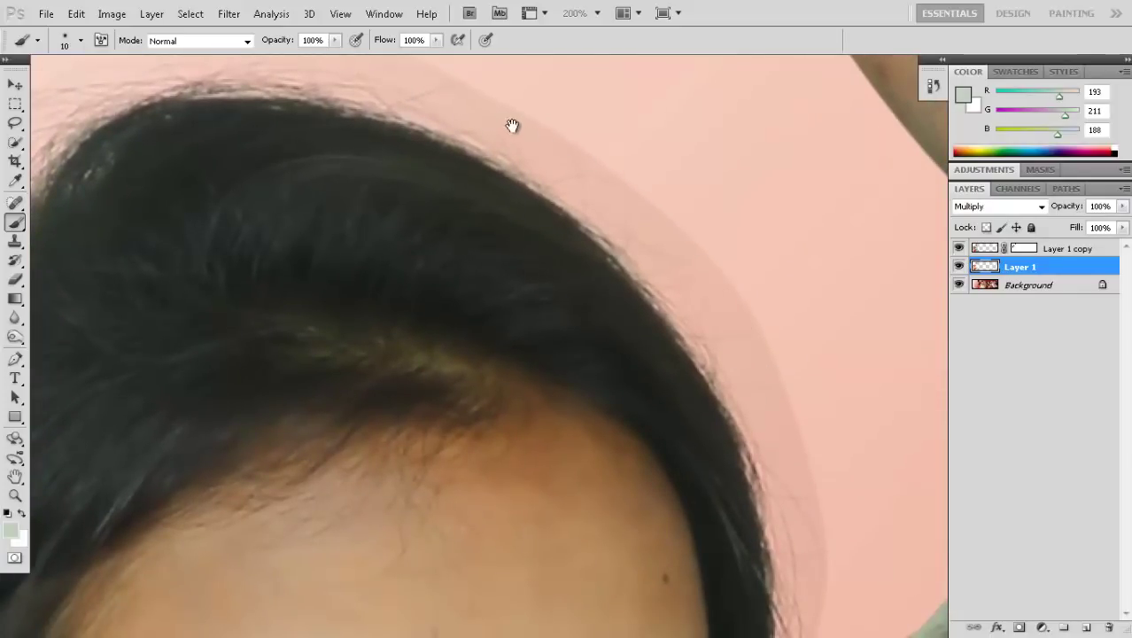
{"action": "left_click_drag", "start_coordinate": [726, 293], "coordinate": [748, 368]}
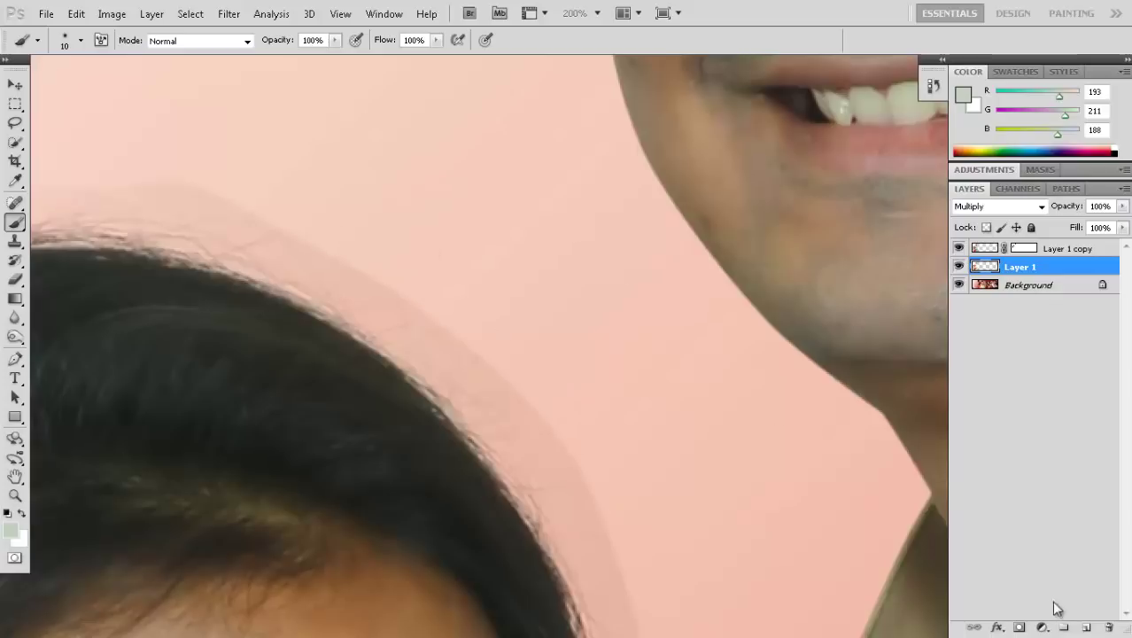
Step: Add a layer mask to Layer 1 and paint out the halo arc above the hair with an enlarged brush
{"action": "left_click", "coordinate": [1020, 627]}
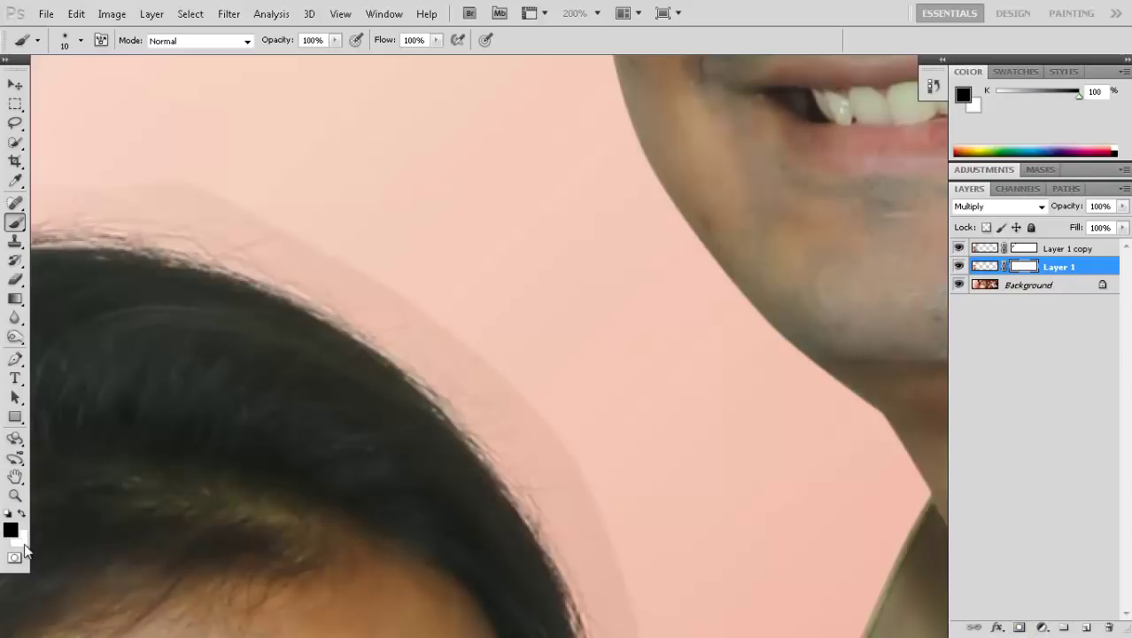
{"action": "left_click", "coordinate": [79, 41]}
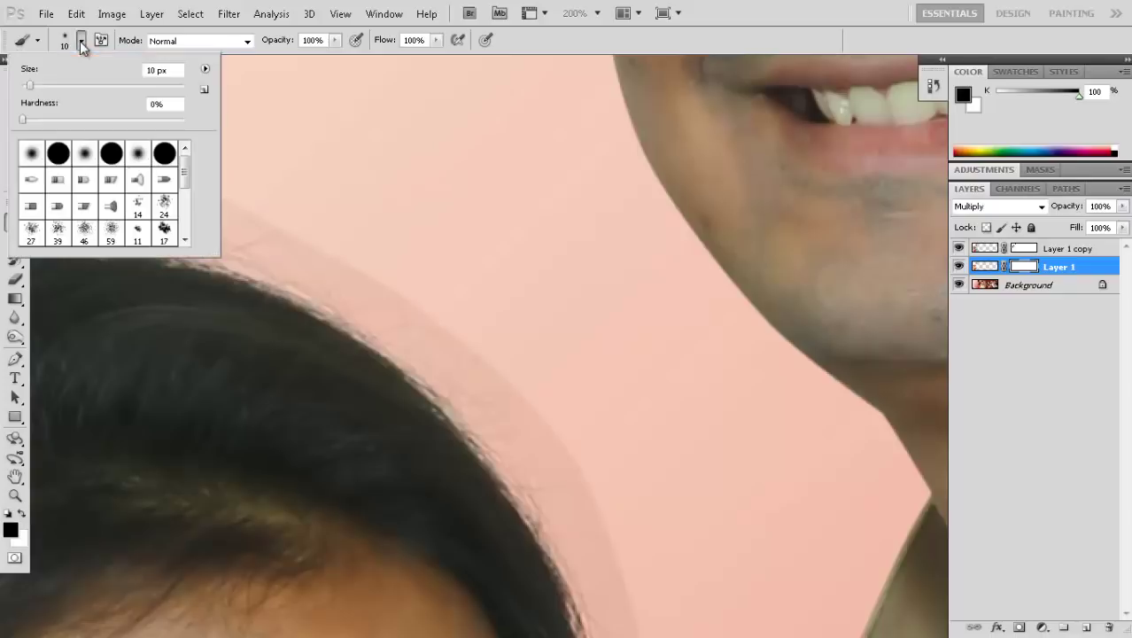
{"action": "left_click_drag", "start_coordinate": [29, 85], "coordinate": [33, 87]}
{"action": "left_click", "coordinate": [352, 299]}
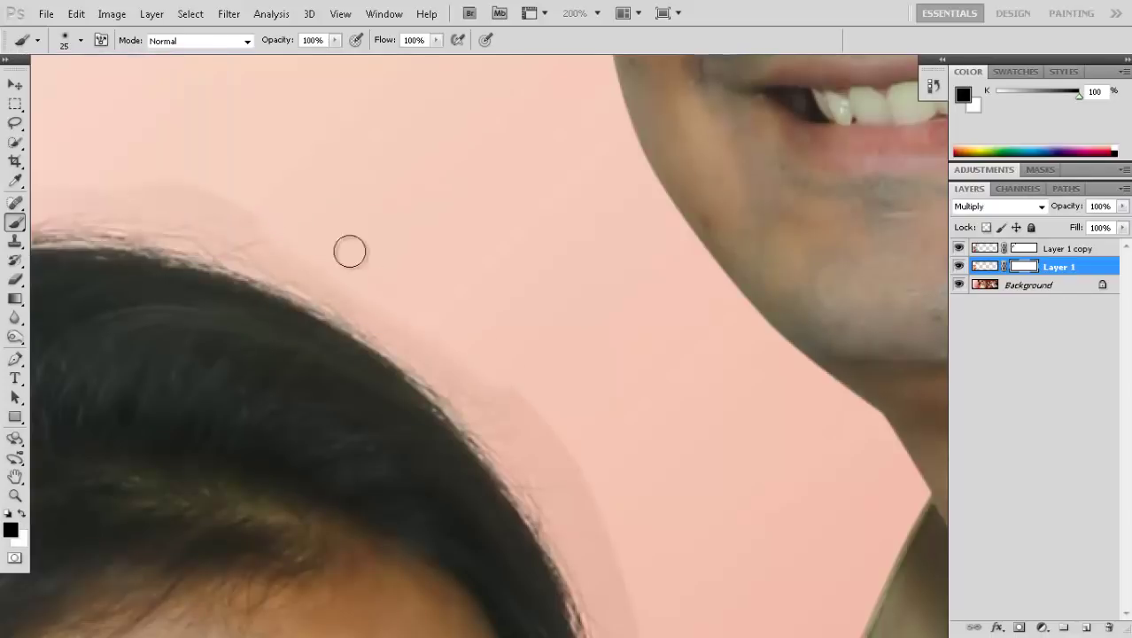
{"action": "mouse_move", "coordinate": [349, 251]}
{"action": "left_mouse_down"}
{"action": "mouse_move", "coordinate": [134, 181]}
{"action": "mouse_move", "coordinate": [177, 192]}
{"action": "mouse_move", "coordinate": [86, 182]}
{"action": "mouse_move", "coordinate": [436, 312]}
{"action": "left_mouse_up"}
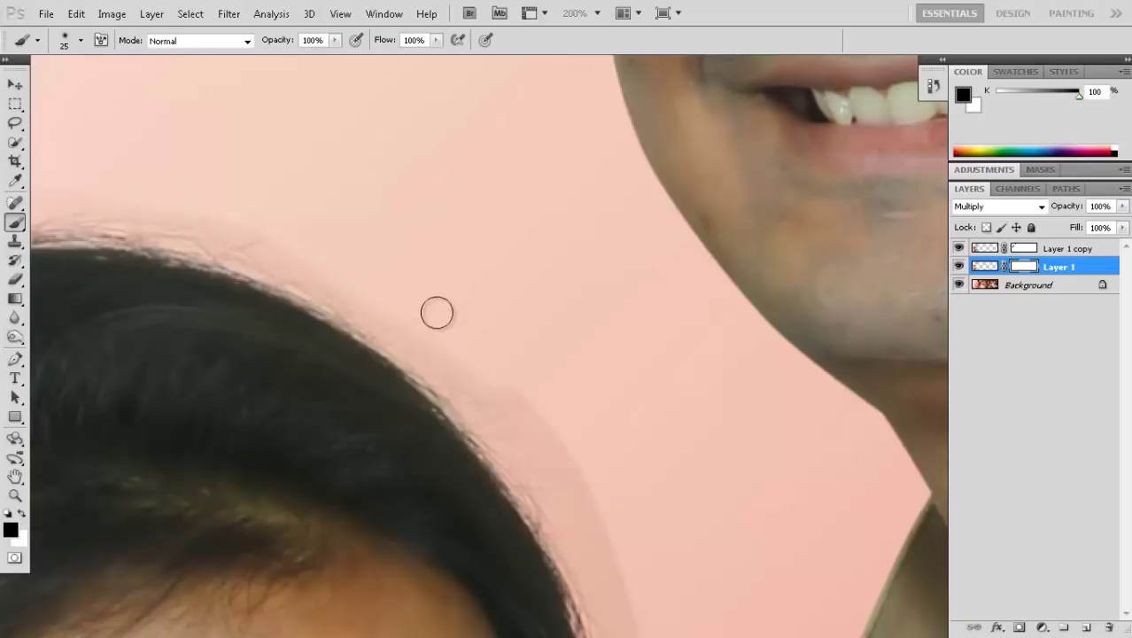
Step: Follow the hair edge down to the ear and red garment, enlarging the brush to 102 px
{"action": "scroll", "coordinate": [417, 321], "scroll_direction": "up", "scroll_amount": 5}
{"action": "left_click_drag", "start_coordinate": [434, 268], "coordinate": [637, 232]}
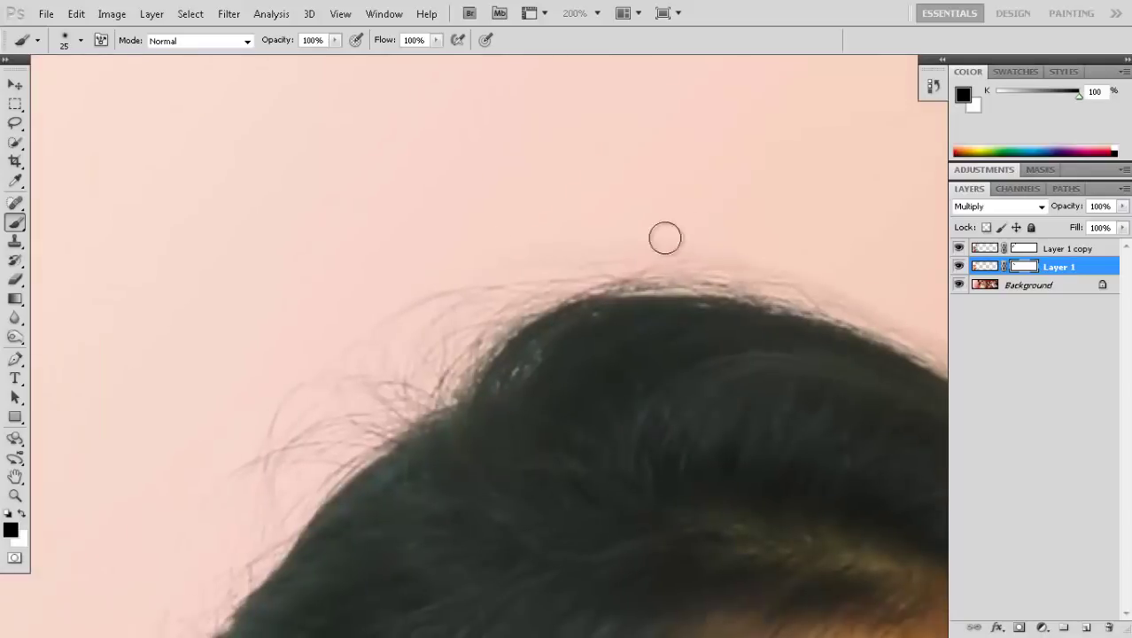
{"action": "left_click_drag", "start_coordinate": [161, 541], "coordinate": [330, 356]}
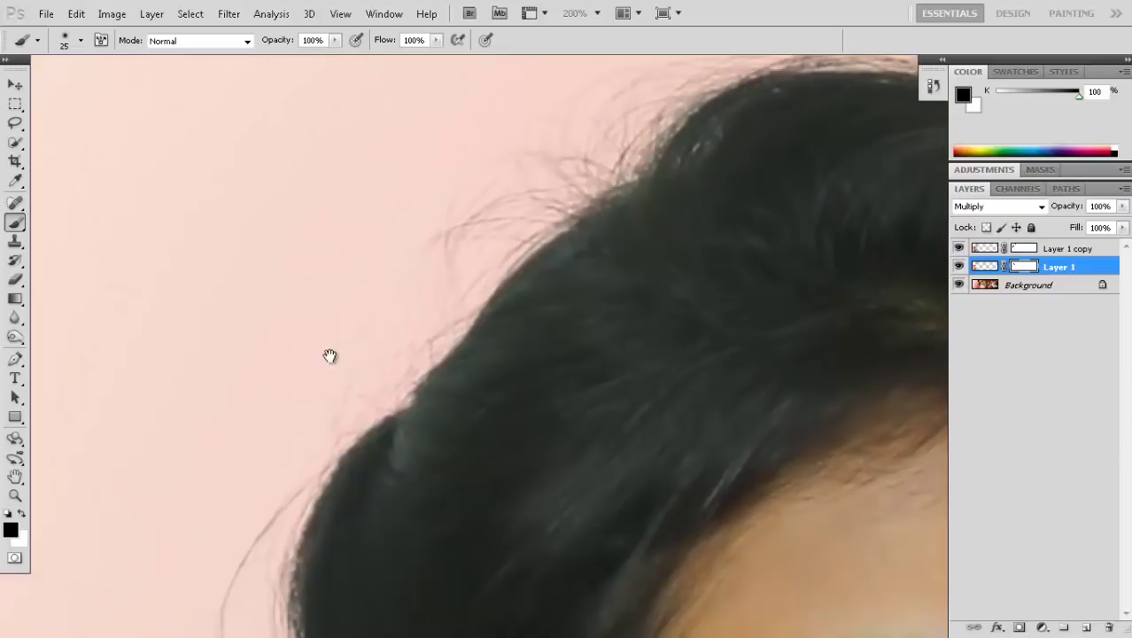
{"action": "mouse_move", "coordinate": [256, 435]}
{"action": "left_mouse_down"}
{"action": "mouse_move", "coordinate": [314, 370]}
{"action": "mouse_move", "coordinate": [371, 348]}
{"action": "left_mouse_up"}
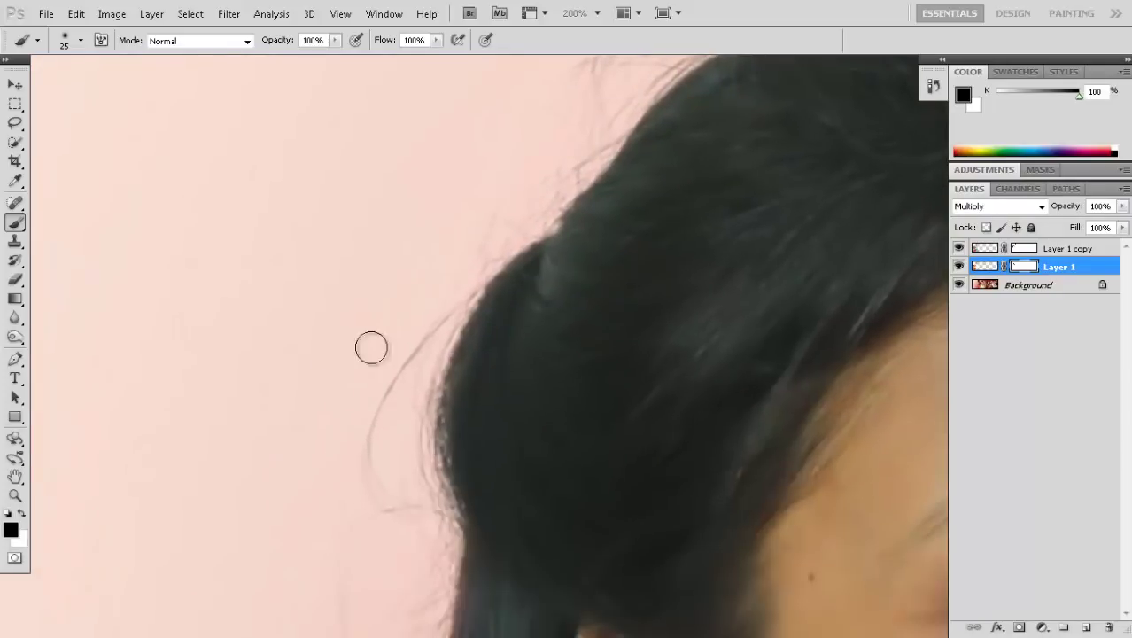
{"action": "mouse_move", "coordinate": [313, 594]}
{"action": "left_mouse_down"}
{"action": "mouse_move", "coordinate": [353, 336]}
{"action": "mouse_move", "coordinate": [476, 84]}
{"action": "left_mouse_up"}
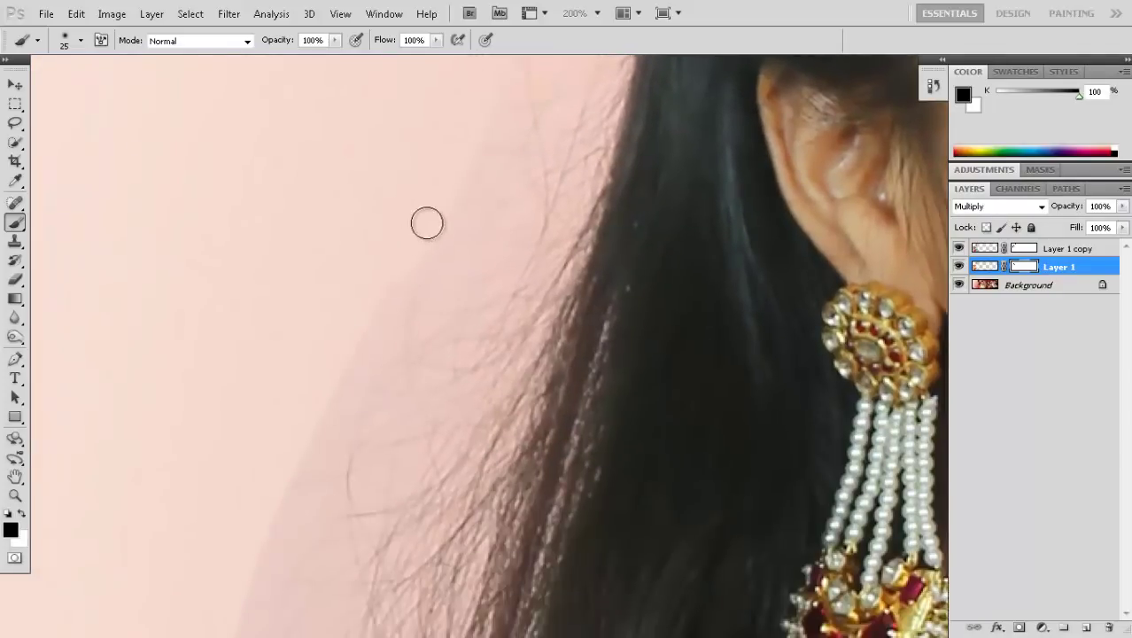
{"action": "left_click", "coordinate": [81, 39]}
{"action": "left_click_drag", "start_coordinate": [101, 91], "coordinate": [91, 98]}
{"action": "key", "text": "Return"}
{"action": "left_click_drag", "start_coordinate": [323, 443], "coordinate": [327, 329]}
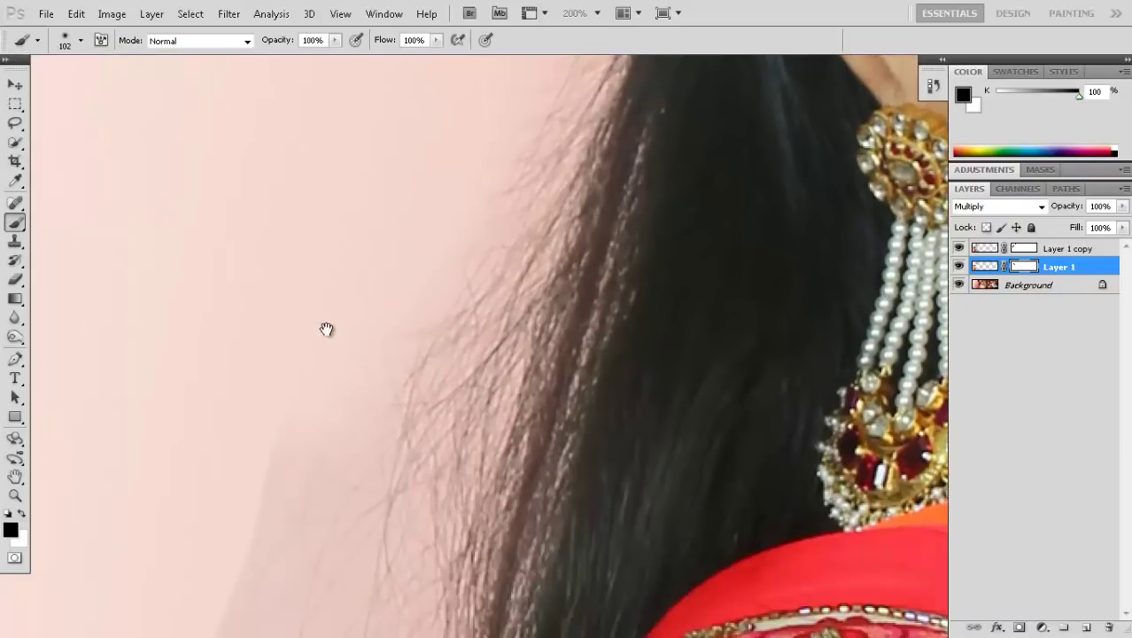
{"action": "left_click_drag", "start_coordinate": [300, 506], "coordinate": [323, 334]}
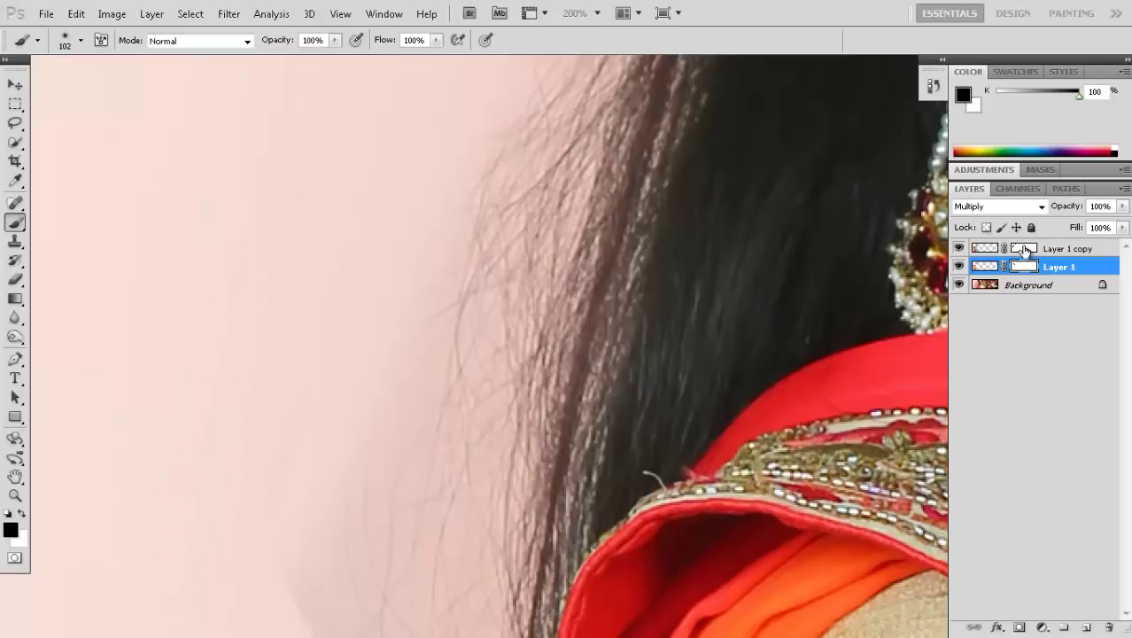
Step: Move to the shoulder and garment edge and select the mask of Layer 1 copy
{"action": "left_click", "coordinate": [1024, 250]}
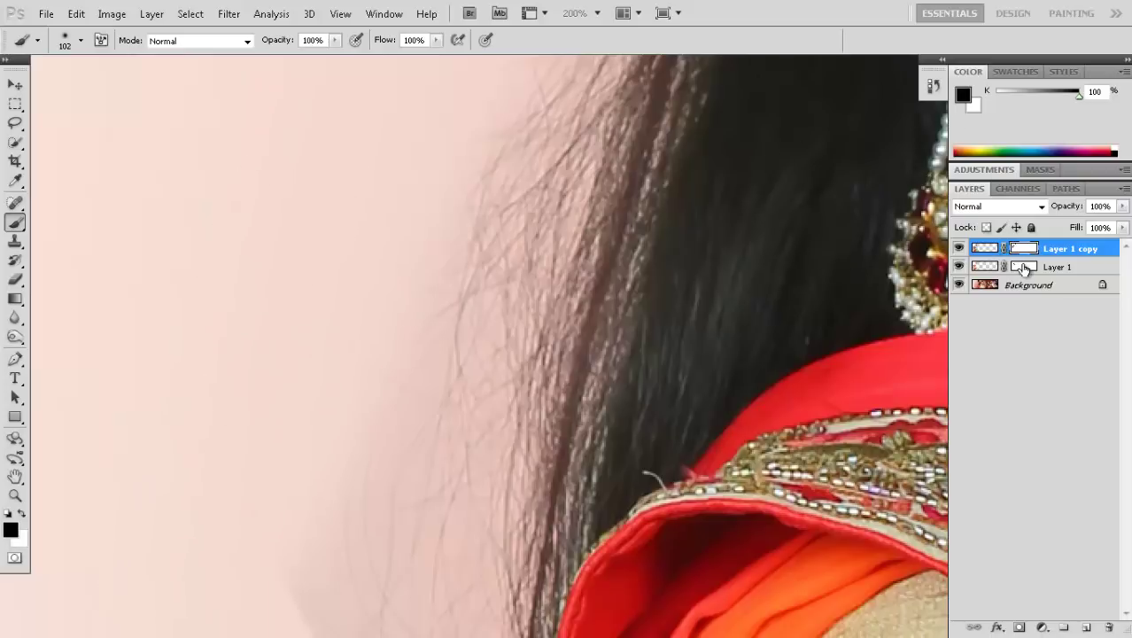
{"action": "left_click", "coordinate": [1024, 267]}
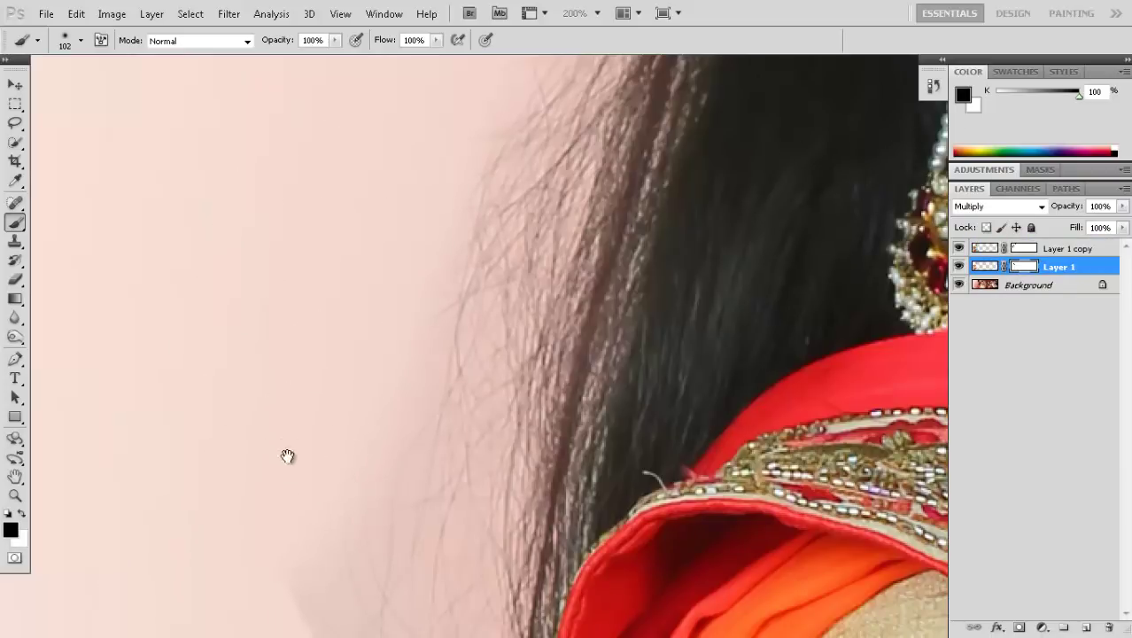
{"action": "left_click_drag", "start_coordinate": [288, 457], "coordinate": [350, 204]}
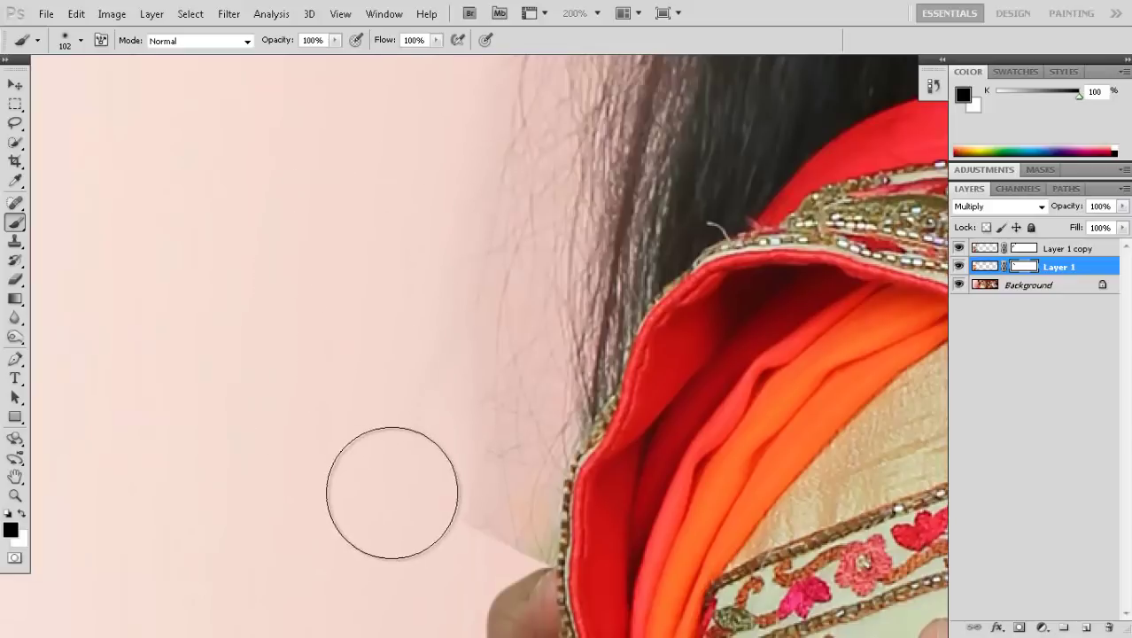
{"action": "left_click", "coordinate": [1025, 251]}
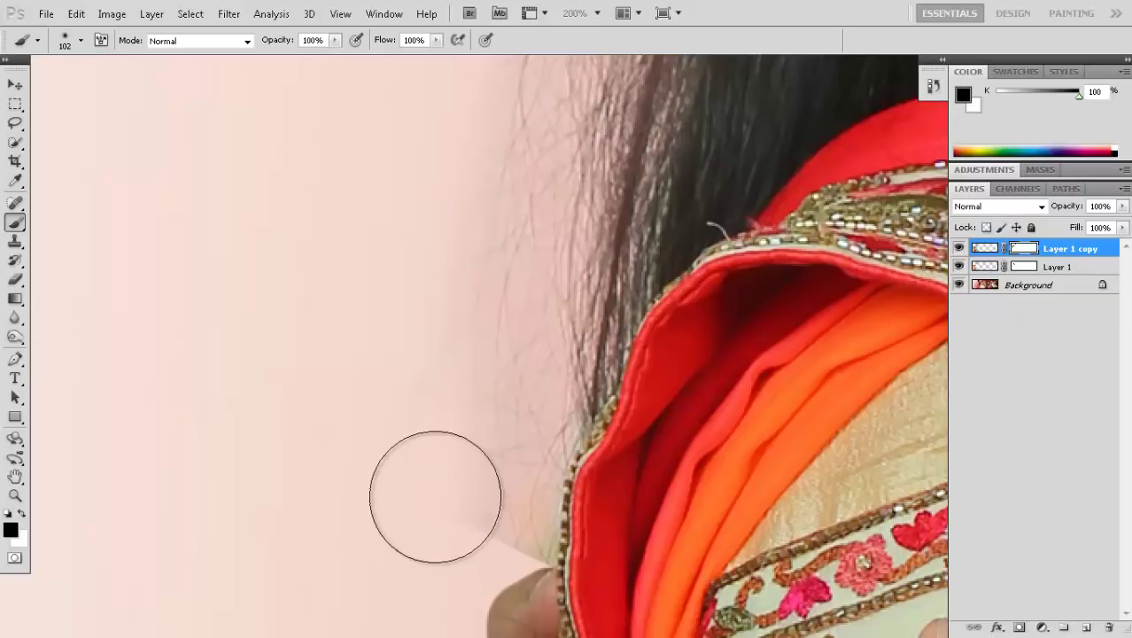
{"action": "left_click", "coordinate": [80, 41]}
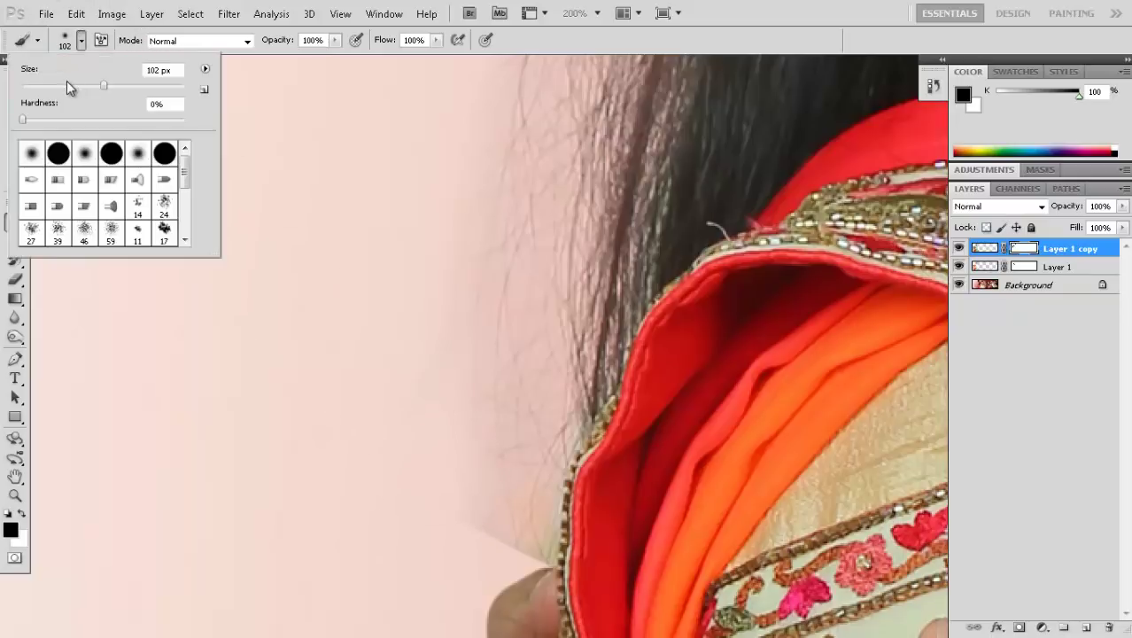
{"action": "key", "text": "Return"}
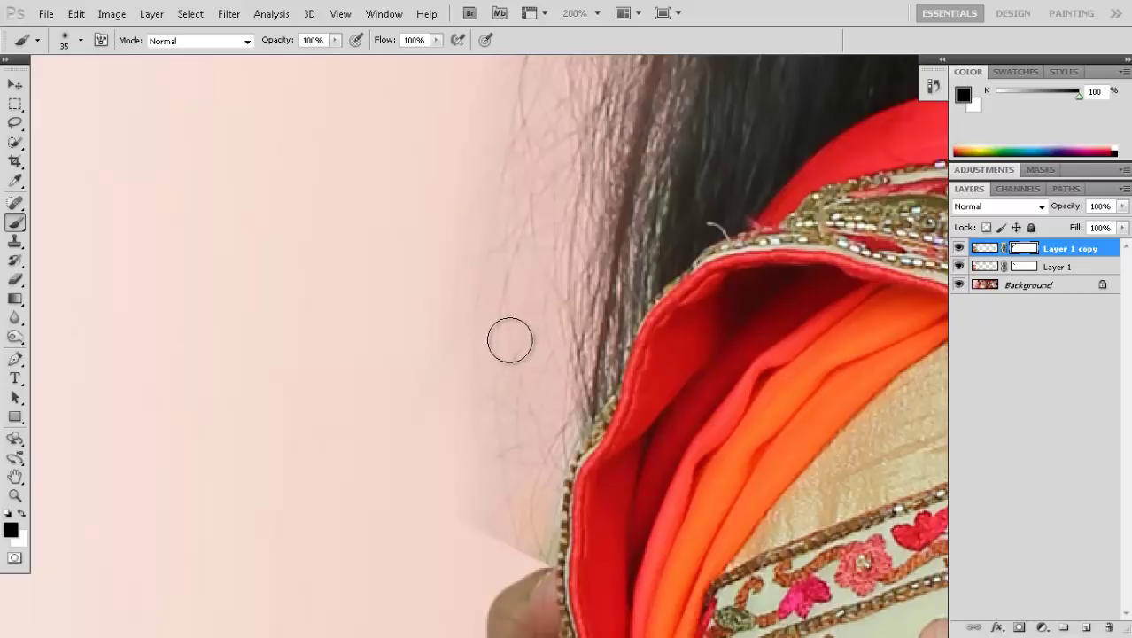
Step: Resize the brush with the [ and ] keys down to 35 for the Layer 1 copy edge
{"action": "key", "text": "bracketleft"}
{"action": "key", "text": "bracketleft"}
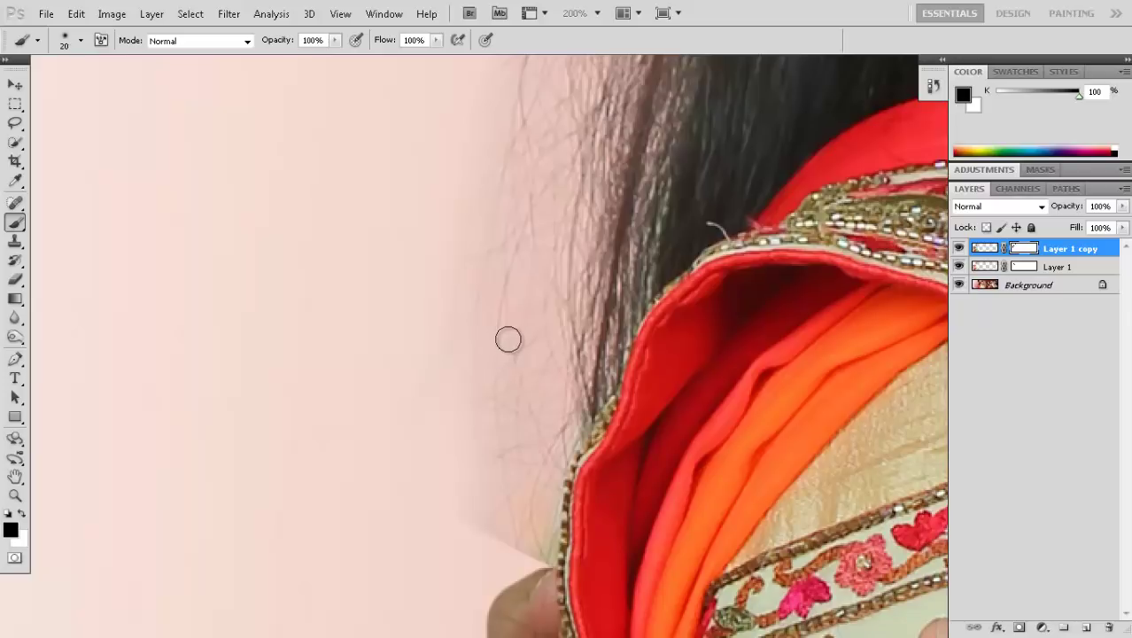
{"action": "key", "text": "bracketright"}
{"action": "key", "text": "bracketright"}
{"action": "key", "text": "bracketright"}
{"action": "key", "text": "bracketright"}
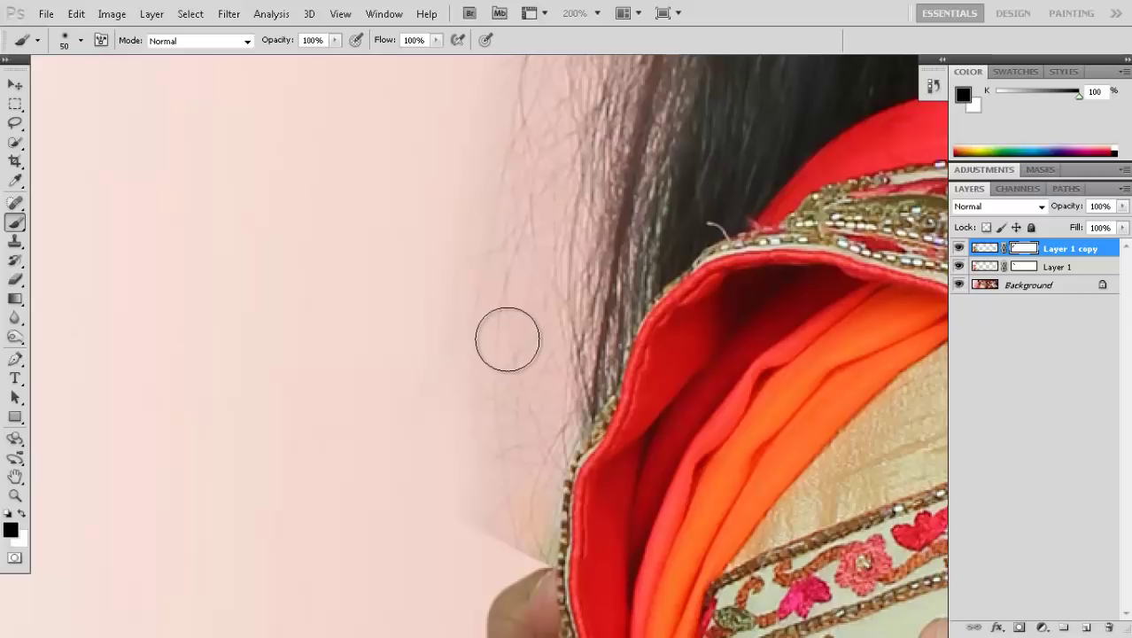
{"action": "key", "text": "bracketright"}
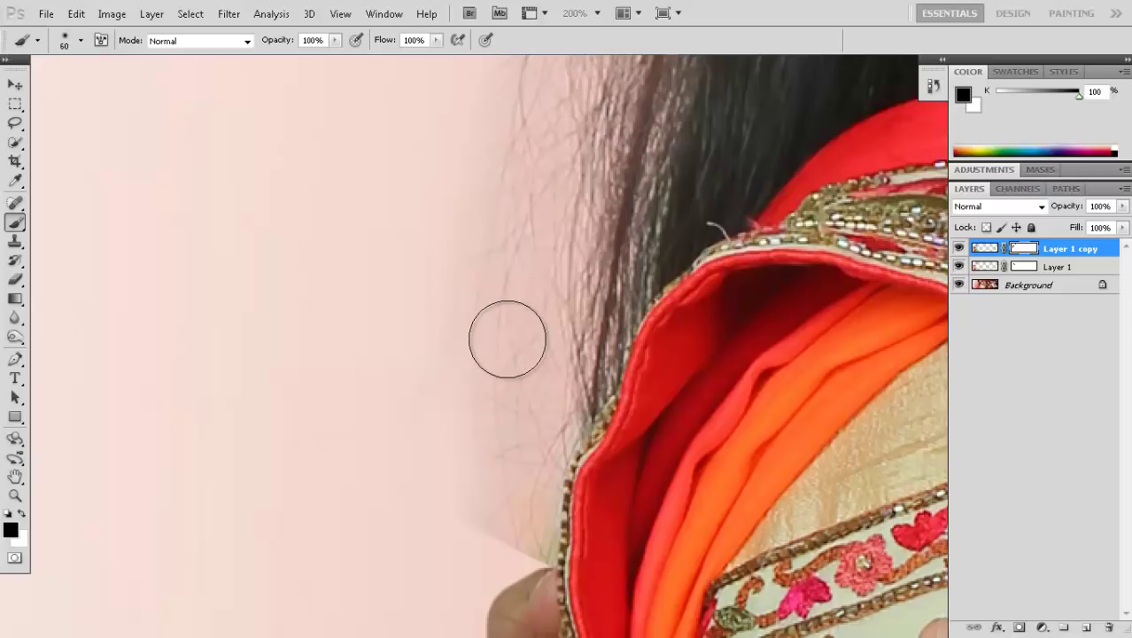
{"action": "key", "text": "bracketleft"}
{"action": "key", "text": "bracketright"}
{"action": "key", "text": "bracketright"}
{"action": "key", "text": "bracketleft"}
{"action": "key", "text": "bracketleft"}
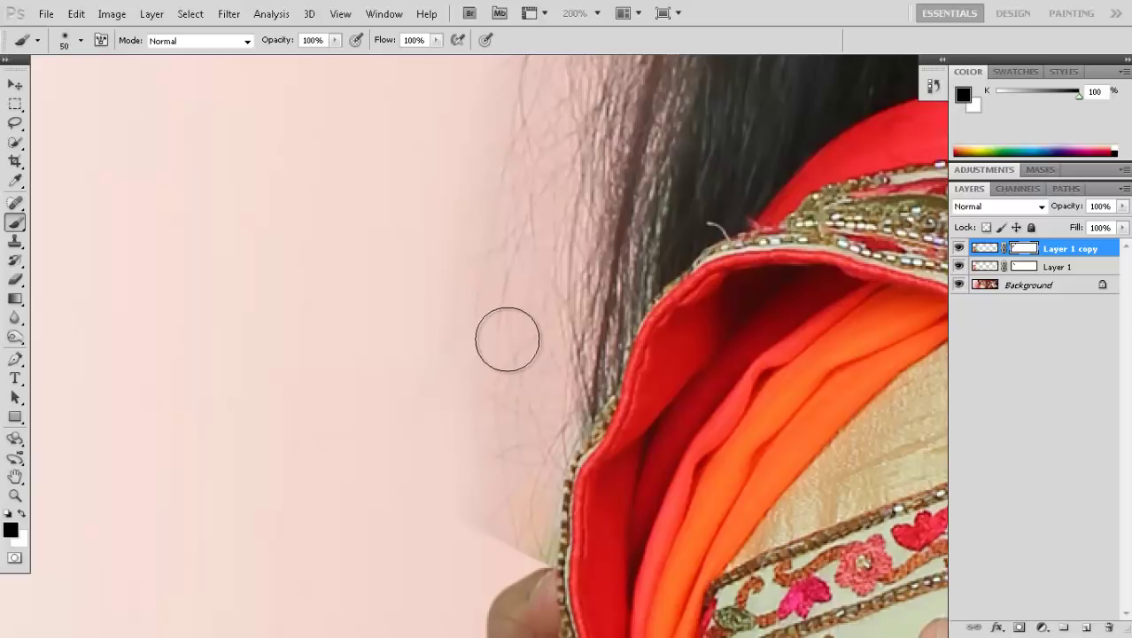
{"action": "key", "text": "bracketleft"}
{"action": "key", "text": "bracketleft"}
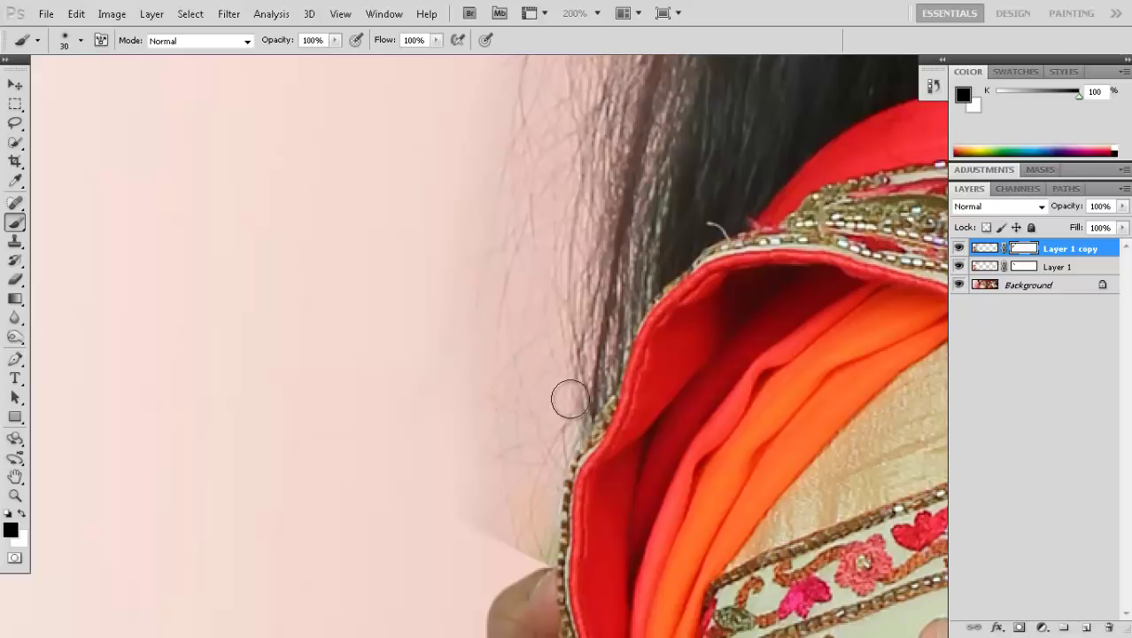
{"action": "key", "text": "bracketleft"}
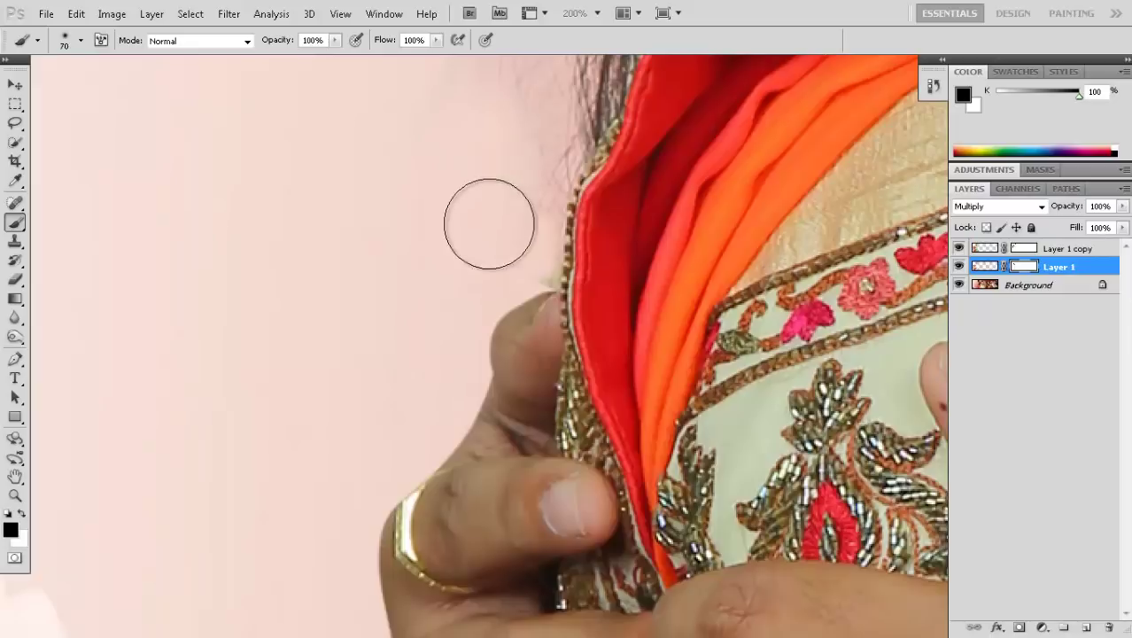
{"action": "scroll", "coordinate": [395, 266], "scroll_direction": "up", "scroll_amount": 3}
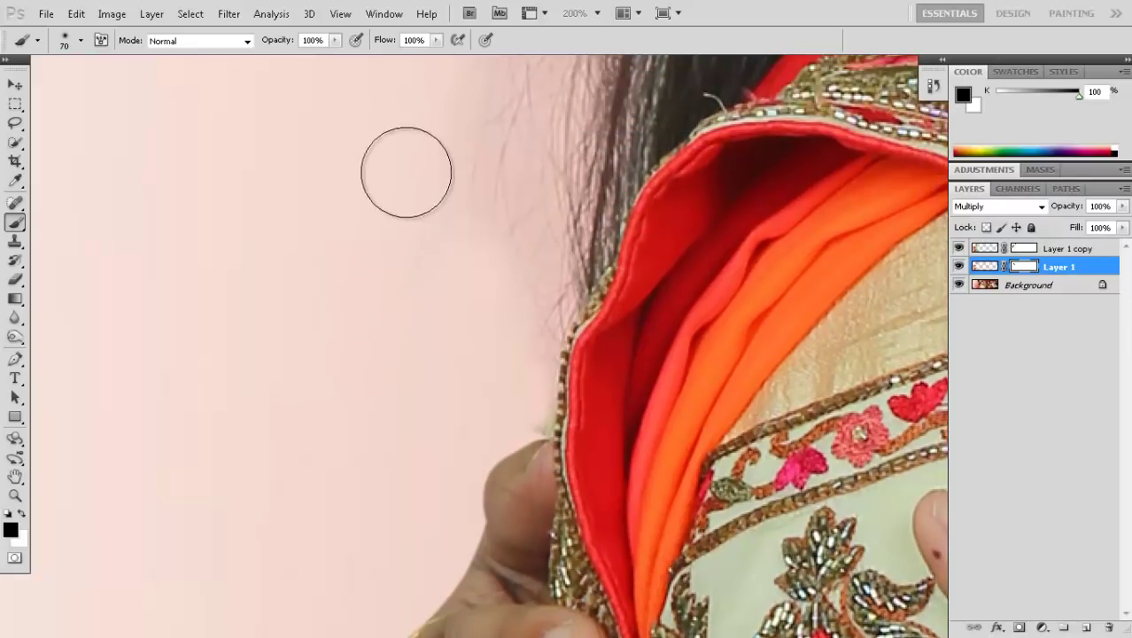
{"action": "left_click", "coordinate": [1015, 249]}
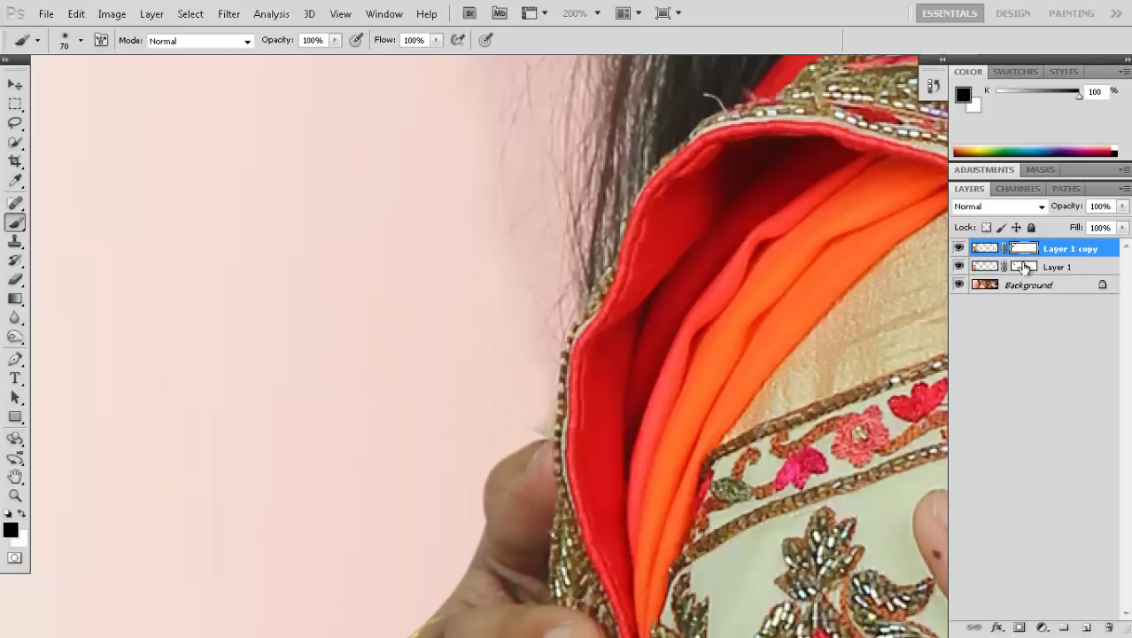
{"action": "left_click", "coordinate": [1025, 268]}
{"action": "key", "text": "alt+bracketright"}
Step: Set the brush back to 100 and bring the groom's hair top and ear into view
{"action": "key", "text": "bracketleft"}
{"action": "key", "text": "bracketleft"}
{"action": "key", "text": "bracketleft"}
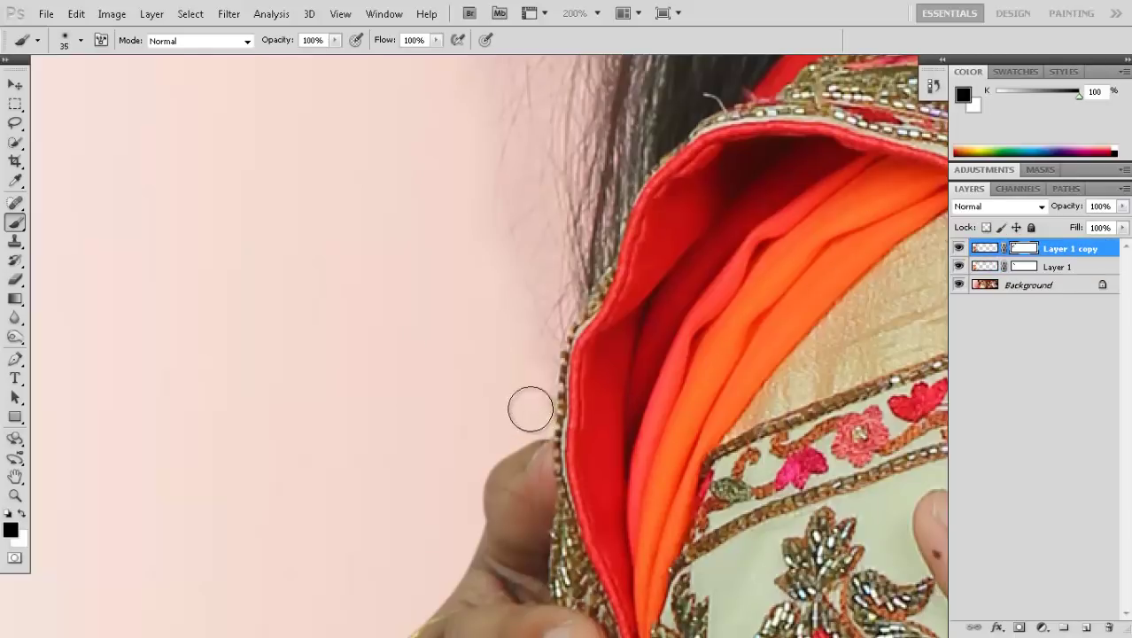
{"action": "key", "text": "bracketright"}
{"action": "key", "text": "bracketright"}
{"action": "key", "text": "bracketright"}
{"action": "mouse_move", "coordinate": [470, 334]}
{"action": "left_mouse_down"}
{"action": "mouse_move", "coordinate": [422, 371]}
{"action": "mouse_move", "coordinate": [465, 490]}
{"action": "left_mouse_up"}
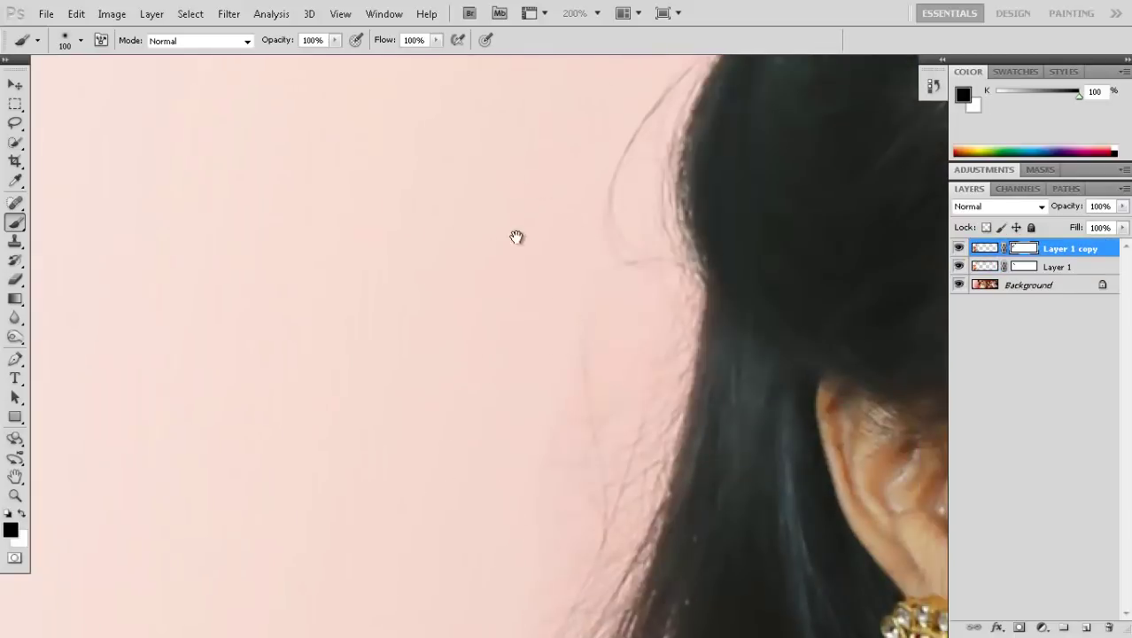
{"action": "scroll", "coordinate": [517, 237], "scroll_direction": "up", "scroll_amount": 5}
{"action": "scroll", "coordinate": [470, 318], "scroll_direction": "up", "scroll_amount": 2}
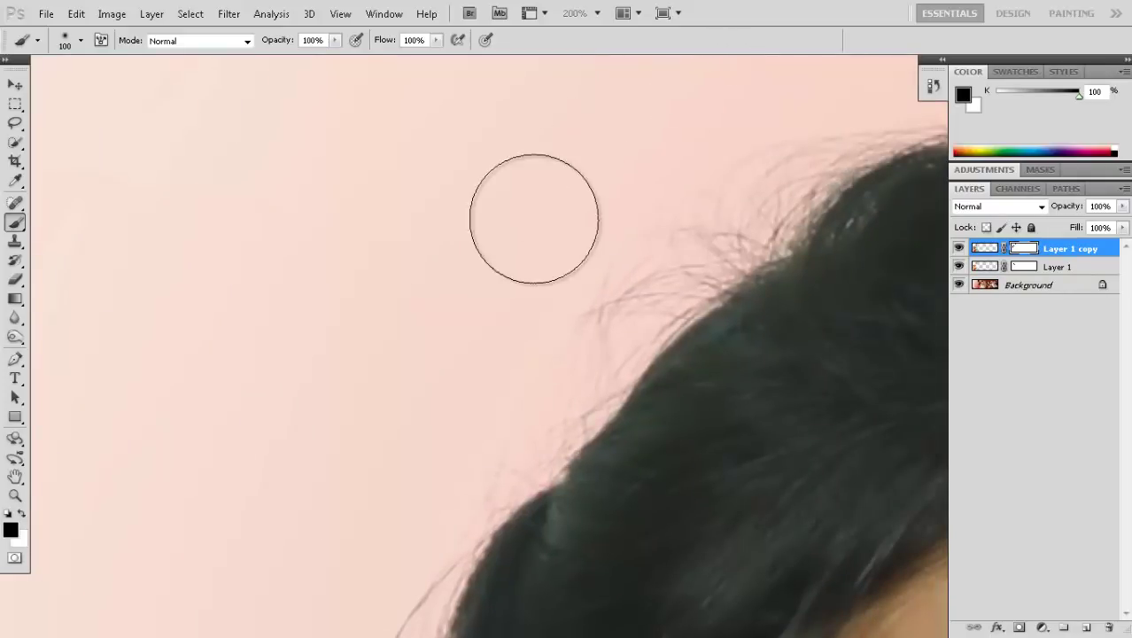
{"action": "scroll", "coordinate": [505, 252], "scroll_direction": "up", "scroll_amount": 3}
{"action": "left_click_drag", "start_coordinate": [793, 258], "coordinate": [609, 249]}
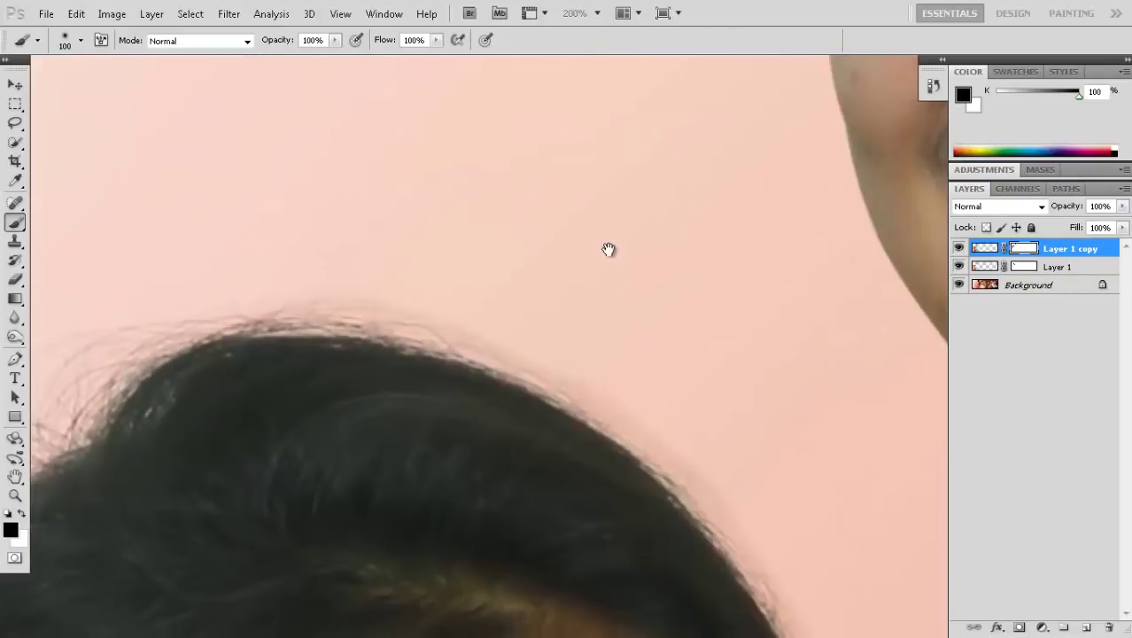
{"action": "scroll", "coordinate": [544, 174], "scroll_direction": "down", "scroll_amount": 3}
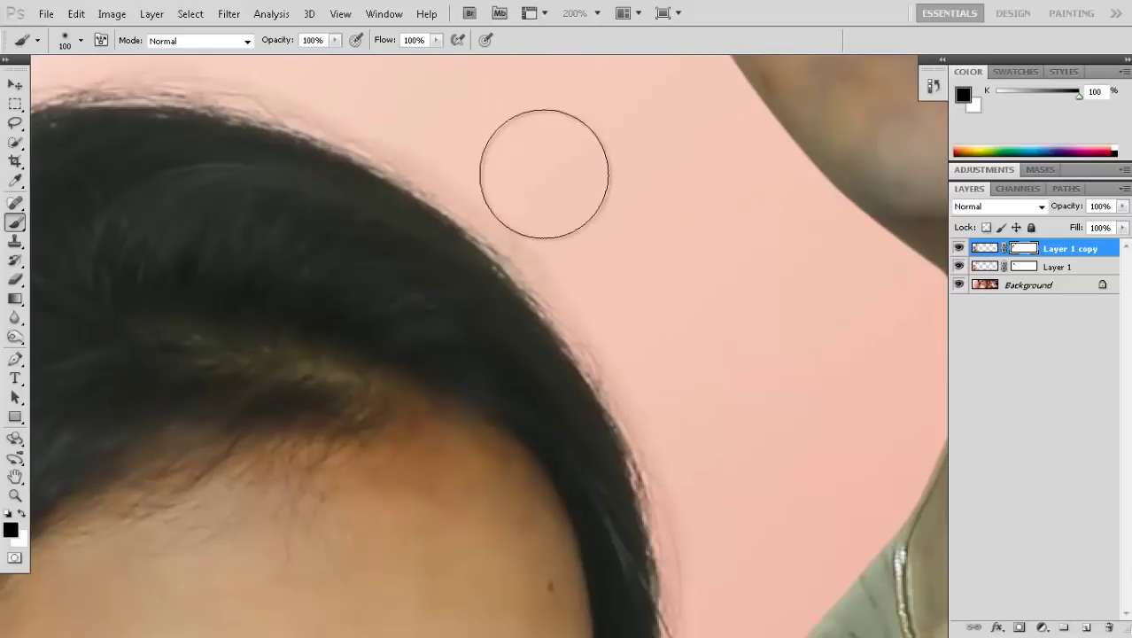
{"action": "scroll", "coordinate": [690, 248], "scroll_direction": "down", "scroll_amount": 10}
{"action": "scroll", "coordinate": [536, 323], "scroll_direction": "up", "scroll_amount": 15}
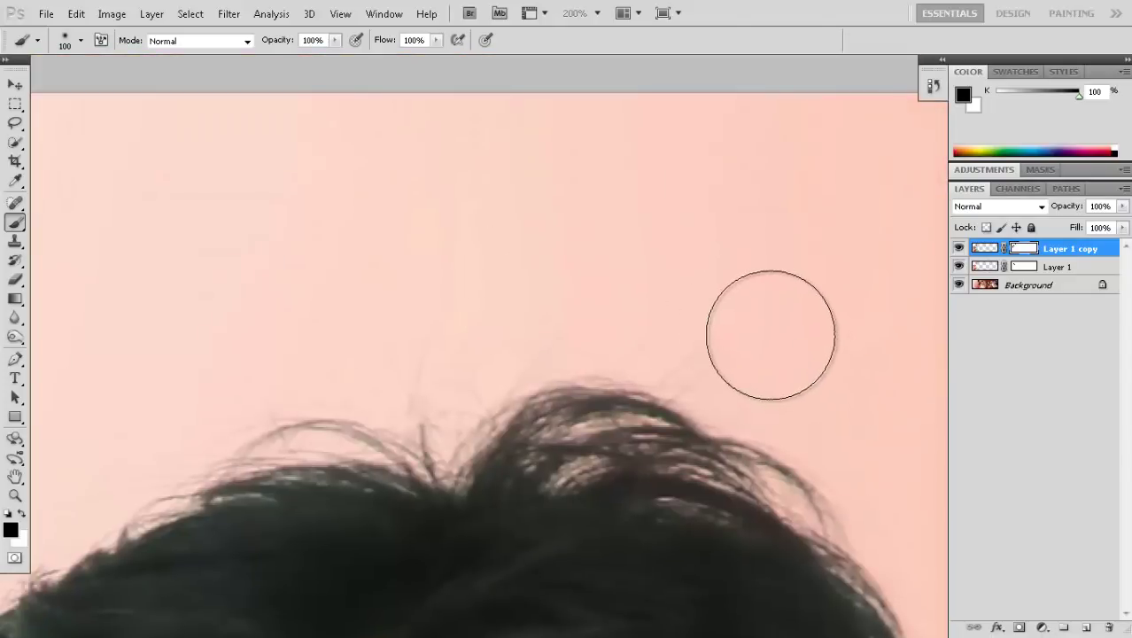
Step: On Layer 1's mask, shrink the brush and work along the hair outline, forehead and ear
{"action": "left_click", "coordinate": [1054, 267]}
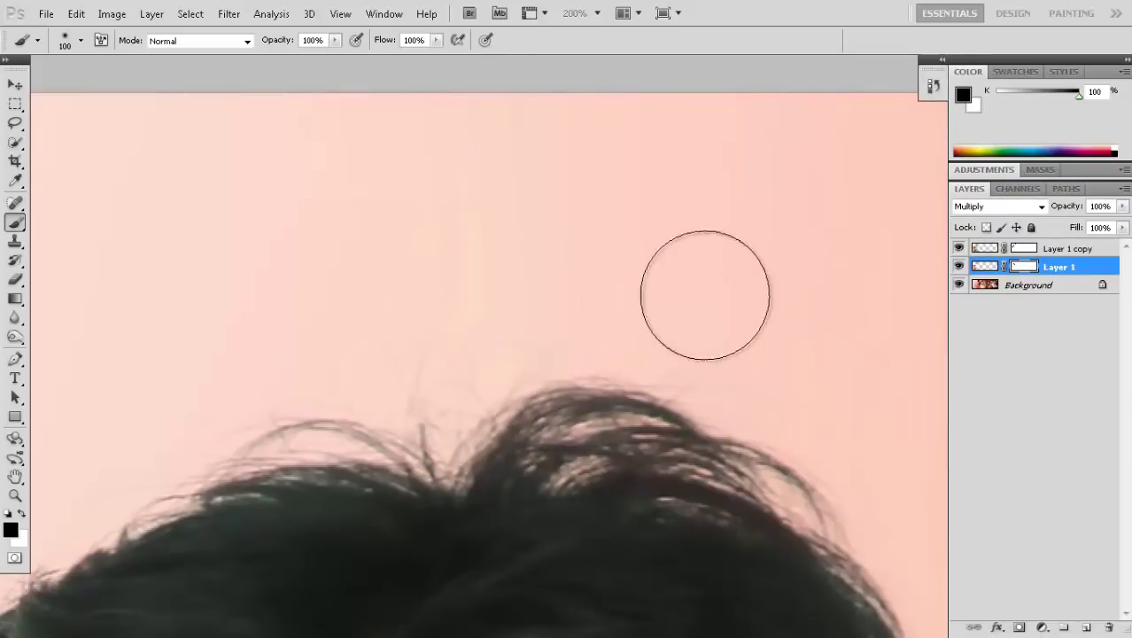
{"action": "left_click_drag", "start_coordinate": [791, 329], "coordinate": [614, 142]}
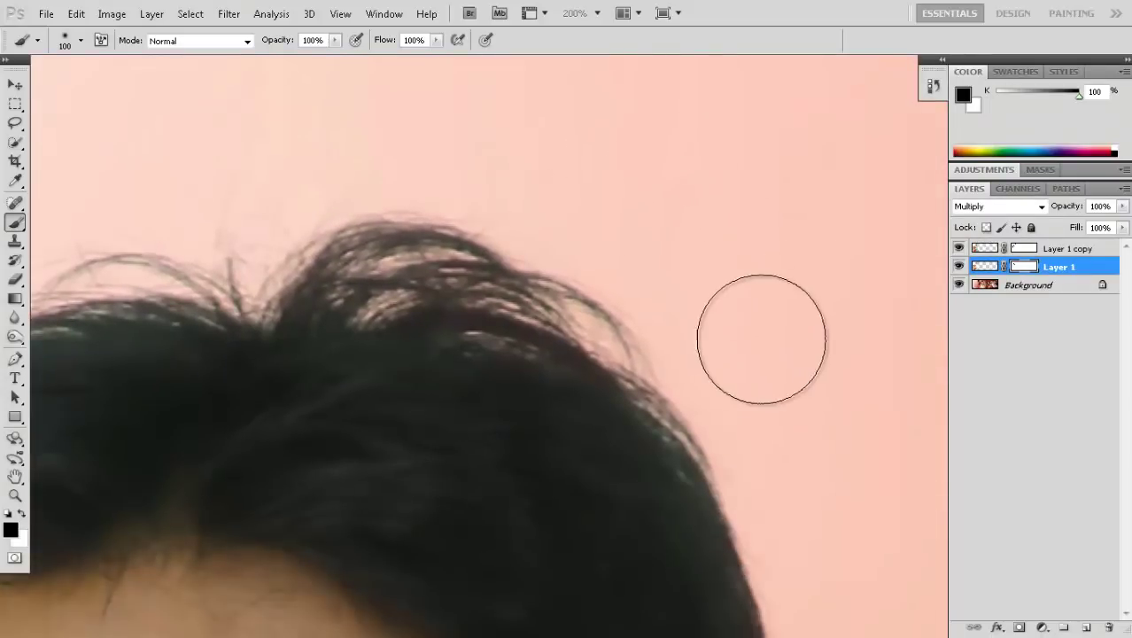
{"action": "left_click", "coordinate": [1054, 249]}
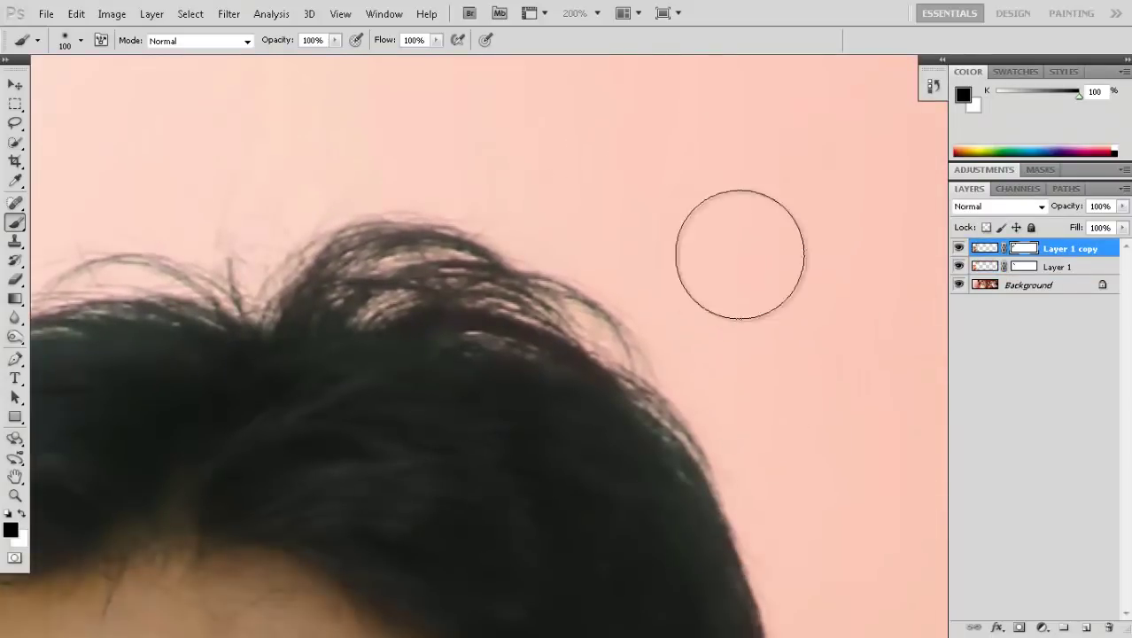
{"action": "left_click", "coordinate": [1024, 267]}
{"action": "key", "text": "bracketleft"}
{"action": "key", "text": "bracketleft"}
{"action": "key", "text": "bracketleft"}
{"action": "key", "text": "bracketleft"}
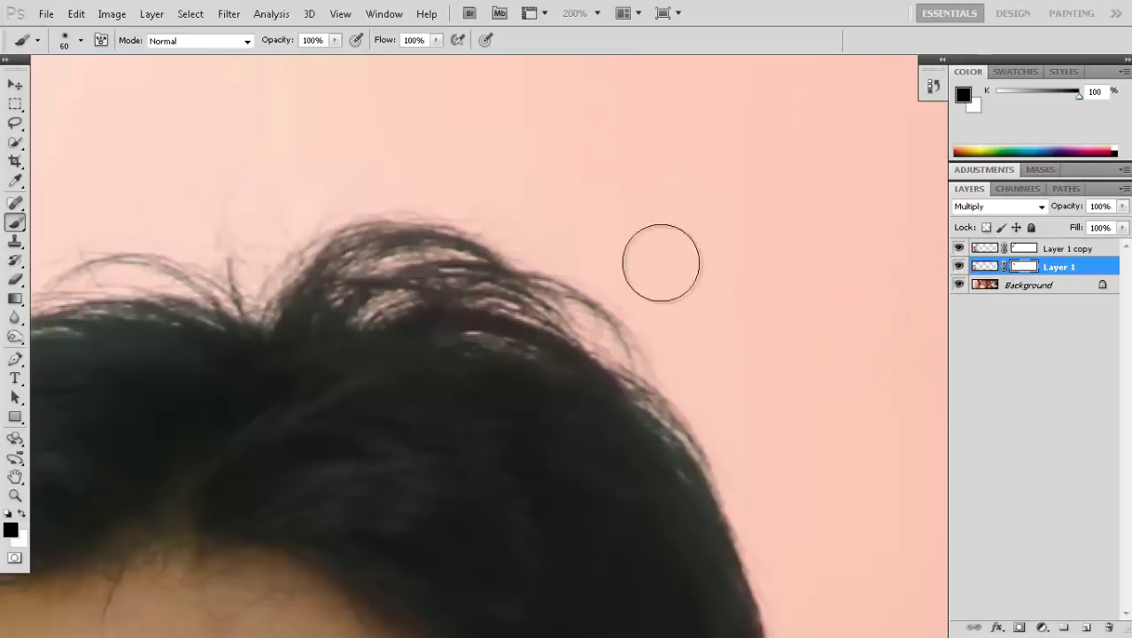
{"action": "mouse_move", "coordinate": [782, 304]}
{"action": "left_mouse_down"}
{"action": "mouse_move", "coordinate": [629, 217]}
{"action": "mouse_move", "coordinate": [598, 177]}
{"action": "left_mouse_up"}
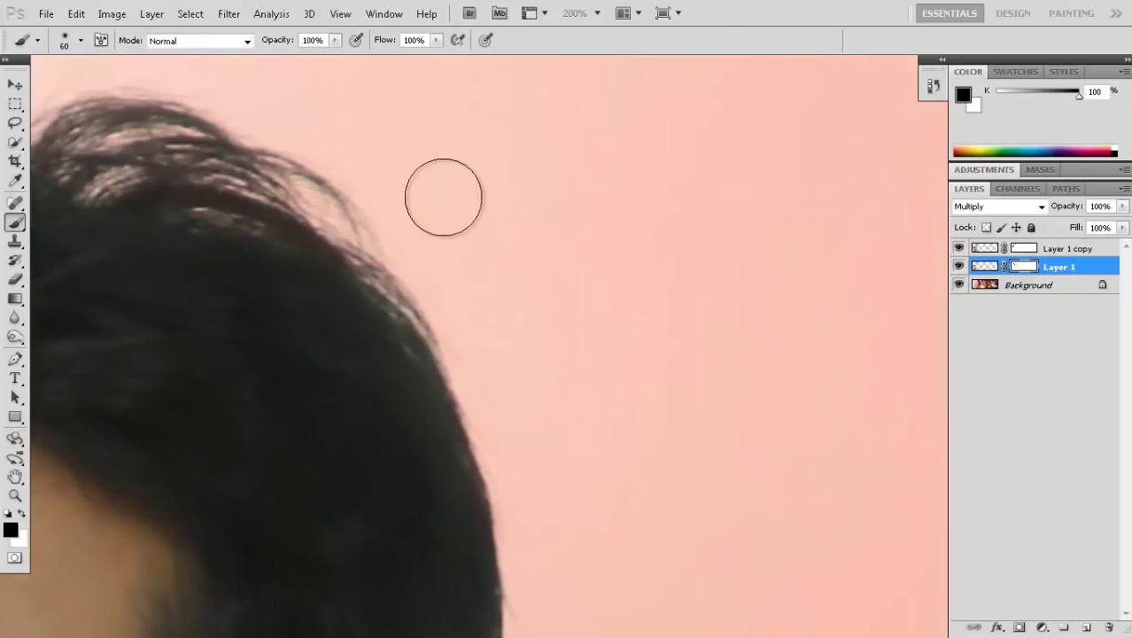
{"action": "left_click_drag", "start_coordinate": [564, 465], "coordinate": [570, 194]}
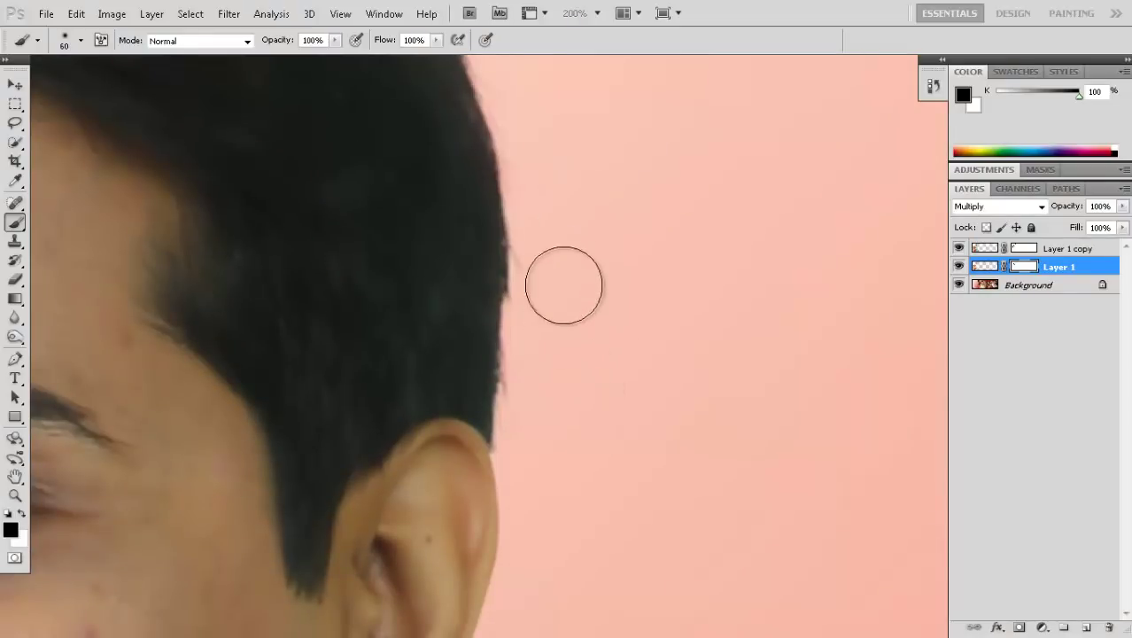
{"action": "left_click_drag", "start_coordinate": [581, 518], "coordinate": [617, 353]}
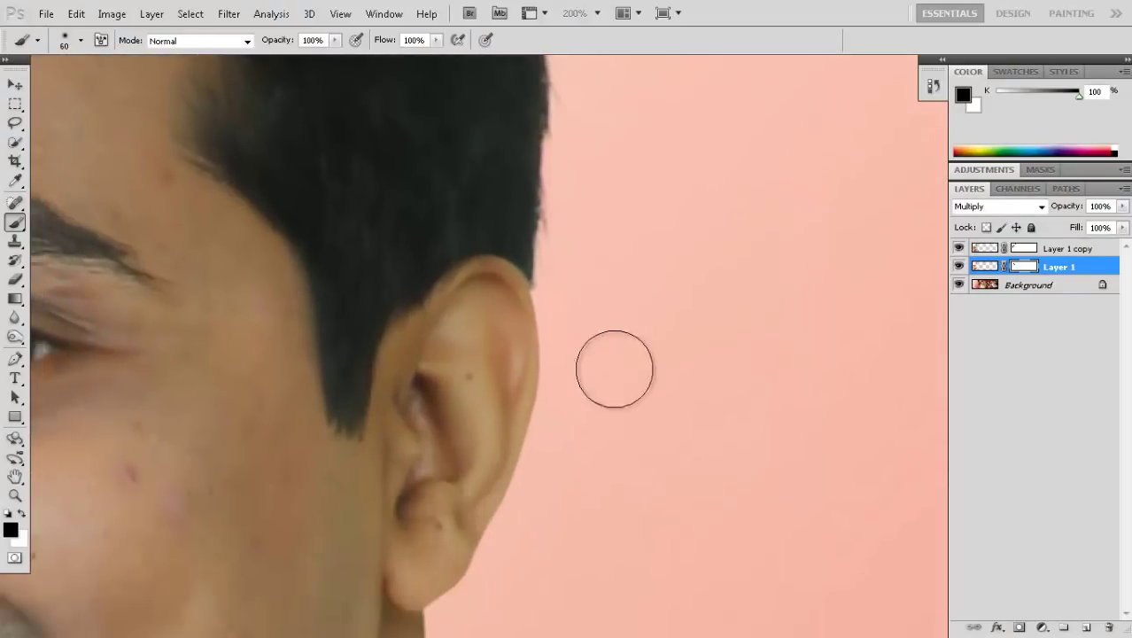
{"action": "left_click_drag", "start_coordinate": [587, 526], "coordinate": [775, 534]}
{"action": "left_click_drag", "start_coordinate": [165, 158], "coordinate": [587, 397]}
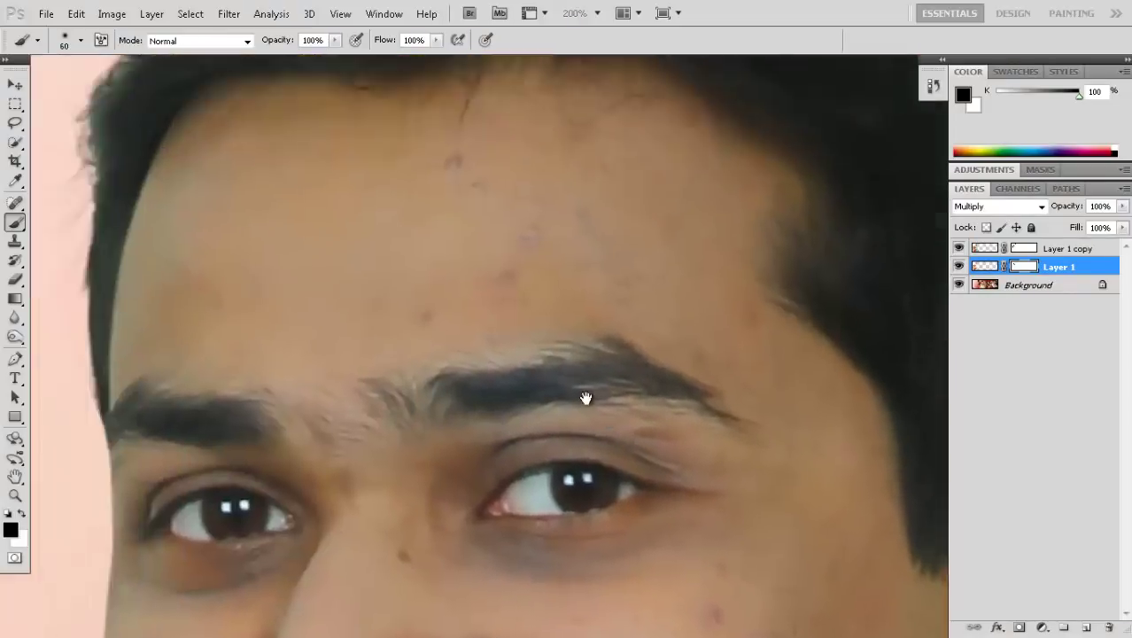
{"action": "left_click_drag", "start_coordinate": [292, 89], "coordinate": [619, 404]}
{"action": "mouse_move", "coordinate": [791, 116]}
{"action": "left_mouse_down"}
{"action": "mouse_move", "coordinate": [560, 160]}
{"action": "mouse_move", "coordinate": [455, 506]}
{"action": "mouse_move", "coordinate": [587, 227]}
{"action": "mouse_move", "coordinate": [744, 321]}
{"action": "left_mouse_up"}
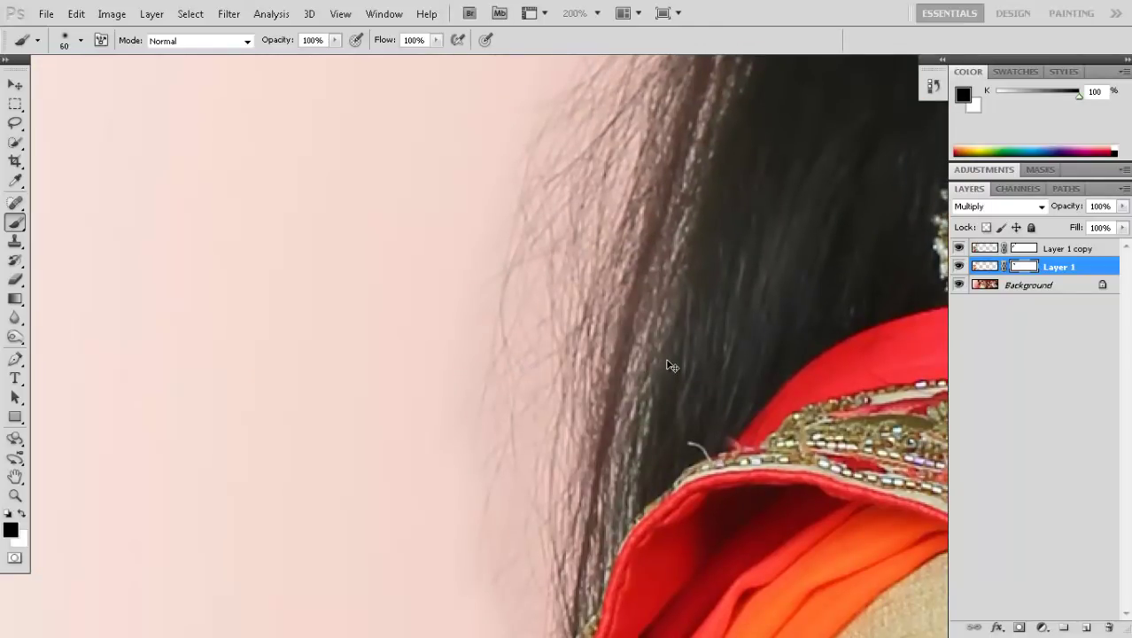
{"action": "scroll", "coordinate": [670, 366], "scroll_direction": "down", "scroll_amount": 2}
{"action": "scroll", "coordinate": [671, 366], "scroll_direction": "down", "scroll_amount": 2}
{"action": "scroll", "coordinate": [671, 366], "scroll_direction": "down", "scroll_amount": 1}
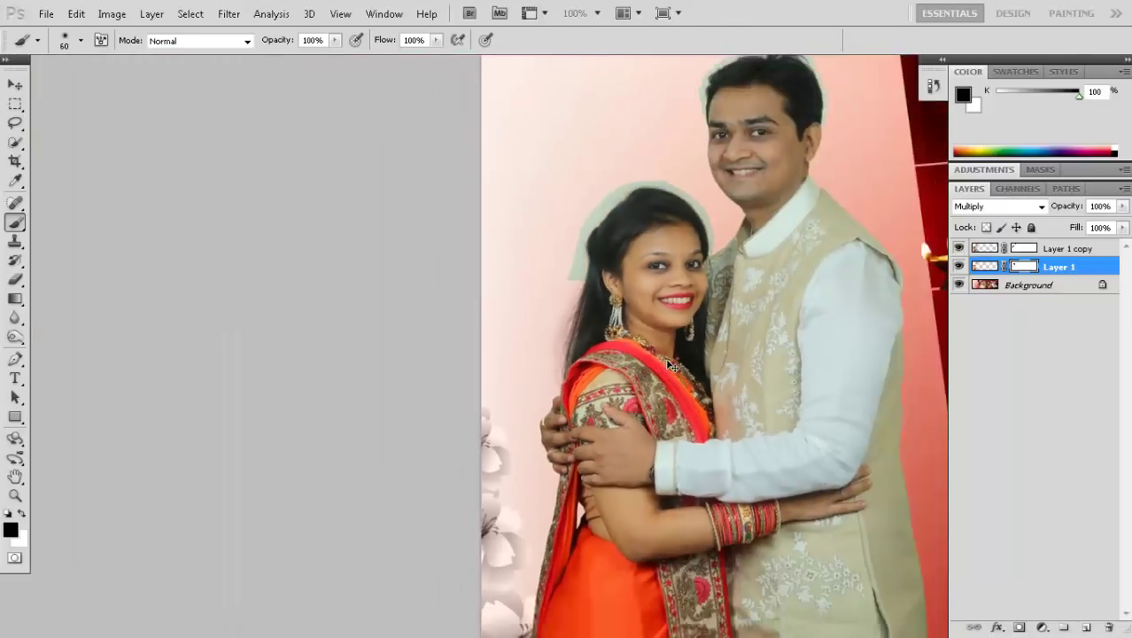
{"action": "scroll", "coordinate": [671, 366], "scroll_direction": "down", "scroll_amount": 1}
{"action": "scroll", "coordinate": [671, 366], "scroll_direction": "down", "scroll_amount": 1}
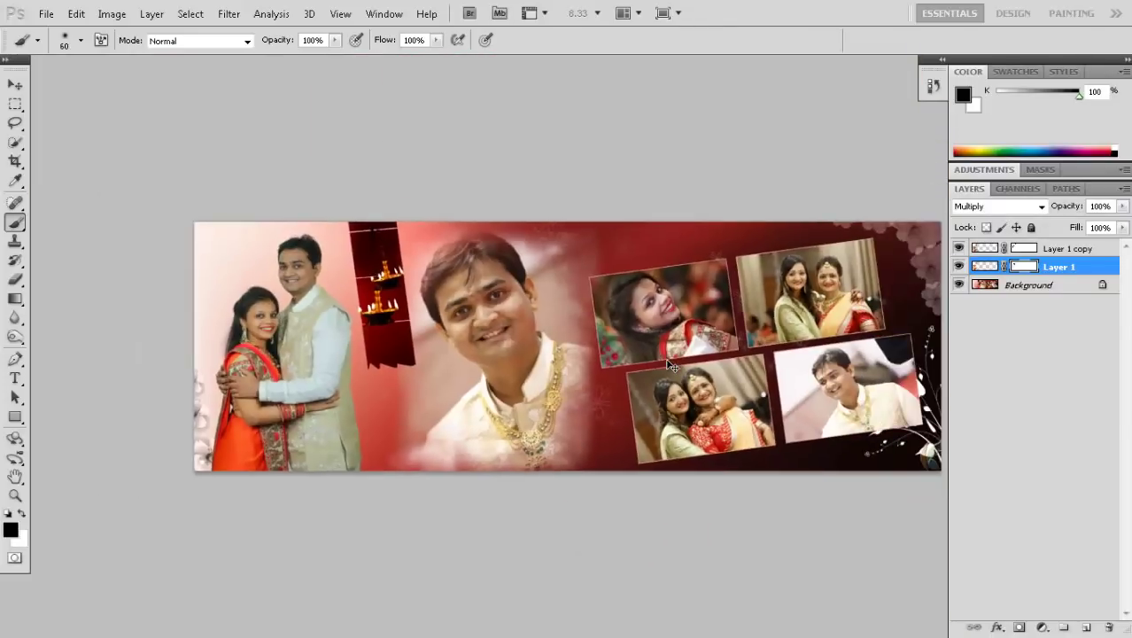
{"action": "scroll", "coordinate": [675, 365], "scroll_direction": "up", "scroll_amount": 1}
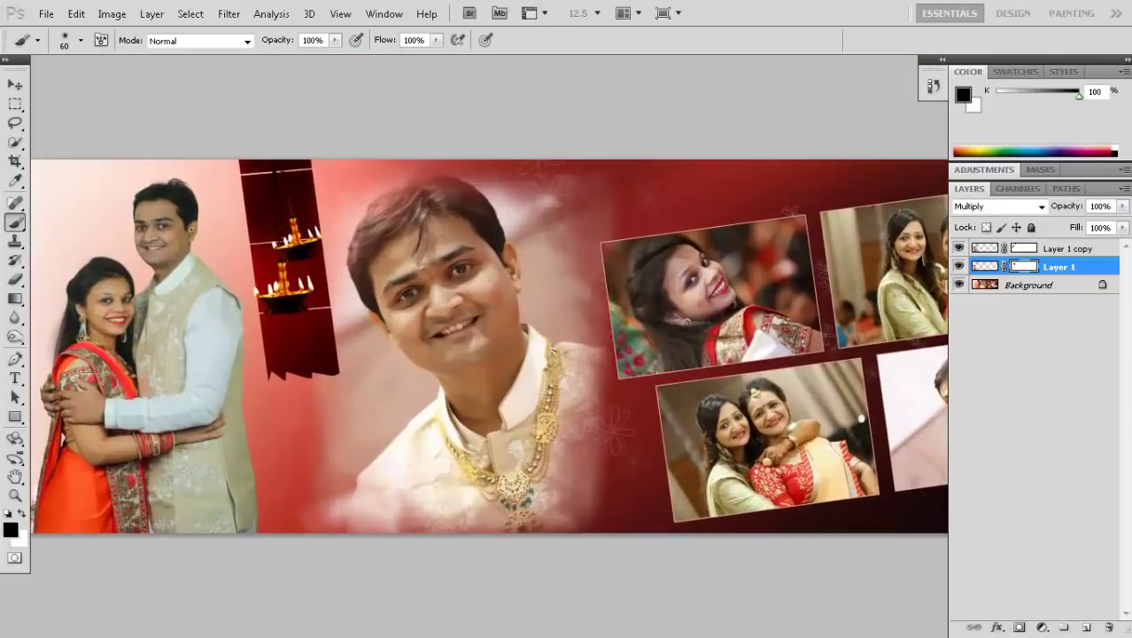
{"action": "scroll", "coordinate": [208, 266], "scroll_direction": "up", "scroll_amount": 2}
{"action": "scroll", "coordinate": [211, 309], "scroll_direction": "up", "scroll_amount": 1}
{"action": "mouse_move", "coordinate": [211, 309]}
{"action": "left_mouse_down"}
{"action": "mouse_move", "coordinate": [478, 321]}
{"action": "mouse_move", "coordinate": [397, 296]}
{"action": "left_mouse_up"}
{"action": "scroll", "coordinate": [397, 296], "scroll_direction": "up", "scroll_amount": 1}
{"action": "scroll", "coordinate": [397, 292], "scroll_direction": "up", "scroll_amount": 1}
{"action": "scroll", "coordinate": [397, 290], "scroll_direction": "up", "scroll_amount": 1}
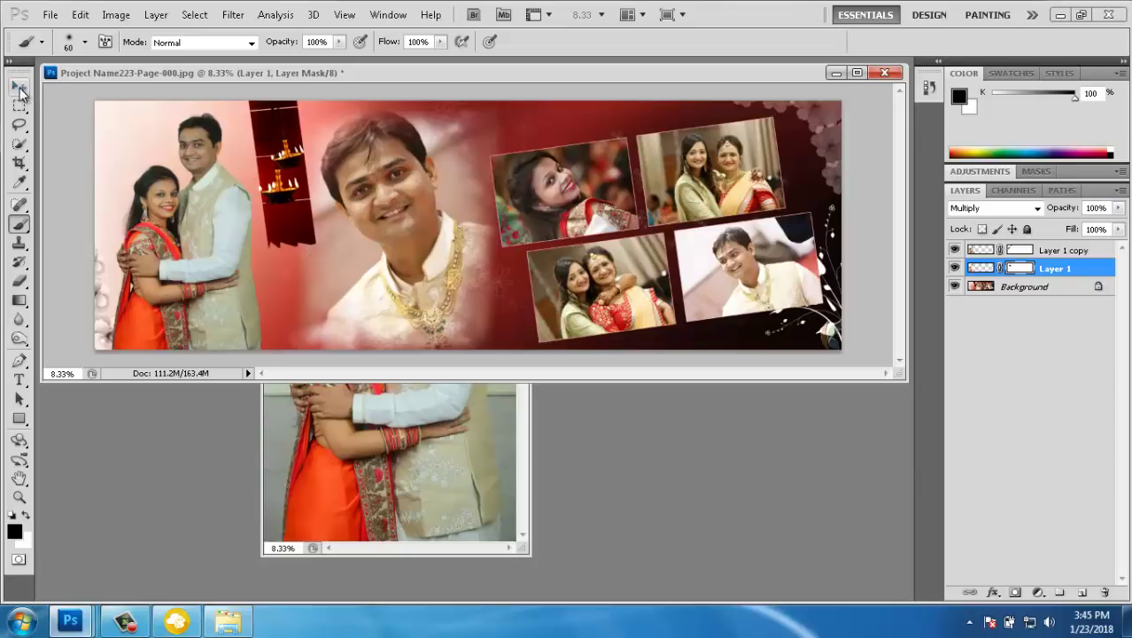
Step: Save the spread as Project Name223-Page-000.psd with Maximize Compatibility accepted
{"action": "left_click", "coordinate": [20, 88]}
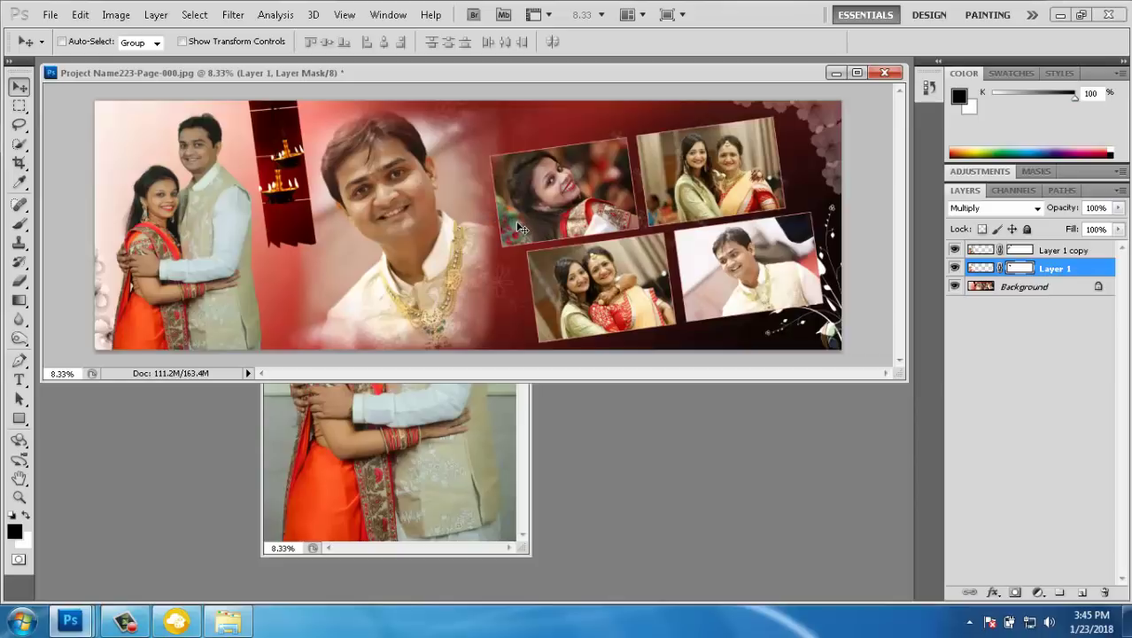
{"action": "key", "text": "ctrl+shift+s"}
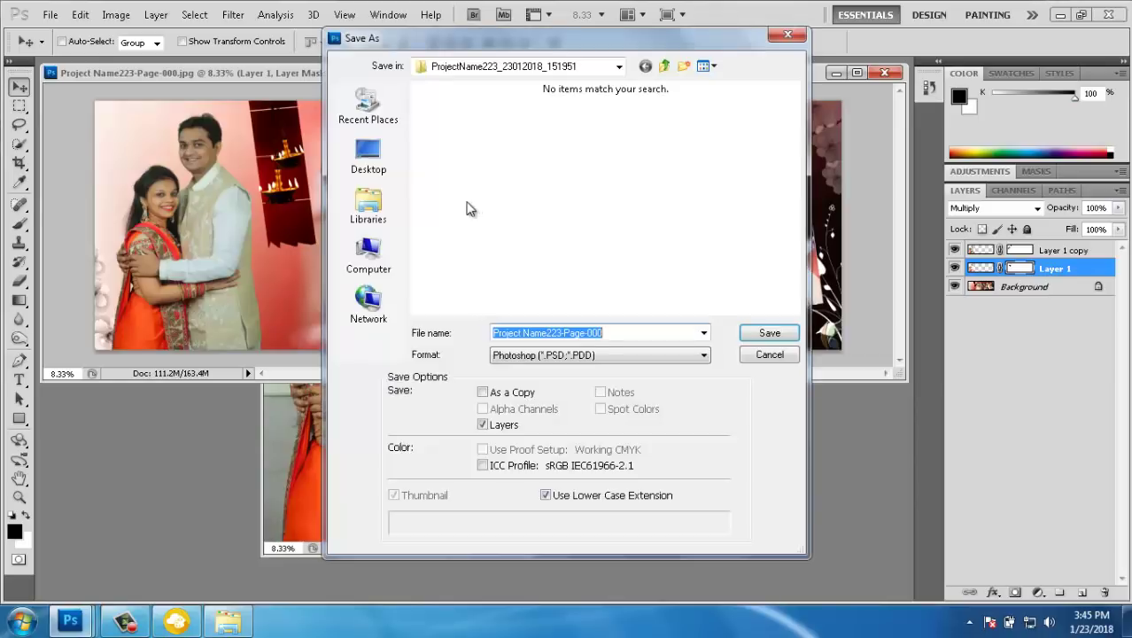
{"action": "left_click", "coordinate": [764, 335]}
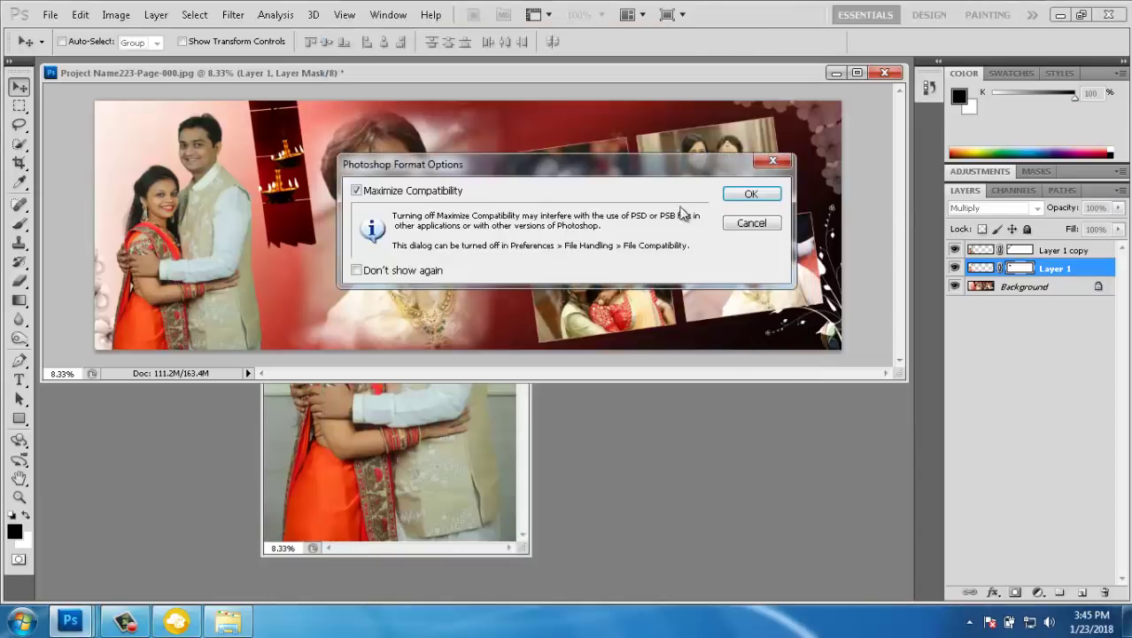
{"action": "left_click", "coordinate": [750, 197]}
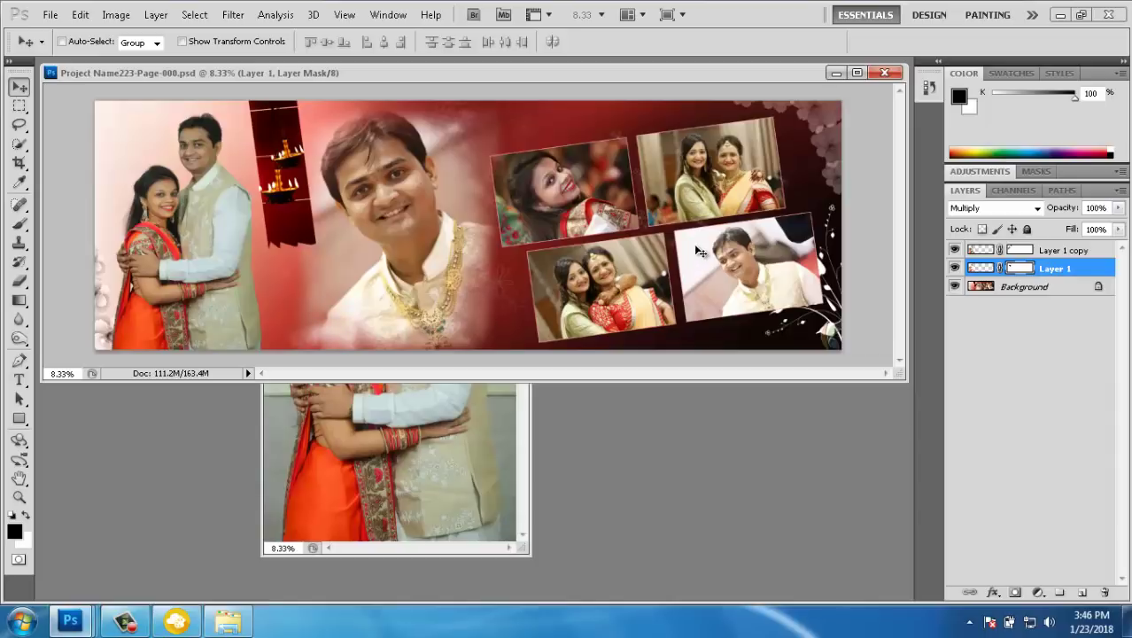
Step: Save a JPEG copy as Project Name223-Page-000.jpg, replacing the existing file
{"action": "key", "text": "ctrl+shift+s"}
{"action": "left_click", "coordinate": [575, 354]}
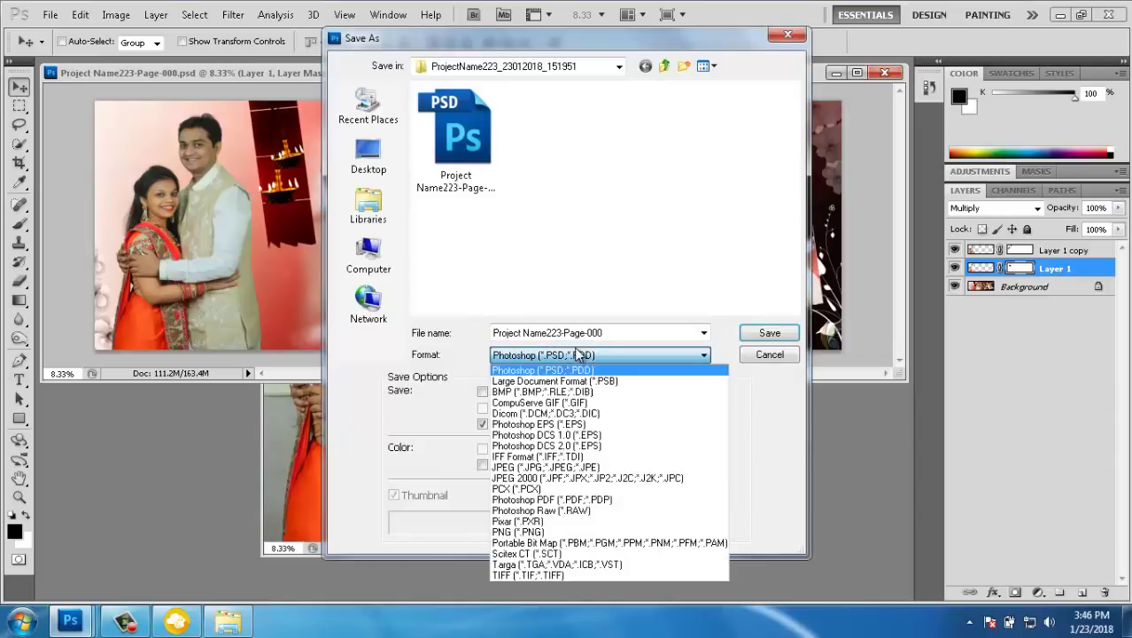
{"action": "left_click", "coordinate": [552, 467]}
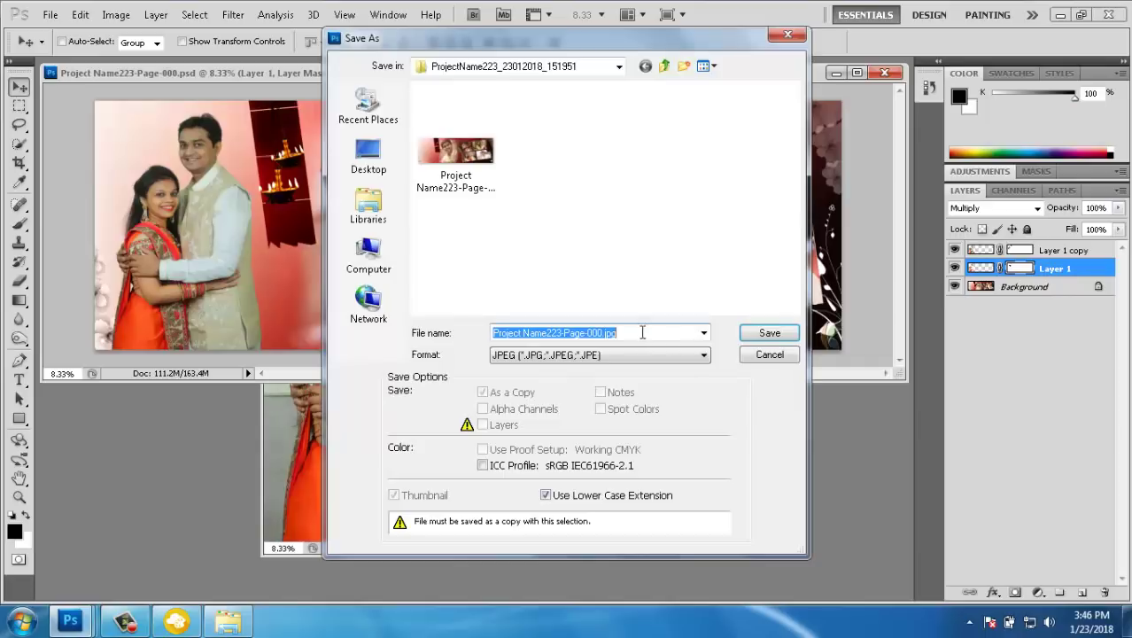
{"action": "left_click", "coordinate": [765, 336]}
{"action": "left_click", "coordinate": [524, 242]}
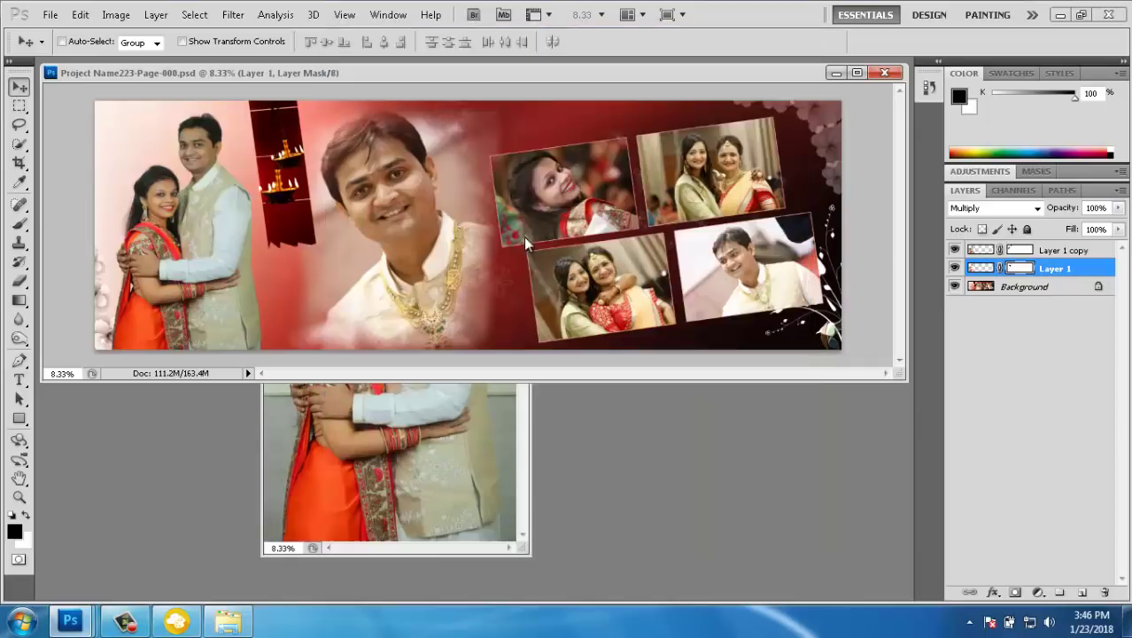